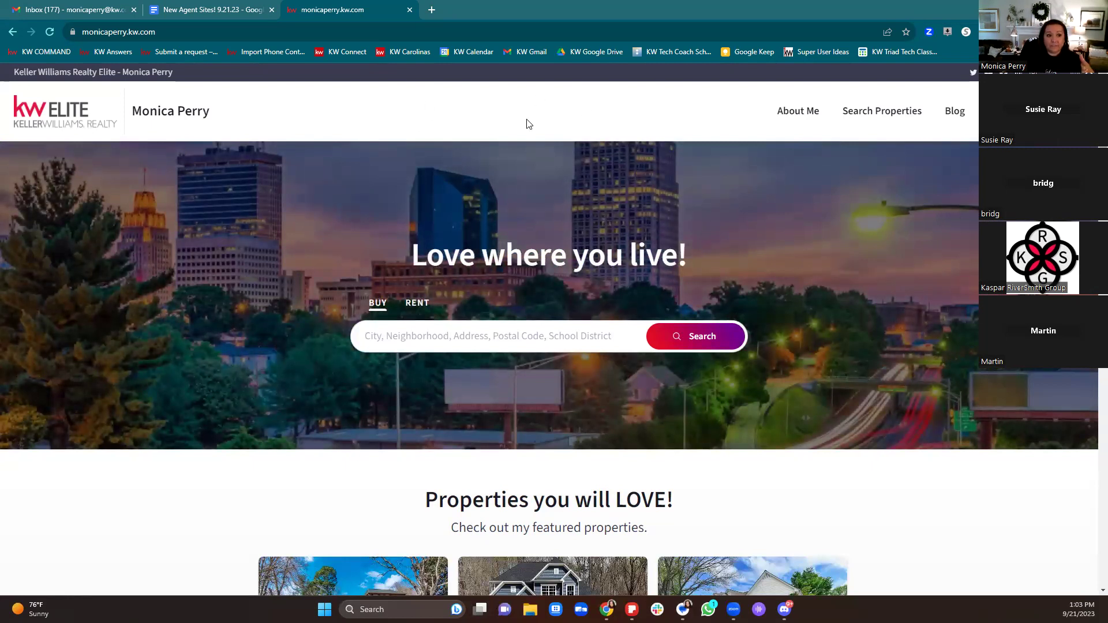
# Step: Switch to the 'New Agent Sites! 9.21.23' Google Doc and bring up its sharing settings
pyautogui.hotkey('ctrl', 'shift', 'Tab')
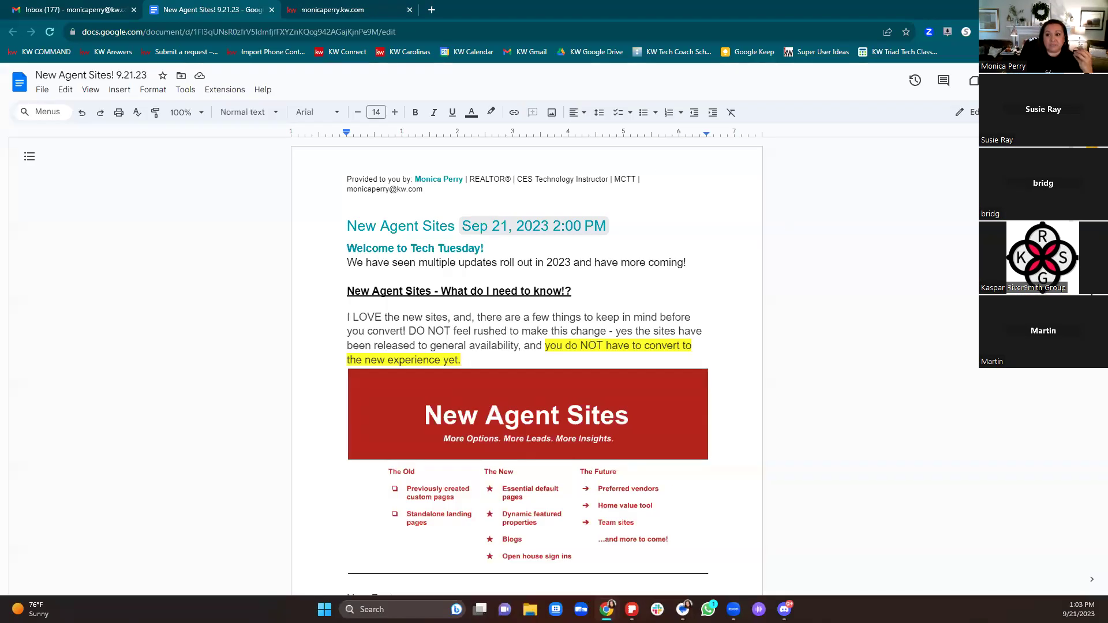
pyautogui.click(1074, 81)
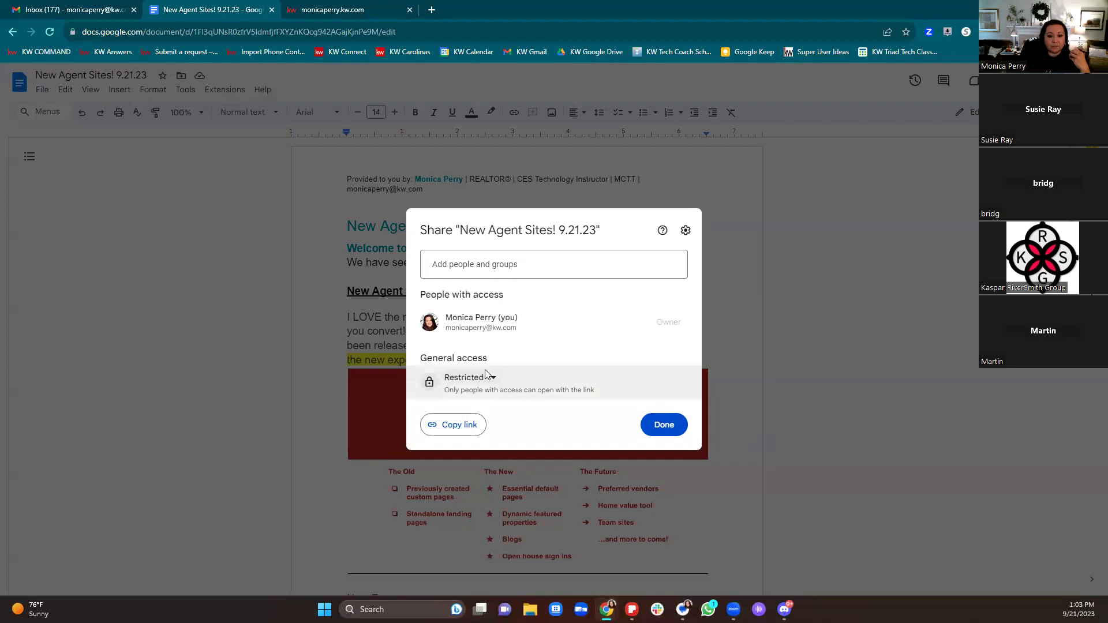
# Step: Set general access to 'Anyone with the link', copy the link, and close sharing settings
pyautogui.click(484, 379)
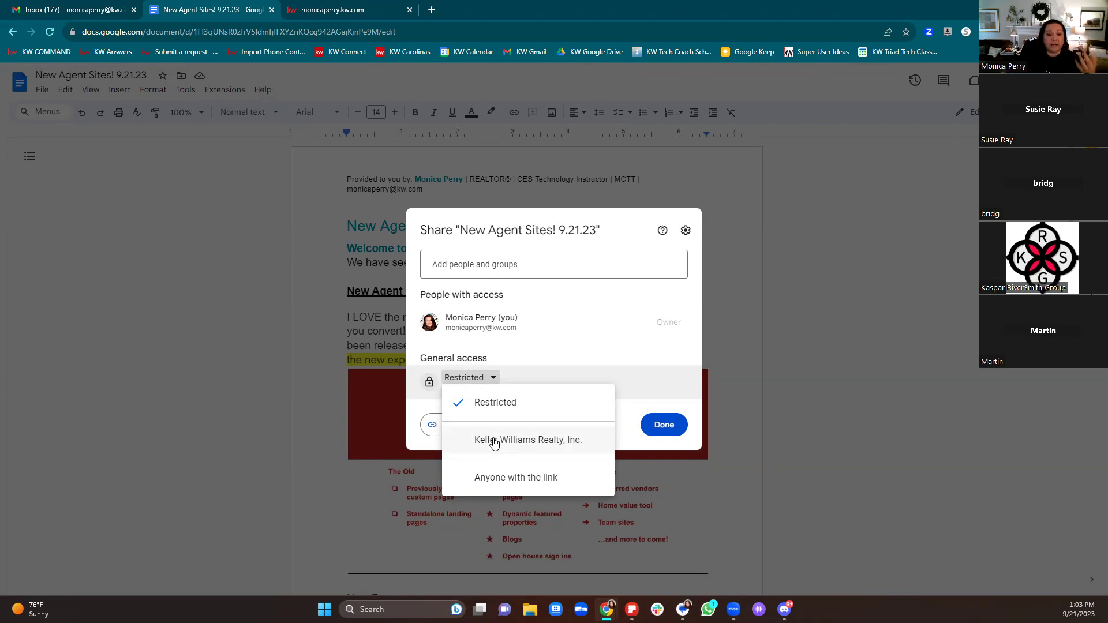
pyautogui.click(493, 479)
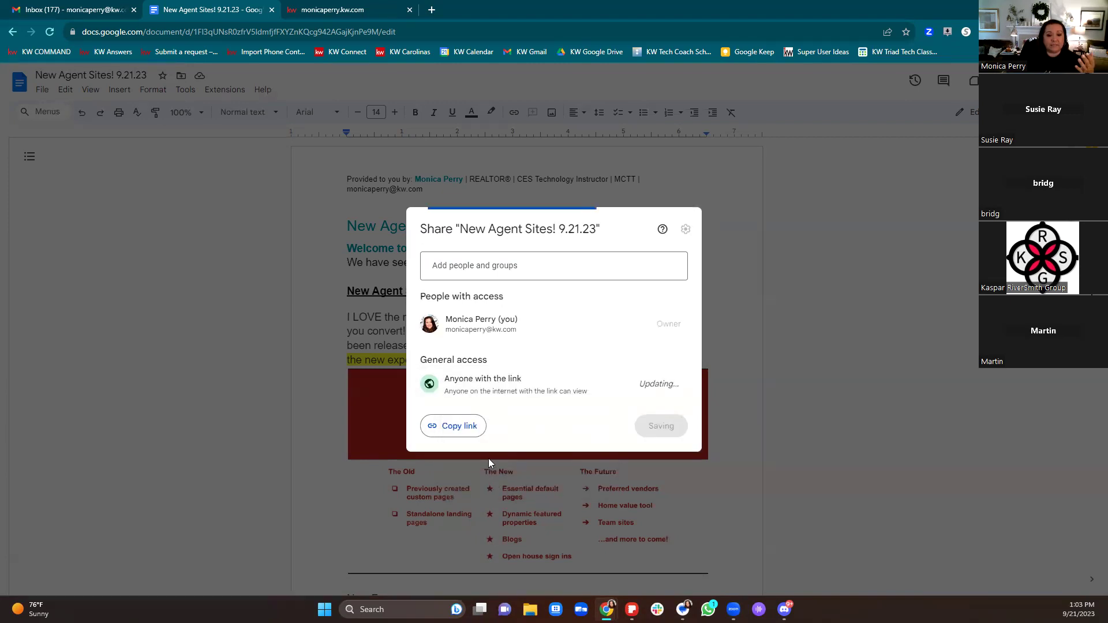
pyautogui.click(454, 425)
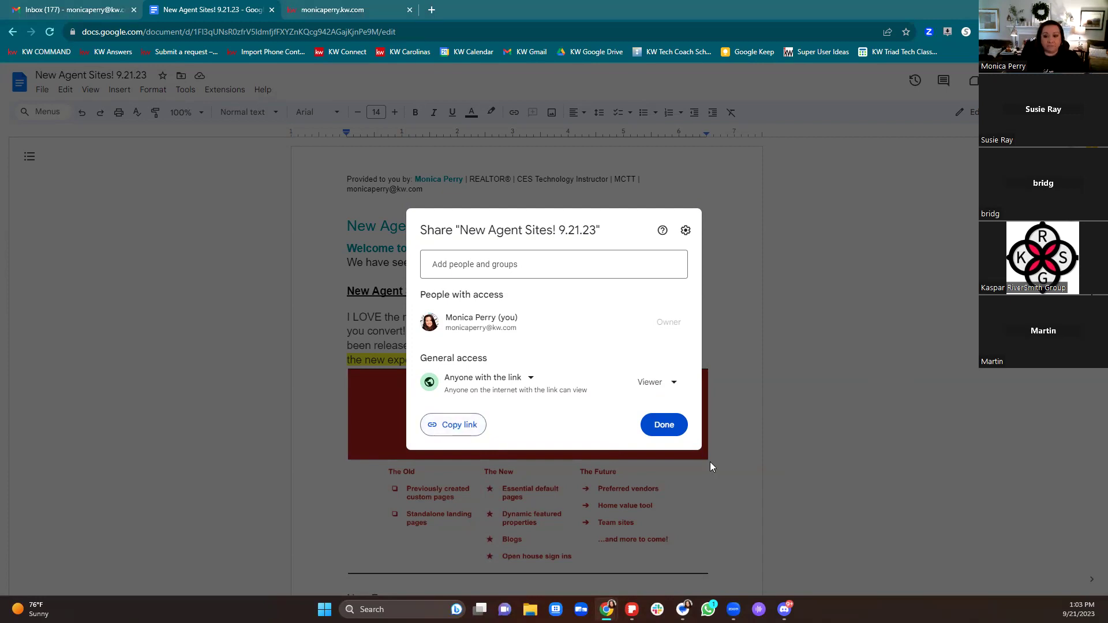
pyautogui.click(825, 365)
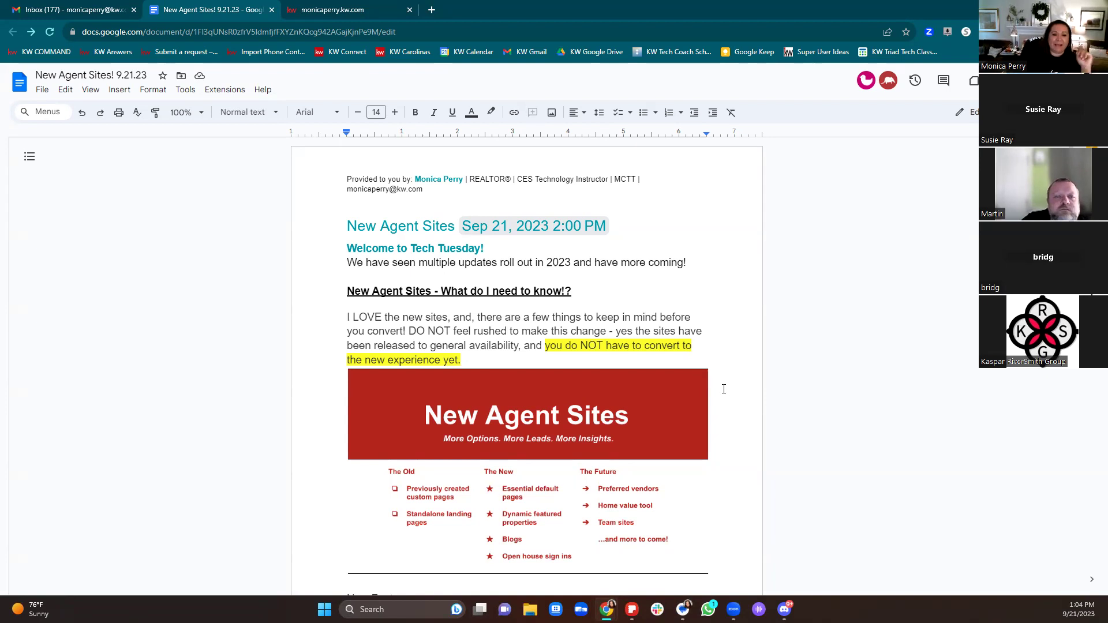
# Step: Scroll down past the New Agent Sites graphic to the five-item New Features list
pyautogui.scroll(-3, 724, 389)
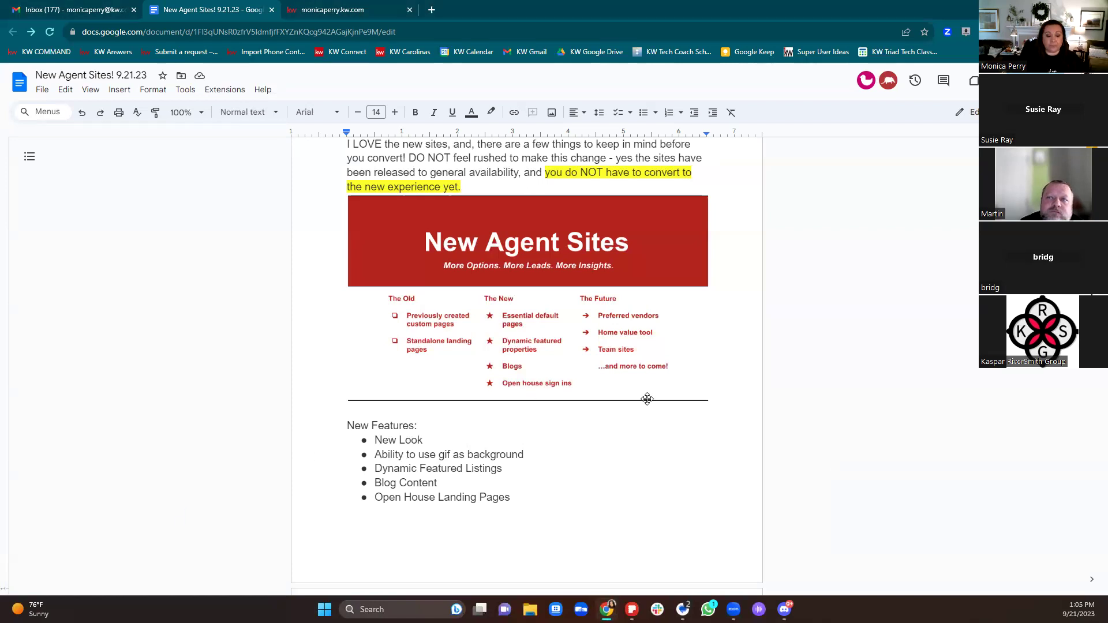
pyautogui.scroll(-1, 649, 403)
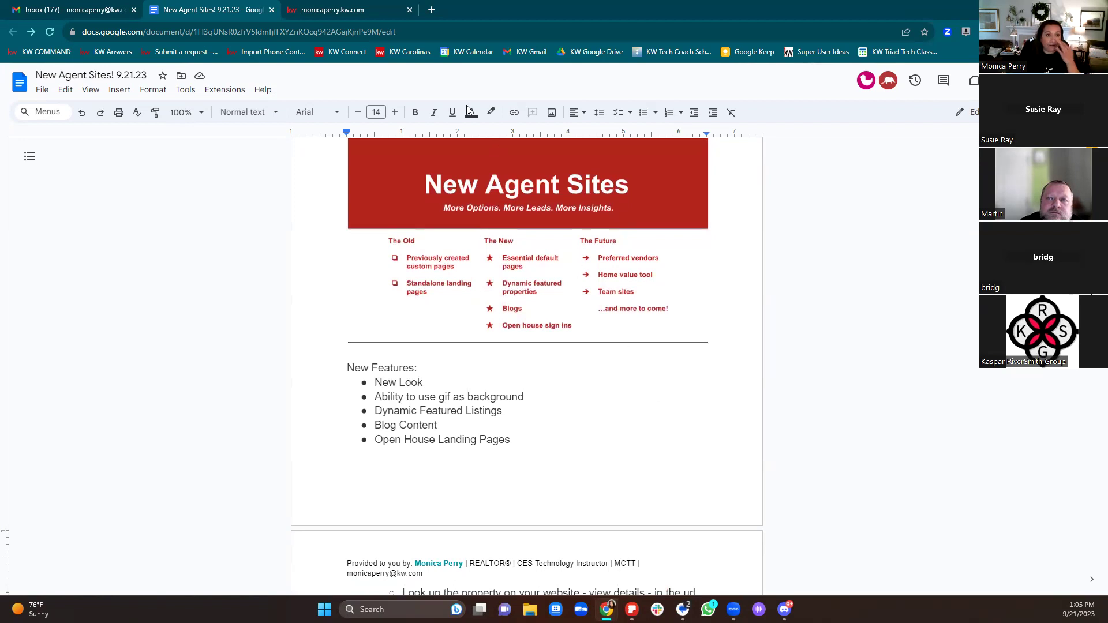
# Step: Return to the agent's kw.com tab showing the 'Love where you live!' home page
pyautogui.click(338, 10)
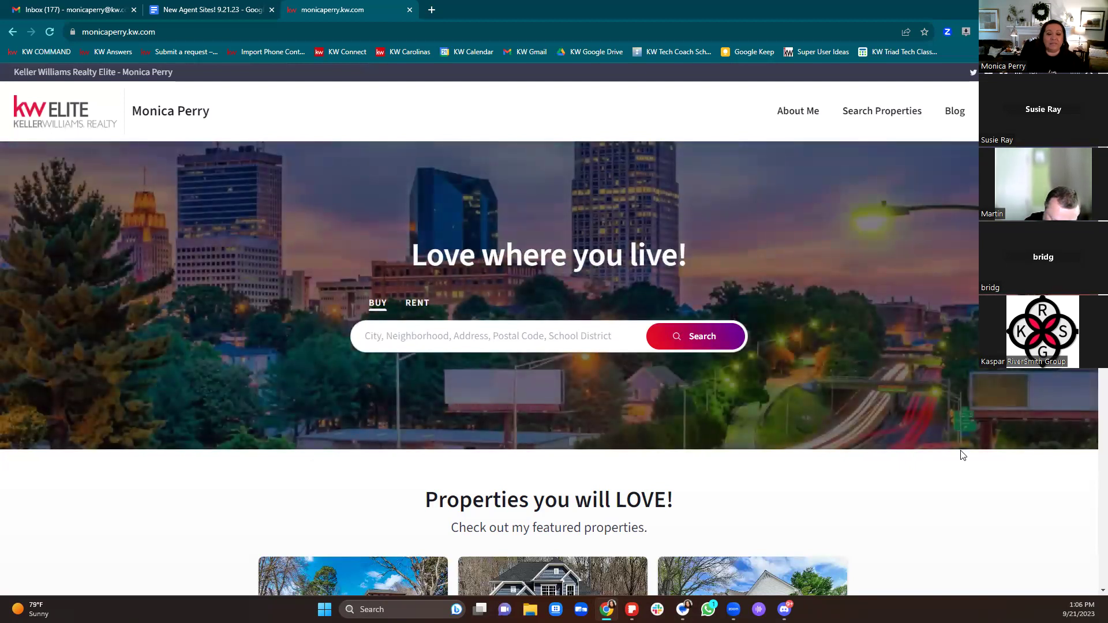
# Step: Search For Sale homes near Current Location and browse the Winston Salem listing cards beside the map
pyautogui.click(524, 336)
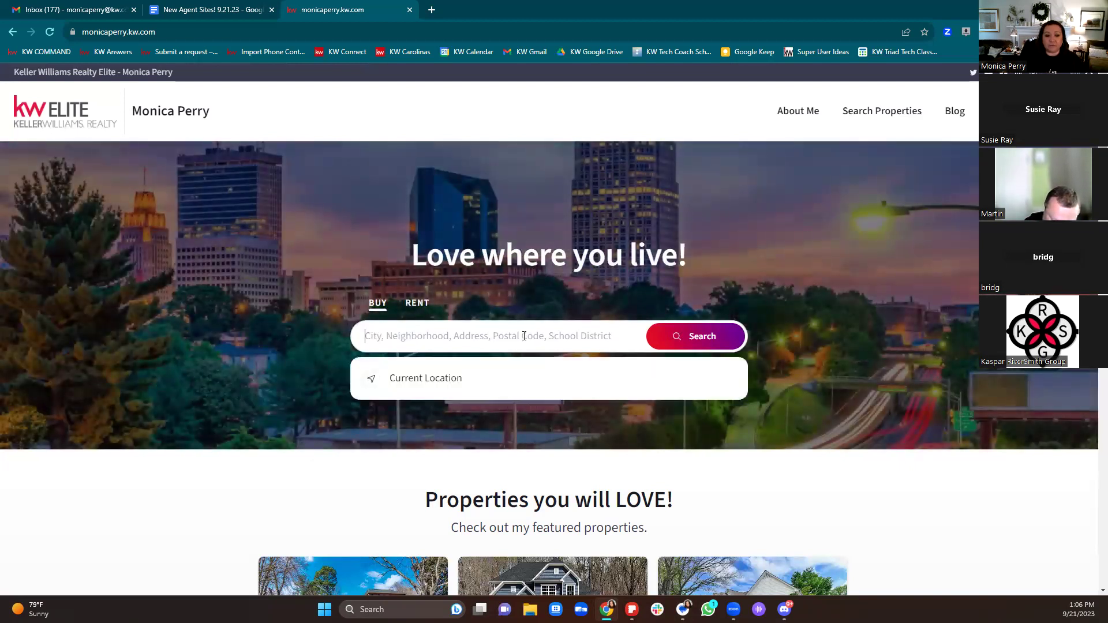
pyautogui.click(437, 380)
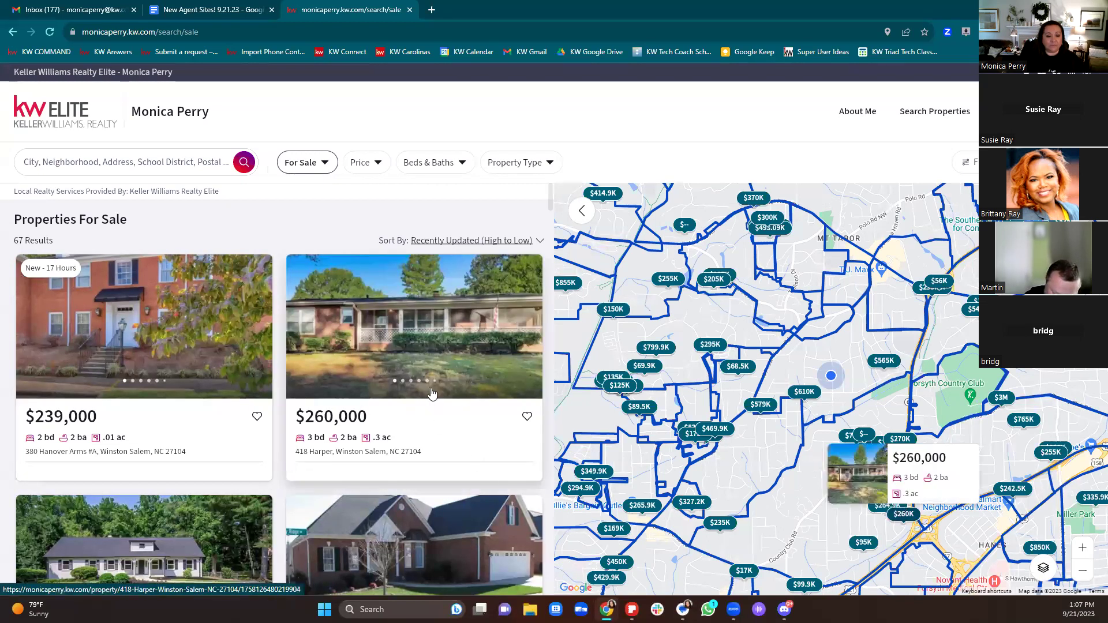
pyautogui.scroll(-1, 433, 393)
pyautogui.scroll(-2, 433, 394)
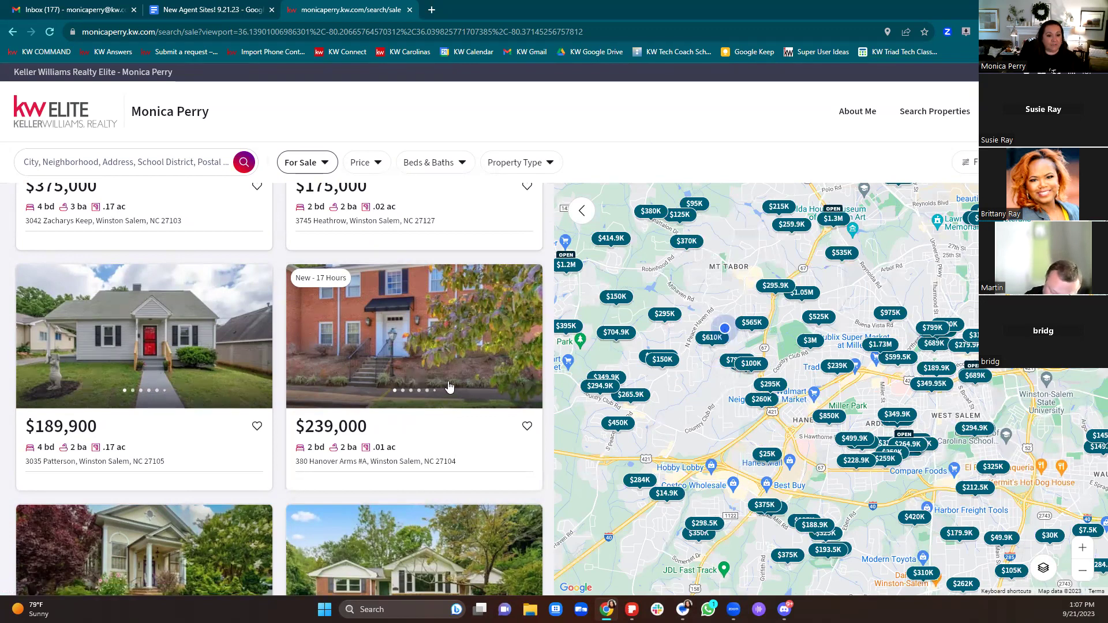
pyautogui.scroll(-2, 450, 388)
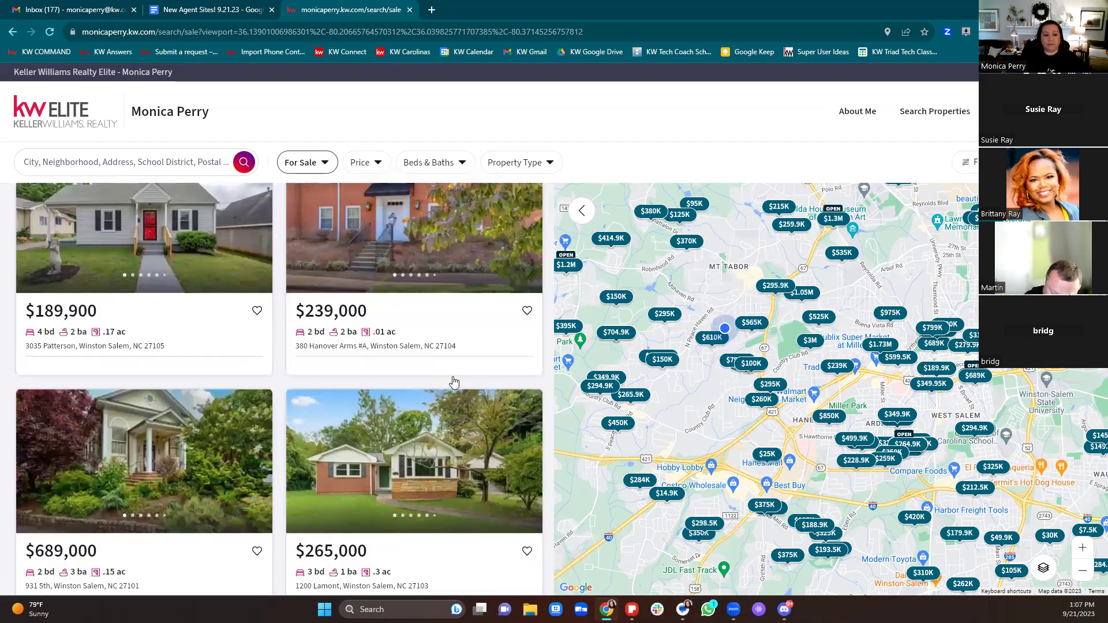
pyautogui.scroll(-2, 445, 378)
pyautogui.scroll(-2, 374, 366)
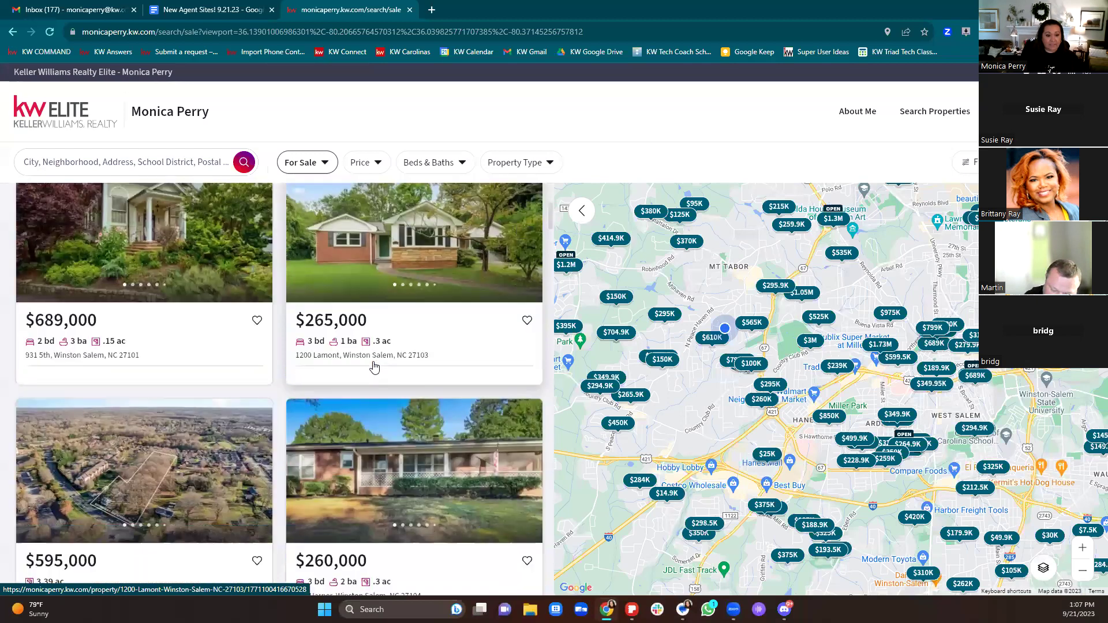
pyautogui.scroll(4, 378, 364)
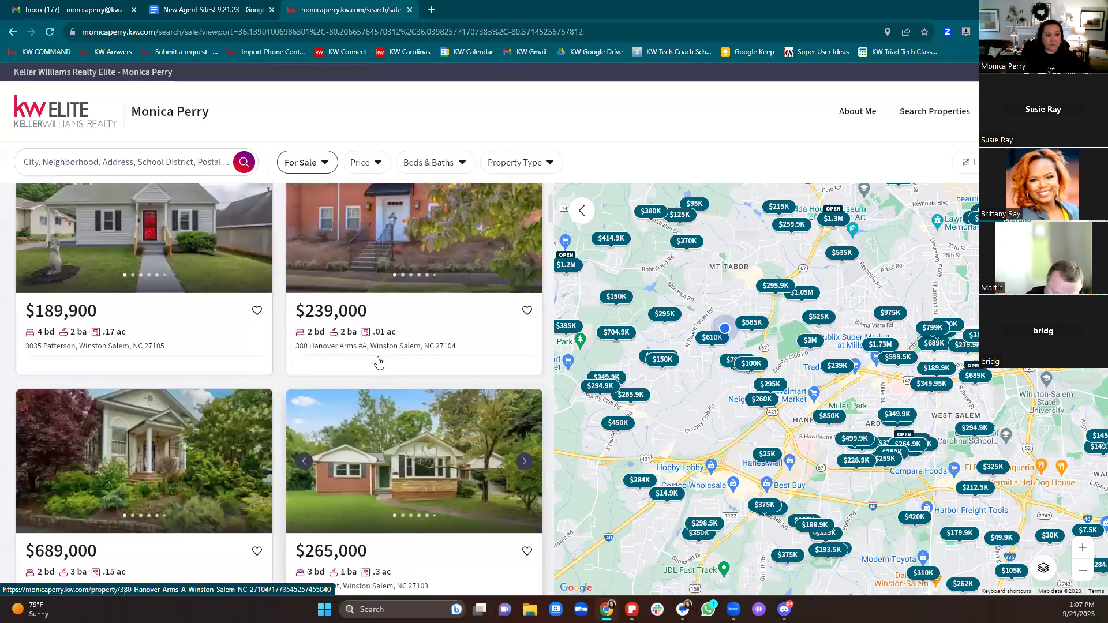
pyautogui.click(166, 450)
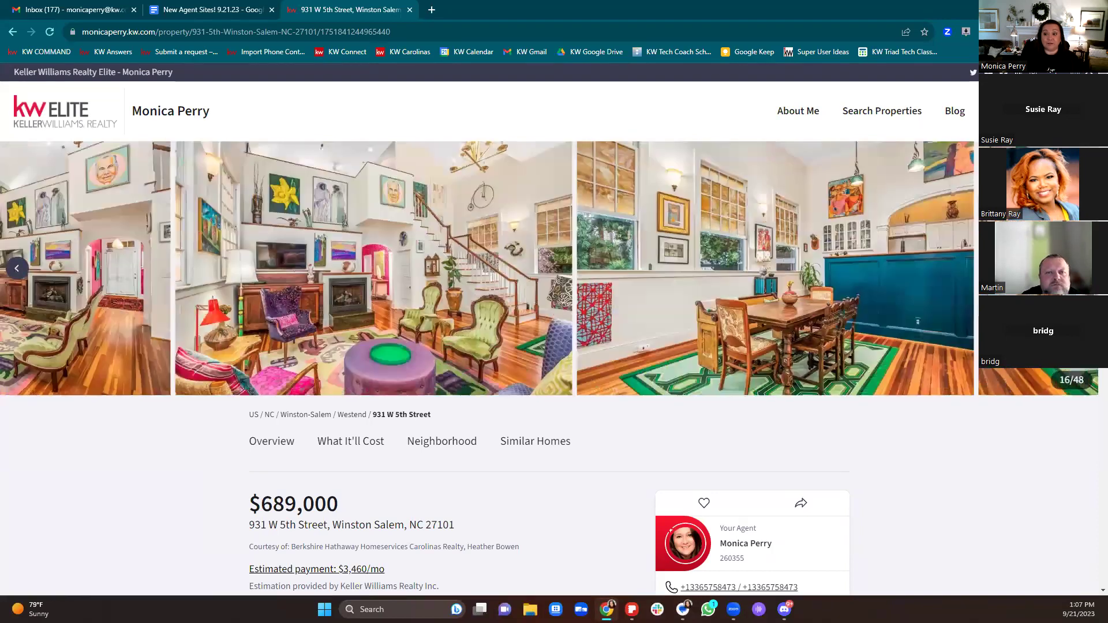
pyautogui.scroll(-5, 996, 376)
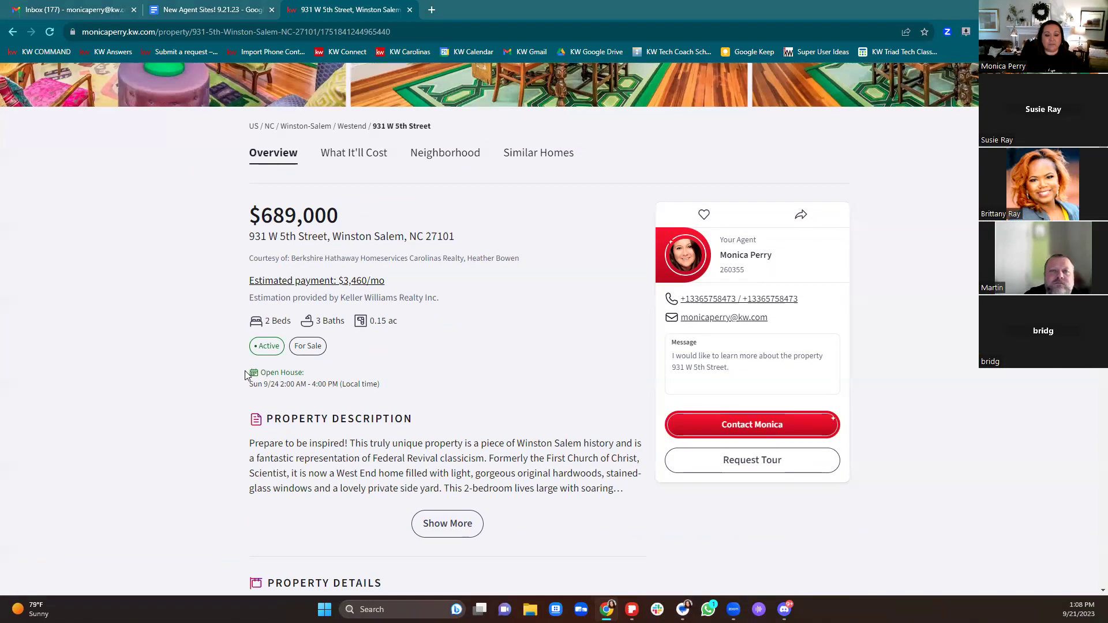
pyautogui.moveTo(248, 374); pyautogui.dragTo(408, 391)
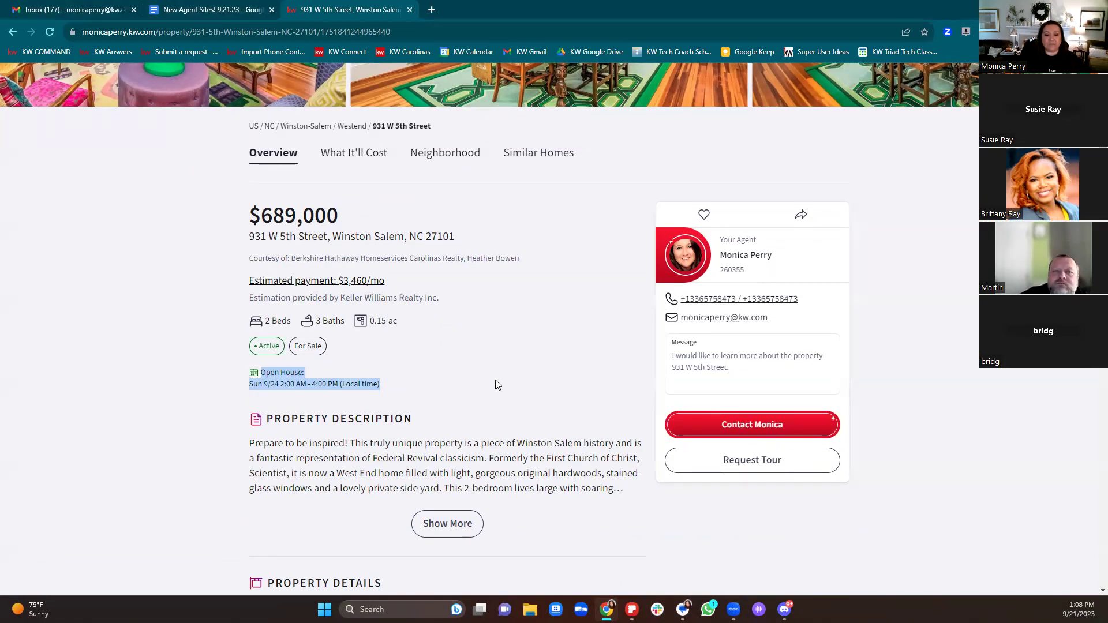
# Step: Review the rest of the listing details and launch the Explore Westend neighborhood page
pyautogui.scroll(-5, 526, 381)
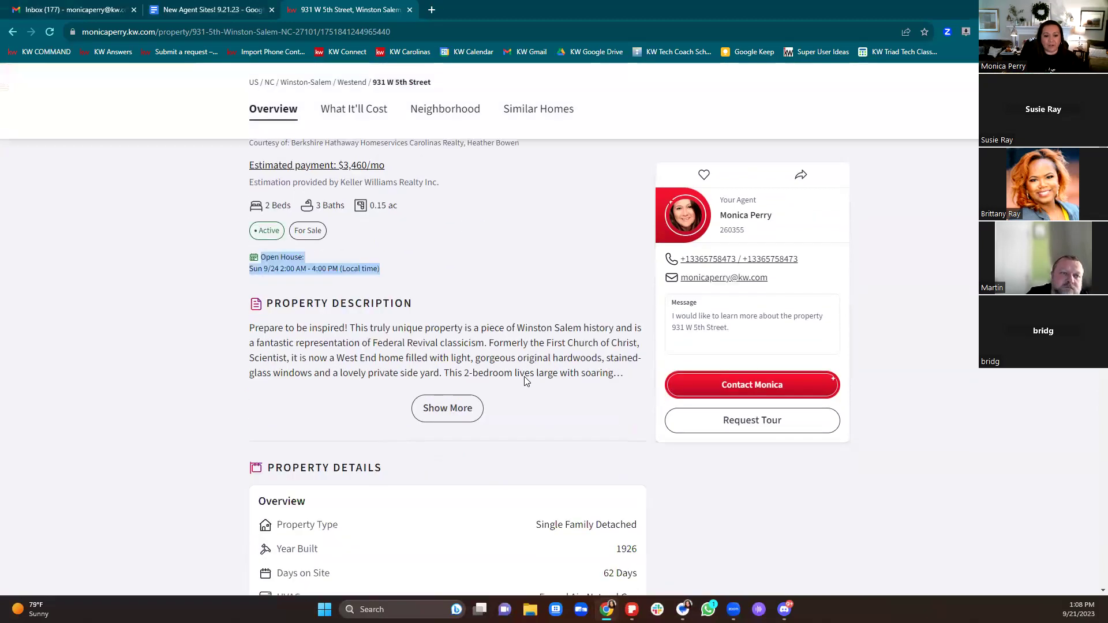
pyautogui.scroll(-4, 527, 381)
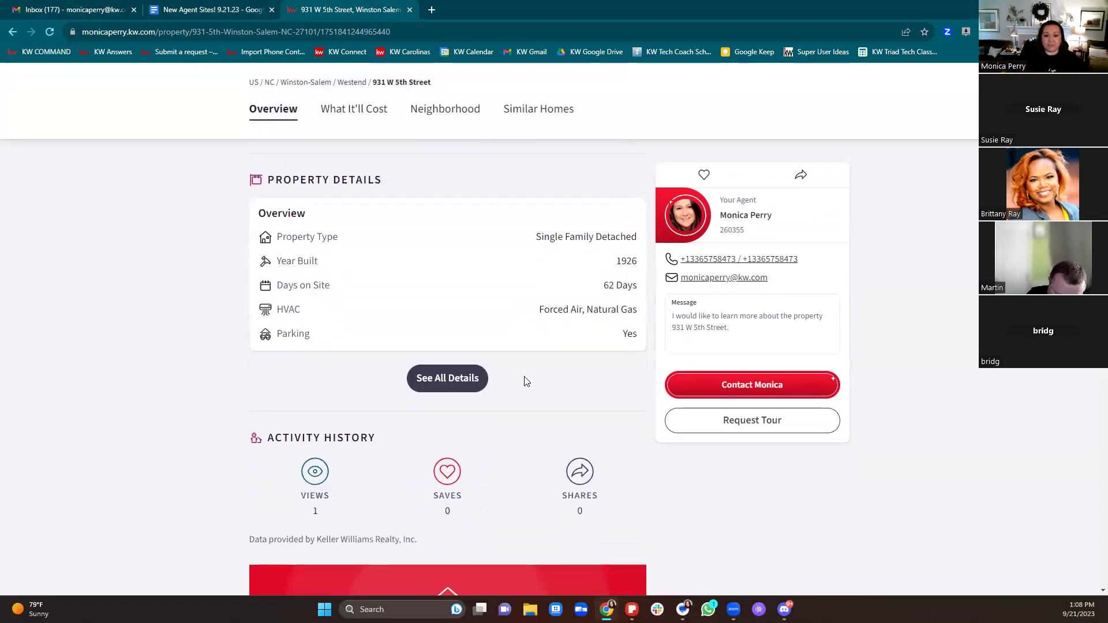
pyautogui.scroll(-6, 527, 381)
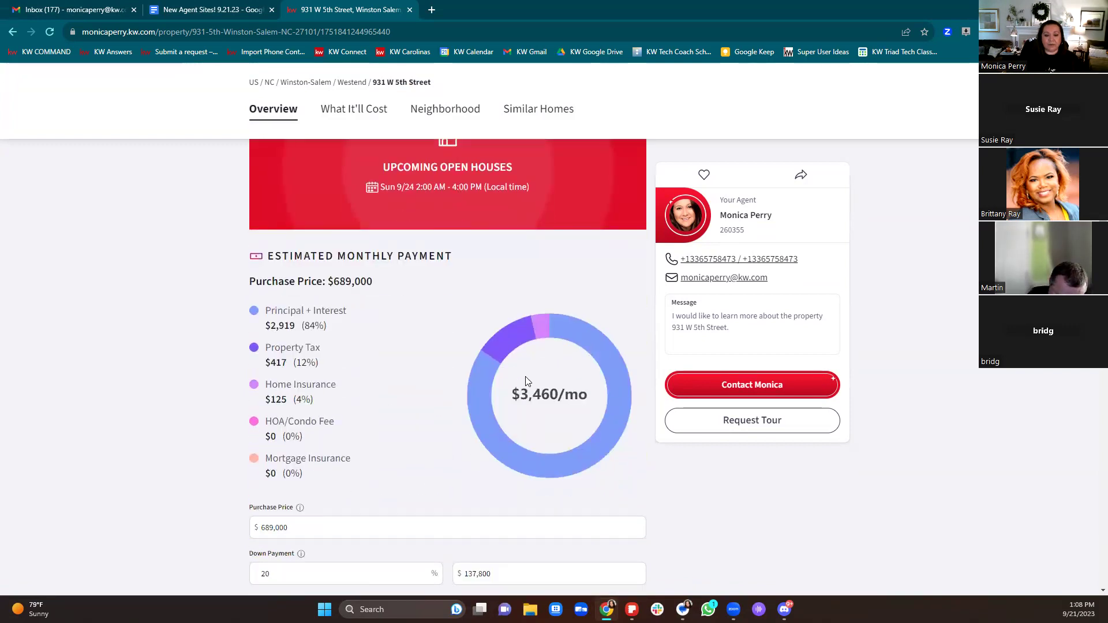
pyautogui.scroll(-1, 526, 381)
pyautogui.scroll(-6, 526, 381)
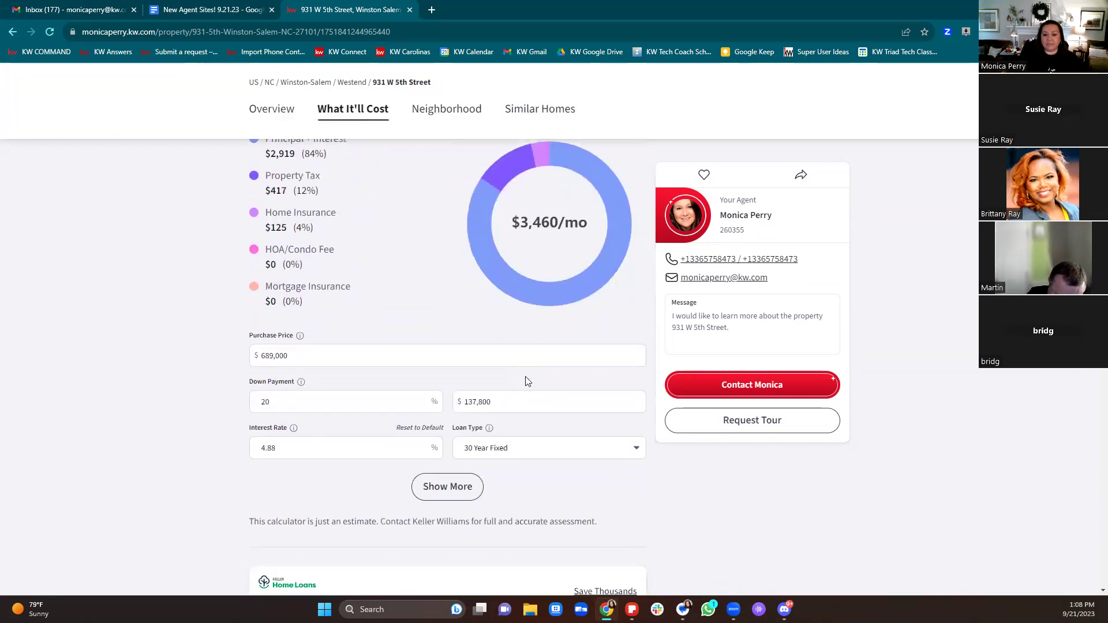
pyautogui.scroll(-2, 527, 382)
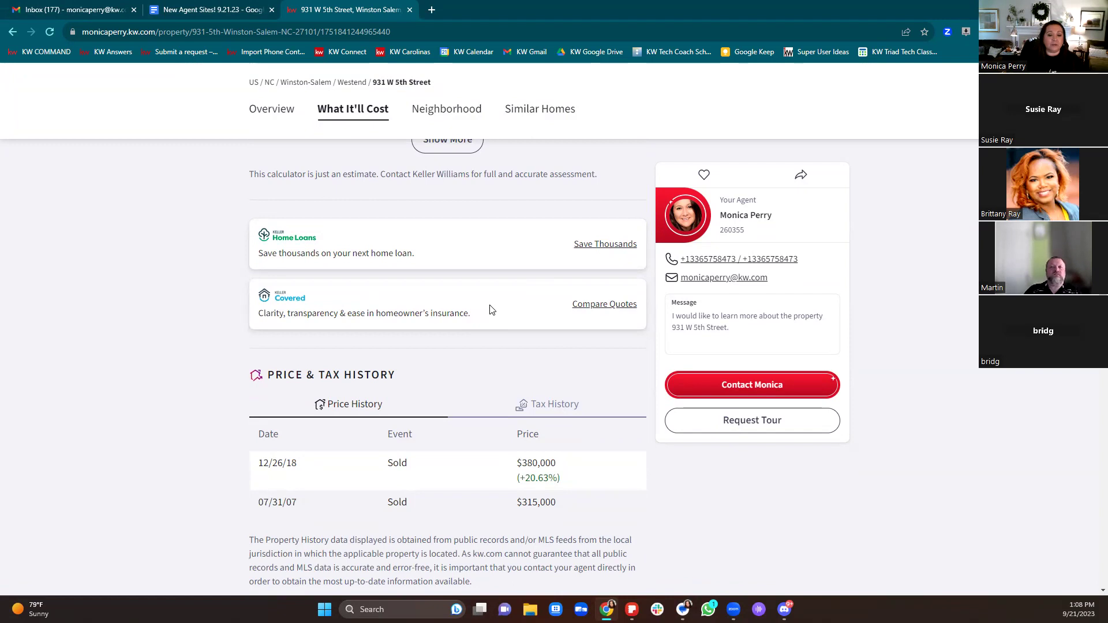
pyautogui.scroll(-3, 497, 310)
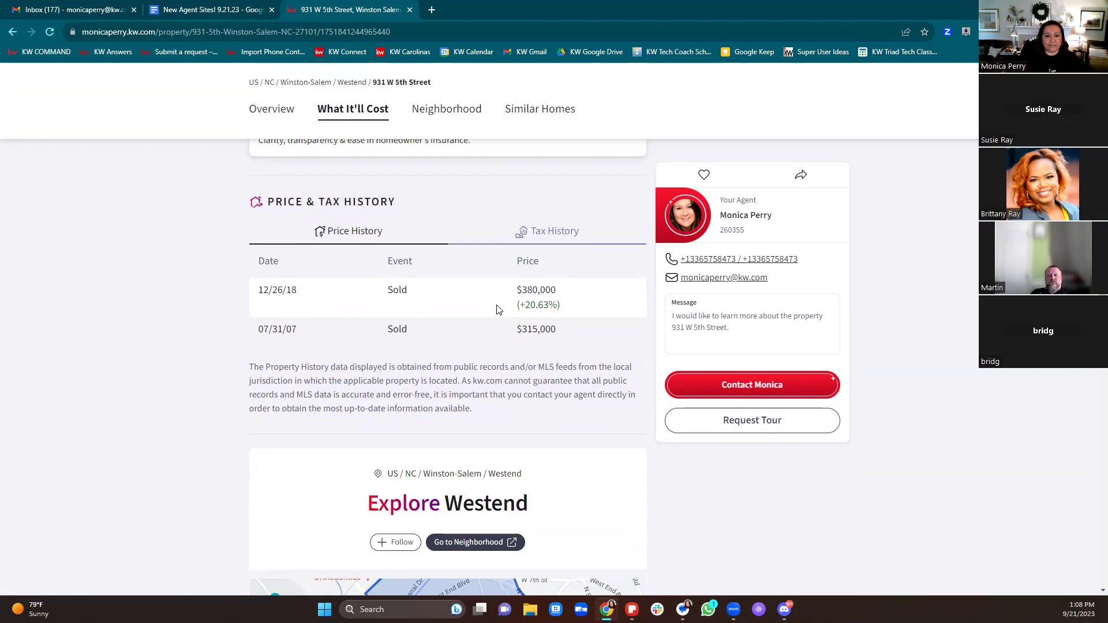
pyautogui.scroll(-4, 498, 309)
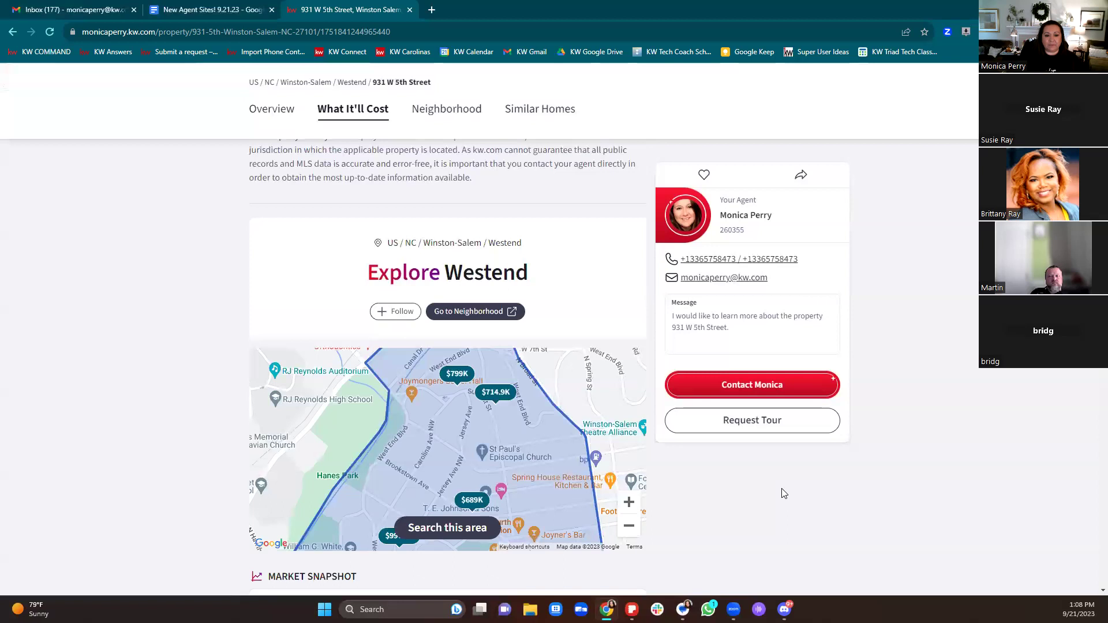
pyautogui.click(485, 314)
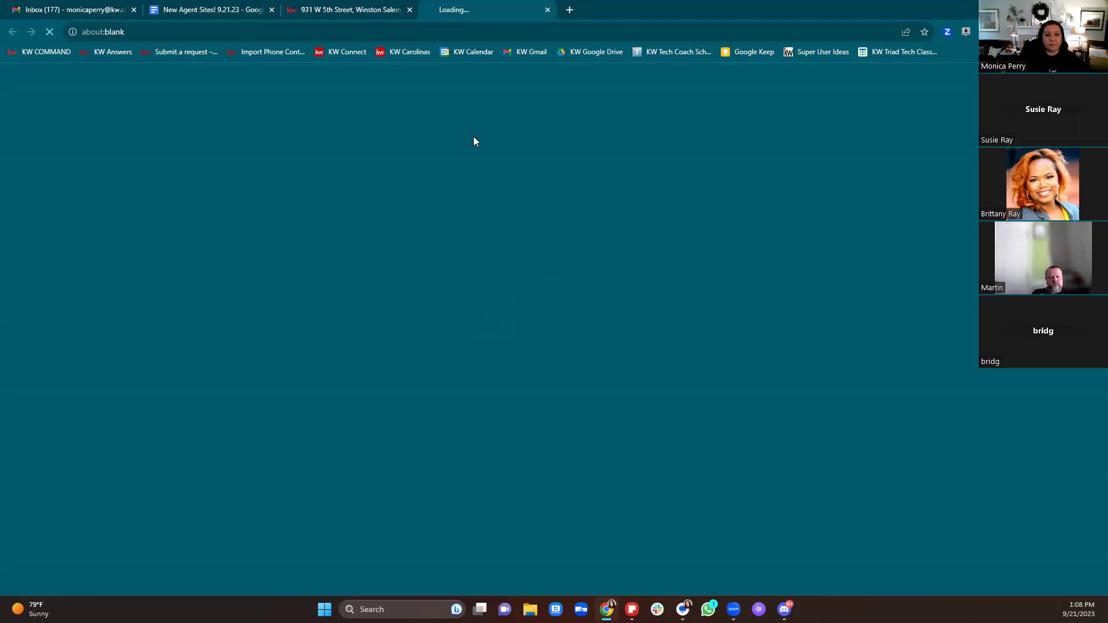
pyautogui.click(361, 9)
pyautogui.scroll(-3, 601, 312)
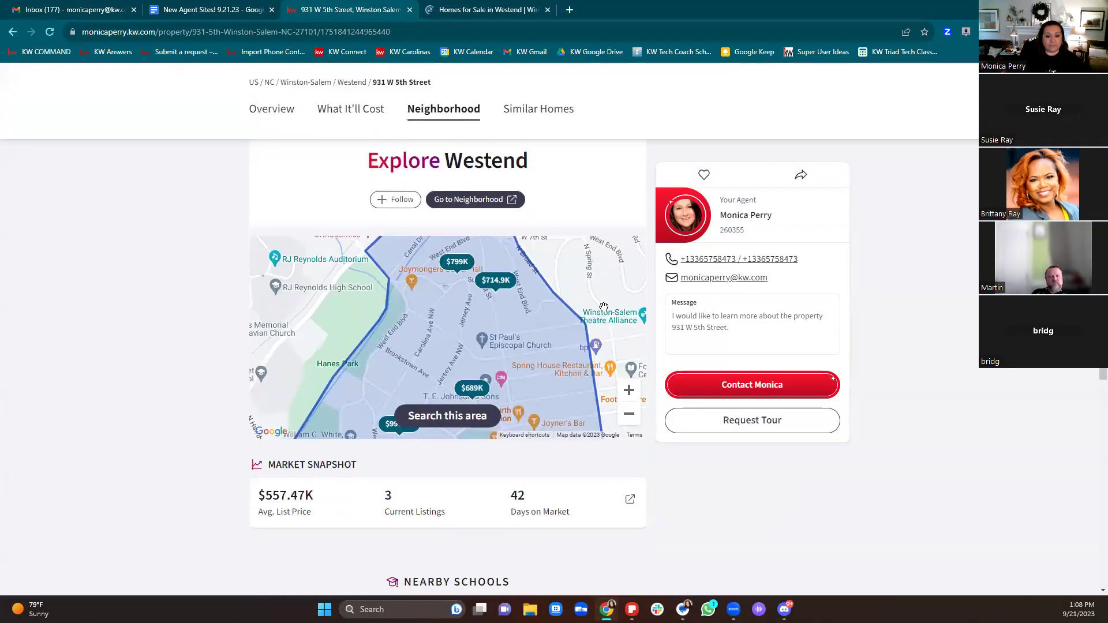
pyautogui.scroll(-6, 605, 313)
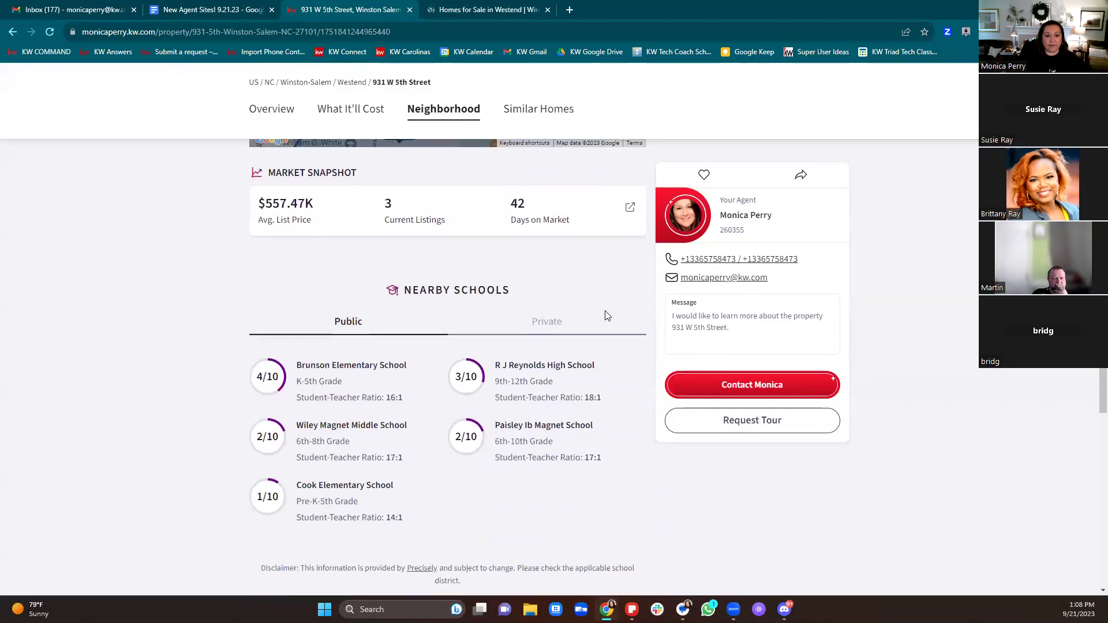
pyautogui.scroll(-7, 606, 317)
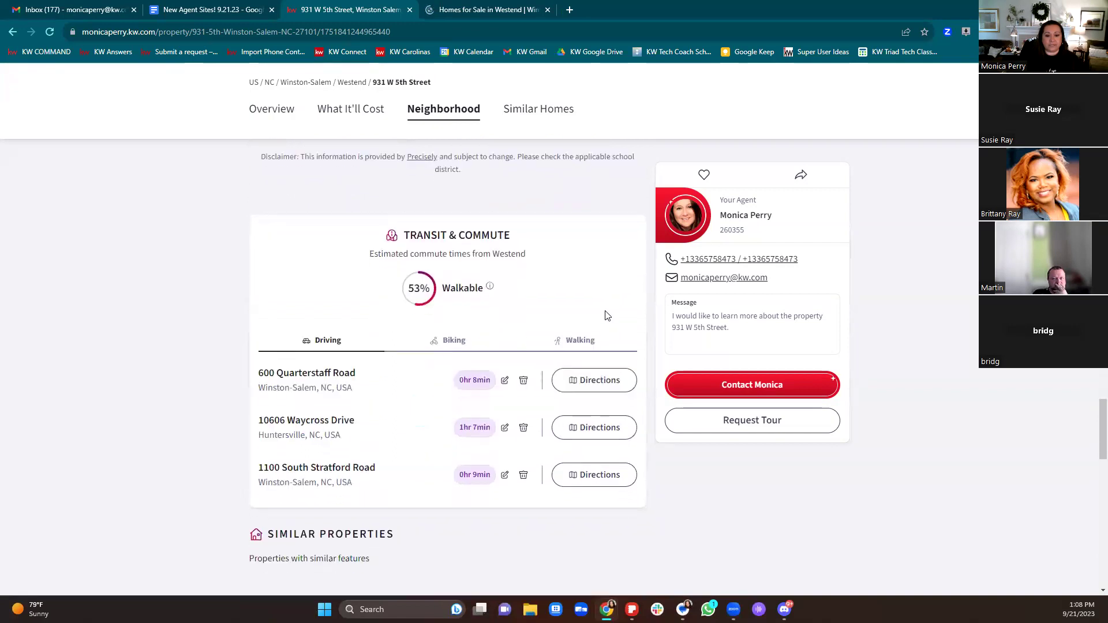
pyautogui.scroll(-6, 607, 315)
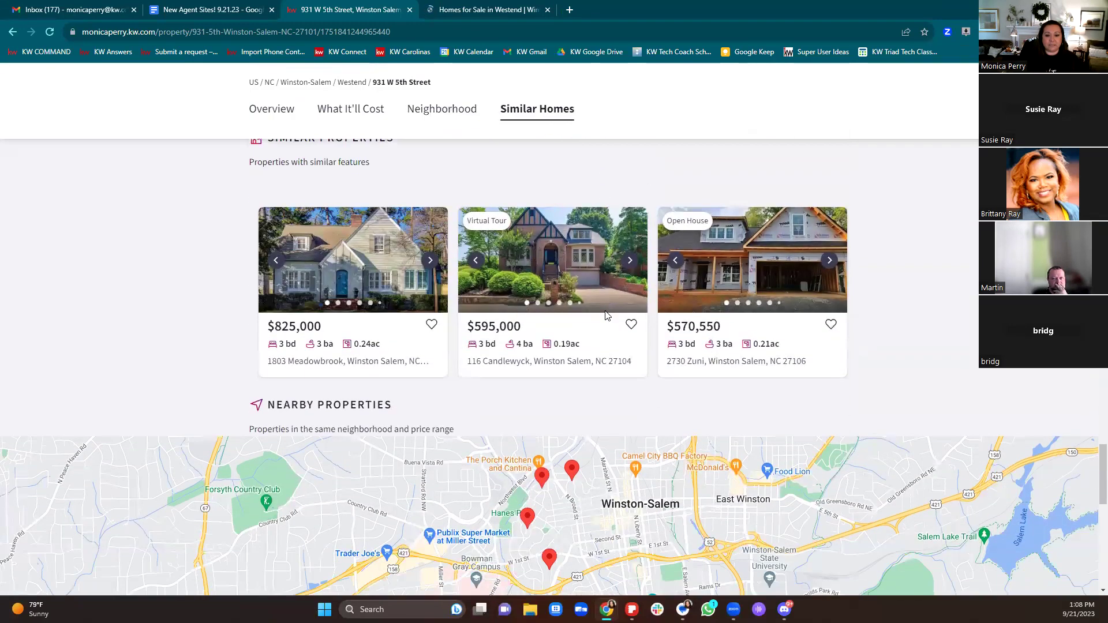
pyautogui.scroll(-1, 606, 315)
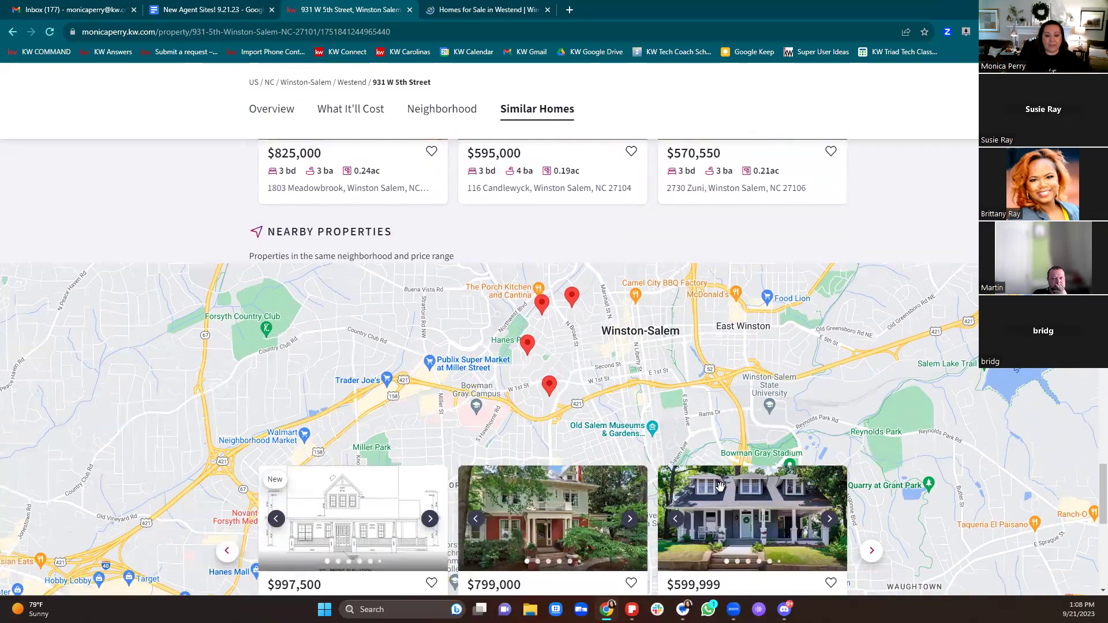
pyautogui.scroll(-3, 836, 502)
pyautogui.scroll(-1, 836, 502)
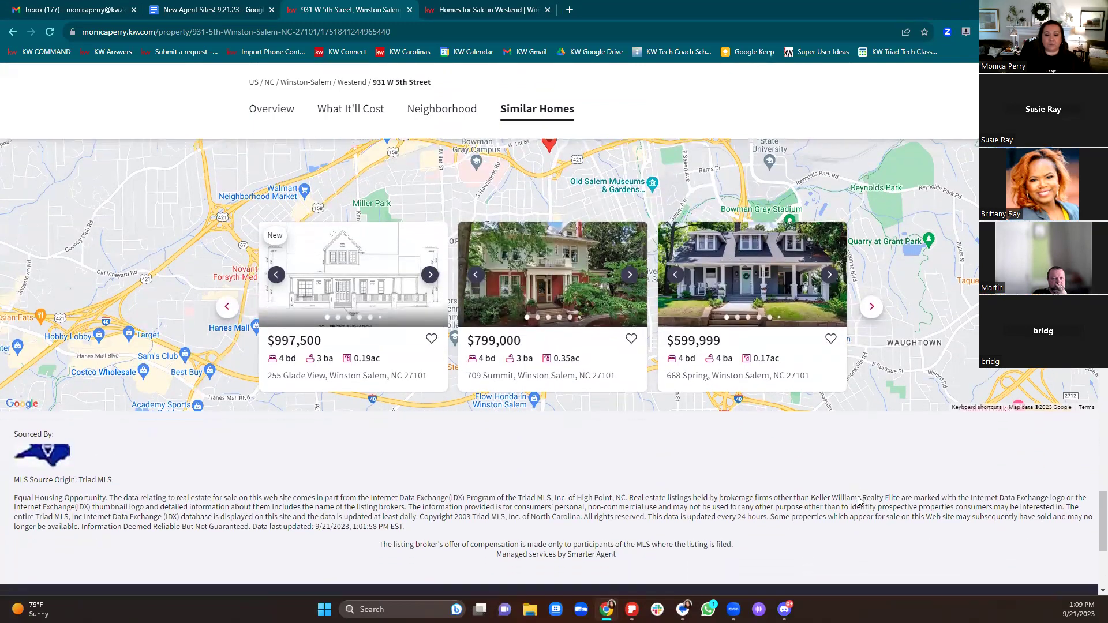
# Step: Return to the top of the listing and switch to the Homes for Sale in Westend tab
pyautogui.scroll(10, 863, 485)
pyautogui.scroll(15, 853, 507)
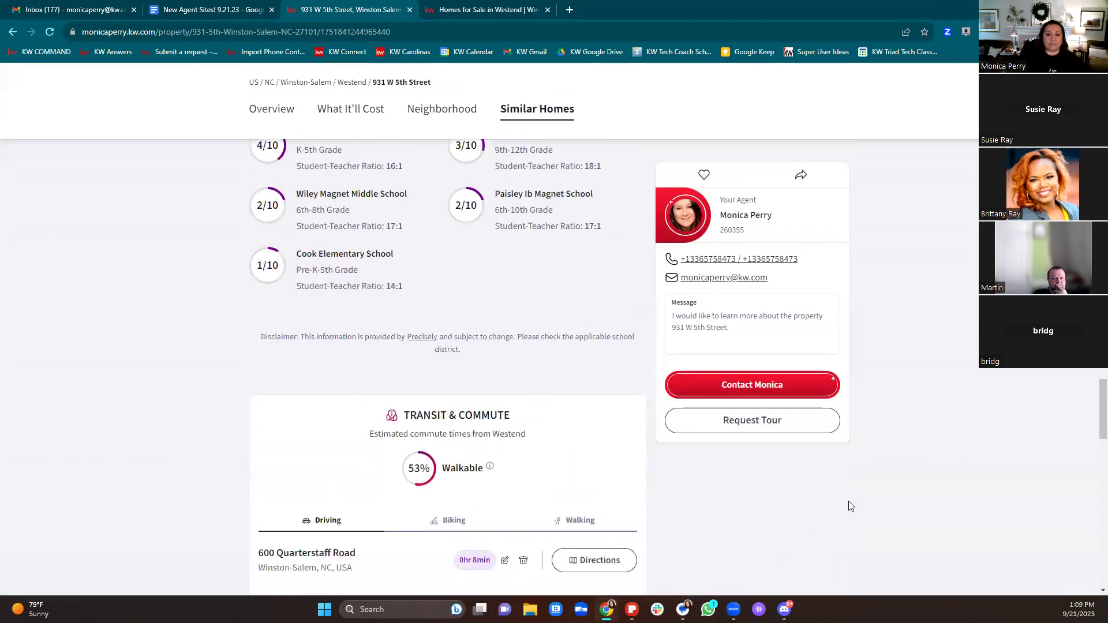
pyautogui.scroll(15, 852, 507)
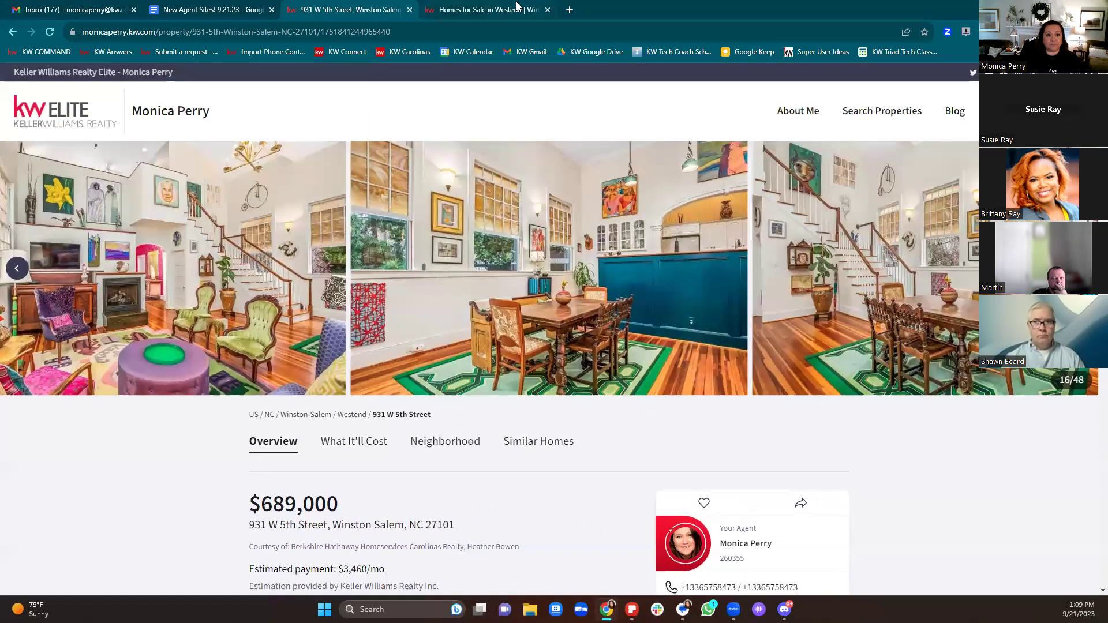
pyautogui.click(517, 8)
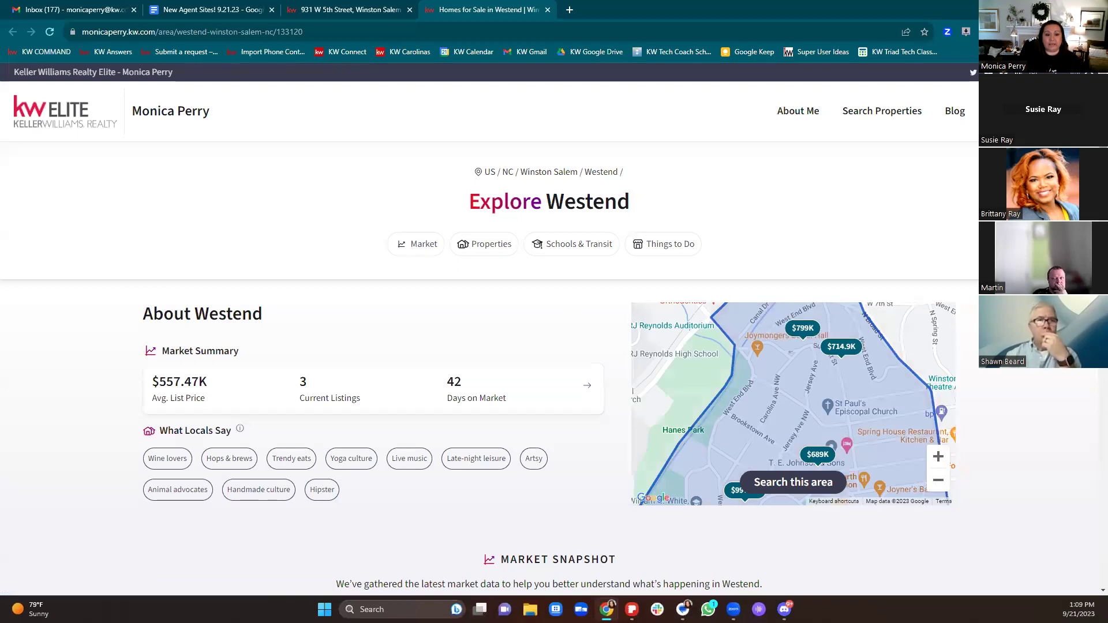
pyautogui.scroll(-3, 490, 335)
pyautogui.scroll(-9, 549, 346)
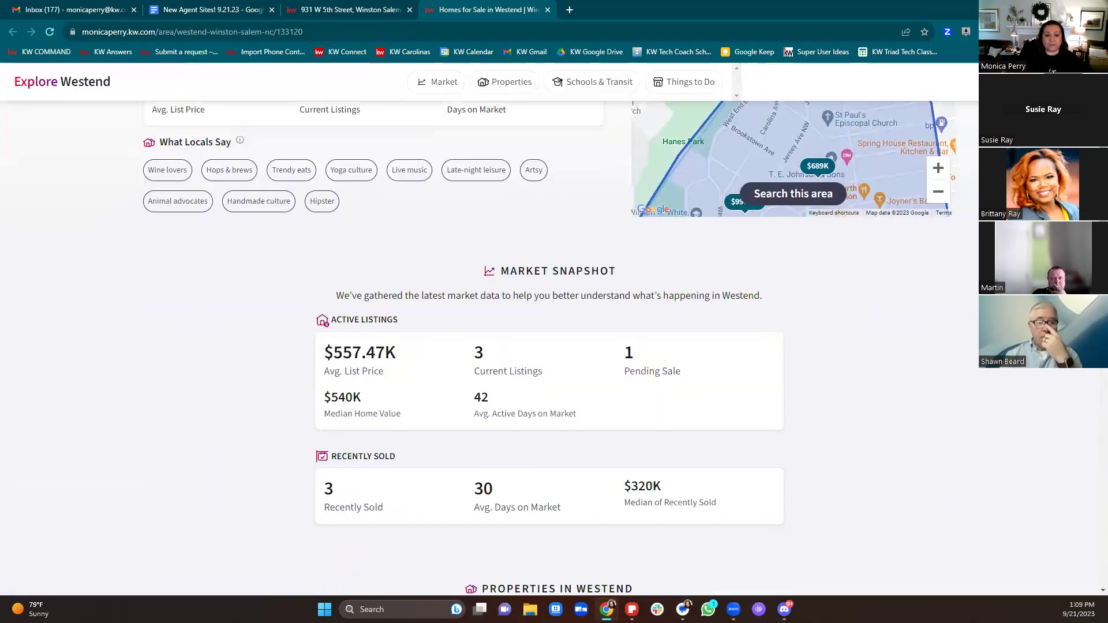
pyautogui.scroll(-10, 548, 346)
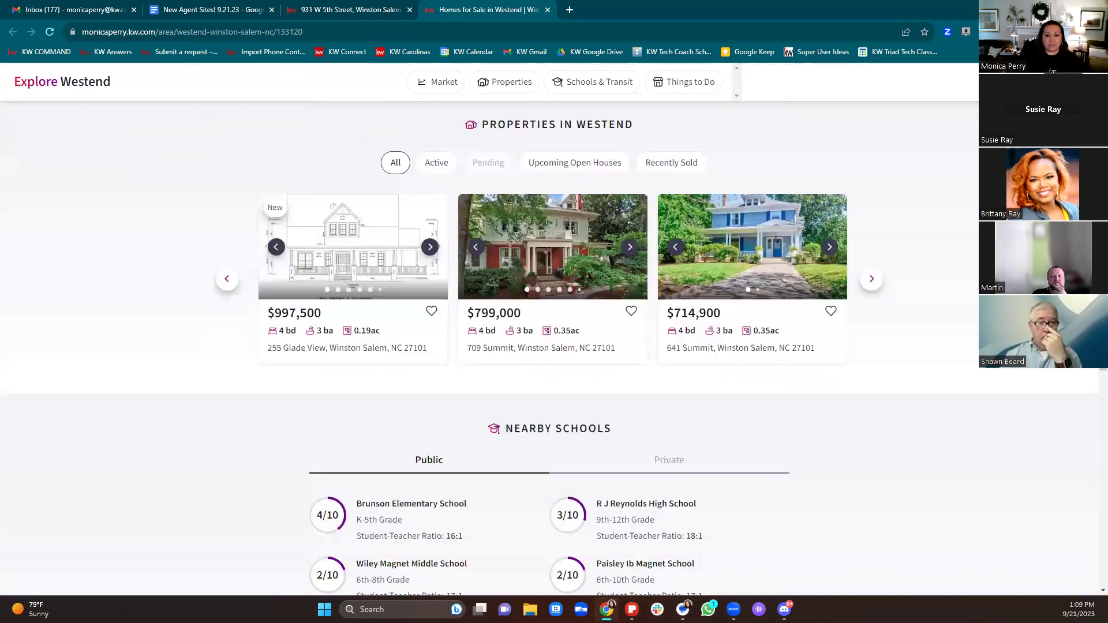
pyautogui.scroll(-6, 981, 408)
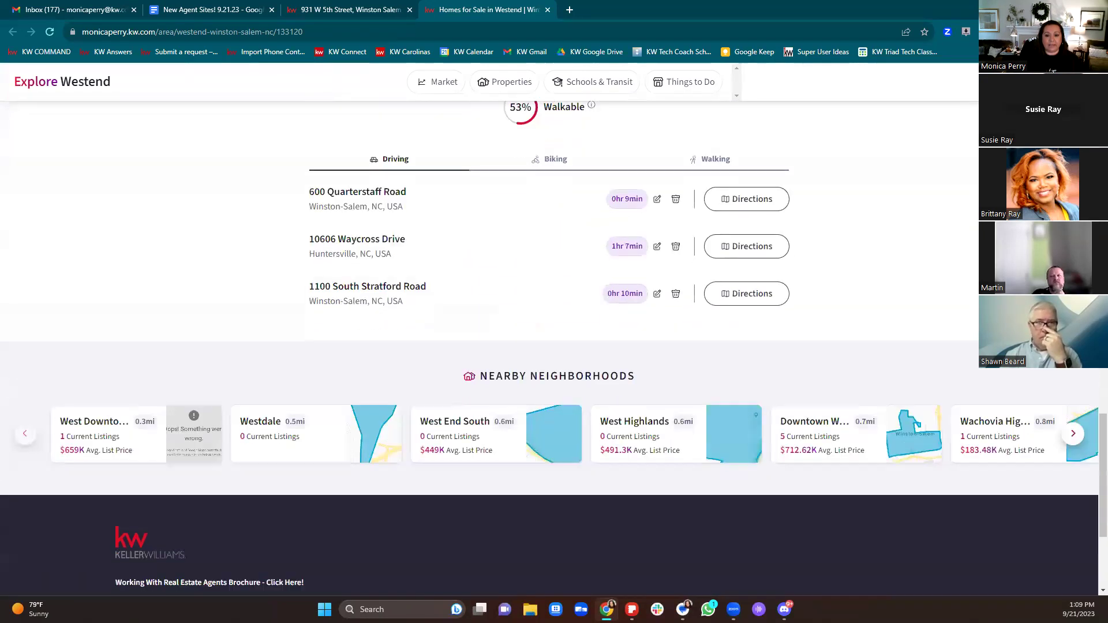
pyautogui.scroll(4, 982, 409)
pyautogui.scroll(15, 981, 408)
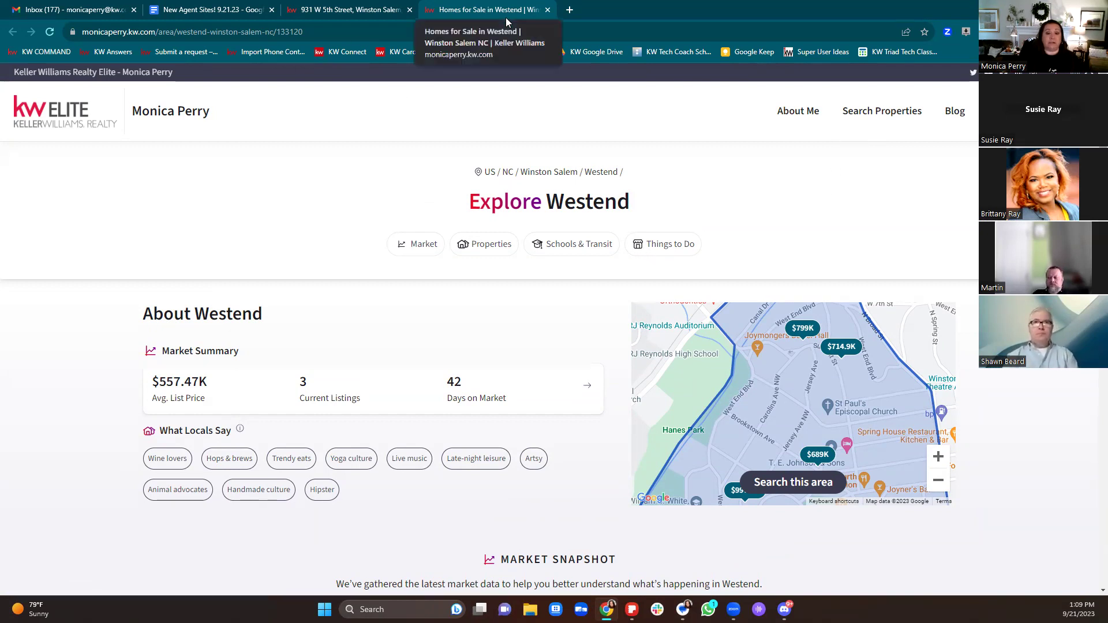
# Step: Close the Westend tab, go home via the KW Elite logo, and reach 'Properties you will LOVE!'
pyautogui.click(548, 10)
pyautogui.scroll(-1, 612, 351)
pyautogui.scroll(1, 615, 355)
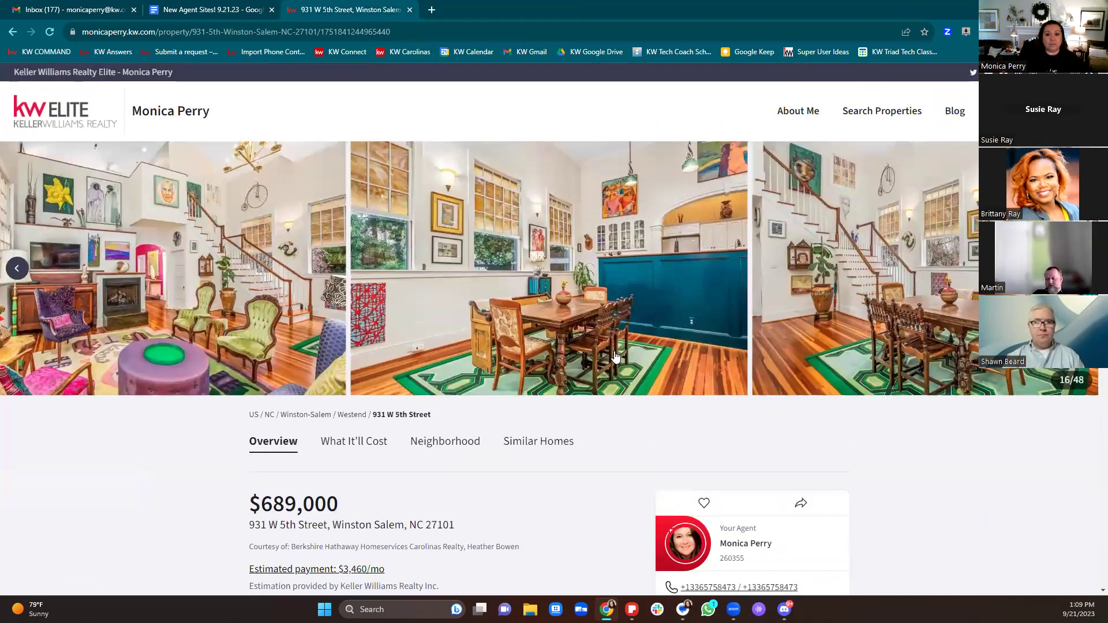
pyautogui.click(64, 120)
pyautogui.scroll(-5, 1063, 407)
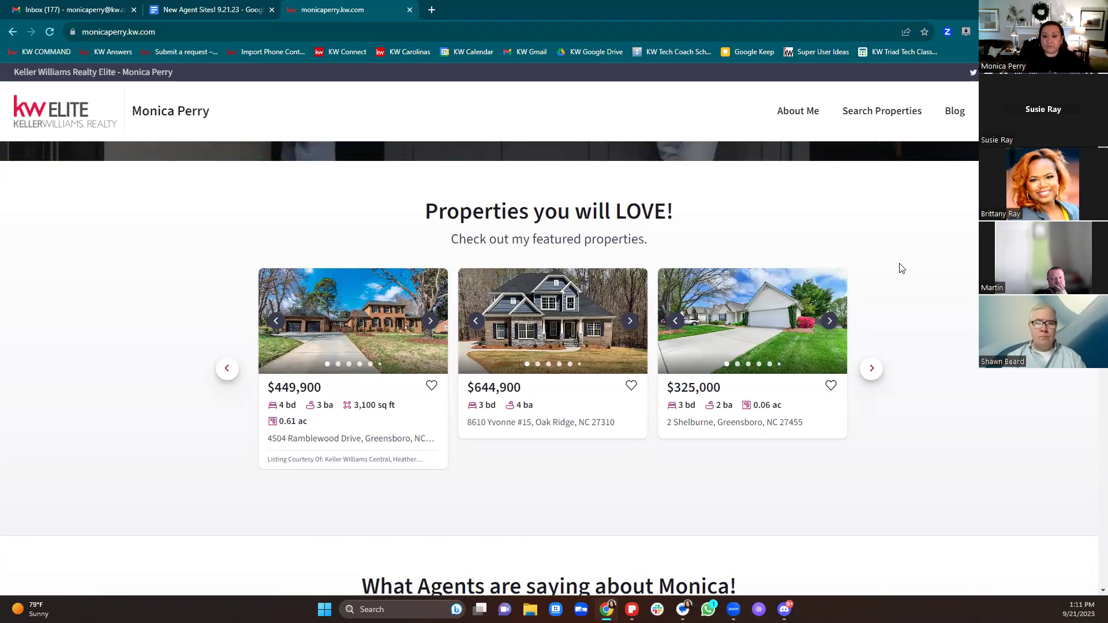
# Step: Advance the agent testimonials three times, then reach the My Blog (Buyers Guide) First-Time Homebuyer posts
pyautogui.scroll(-6, 902, 268)
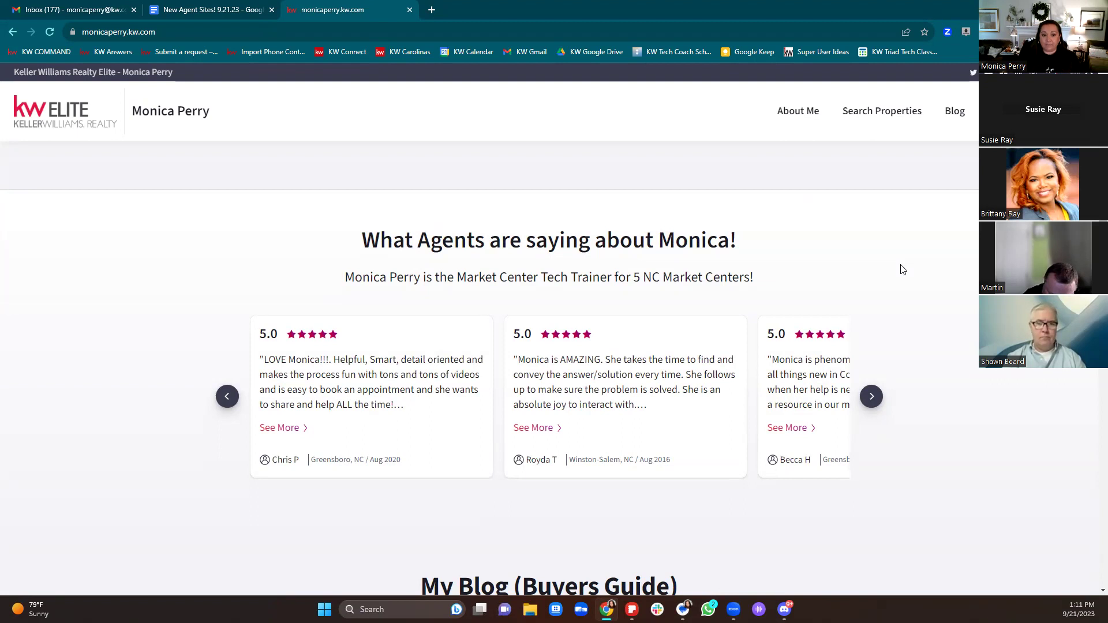
pyautogui.click(871, 399)
pyautogui.click(870, 398)
pyautogui.click(871, 398)
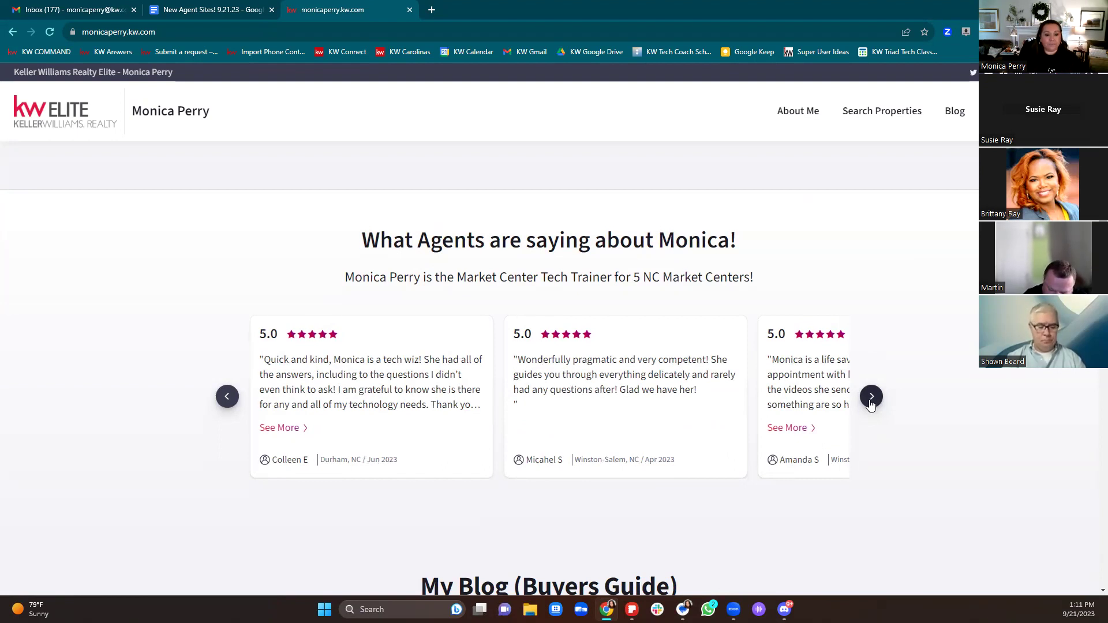
pyautogui.scroll(-4, 872, 405)
pyautogui.scroll(-3, 871, 405)
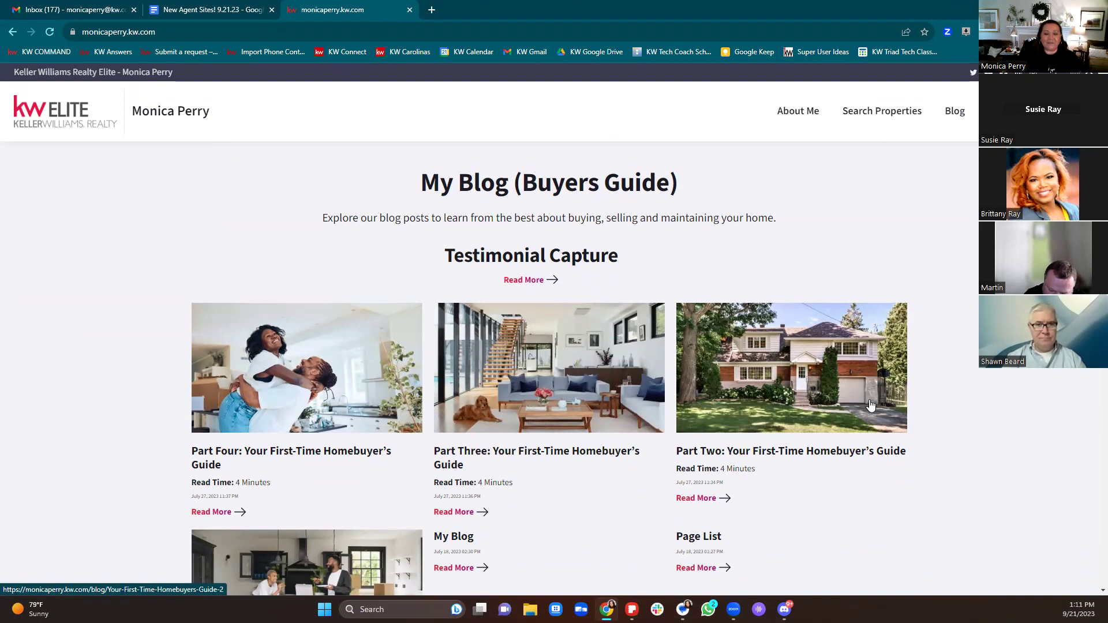
pyautogui.scroll(-1, 871, 406)
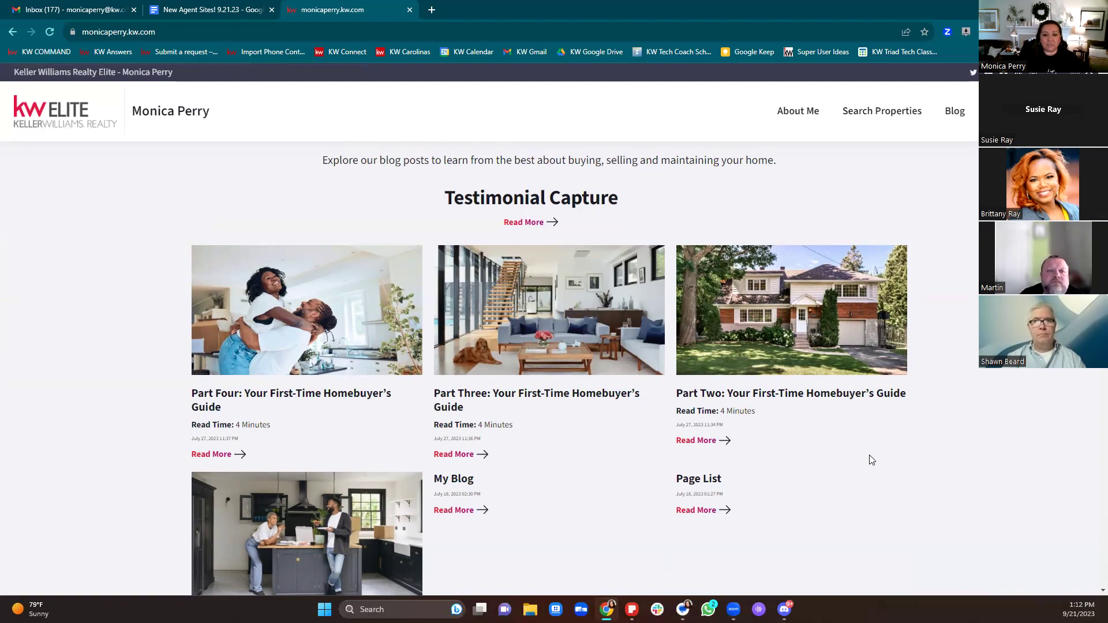
pyautogui.scroll(-1, 871, 460)
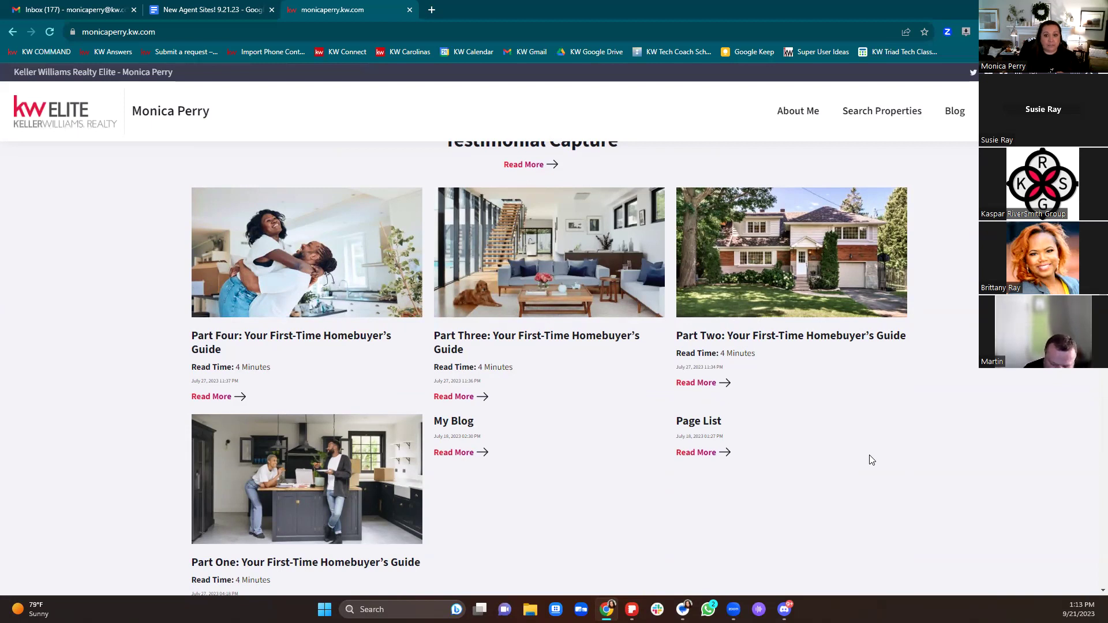
# Step: Scroll down to the Contact Me form with name, email, phone and message fields
pyautogui.scroll(-9, 872, 460)
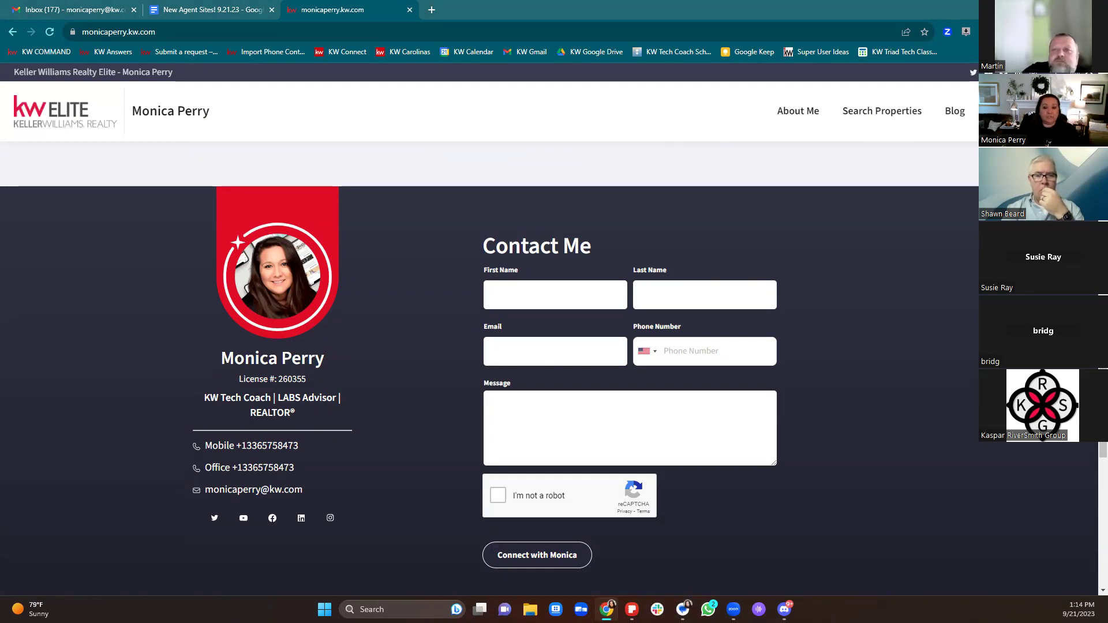
# Step: Read the New Agent Sites notes through Things to Consider and UPDATES, then go back to the agent's kw.com site
pyautogui.click(190, 10)
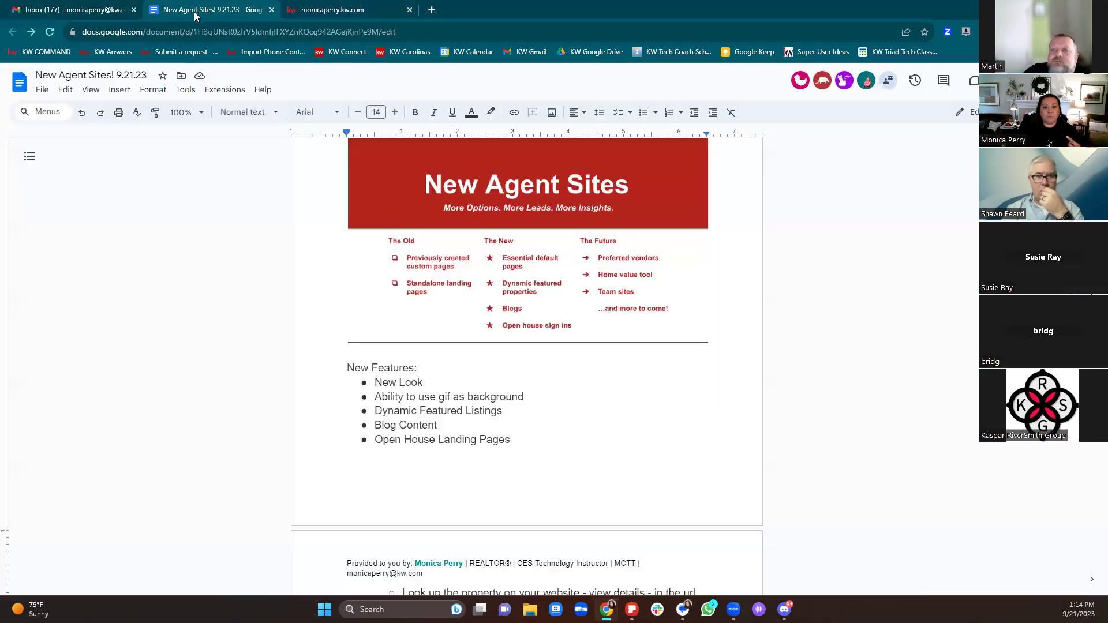
pyautogui.scroll(4, 591, 422)
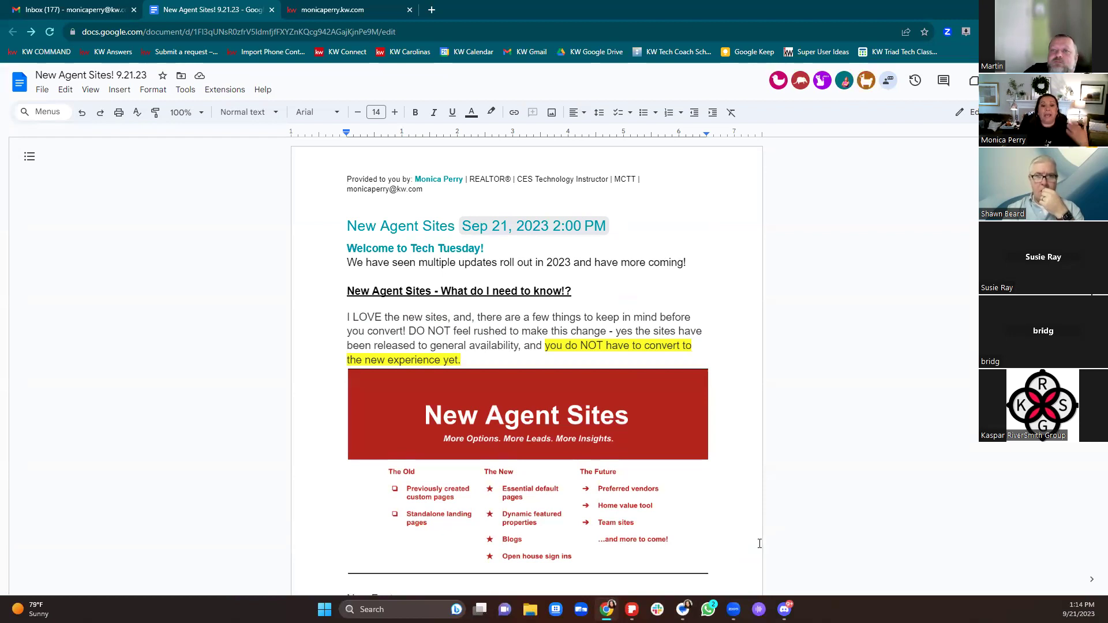
pyautogui.scroll(-3, 760, 544)
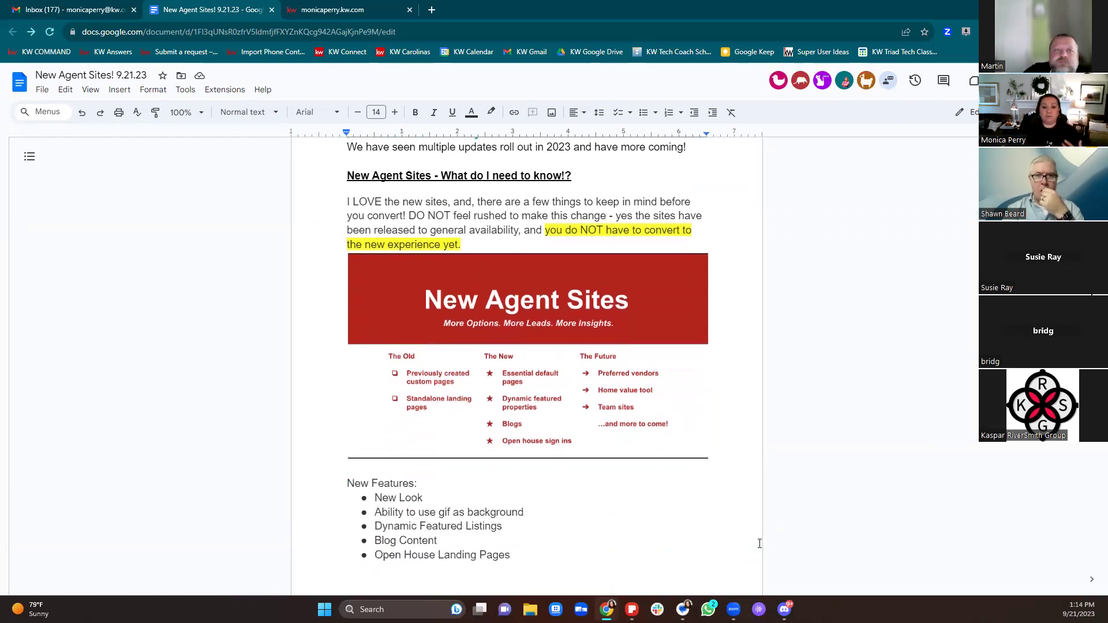
pyautogui.scroll(-5, 759, 543)
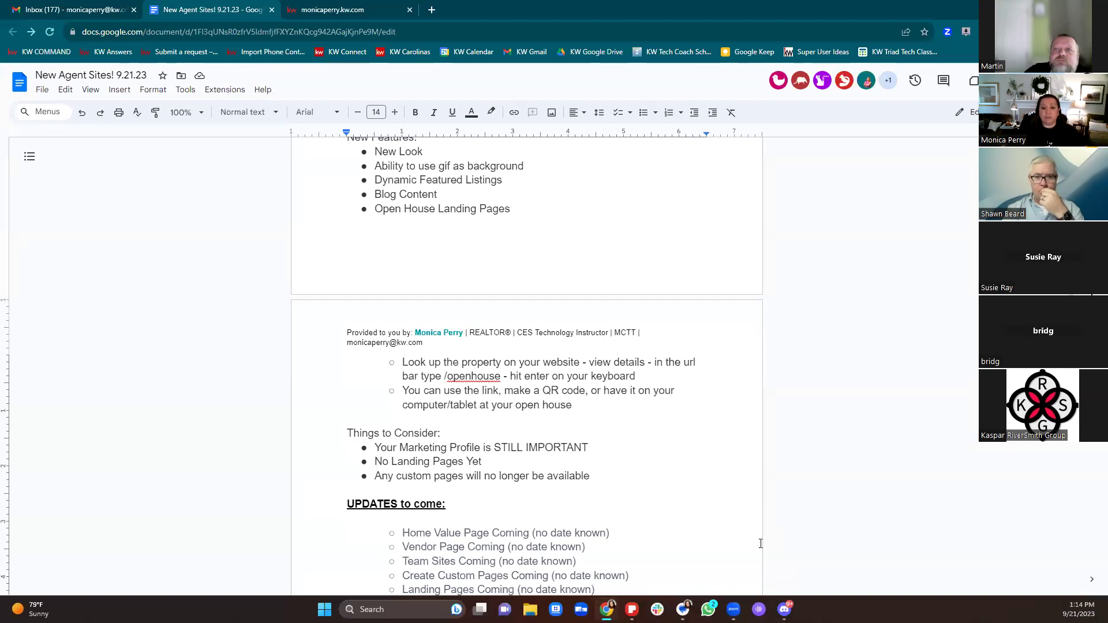
pyautogui.scroll(-1, 760, 544)
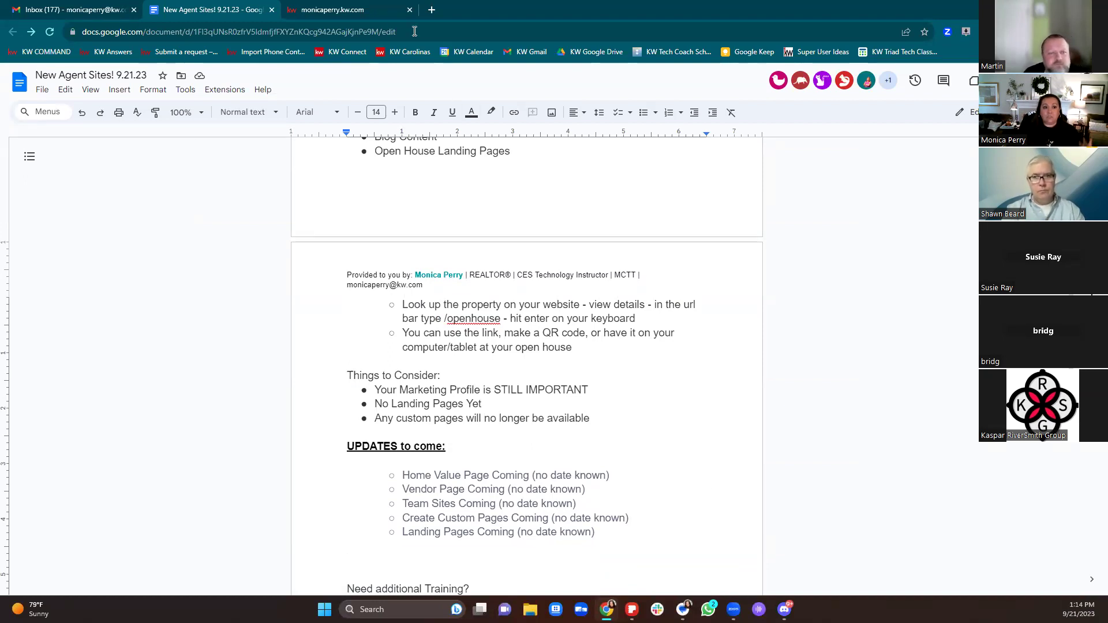
pyautogui.click(364, 7)
pyautogui.scroll(20, 821, 477)
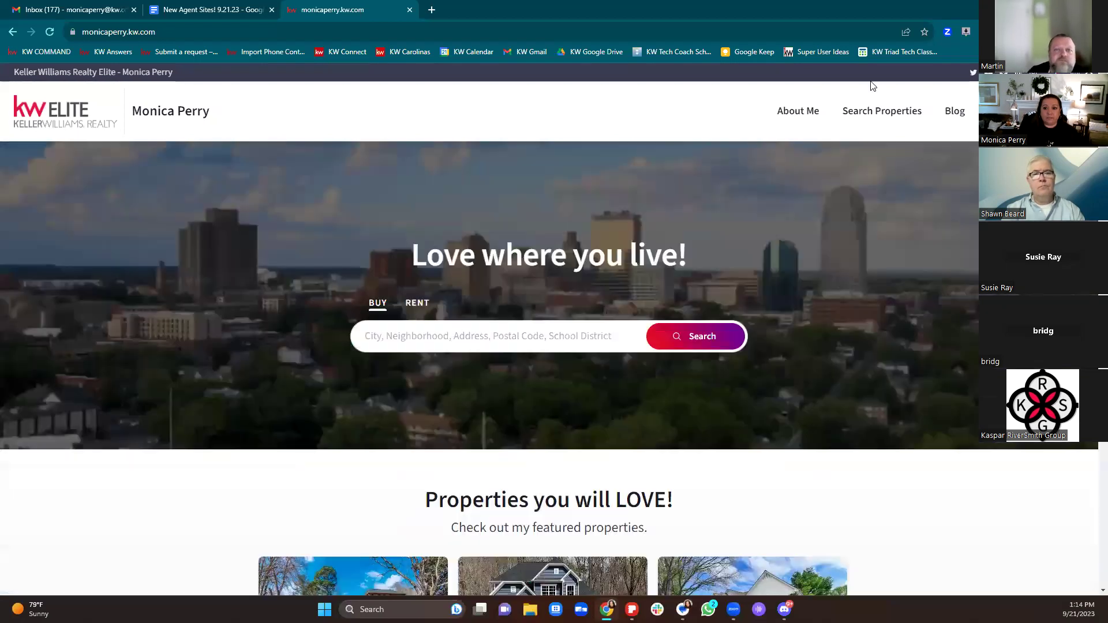
# Step: Open the agent's About Me page and scroll down to the Contact Me form and map
pyautogui.click(793, 117)
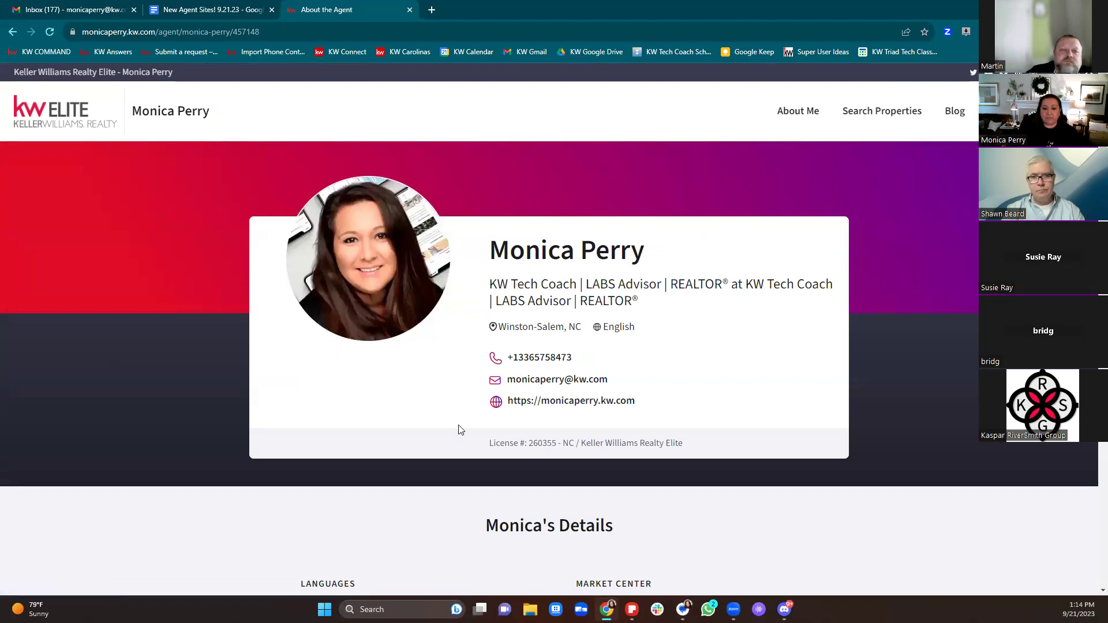
pyautogui.scroll(-1, 791, 446)
pyautogui.scroll(-2, 791, 447)
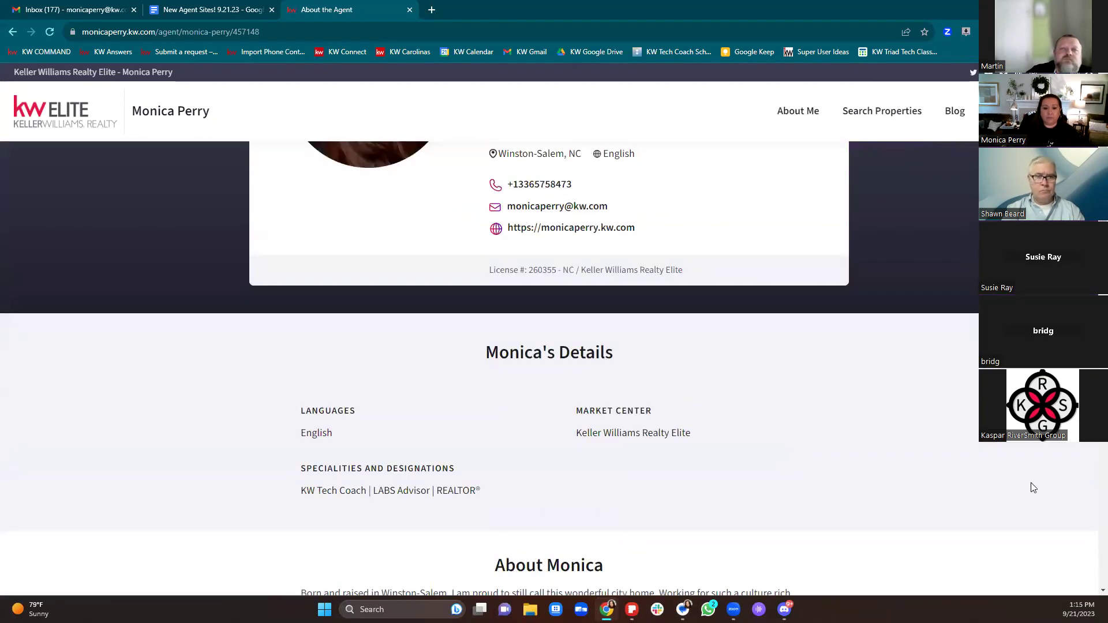
pyautogui.scroll(-2, 1033, 489)
pyautogui.scroll(-3, 1033, 489)
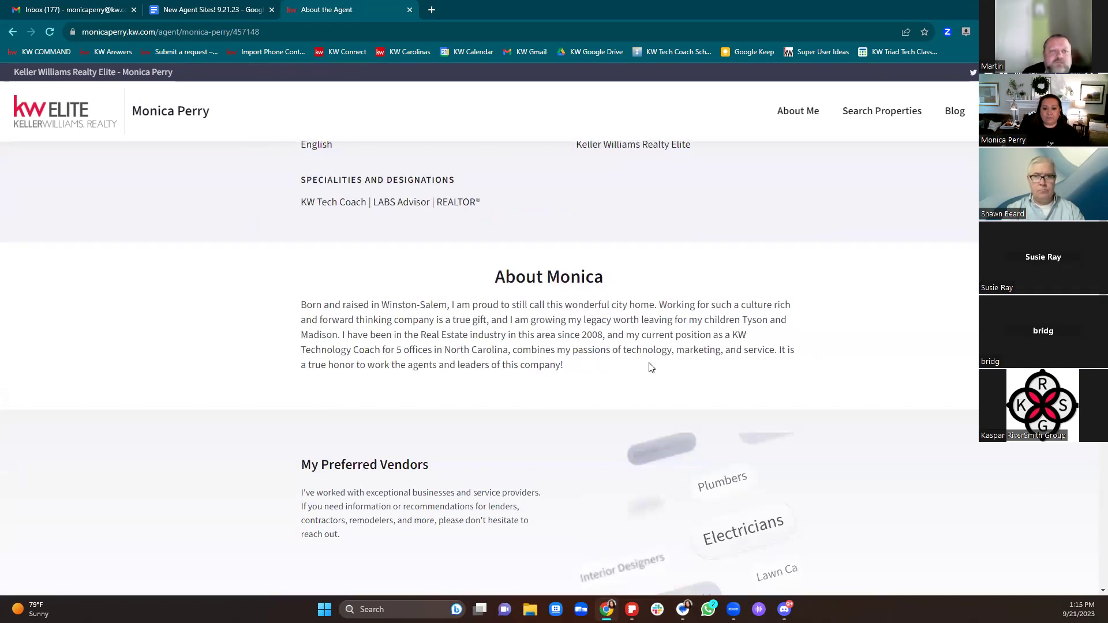
pyautogui.scroll(-3, 651, 368)
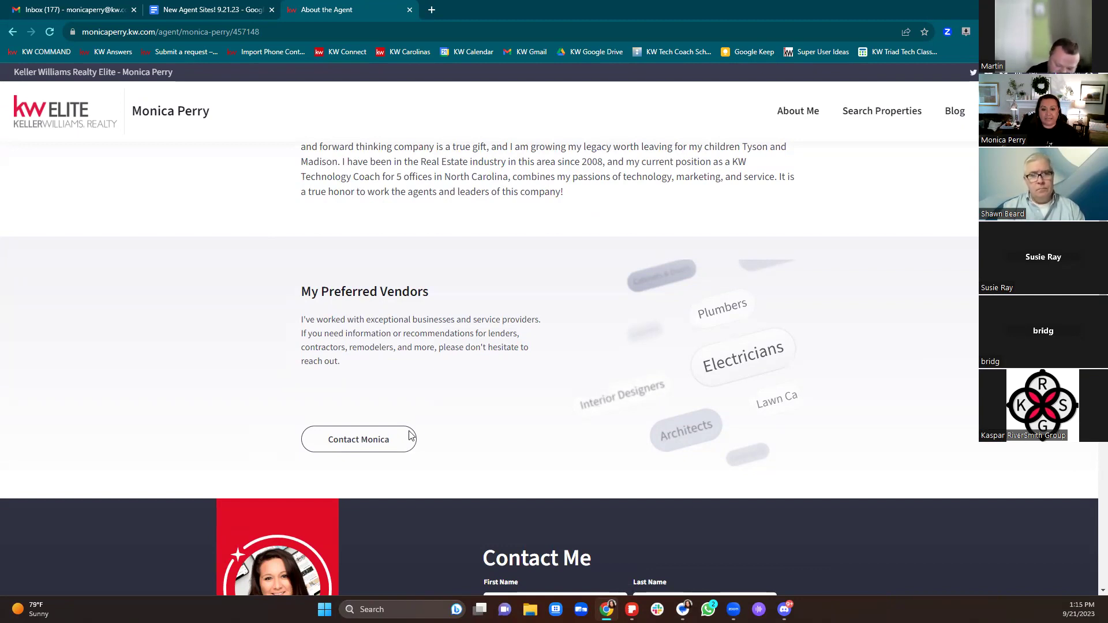
# Step: Open and dismiss a preferred vendor's message form, then scroll back up to the profile card
pyautogui.click(366, 442)
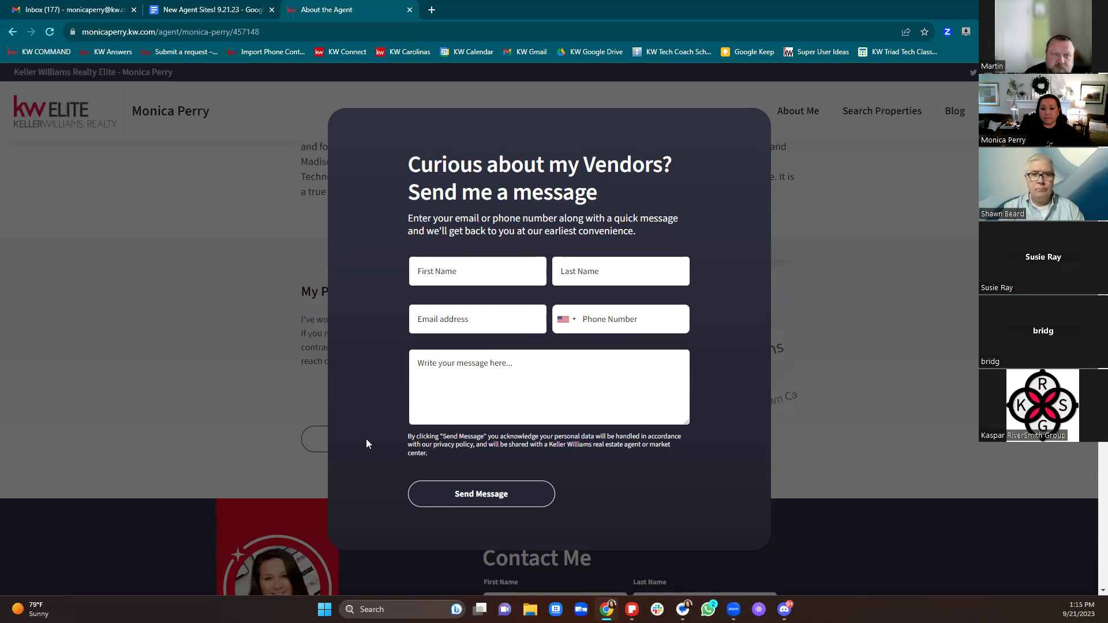
pyautogui.click(973, 296)
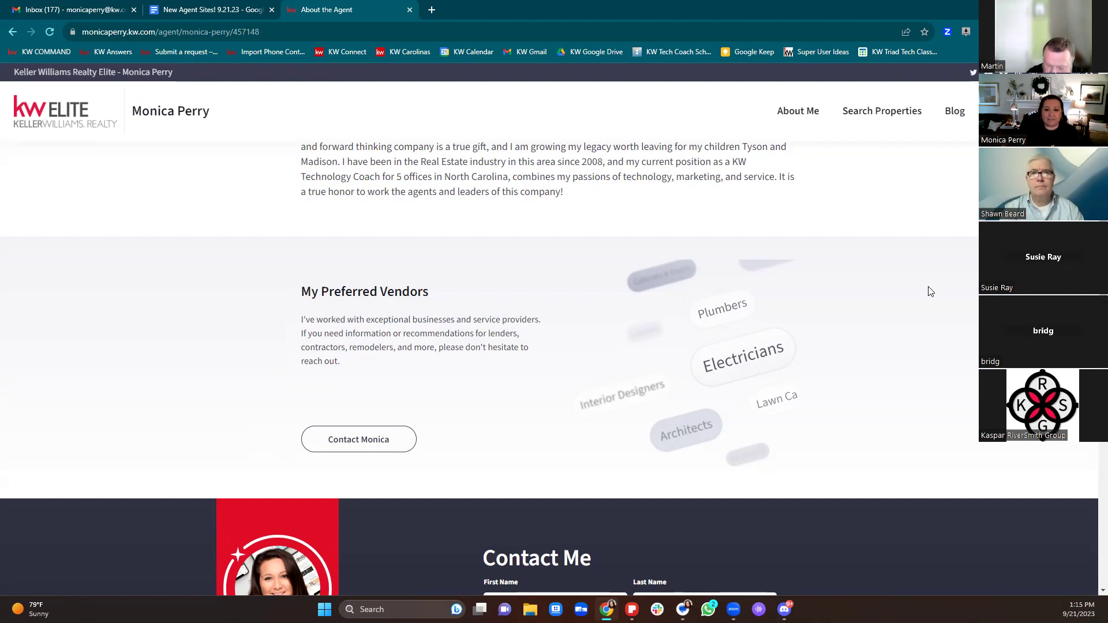
pyautogui.scroll(-8, 922, 289)
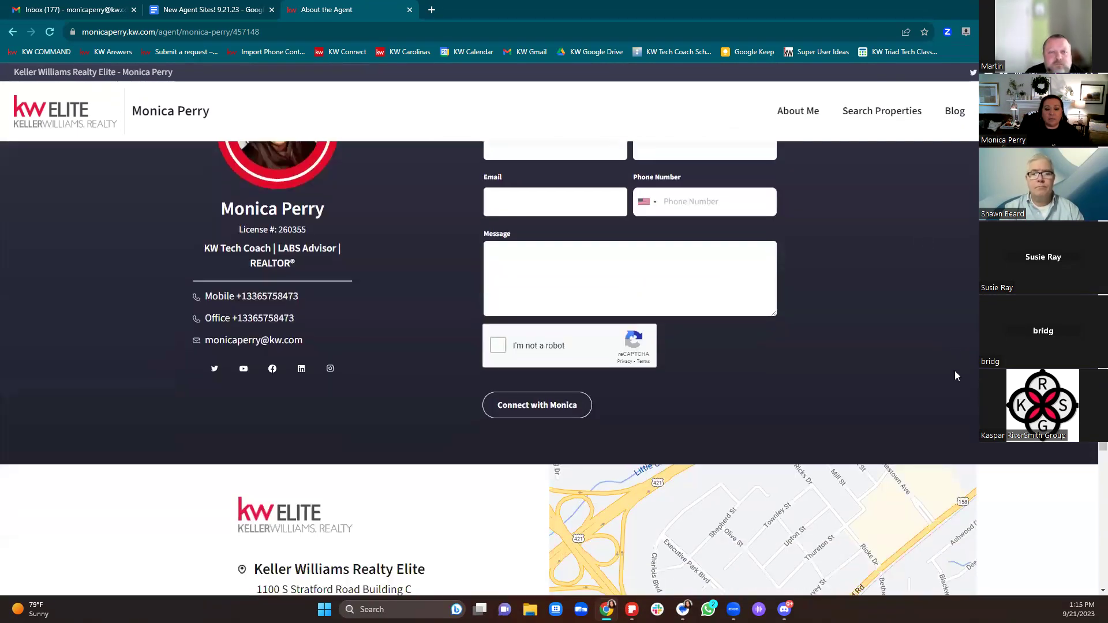
pyautogui.scroll(10, 954, 381)
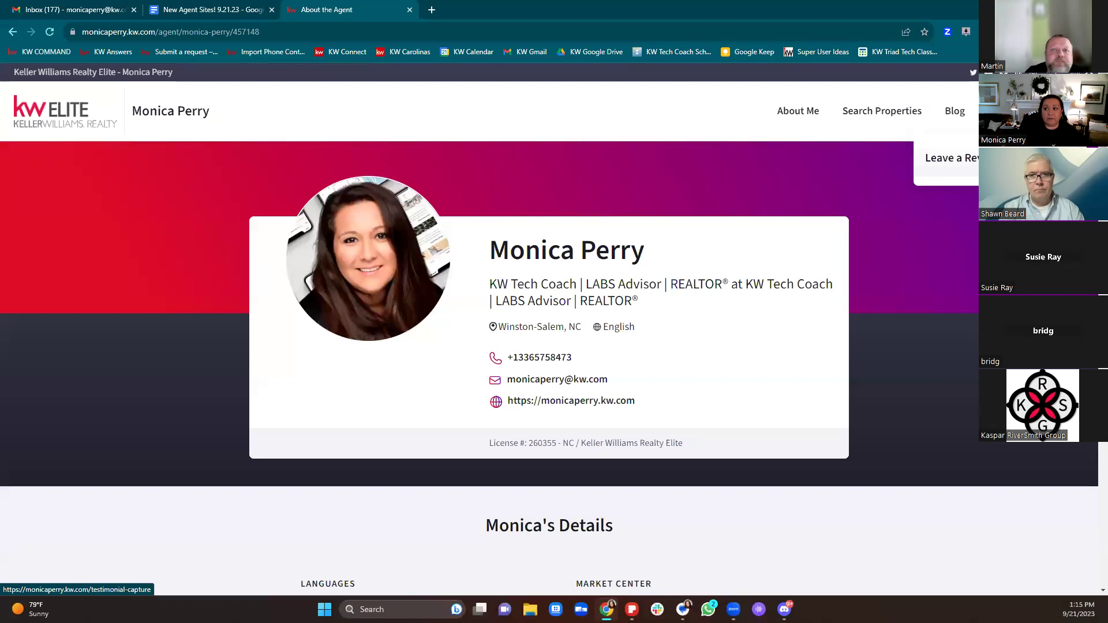
# Step: View the agent's Leave a Review form, then go back to the site's home page
pyautogui.click(946, 162)
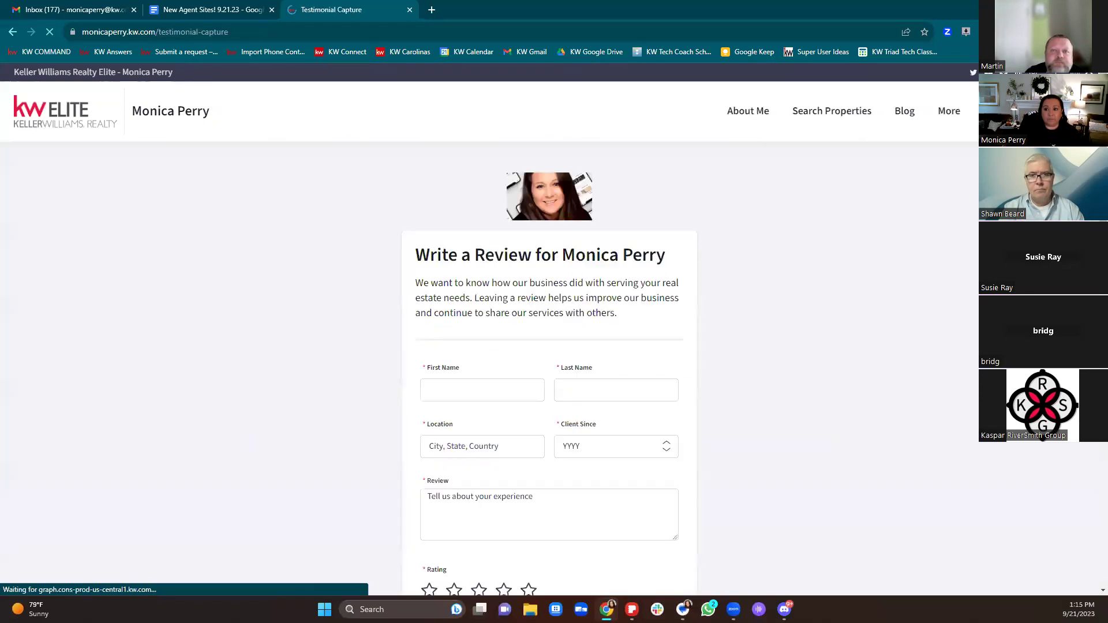
pyautogui.scroll(-3, 861, 397)
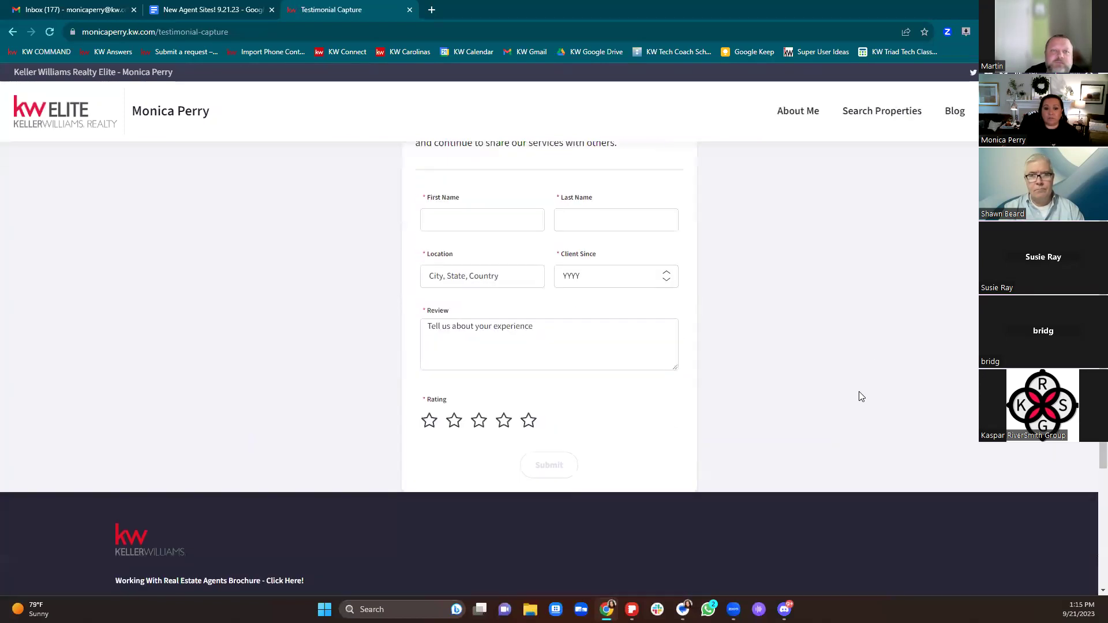
pyautogui.scroll(3, 862, 396)
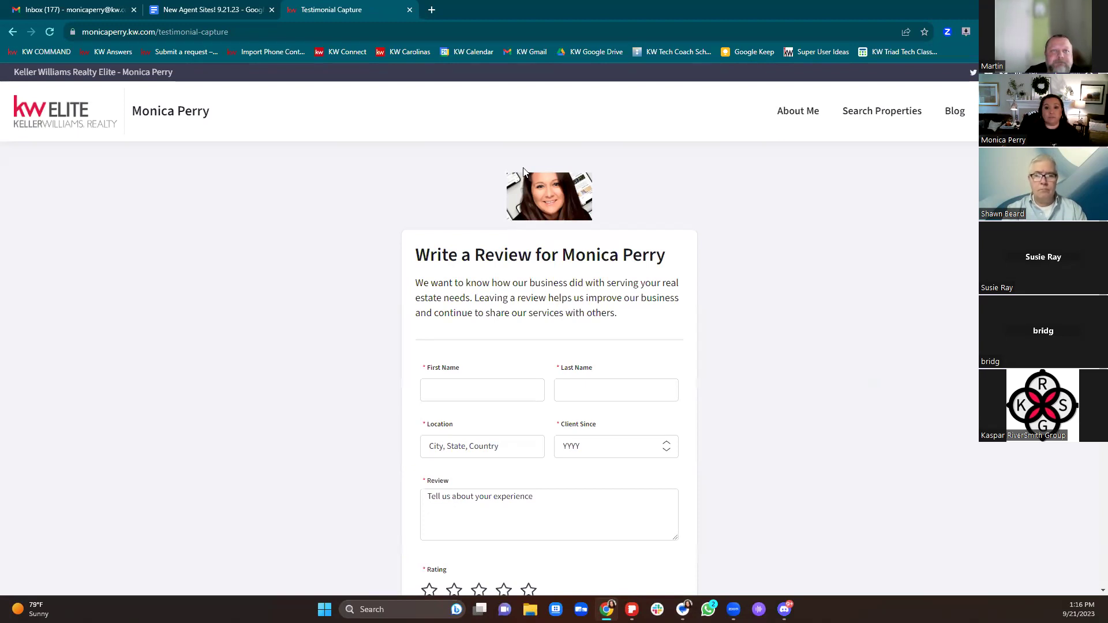
pyautogui.click(78, 130)
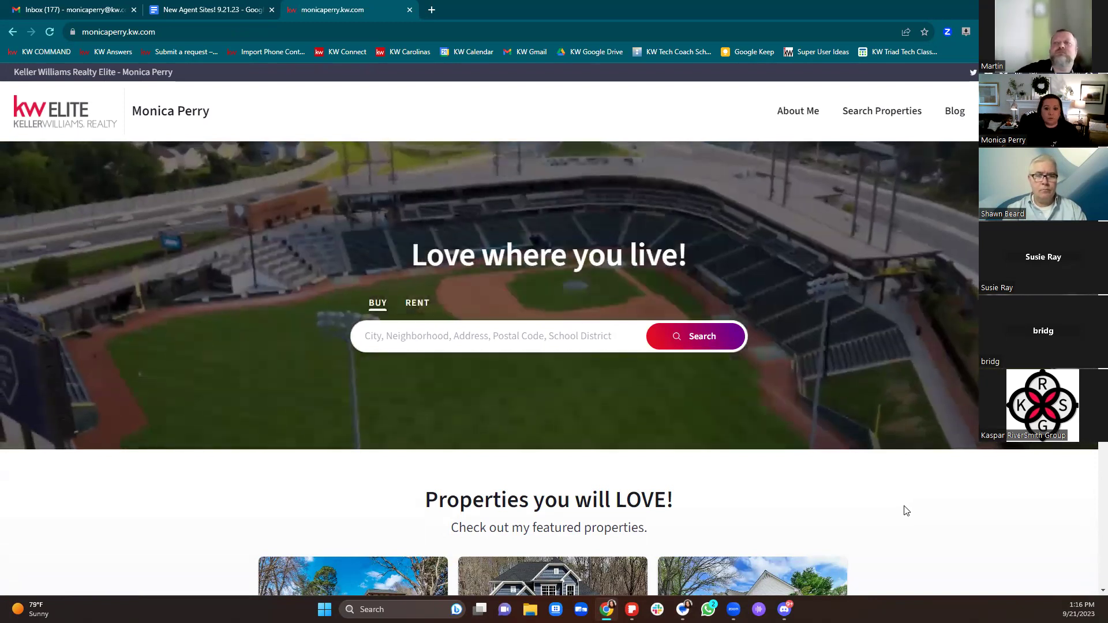
pyautogui.scroll(-3, 734, 460)
pyautogui.scroll(3, 841, 485)
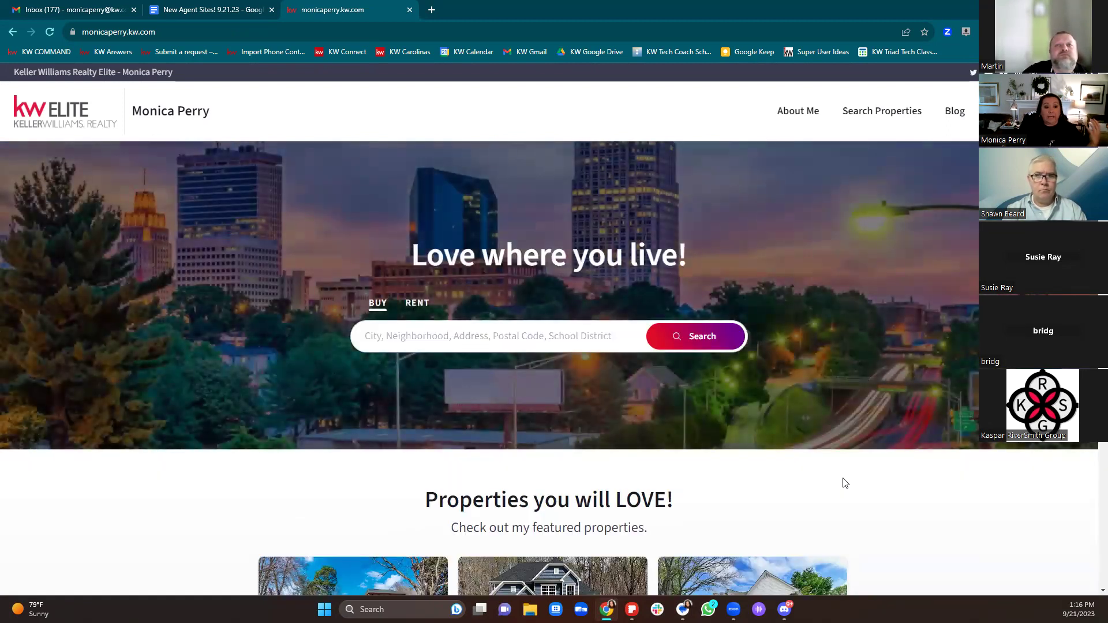
# Step: Open KW Command at agent.kw.com/command in a new tab and log out
pyautogui.click(432, 10)
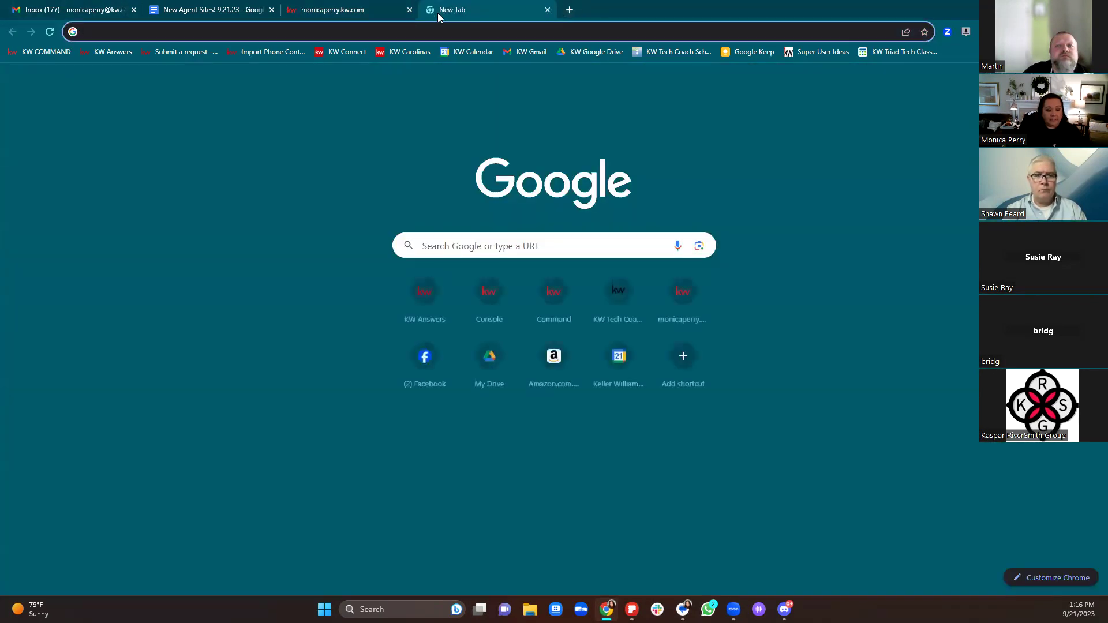
pyautogui.write('agent')
pyautogui.press('Return')
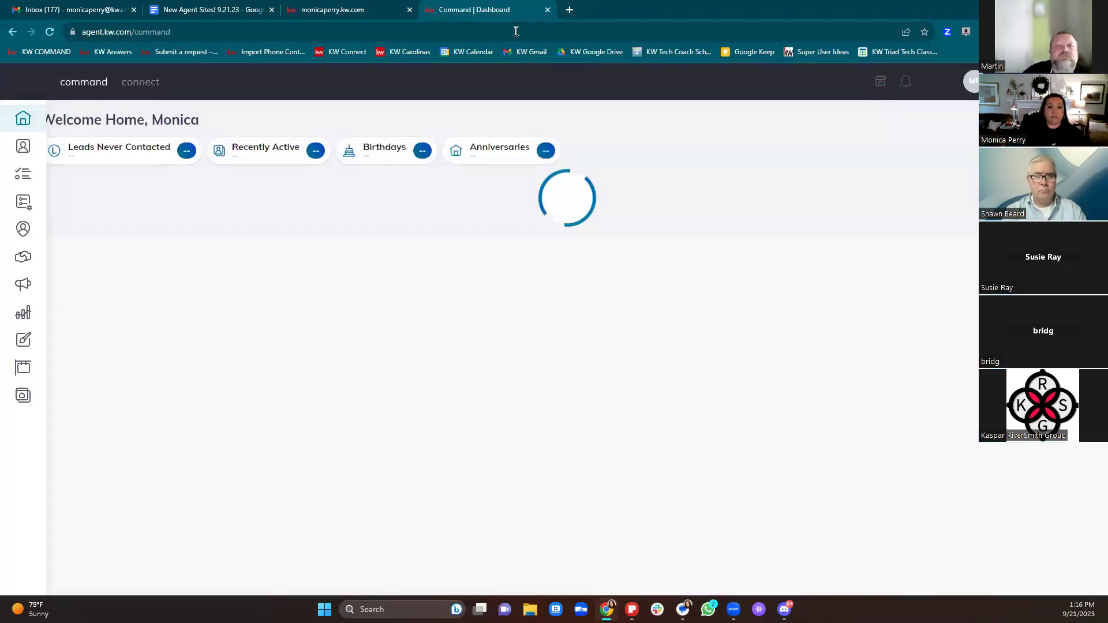
pyautogui.click(971, 81)
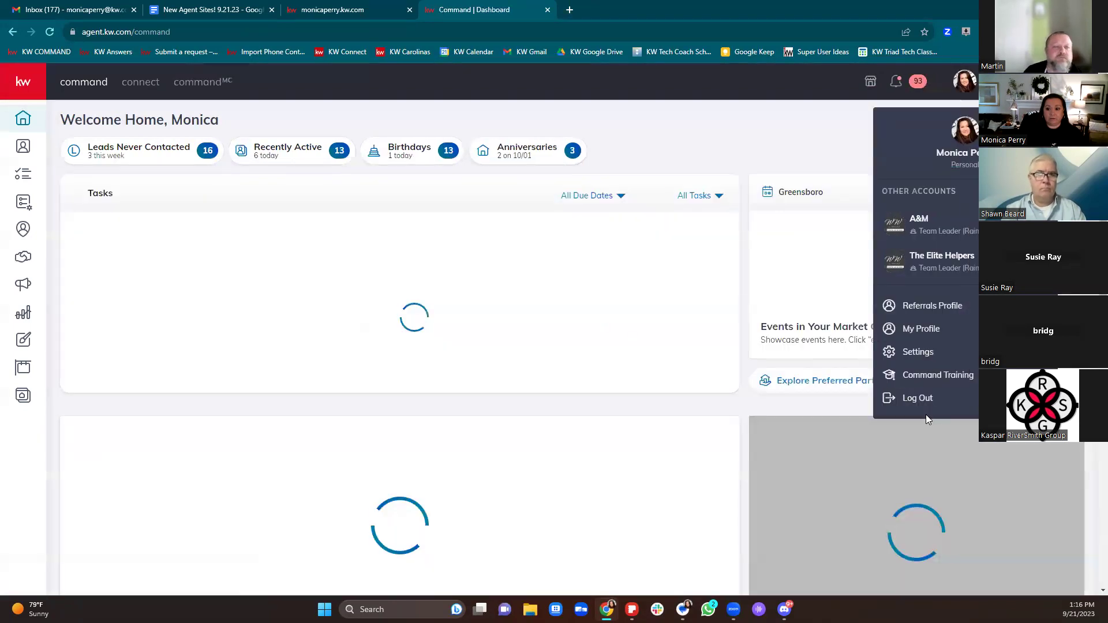
pyautogui.click(924, 399)
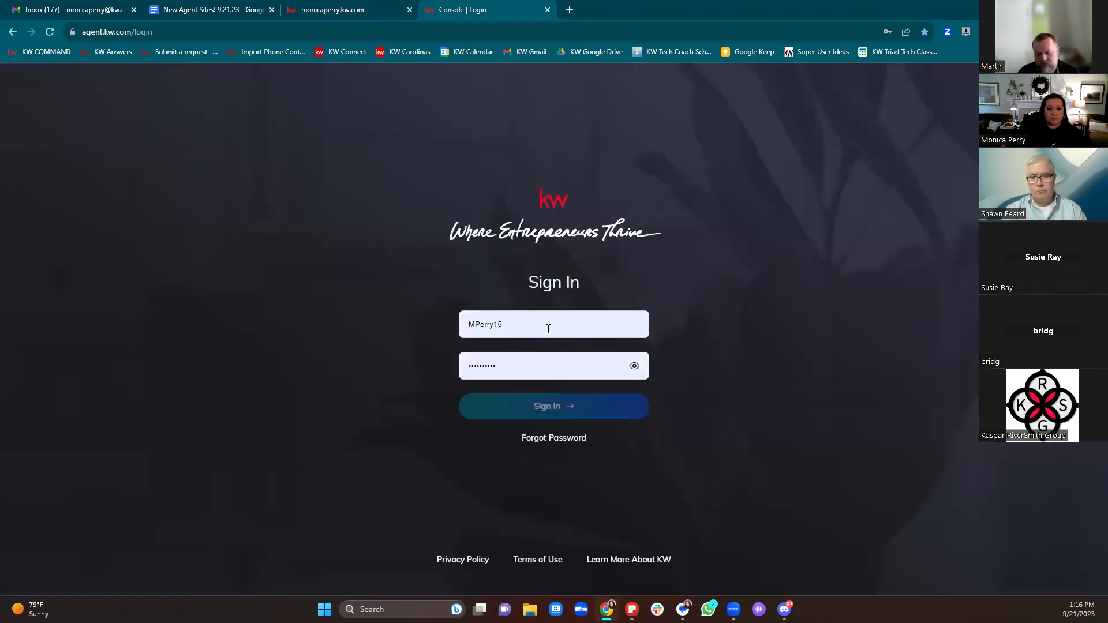
# Step: Sign in to KW Command with the saved team helper account's login
pyautogui.doubleClick(549, 326)
pyautogui.press('BackSpace')
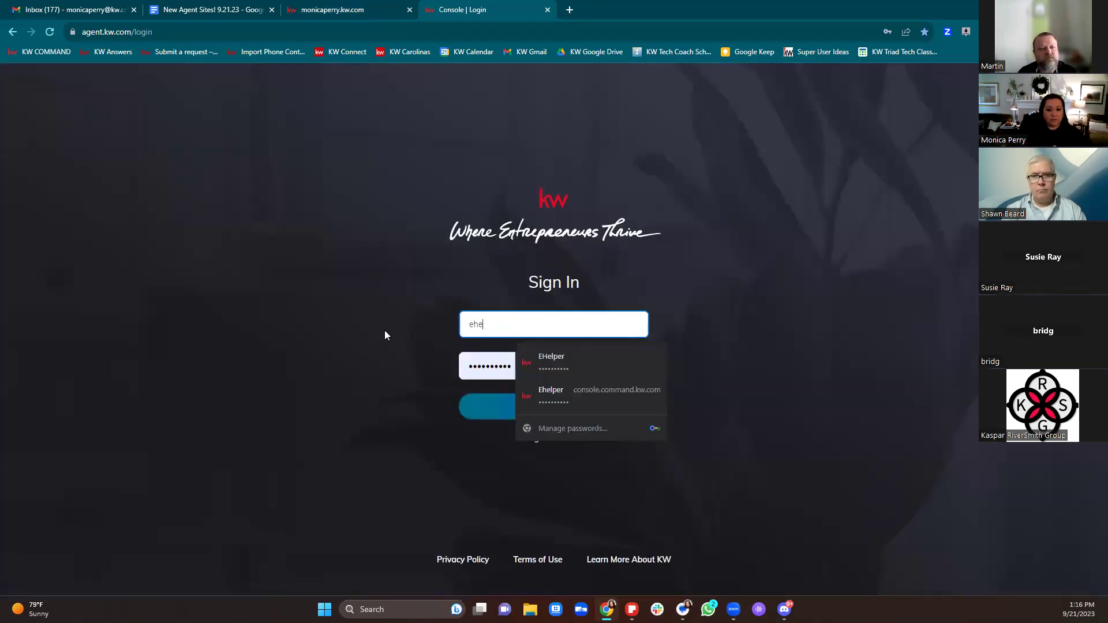
pyautogui.click(578, 363)
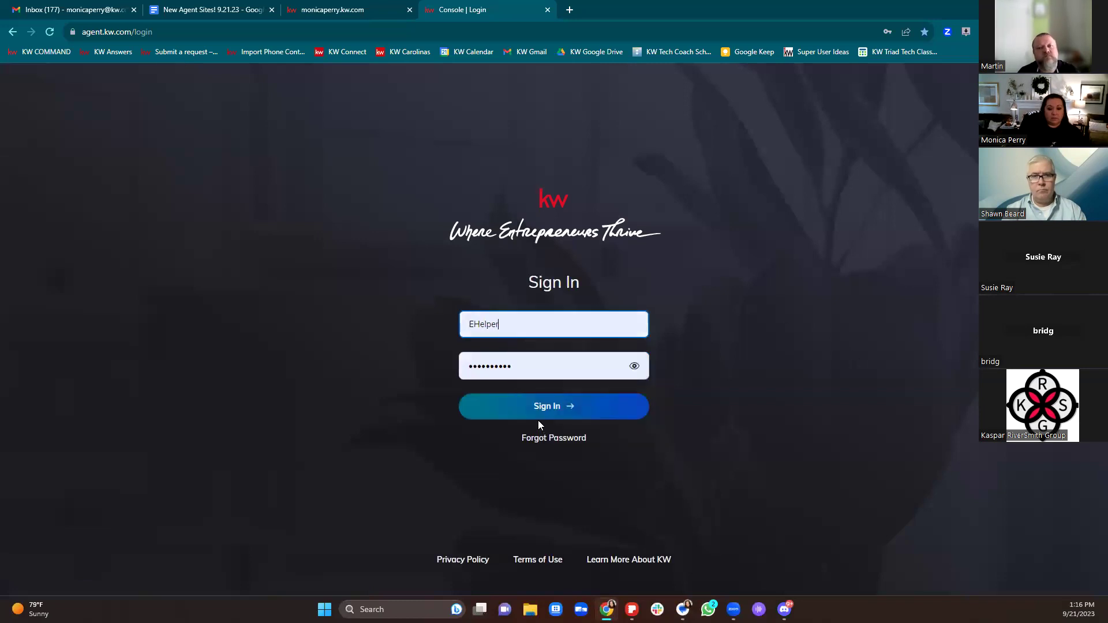
pyautogui.click(539, 411)
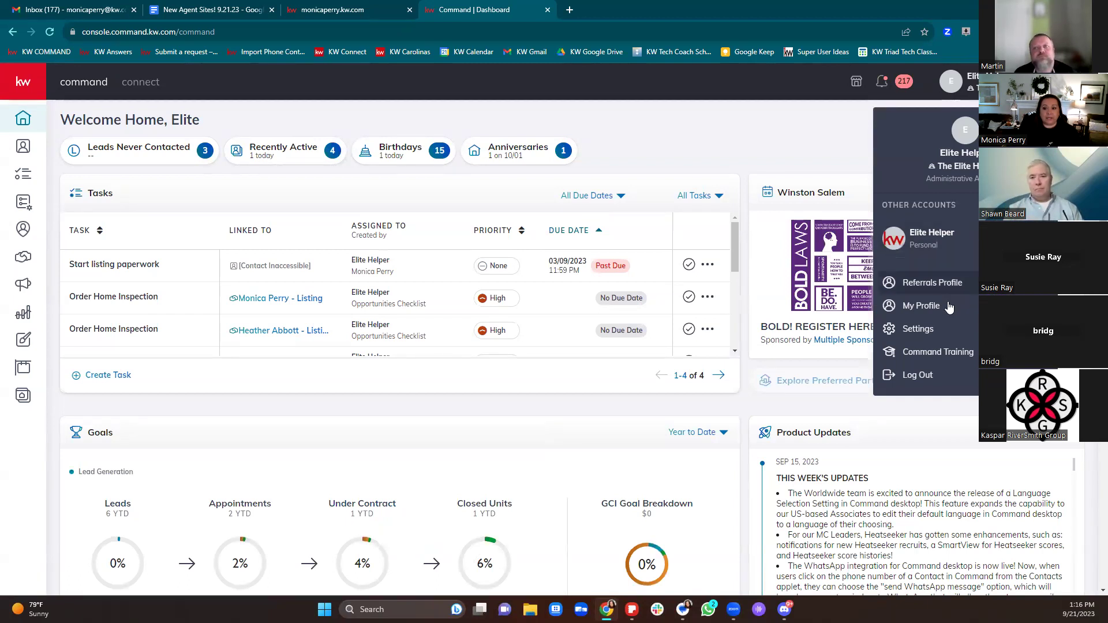
# Step: Go to account Settings and expand the Connect Settings group in the sidebar
pyautogui.click(936, 329)
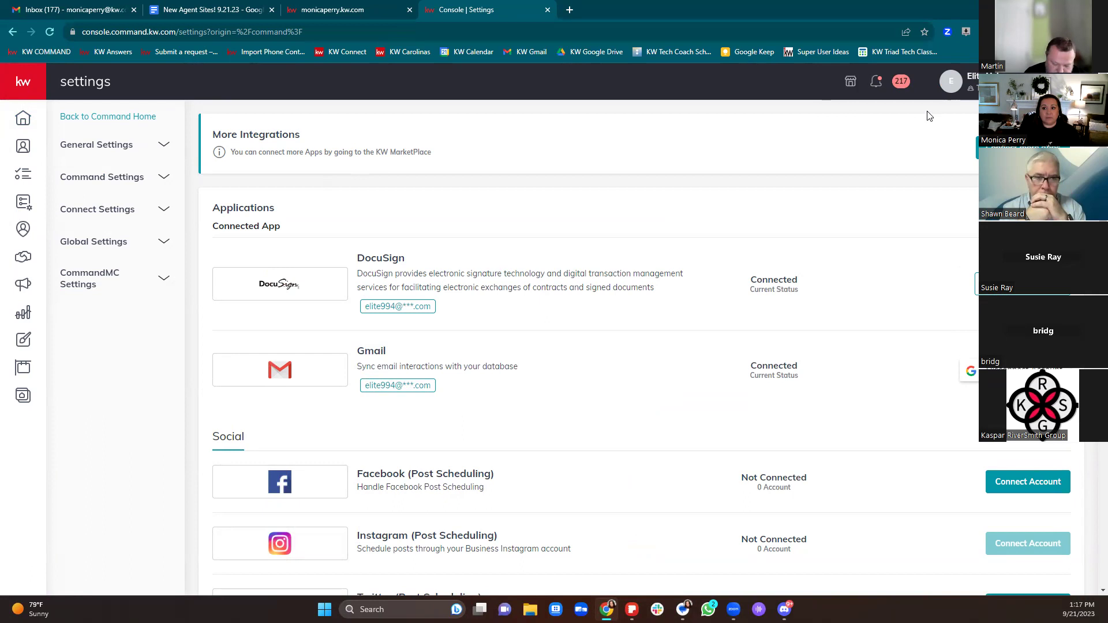
pyautogui.click(954, 93)
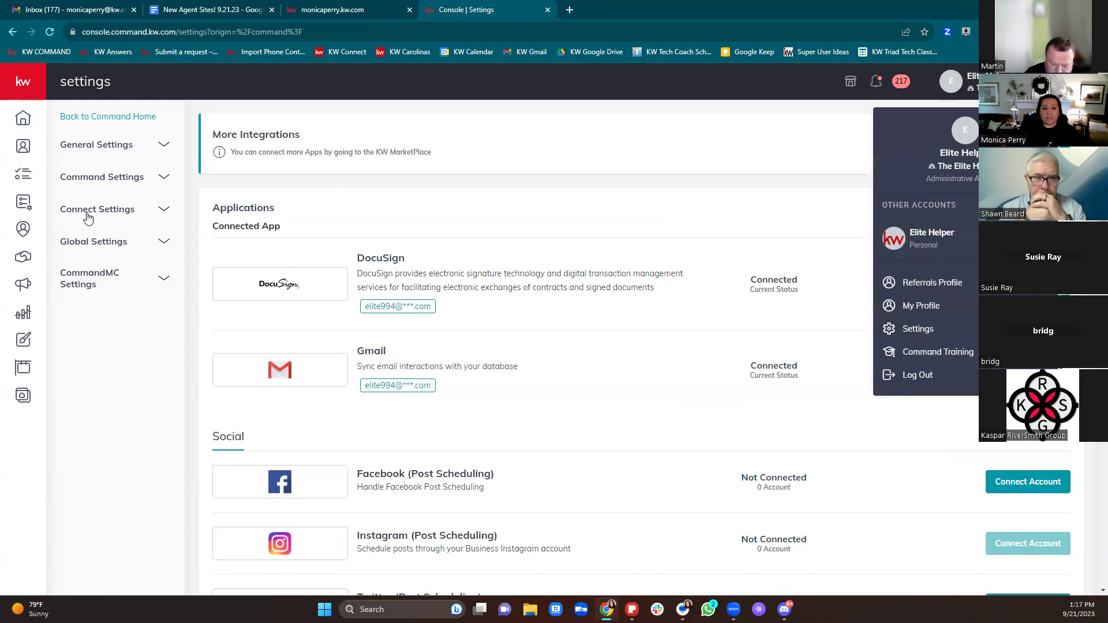
pyautogui.click(88, 218)
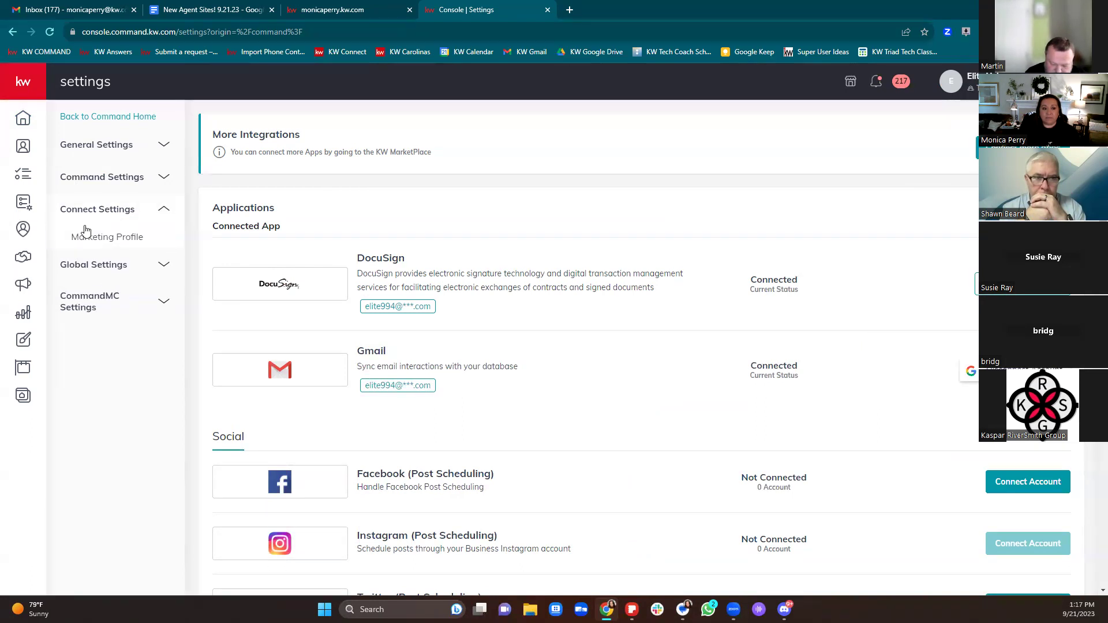
# Step: Open Marketing Profile settings and scroll down to the Compliance section
pyautogui.click(92, 237)
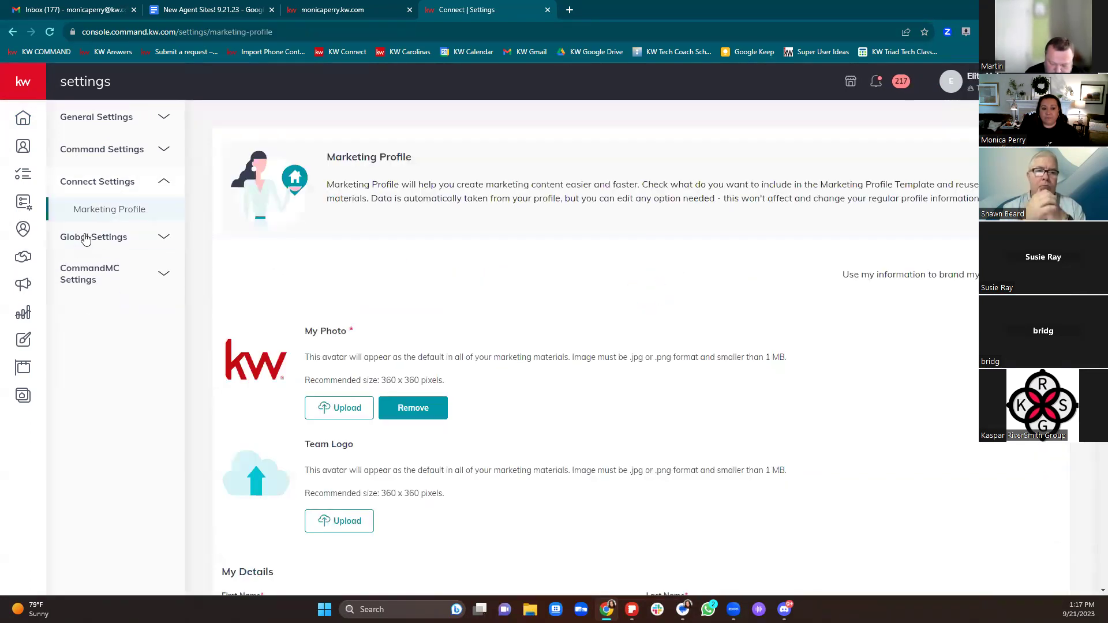
pyautogui.scroll(-1, 961, 414)
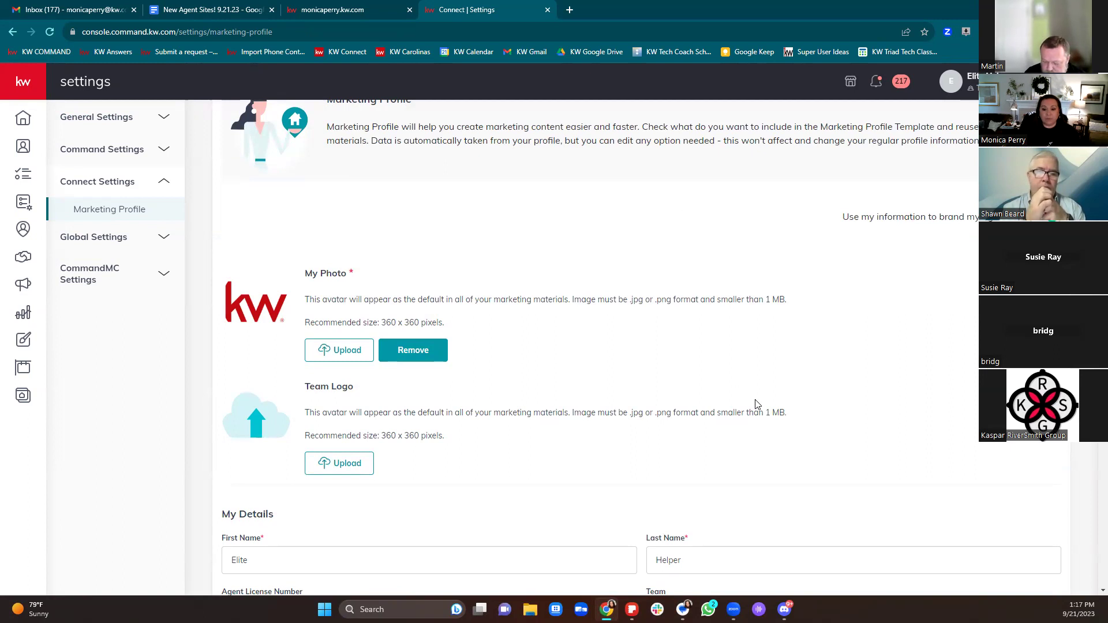
pyautogui.scroll(-1, 757, 404)
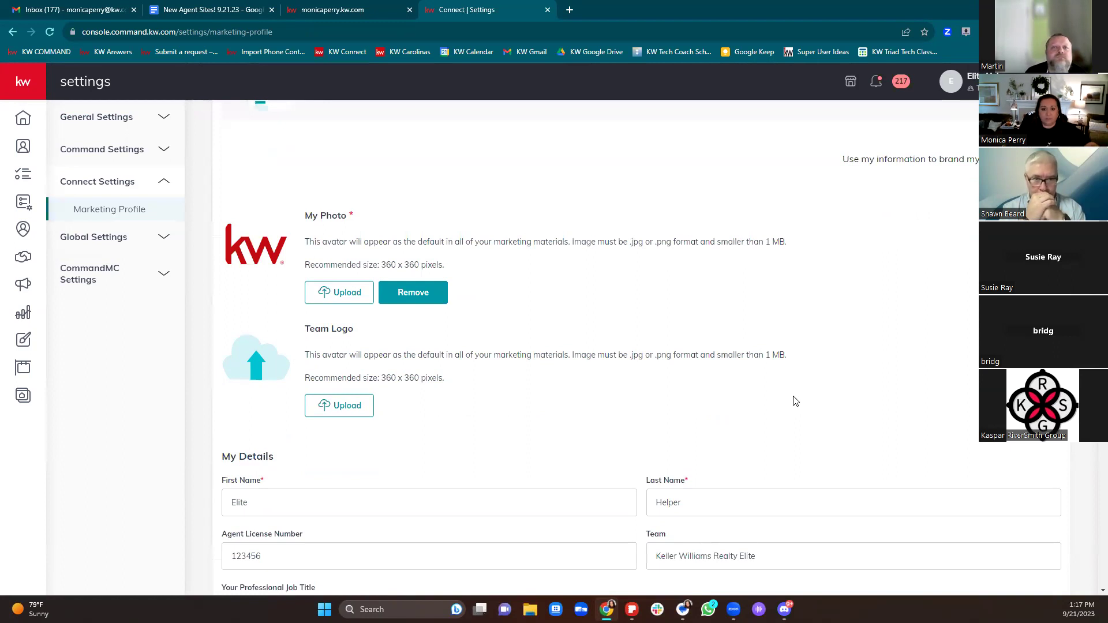
pyautogui.scroll(-2, 797, 401)
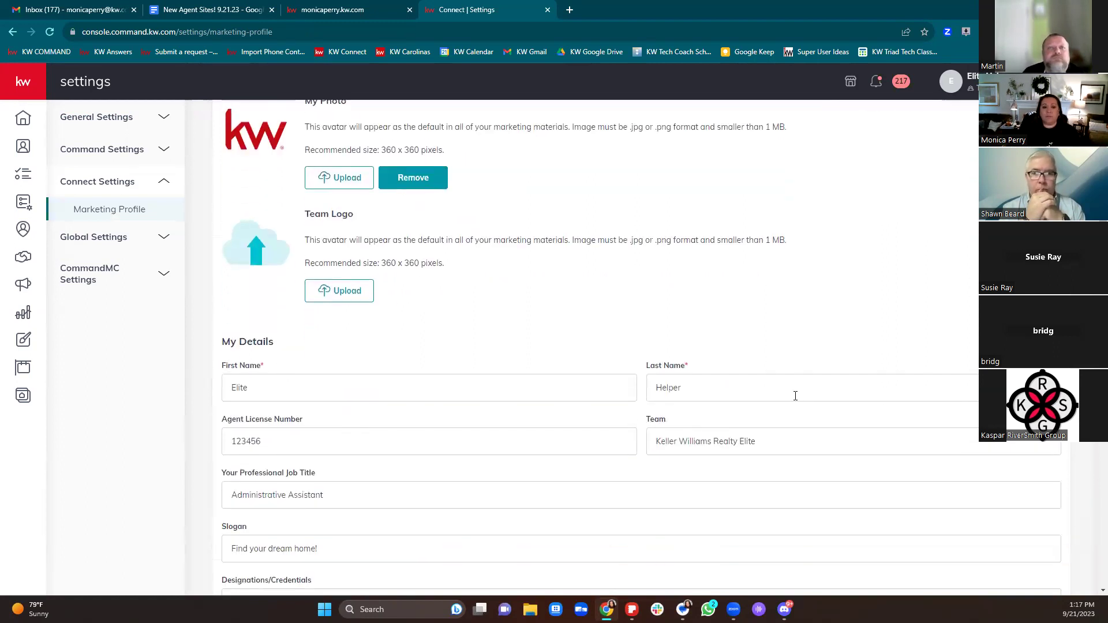
pyautogui.scroll(-2, 803, 398)
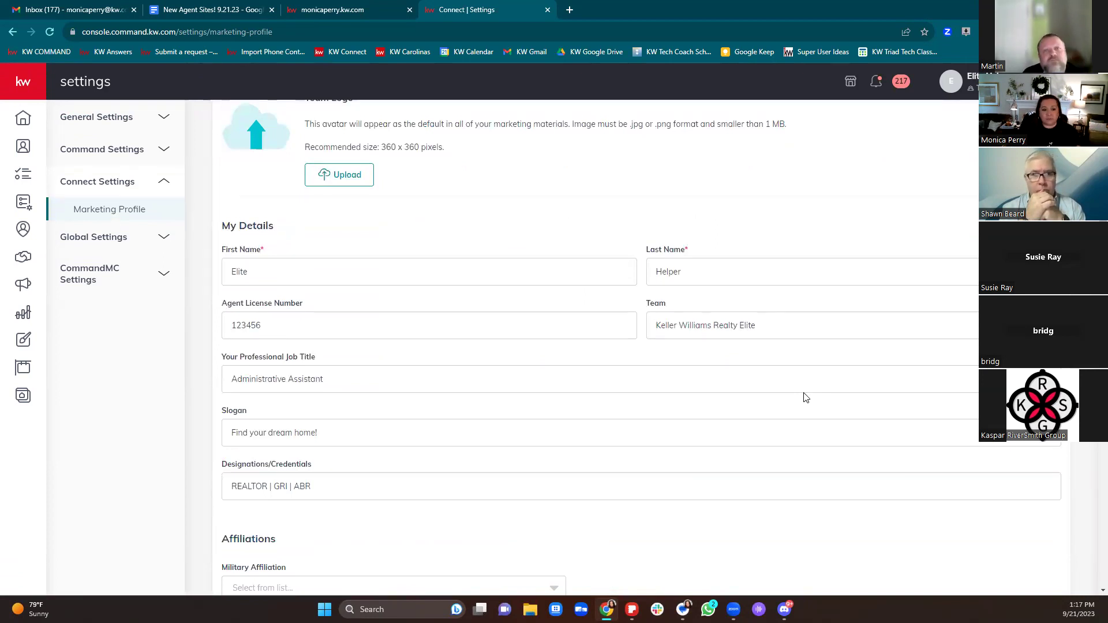
pyautogui.scroll(-3, 807, 397)
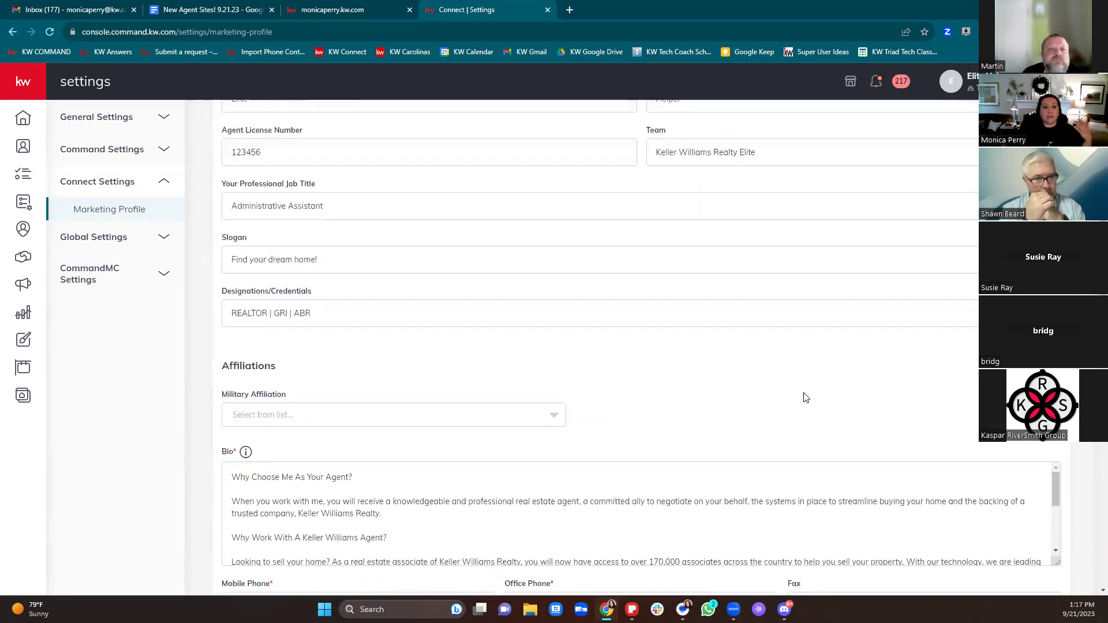
pyautogui.scroll(-2, 806, 397)
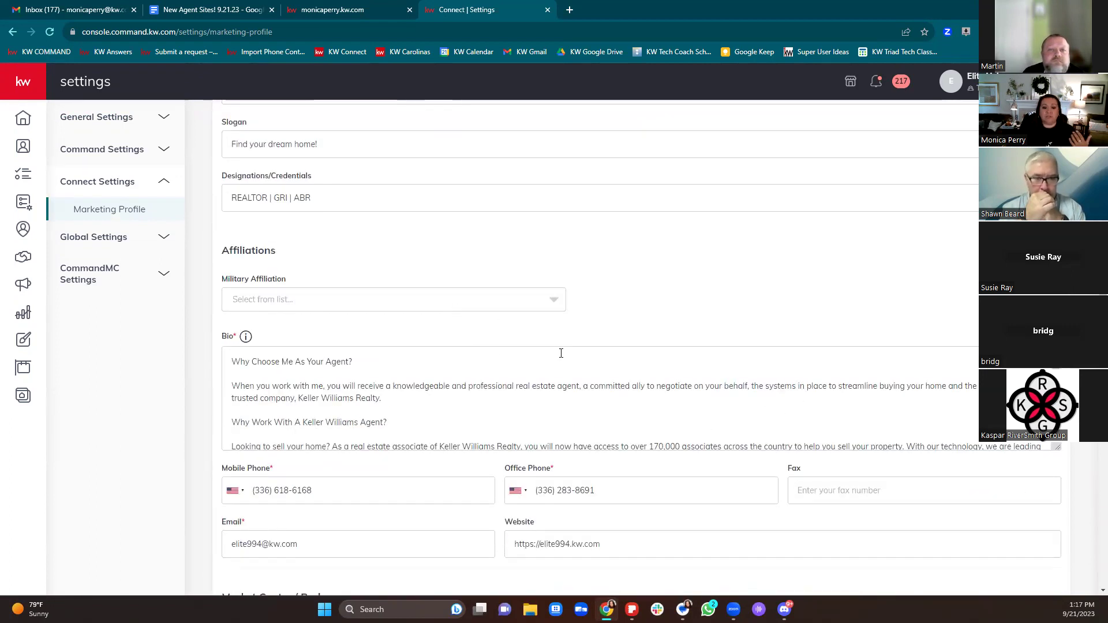
pyautogui.scroll(-5, 839, 437)
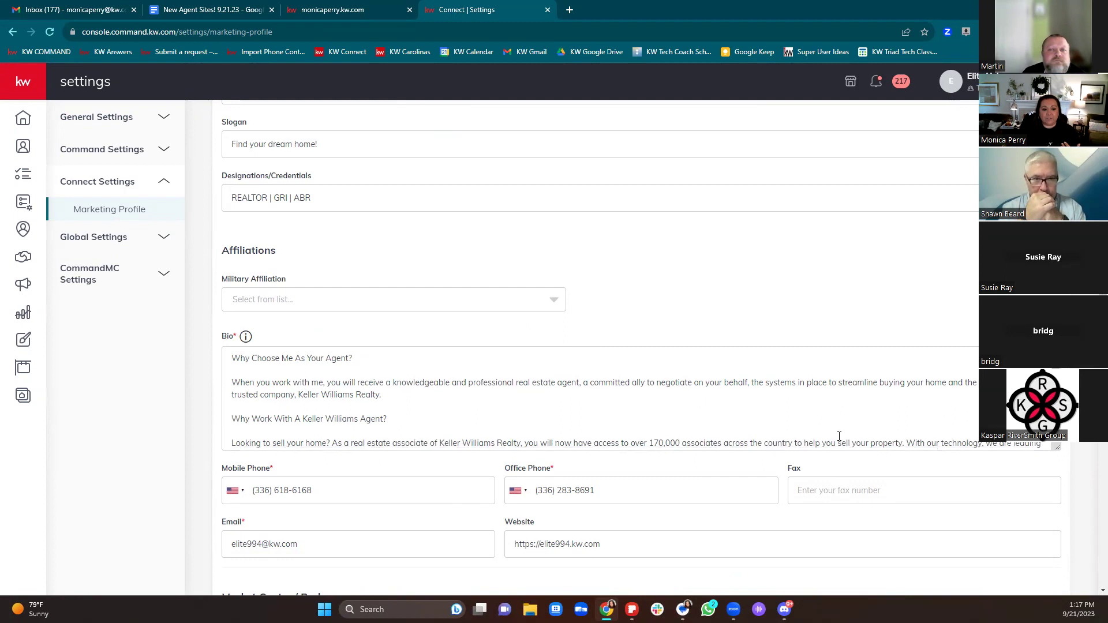
pyautogui.scroll(-3, 794, 466)
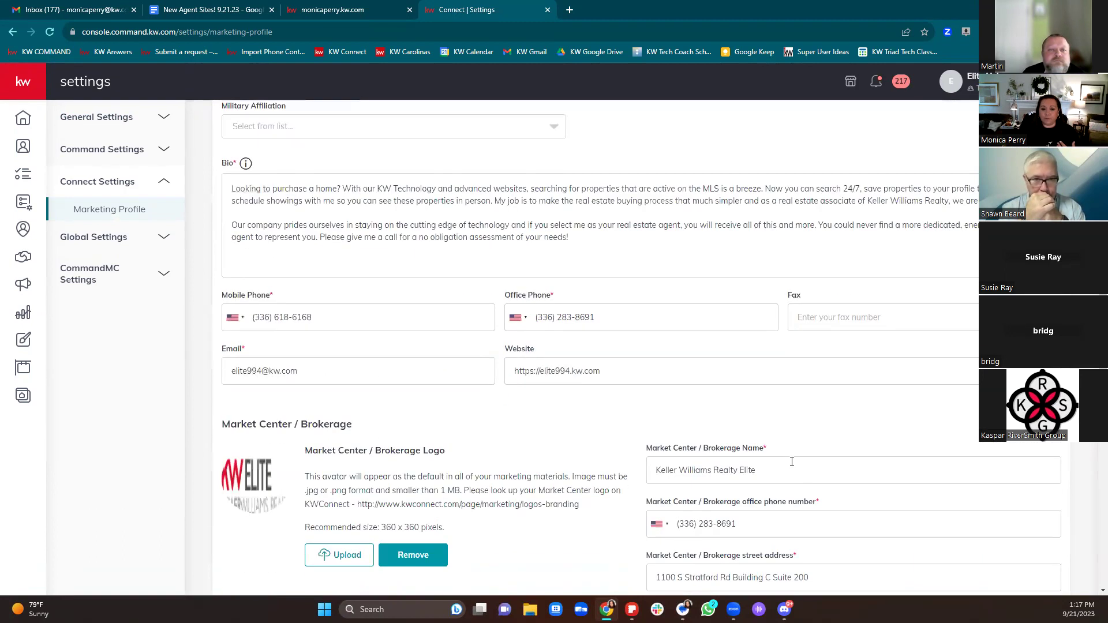
pyautogui.scroll(-3, 795, 462)
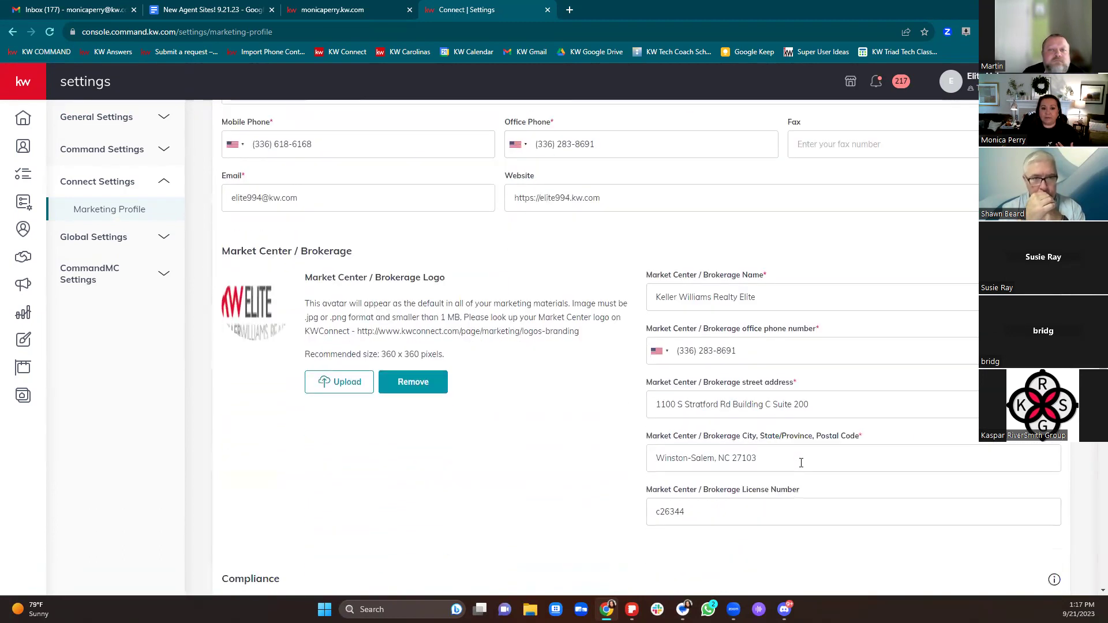
# Step: Set the legal footer text to 'Each office is independently owned and operated.' and return to the live site
pyautogui.moveTo(668, 201); pyautogui.dragTo(495, 230)
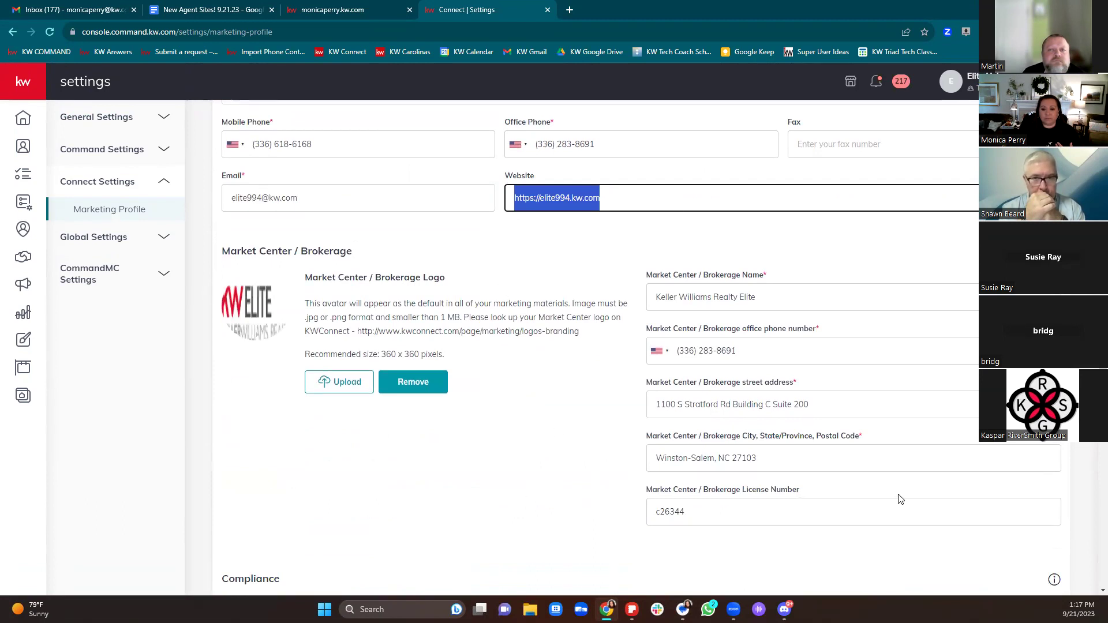
pyautogui.scroll(-5, 901, 500)
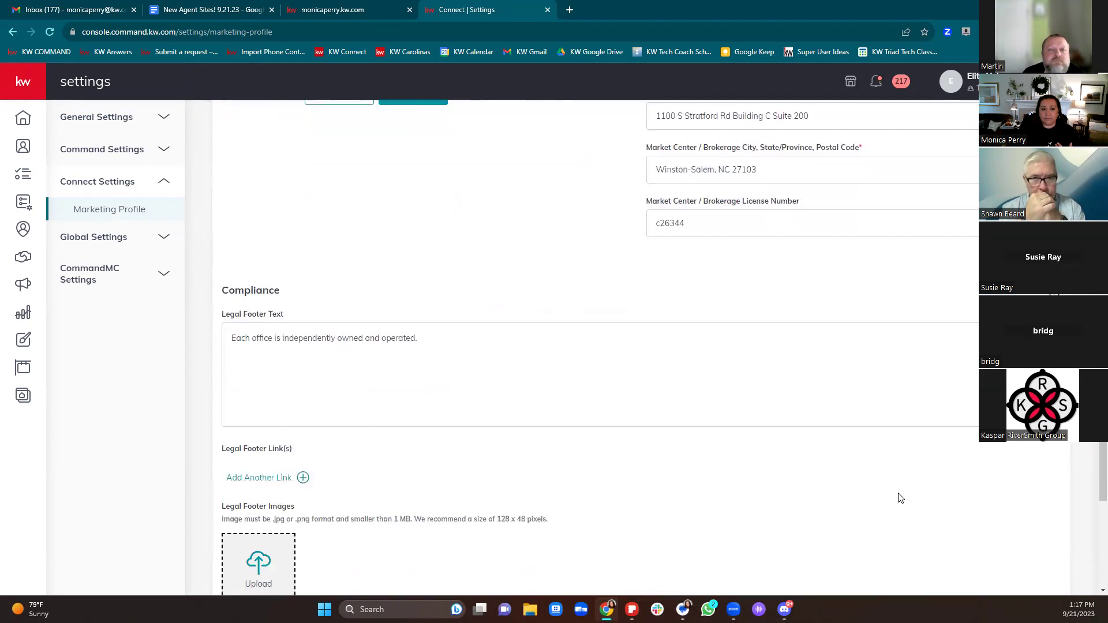
pyautogui.moveTo(792, 350); pyautogui.dragTo(201, 346)
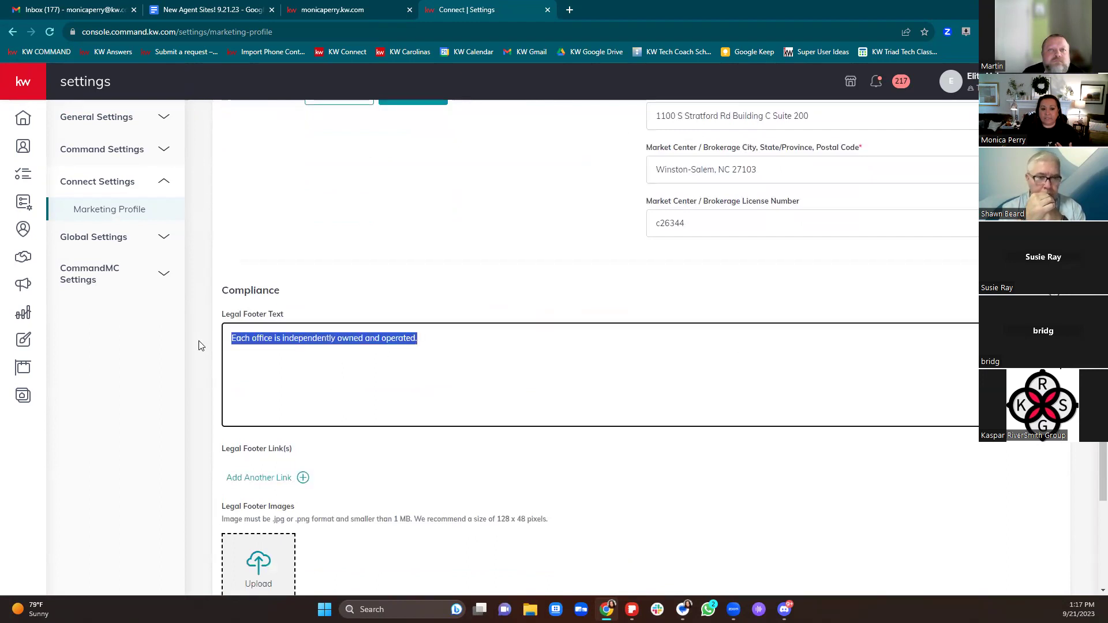
pyautogui.click(639, 291)
pyautogui.click(564, 344)
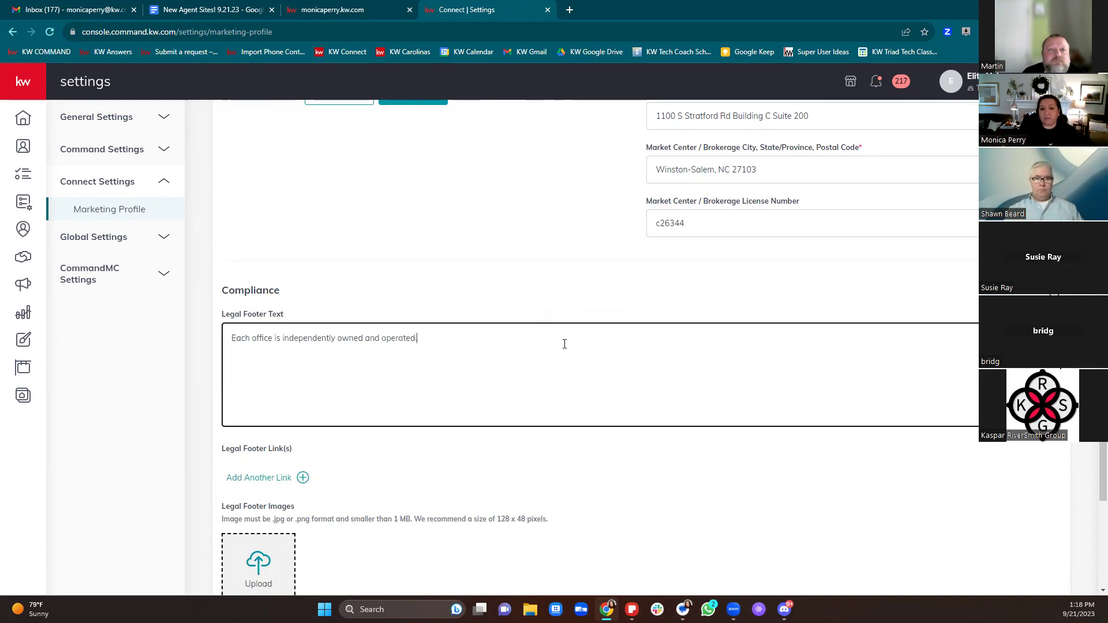
pyautogui.click(375, 8)
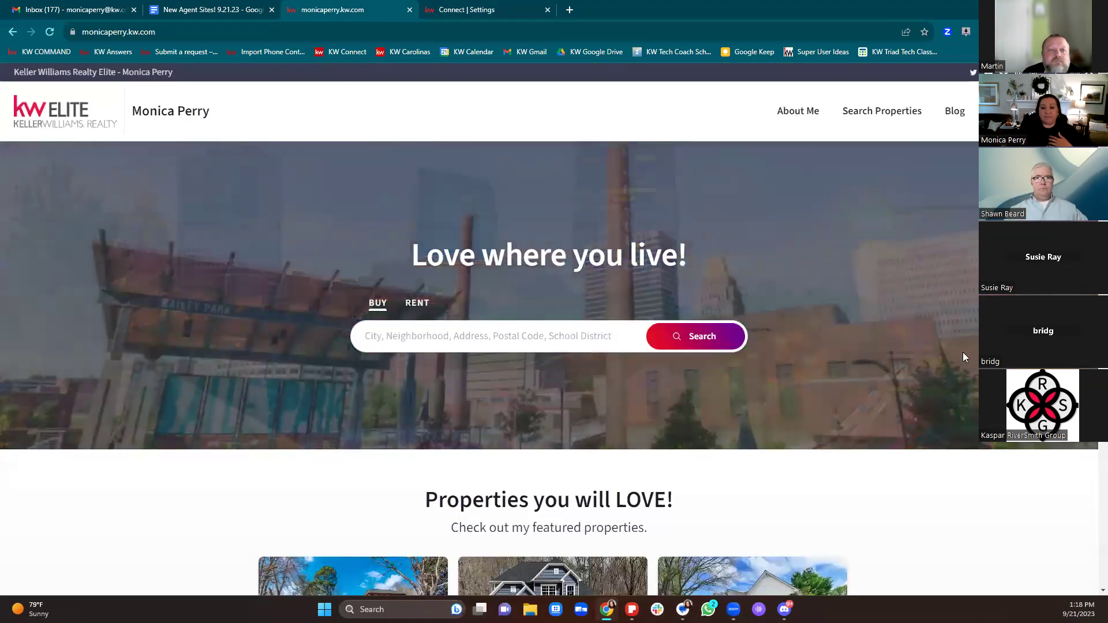
# Step: Open the footer's 'Working With Real Estate Agents Brochure' link to view WWREABrochure.pdf
pyautogui.scroll(-10, 963, 352)
pyautogui.scroll(-20, 490, 368)
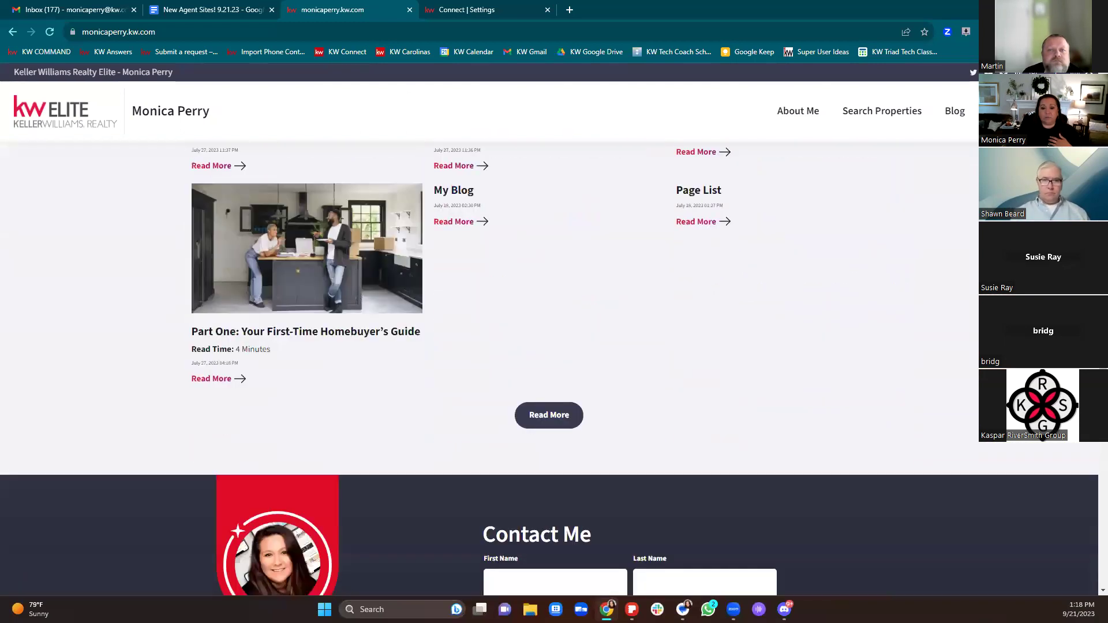
pyautogui.scroll(-8, 109, 337)
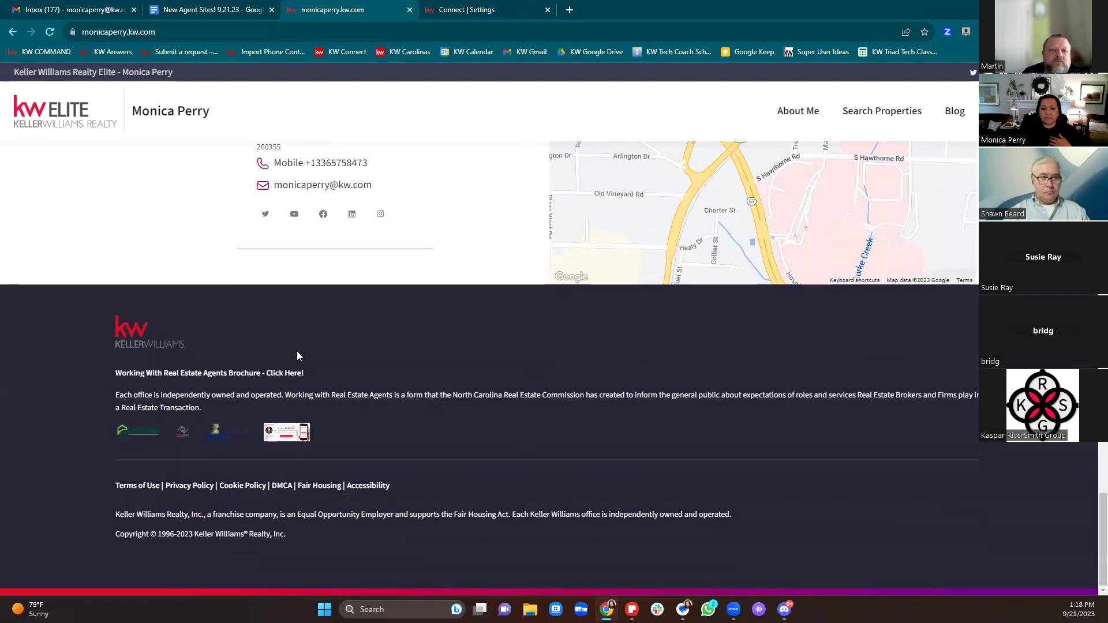
pyautogui.moveTo(116, 372); pyautogui.dragTo(354, 375)
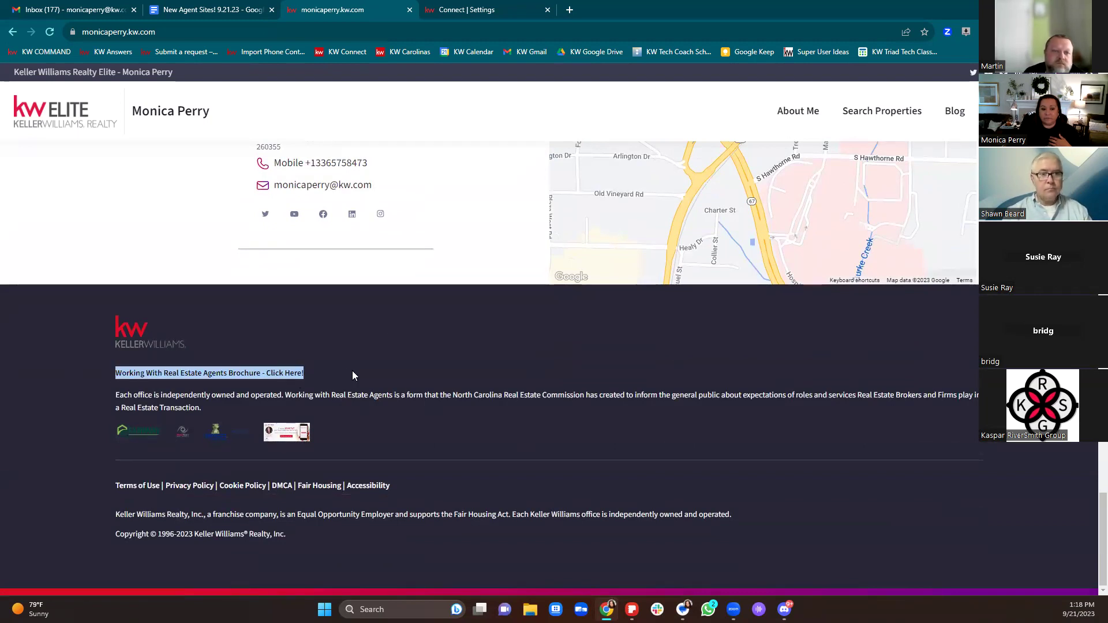
pyautogui.click(279, 375)
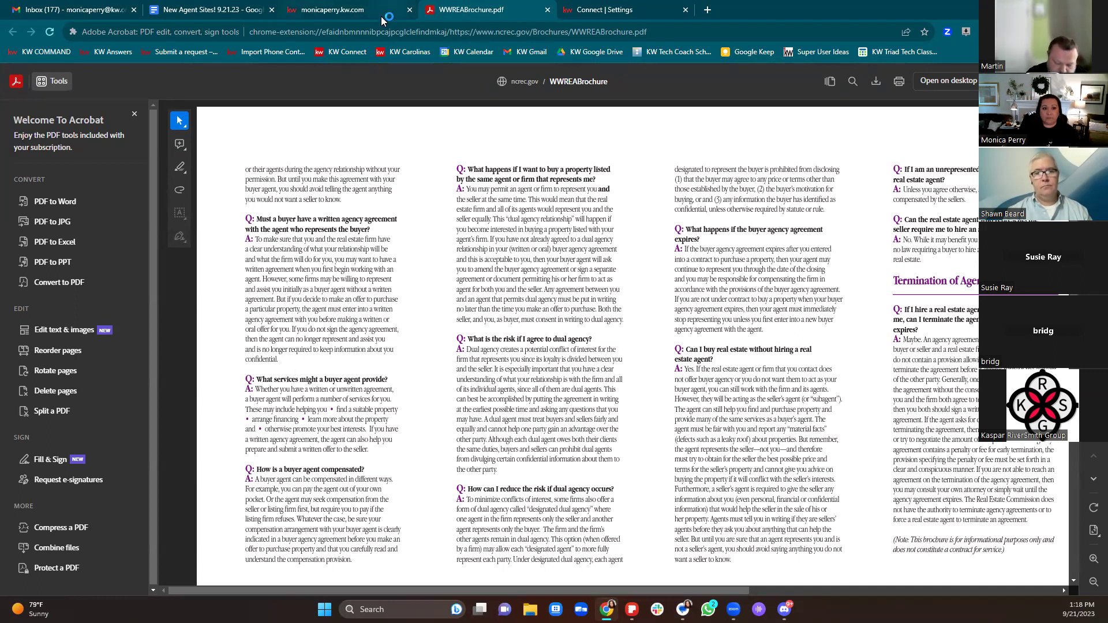
pyautogui.click(604, 10)
# Step: Add a legal footer link titled 'Working With Real Estate Agents Brochure'
pyautogui.moveTo(421, 338); pyautogui.dragTo(187, 343)
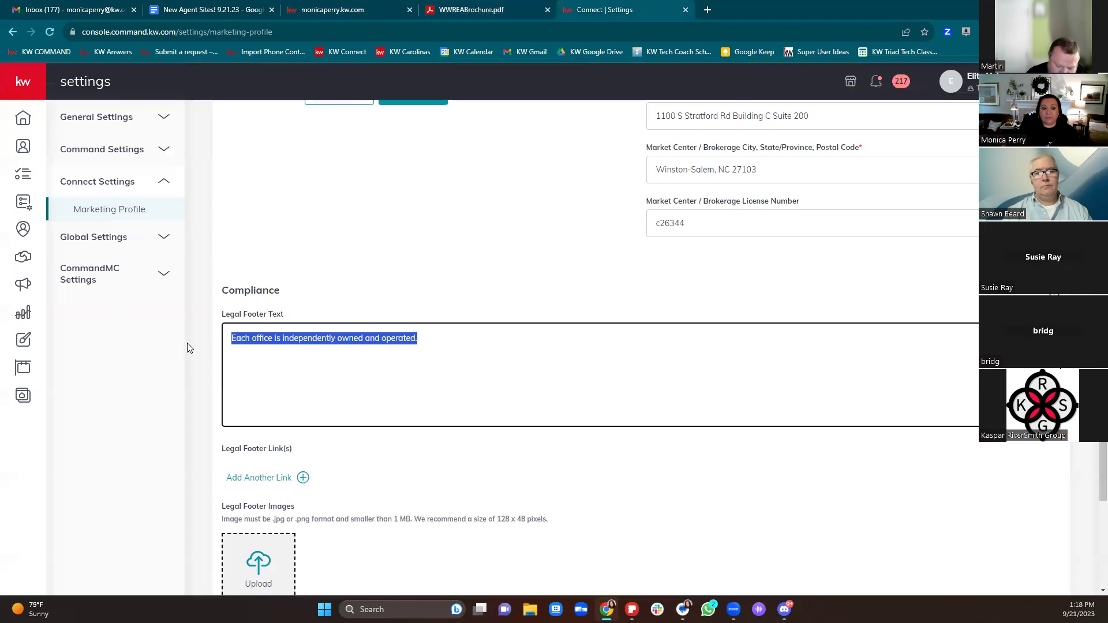
pyautogui.moveTo(554, 341); pyautogui.dragTo(217, 354)
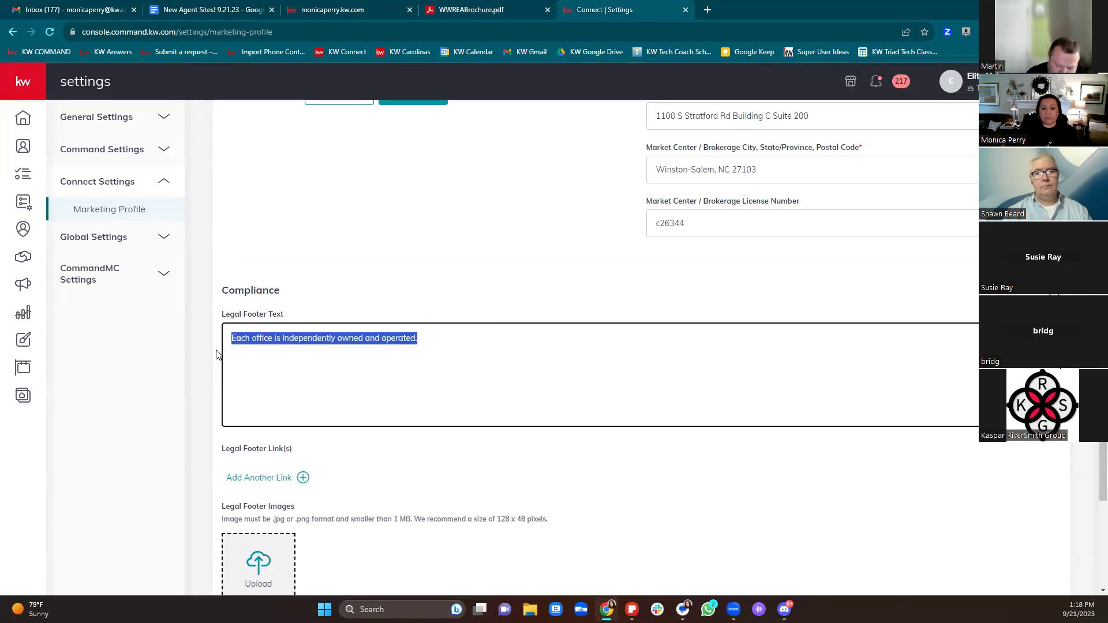
pyautogui.scroll(-2, 549, 381)
pyautogui.click(258, 361)
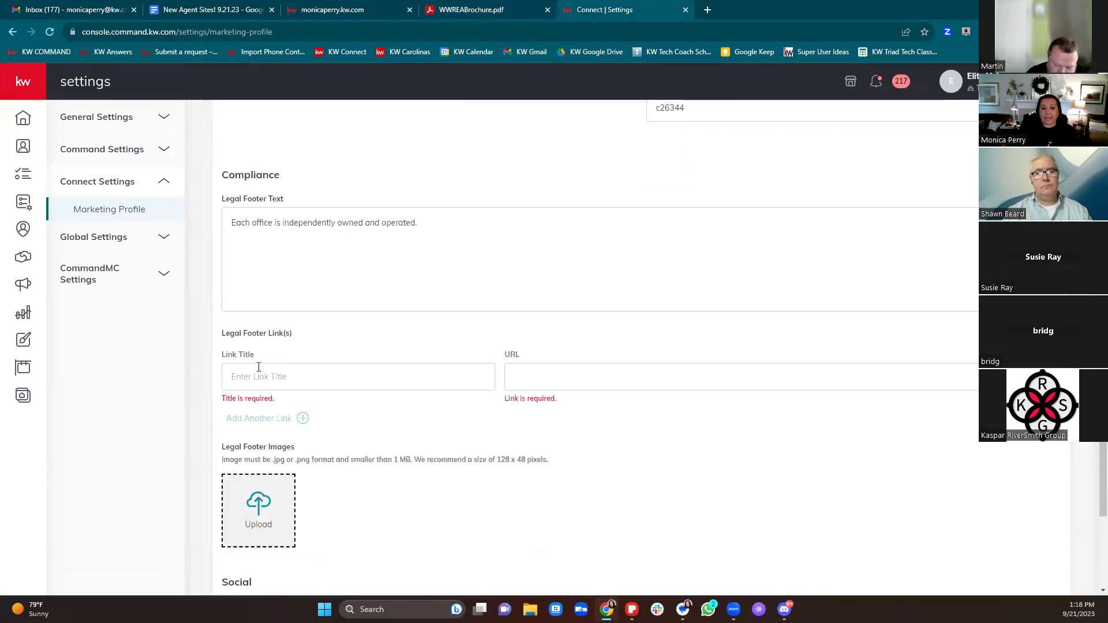
pyautogui.click(260, 373)
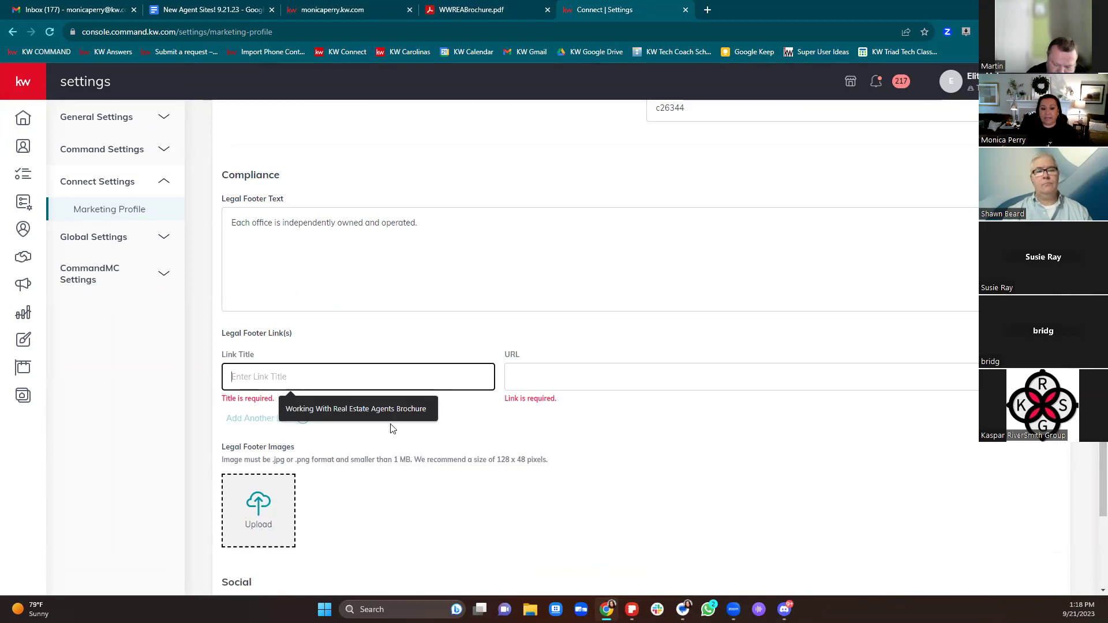
pyautogui.click(393, 409)
pyautogui.click(581, 379)
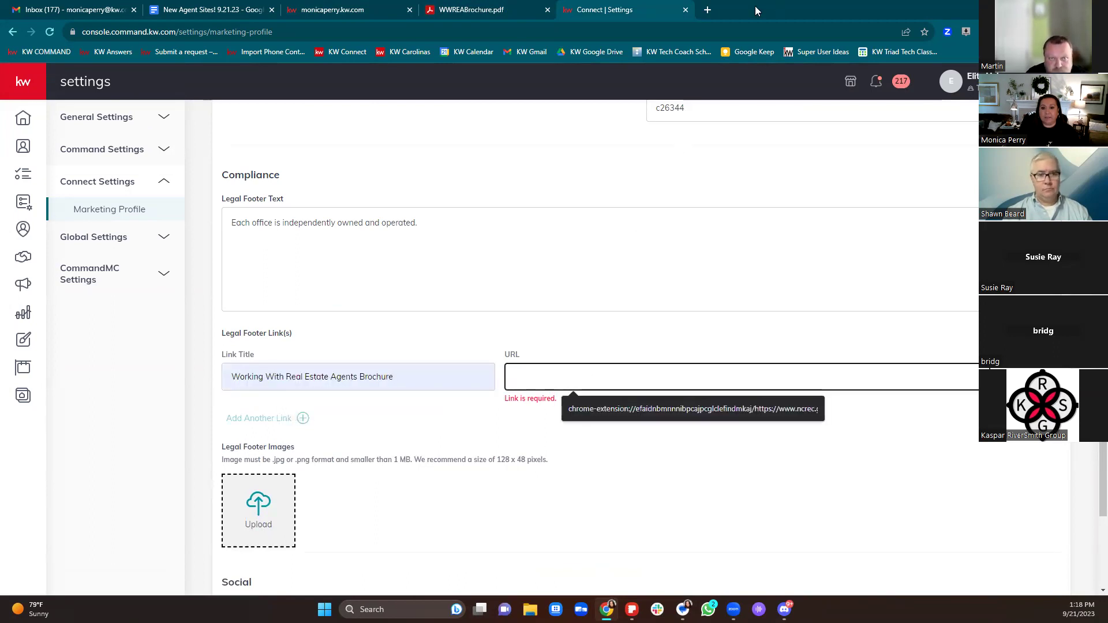
# Step: Search Google for 'working with' real estate agents and open the brochure PDF to get its address
pyautogui.click(712, 11)
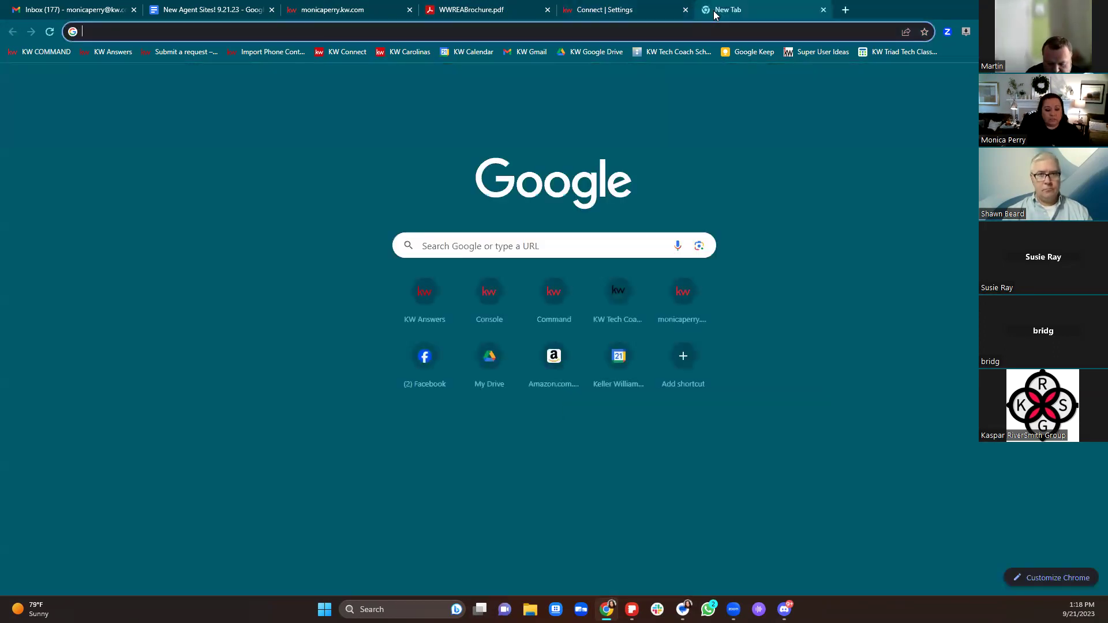
pyautogui.write('working wit')
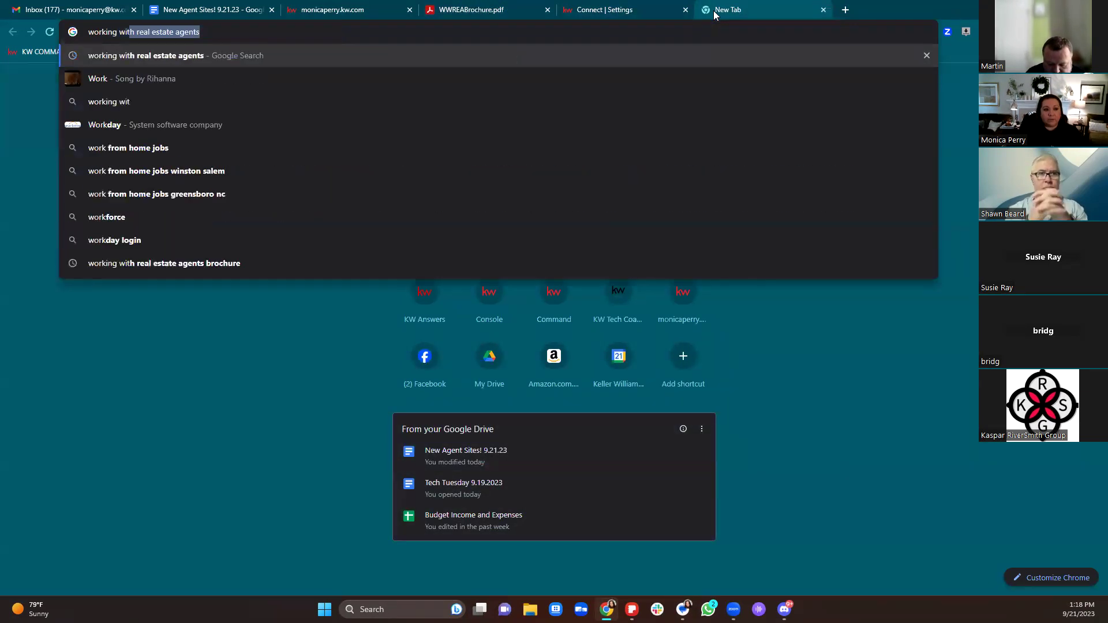
pyautogui.write('h')
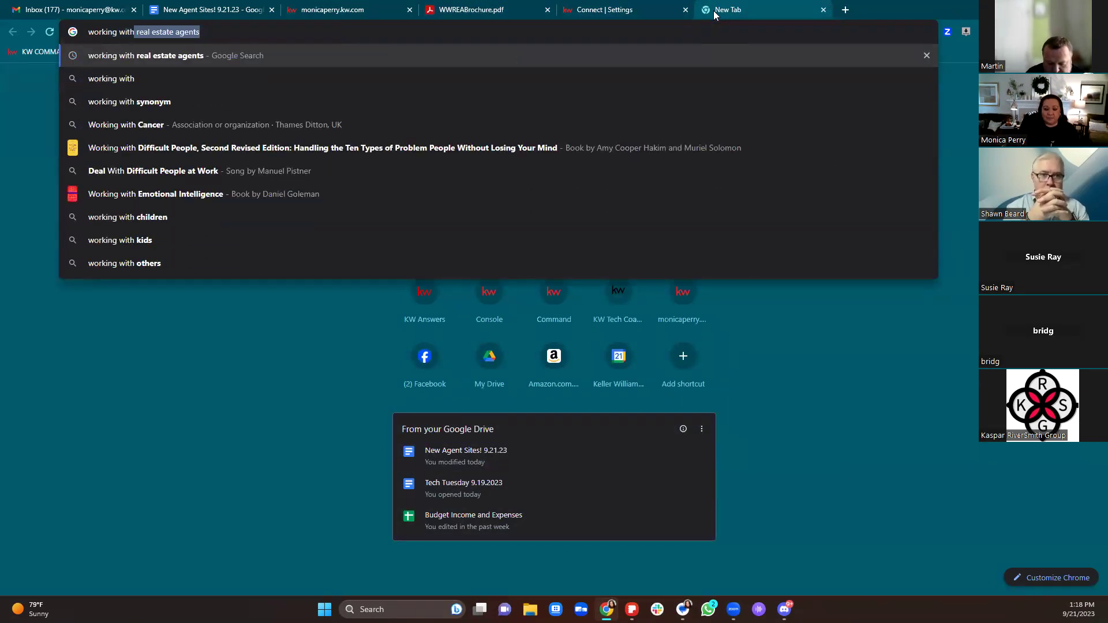
pyautogui.press('Return')
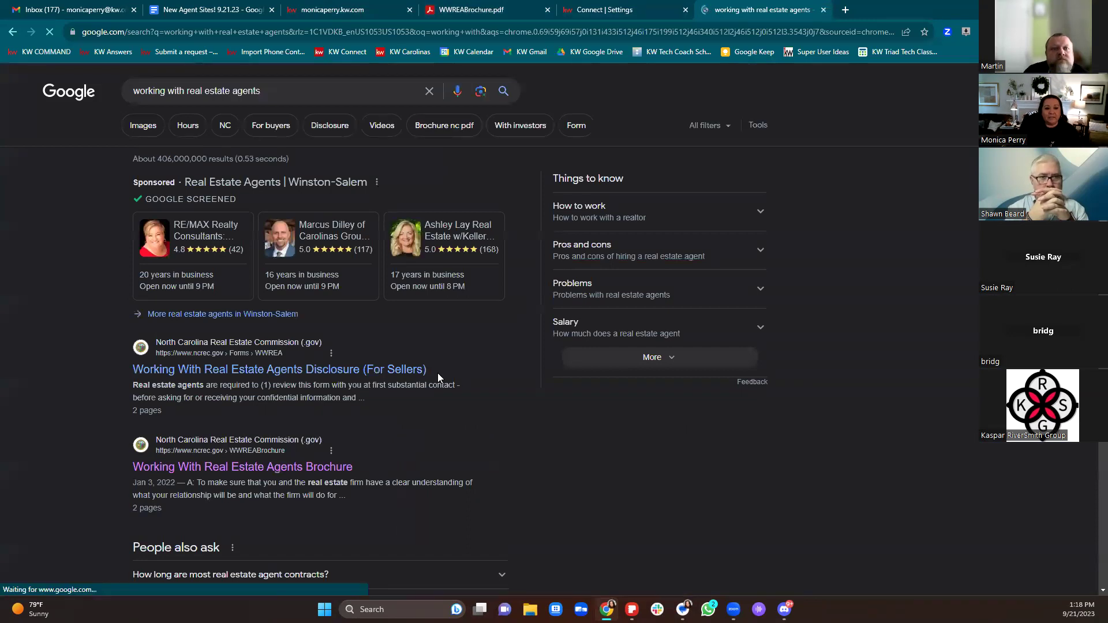
pyautogui.scroll(-3, 438, 375)
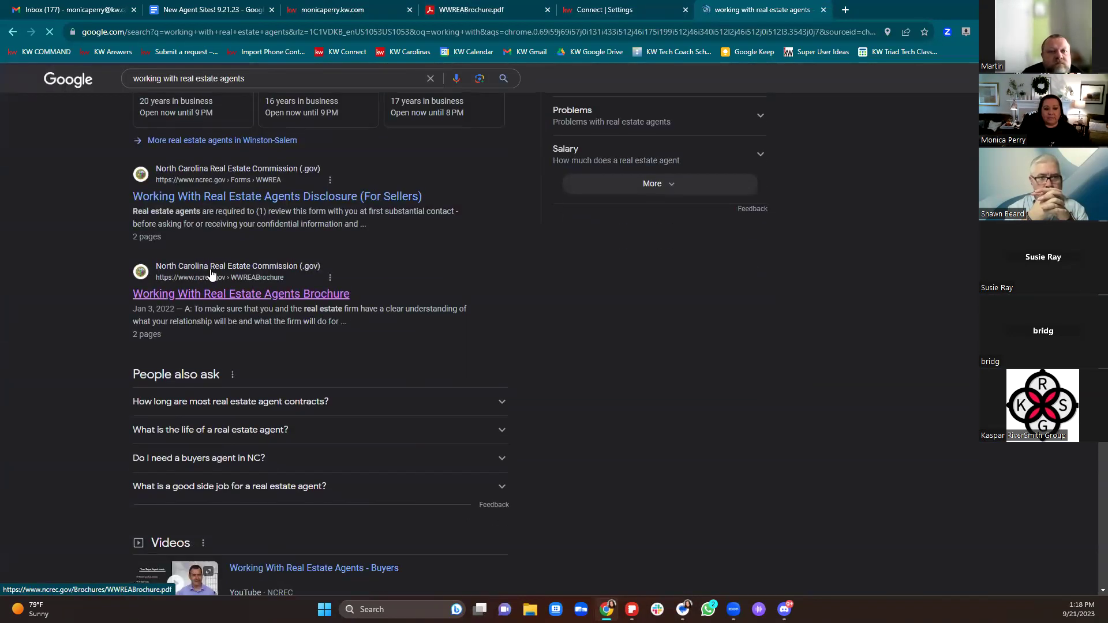
pyautogui.click(213, 294)
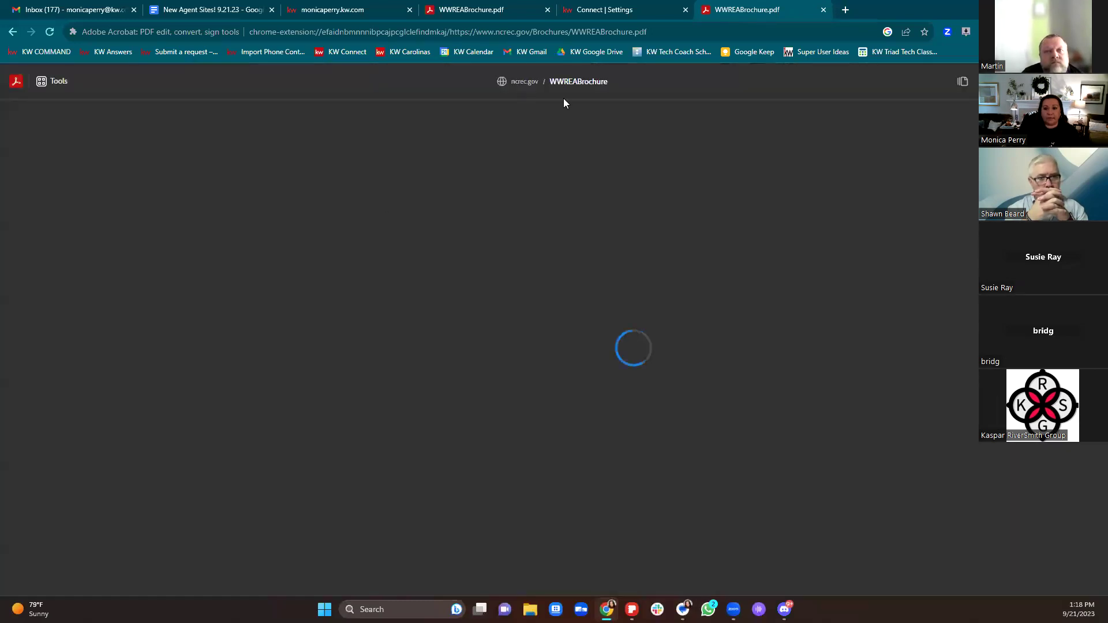
pyautogui.moveTo(647, 31); pyautogui.dragTo(249, 32)
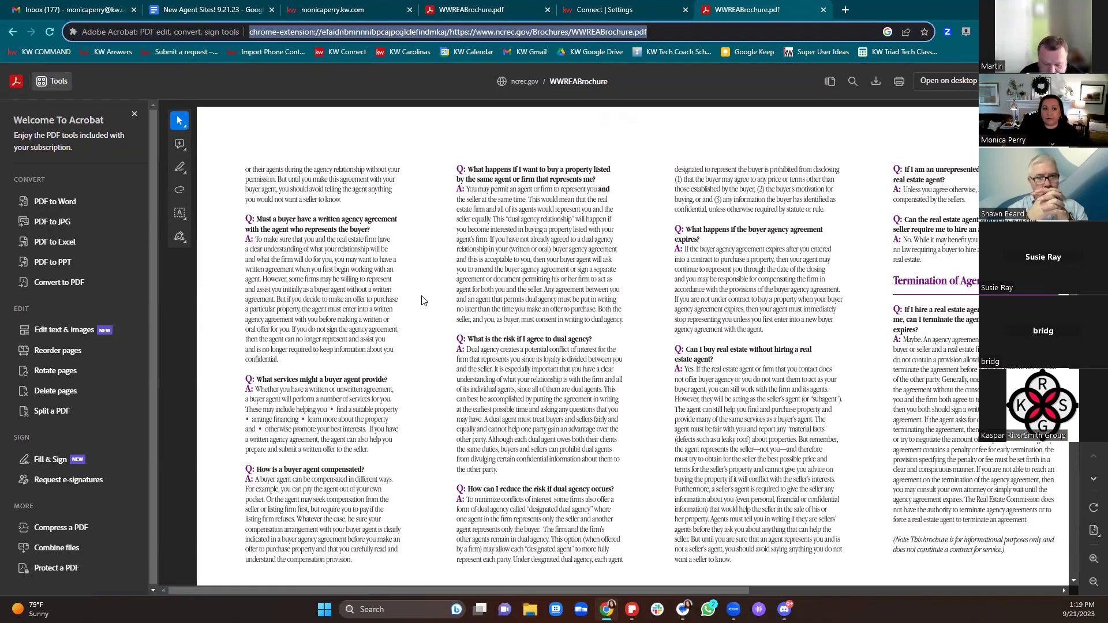
pyautogui.click(638, 11)
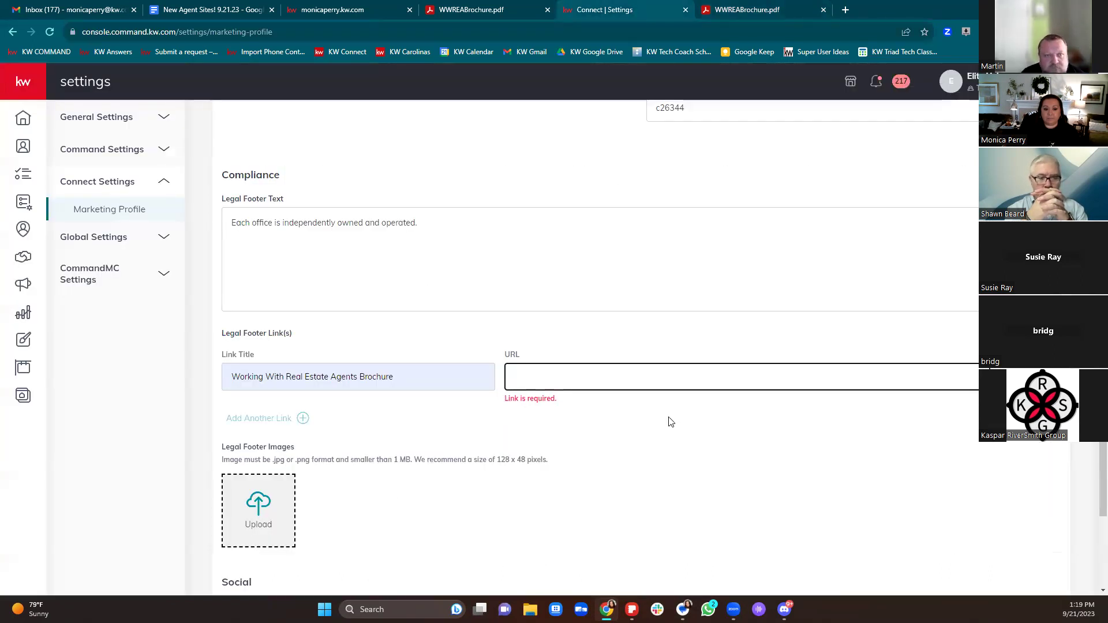
pyautogui.scroll(-5, 670, 424)
pyautogui.moveTo(222, 337); pyautogui.dragTo(450, 339)
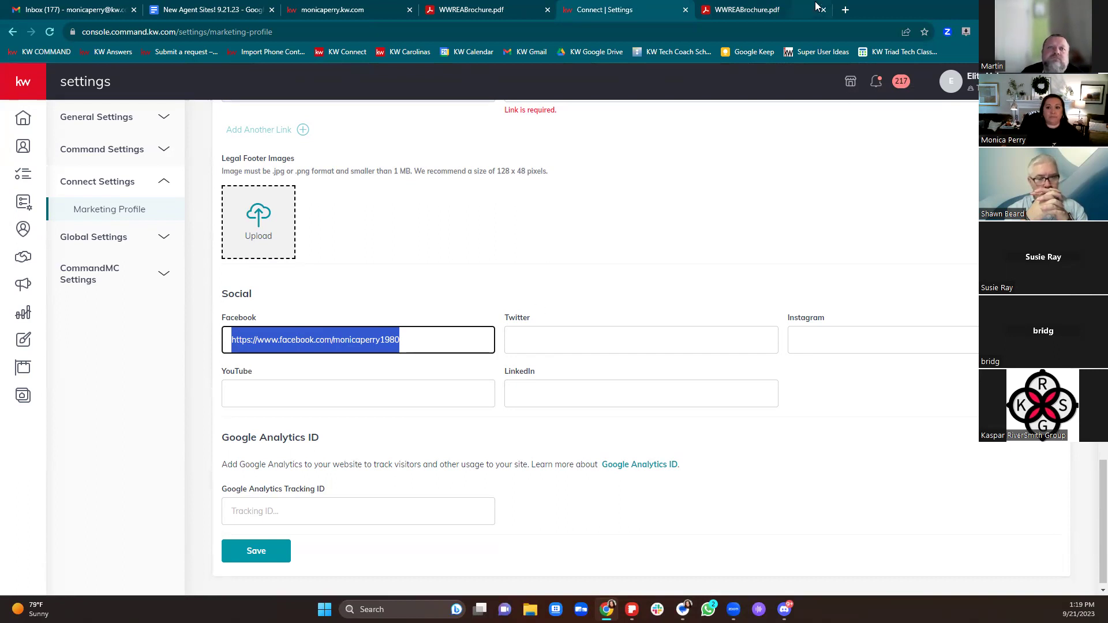
# Step: Copy the agent's Instagram profile address from instagram.com and return to Marketing Profile settings
pyautogui.click(846, 10)
pyautogui.write('instag')
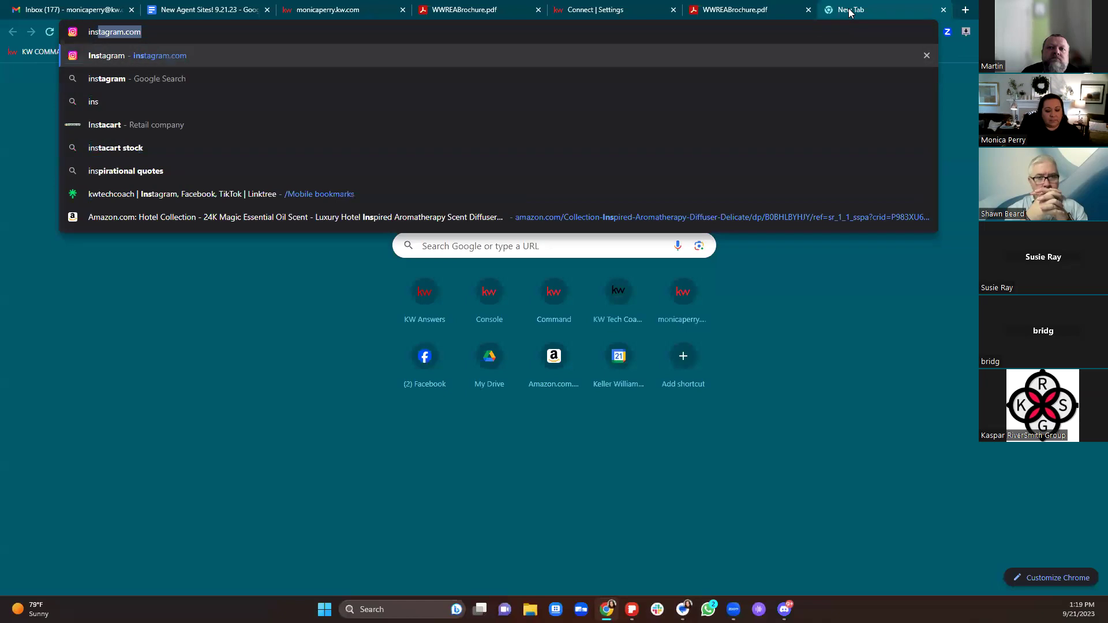
pyautogui.write('ra')
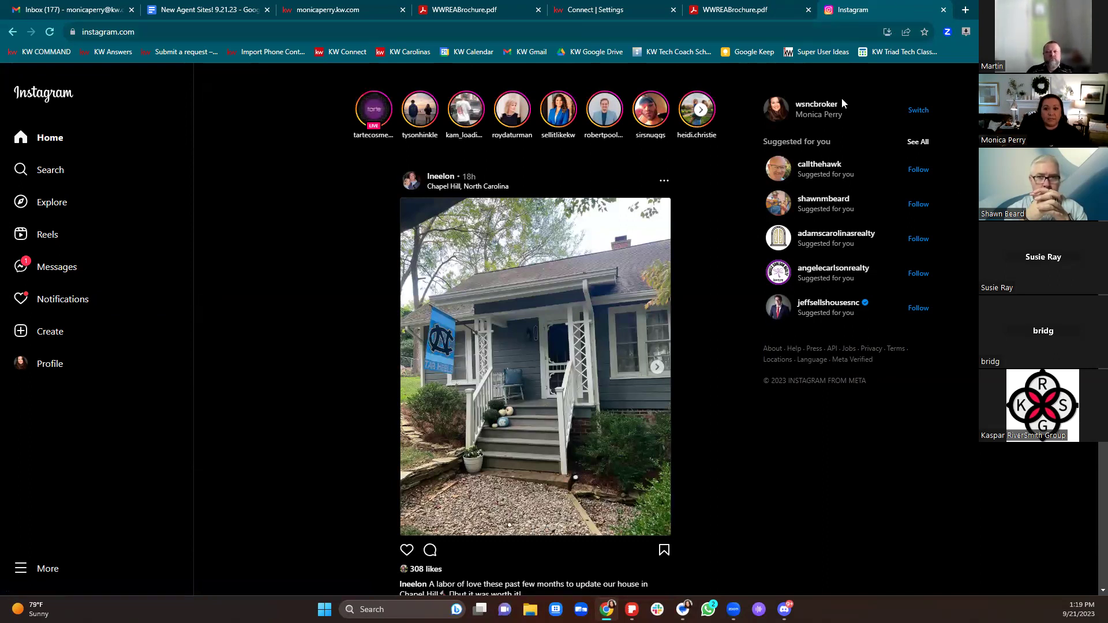
pyautogui.click(816, 106)
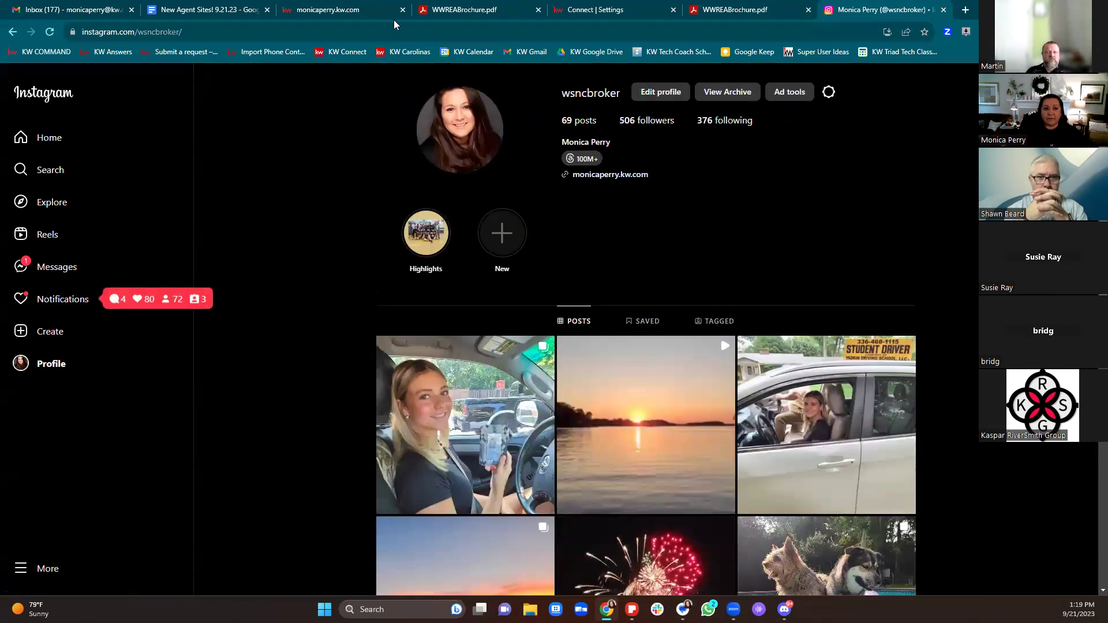
pyautogui.moveTo(366, 33); pyautogui.dragTo(87, 31)
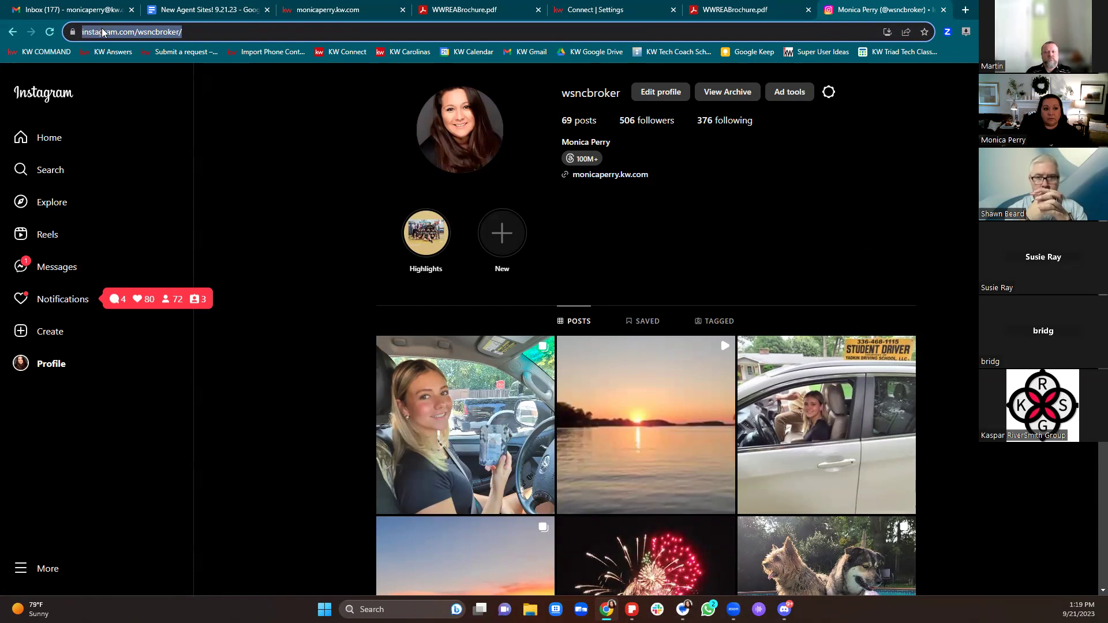
pyautogui.rightClick(103, 32)
pyautogui.click(147, 102)
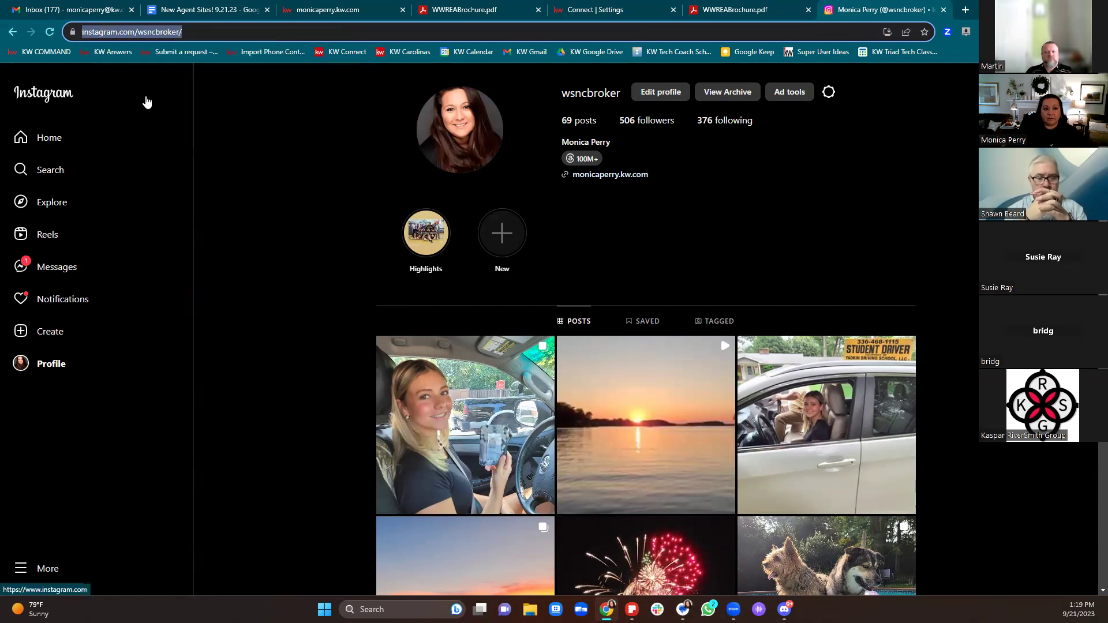
pyautogui.click(336, 7)
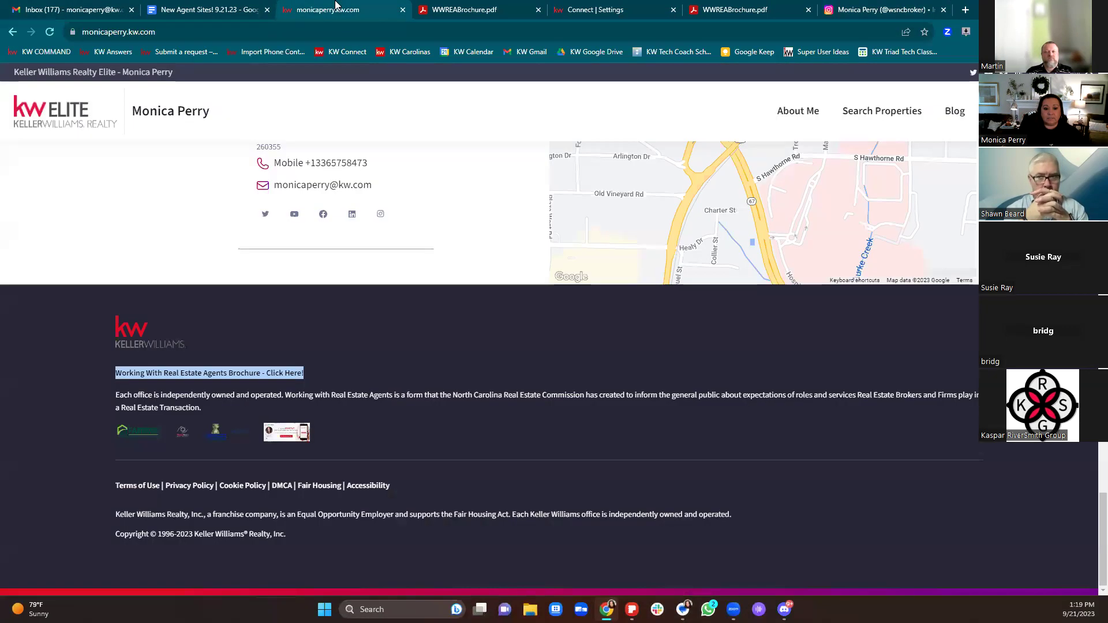
pyautogui.click(599, 9)
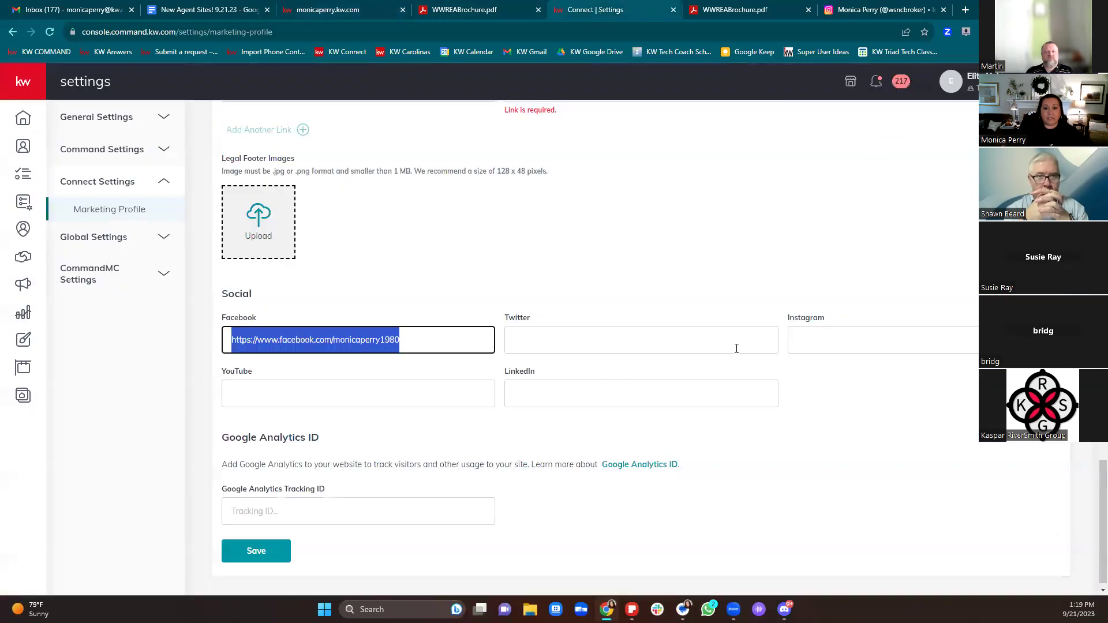
# Step: Paste the Instagram profile address into the Instagram social link and try saving
pyautogui.click(924, 347)
pyautogui.hotkey('ctrl', 'v')
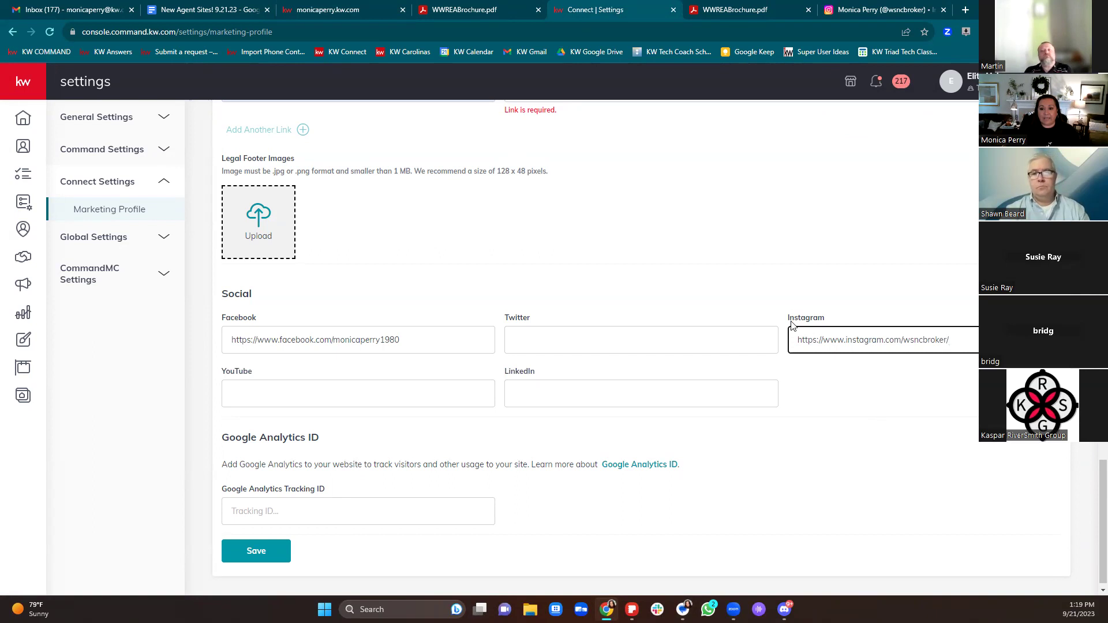
pyautogui.moveTo(808, 344); pyautogui.dragTo(830, 346)
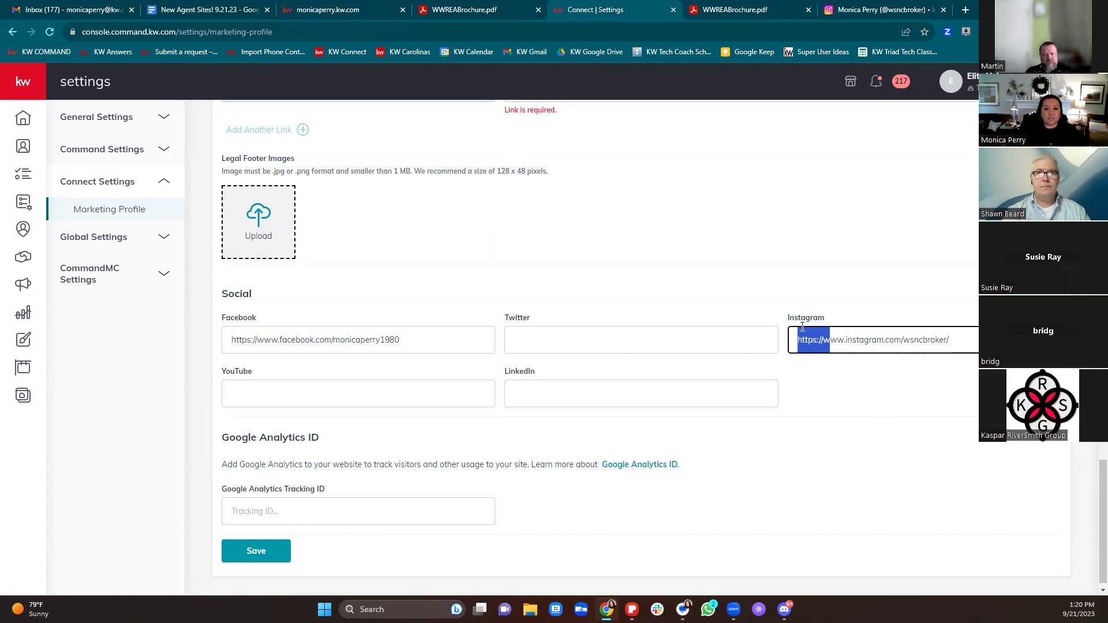
pyautogui.scroll(-1, 729, 264)
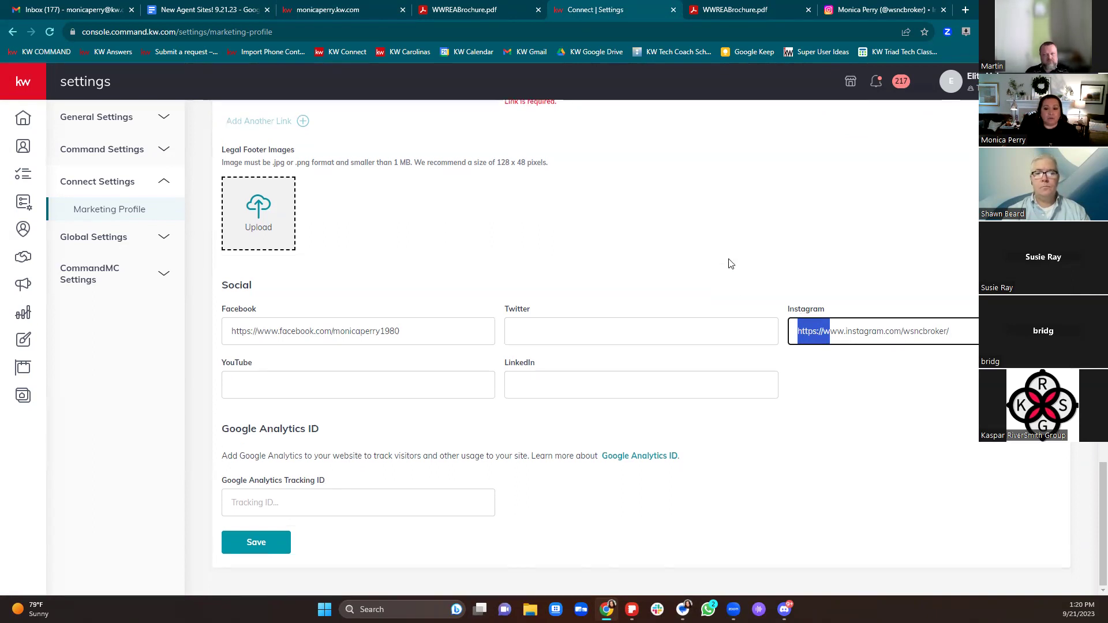
pyautogui.click(259, 547)
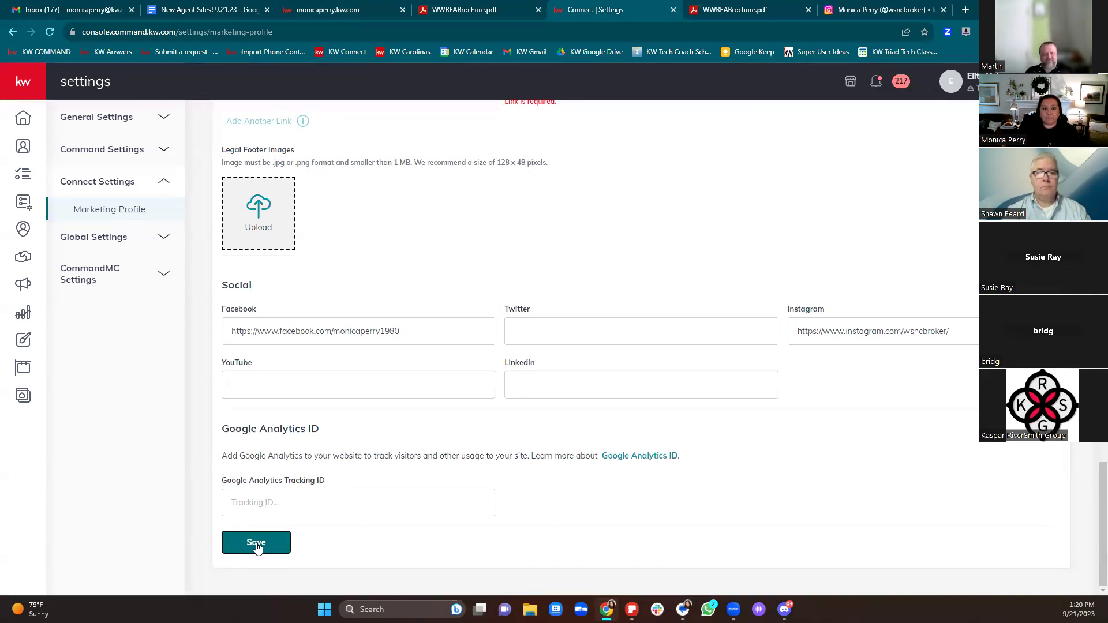
# Step: Delete the brochure footer link lacking a URL, save the profile, and close the confirmation
pyautogui.scroll(4, 428, 515)
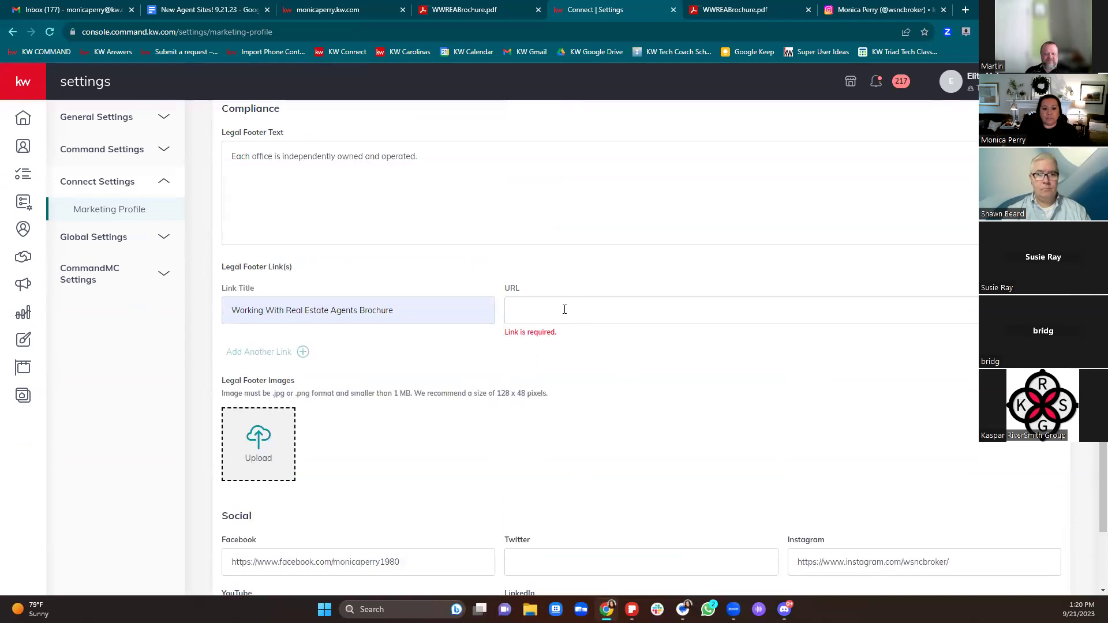
pyautogui.click(568, 310)
pyautogui.scroll(-3, 482, 409)
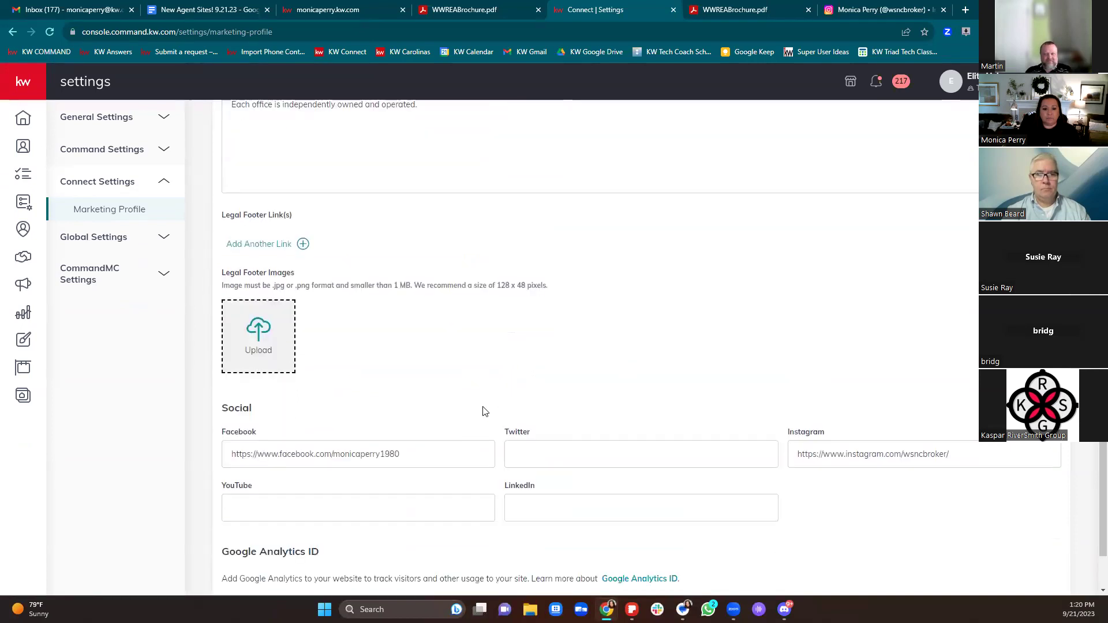
pyautogui.click(254, 540)
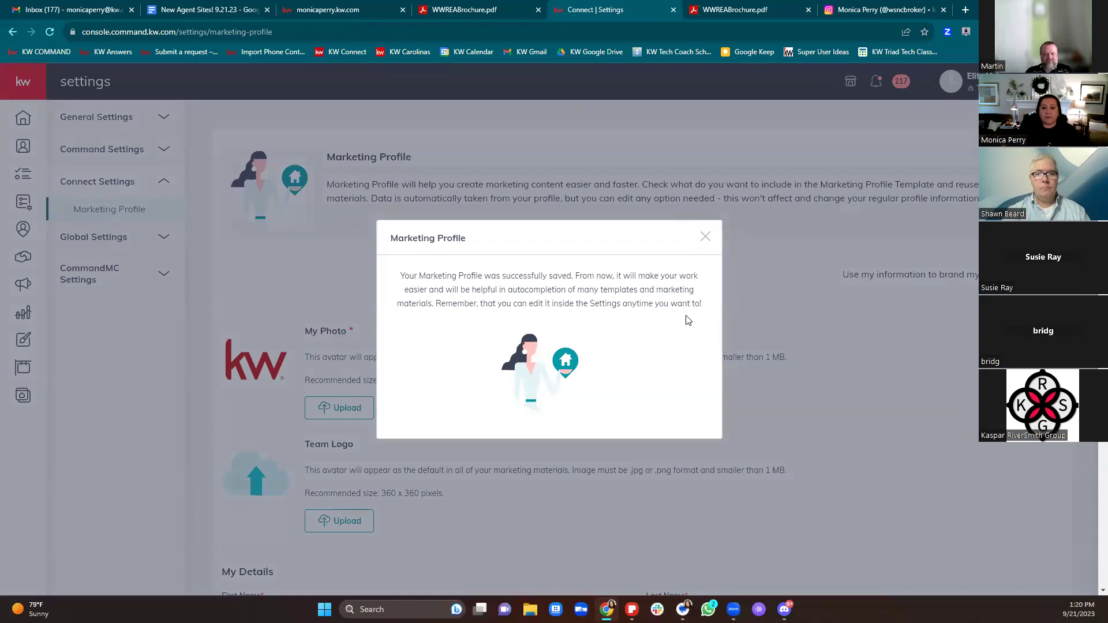
pyautogui.click(706, 240)
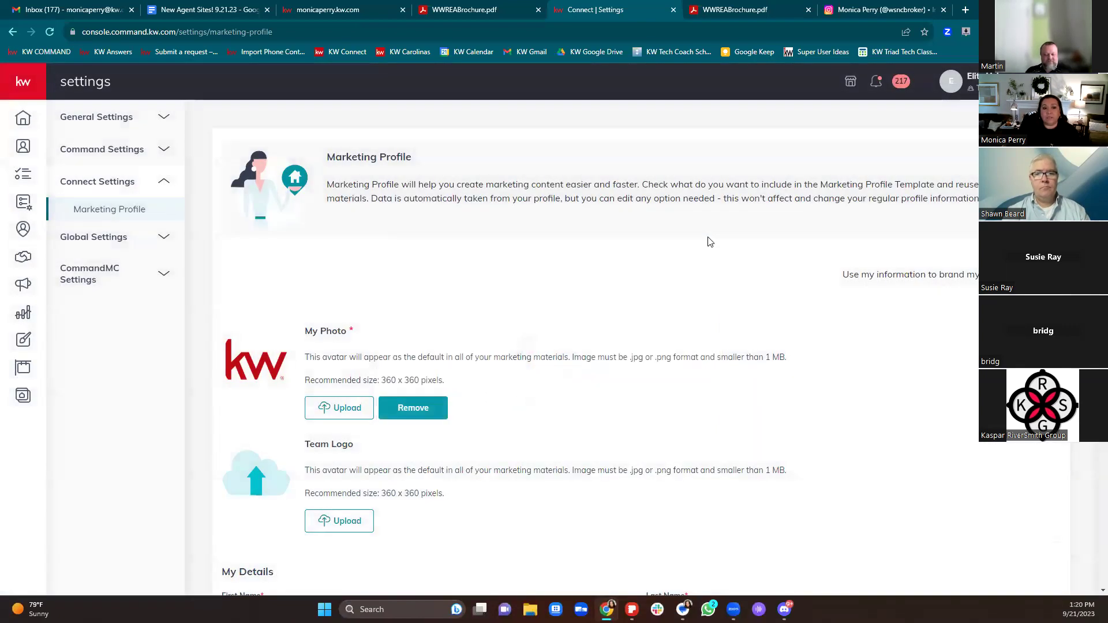
# Step: Scroll through the live monicaperry.kw.com agent website to review its pages
pyautogui.click(337, 10)
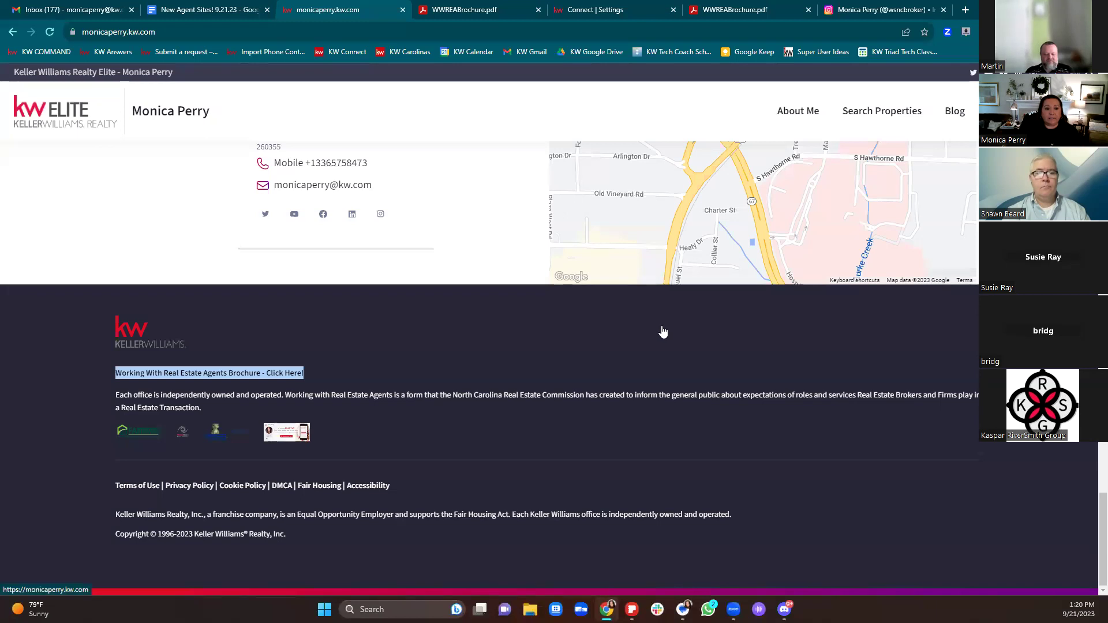
pyautogui.scroll(5, 663, 331)
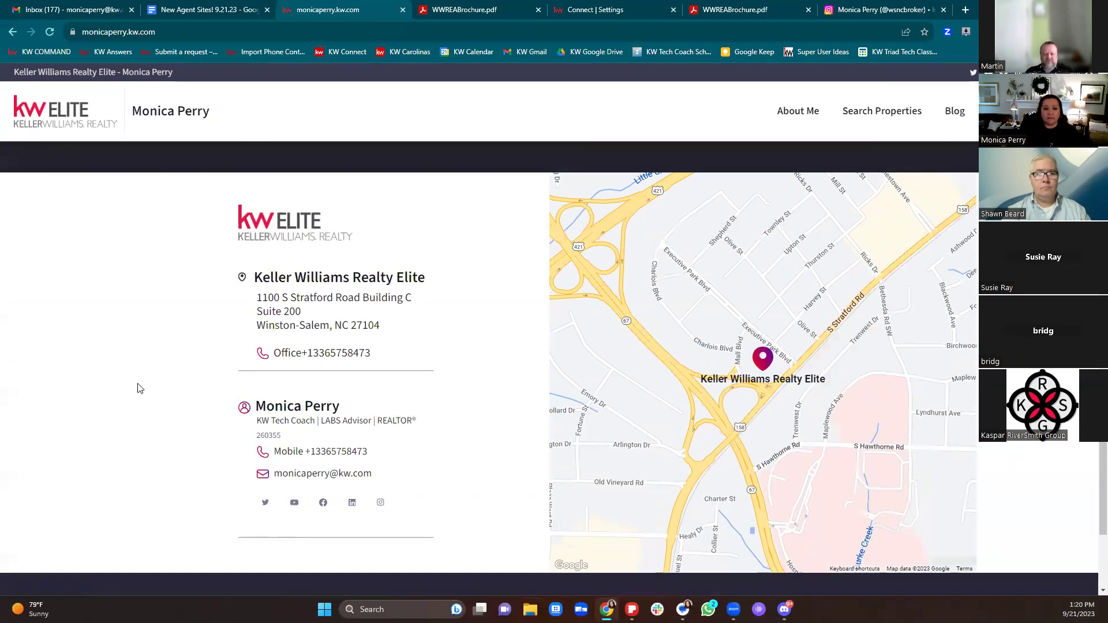
pyautogui.scroll(7, 139, 389)
pyautogui.scroll(3, 966, 350)
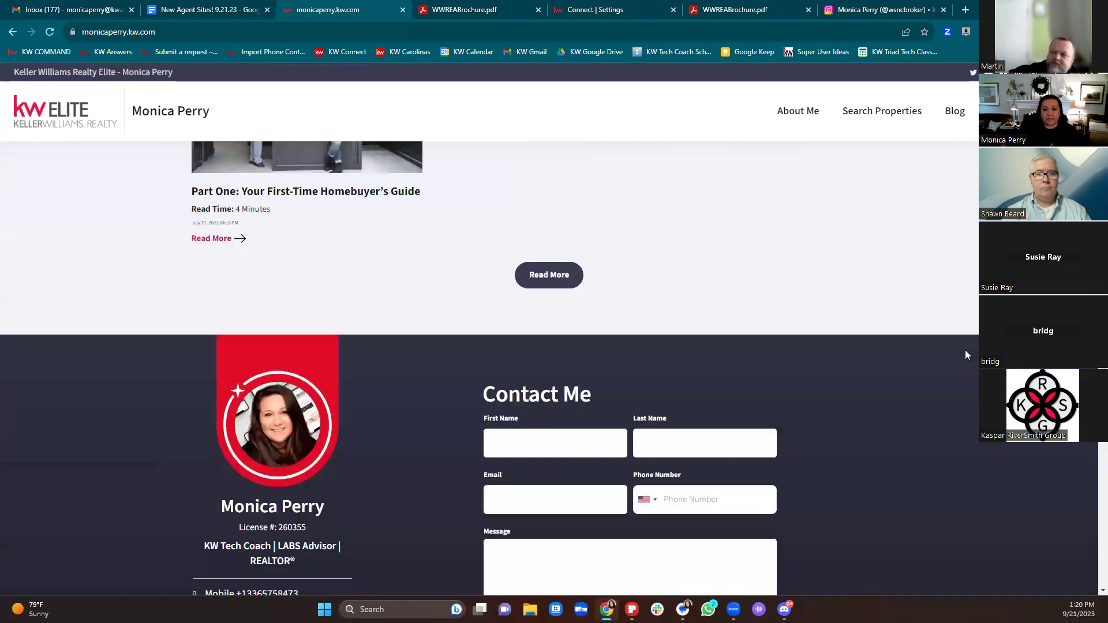
pyautogui.scroll(12, 965, 350)
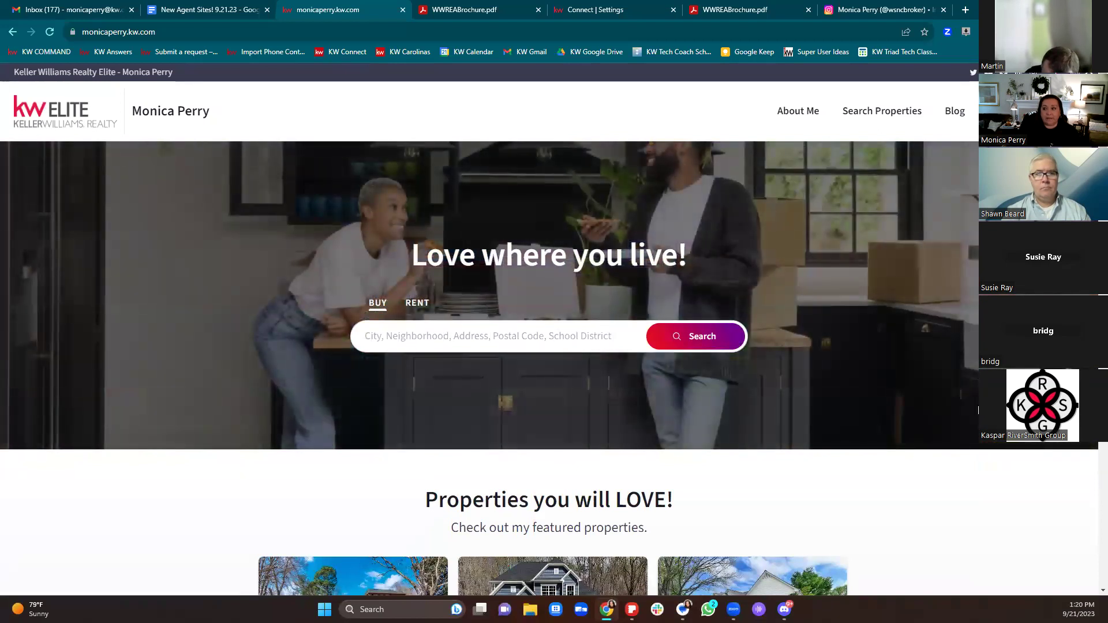
pyautogui.scroll(-12, 979, 410)
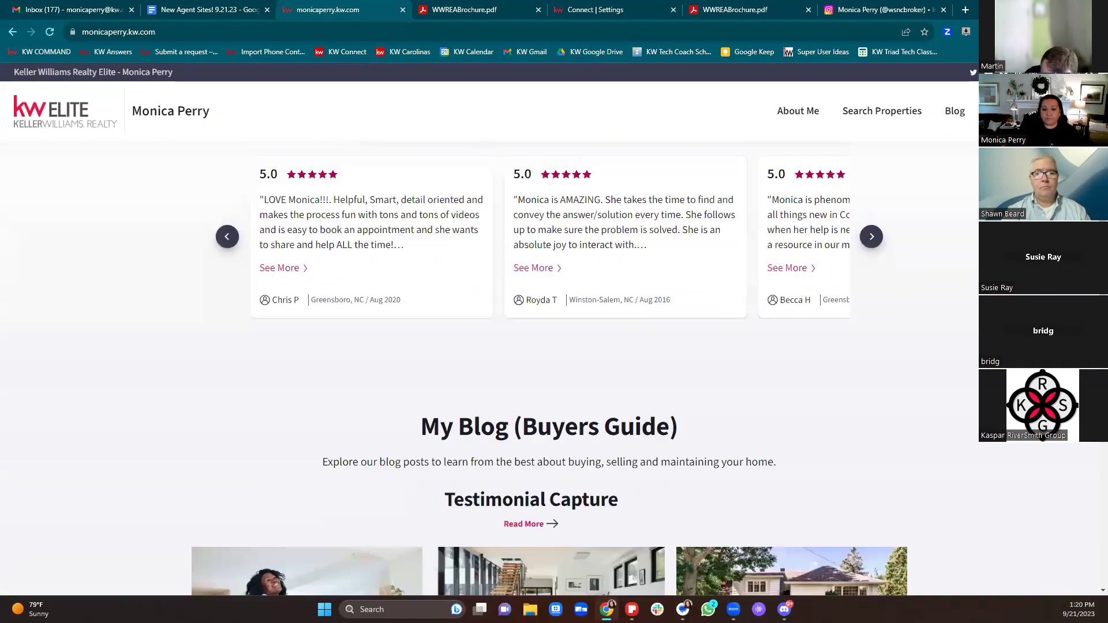
pyautogui.scroll(-15, 548, 369)
pyautogui.scroll(10, 549, 370)
pyautogui.scroll(14, 549, 370)
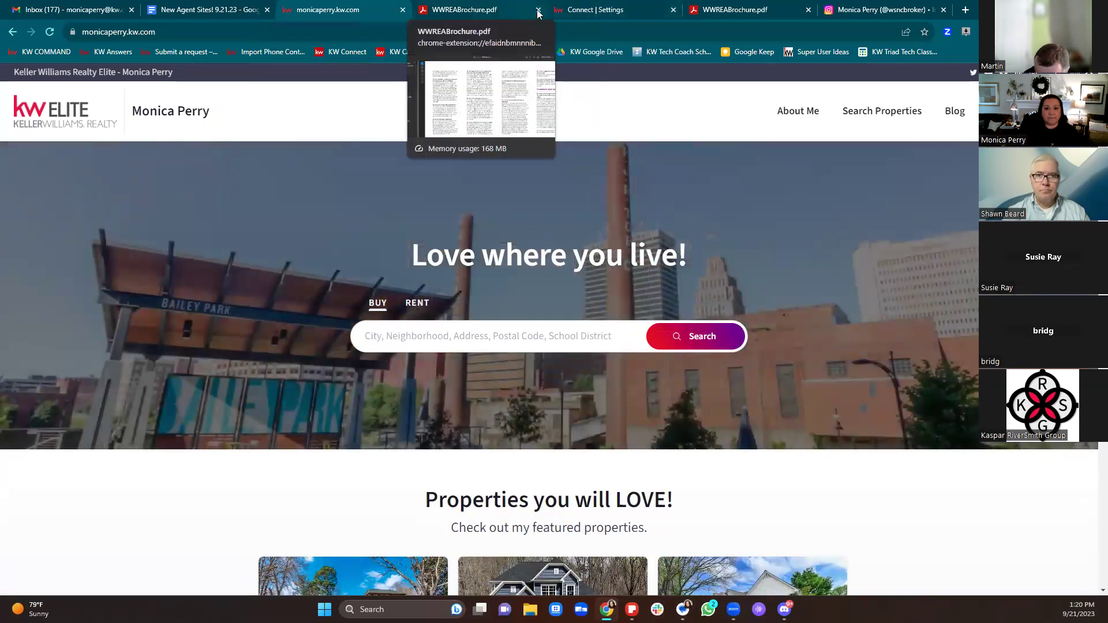
# Step: Close both WWREABrochure.pdf tabs and return to the KW Command tab
pyautogui.click(538, 10)
pyautogui.click(673, 9)
pyautogui.click(508, 11)
# Step: Go from the Home dashboard to Manage My Website, briefly viewing the testimonials list
pyautogui.click(23, 129)
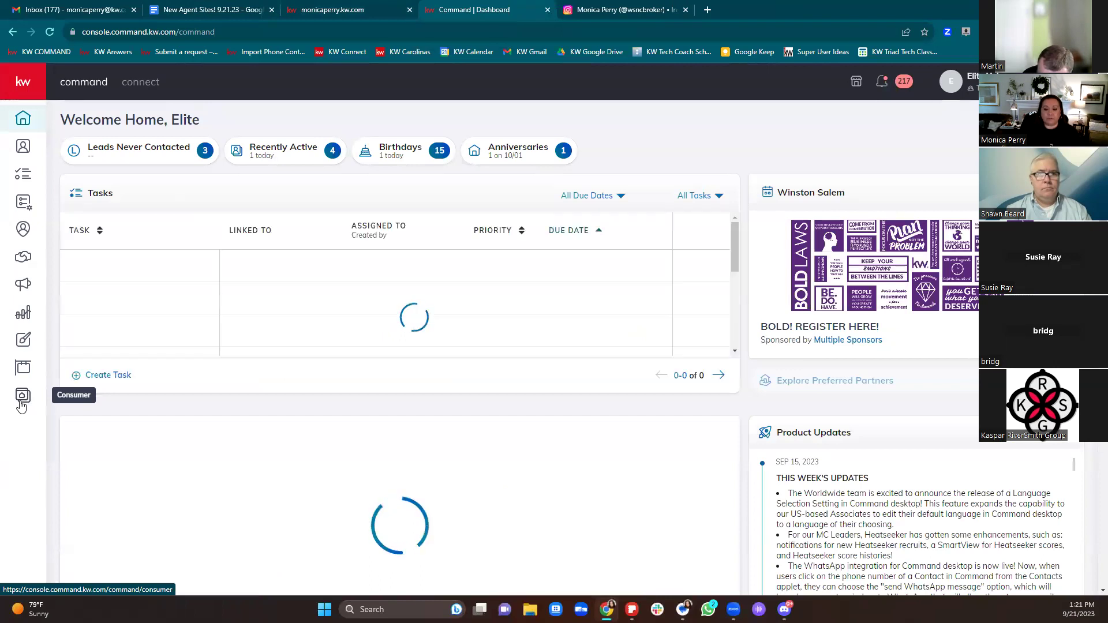
pyautogui.click(21, 404)
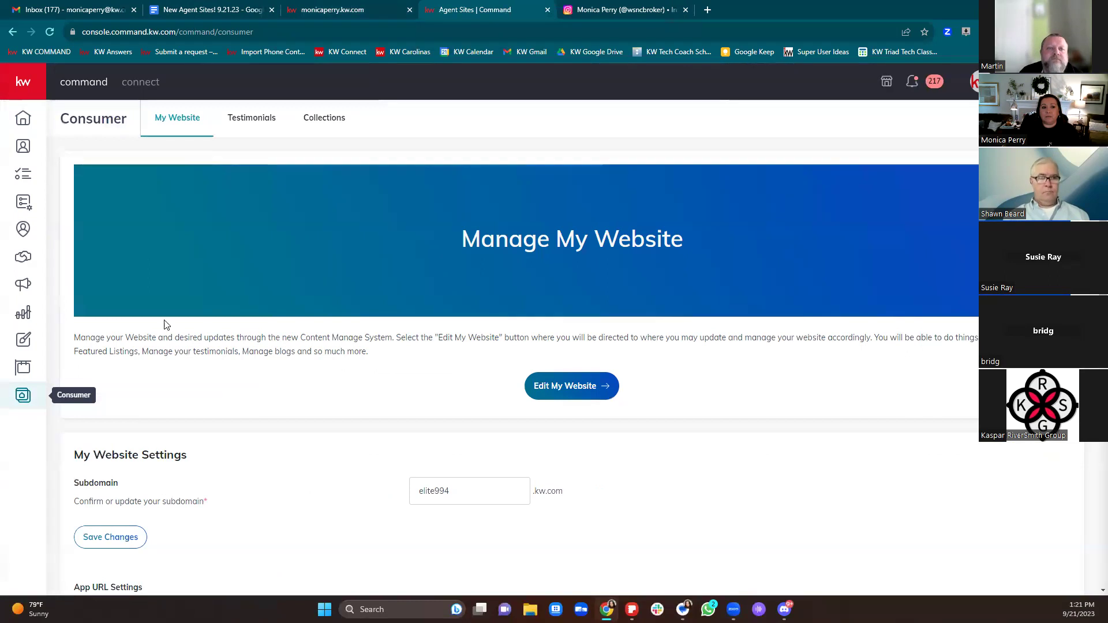
pyautogui.click(247, 119)
pyautogui.click(176, 121)
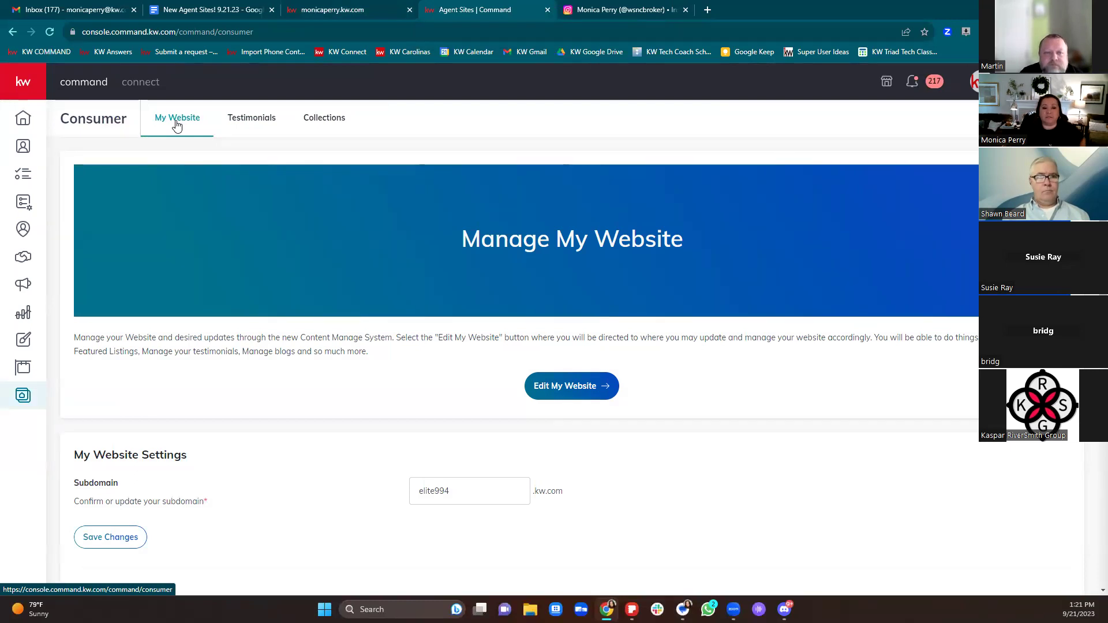
pyautogui.scroll(-1, 742, 448)
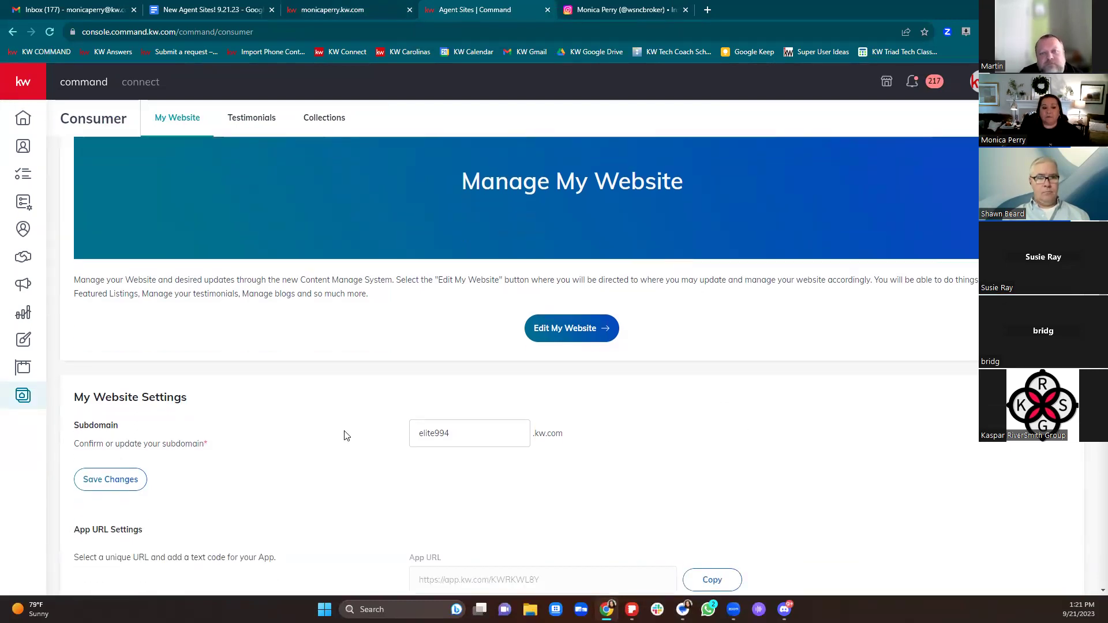
# Step: Highlight the Subdomain setting and its .kw.com suffix under My Website Settings
pyautogui.moveTo(73, 397); pyautogui.dragTo(570, 439)
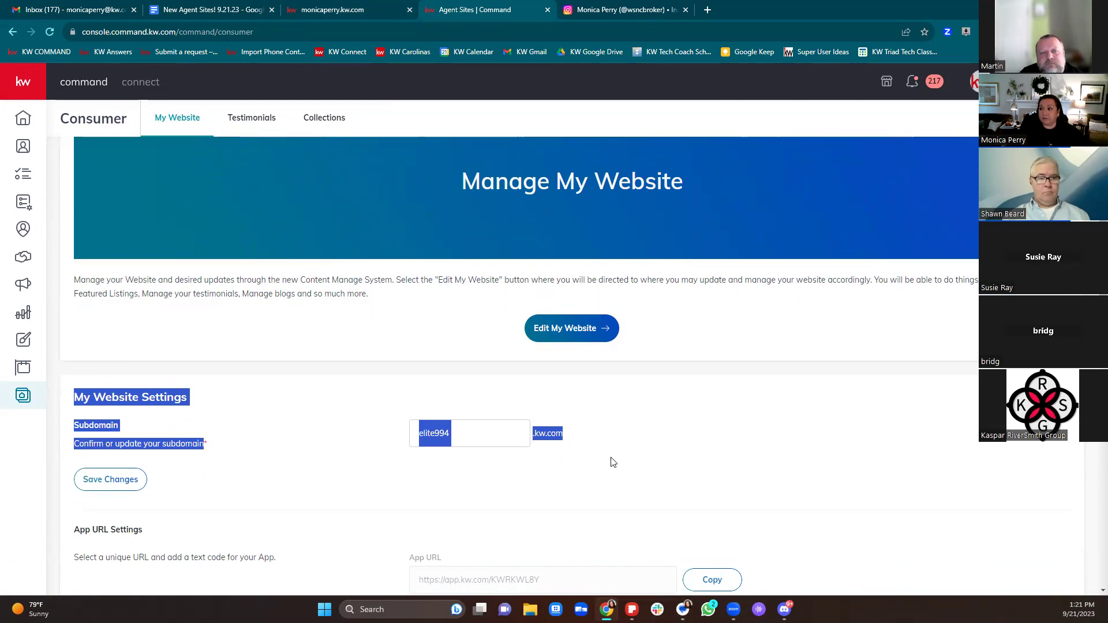
pyautogui.click(584, 464)
pyautogui.click(485, 428)
pyautogui.doubleClick(485, 428)
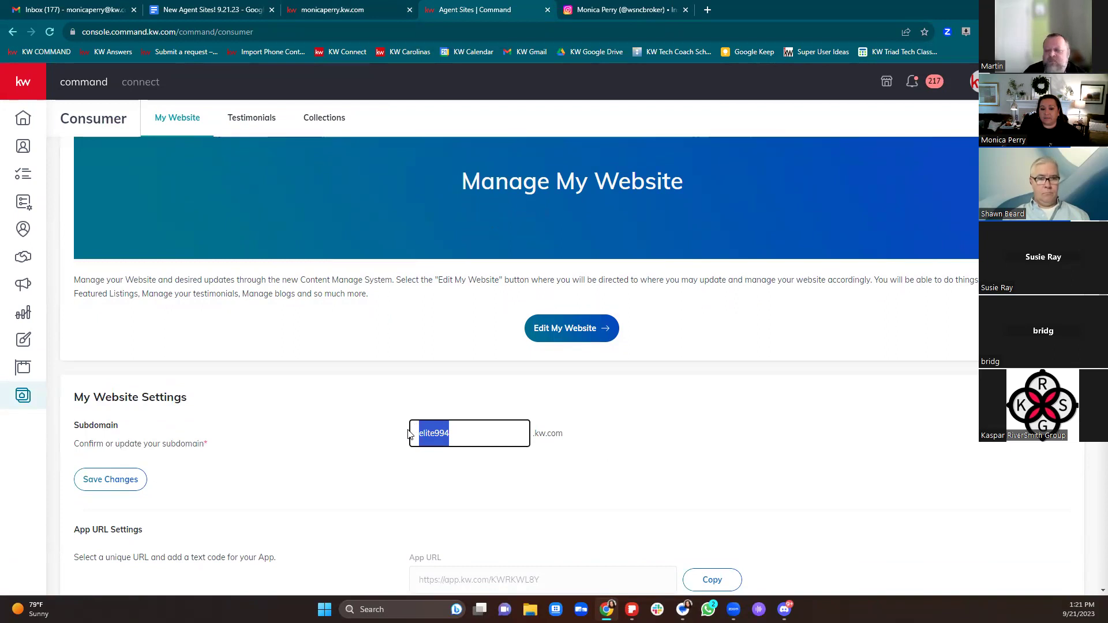
pyautogui.click(473, 434)
pyautogui.moveTo(534, 437); pyautogui.dragTo(595, 442)
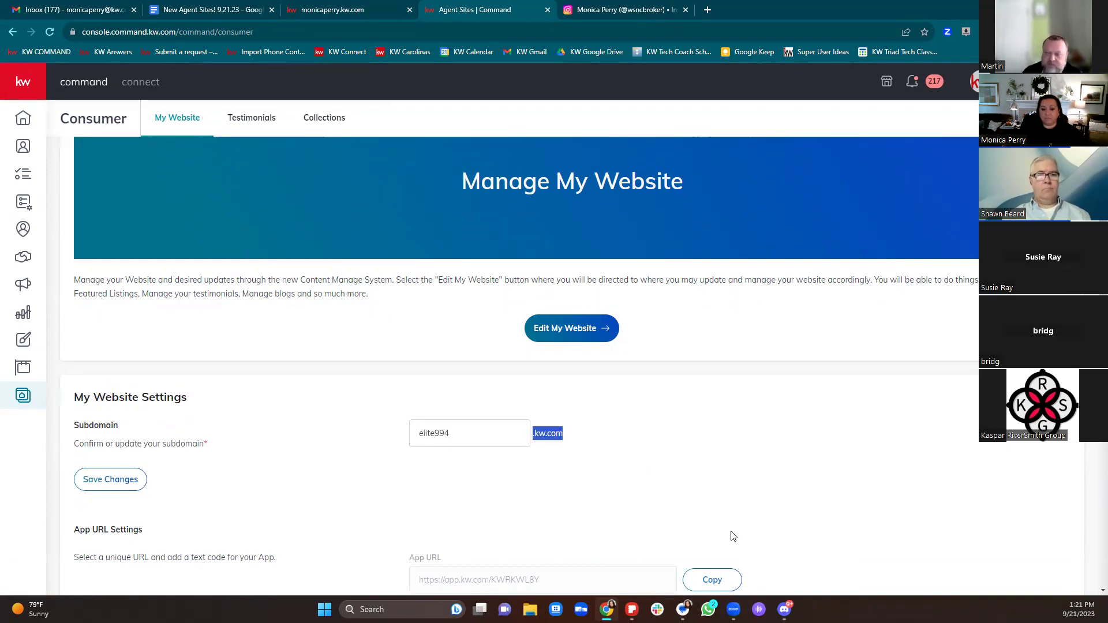
pyautogui.scroll(-5, 731, 533)
pyautogui.scroll(6, 730, 532)
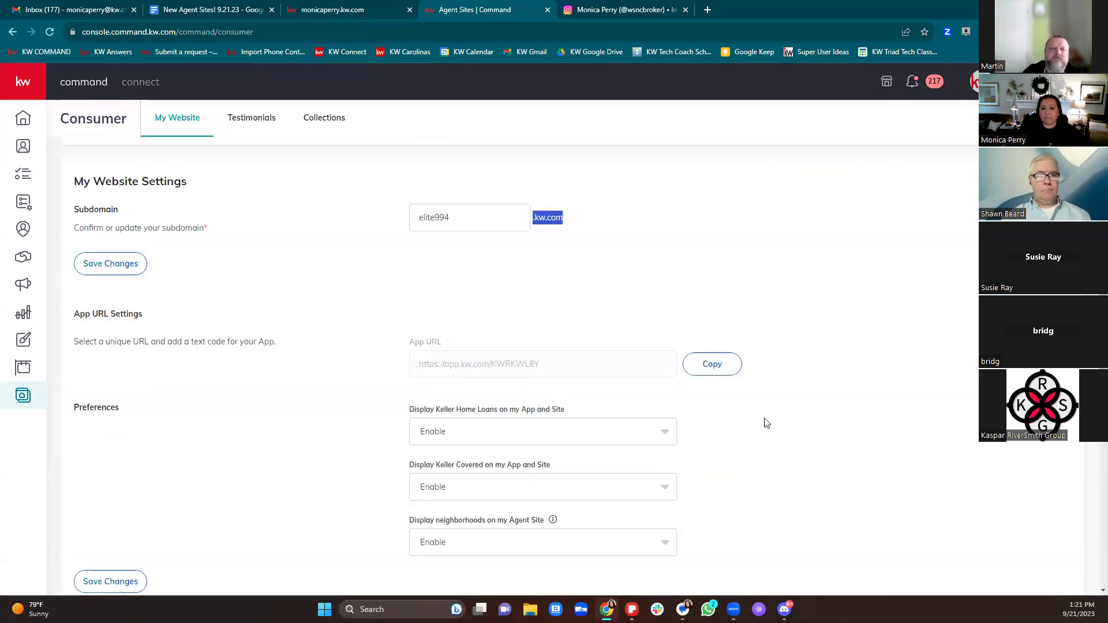
# Step: Close the Agent Sites tab and load the KW COMMAND bookmark in a new tab
pyautogui.click(547, 10)
pyautogui.click(568, 10)
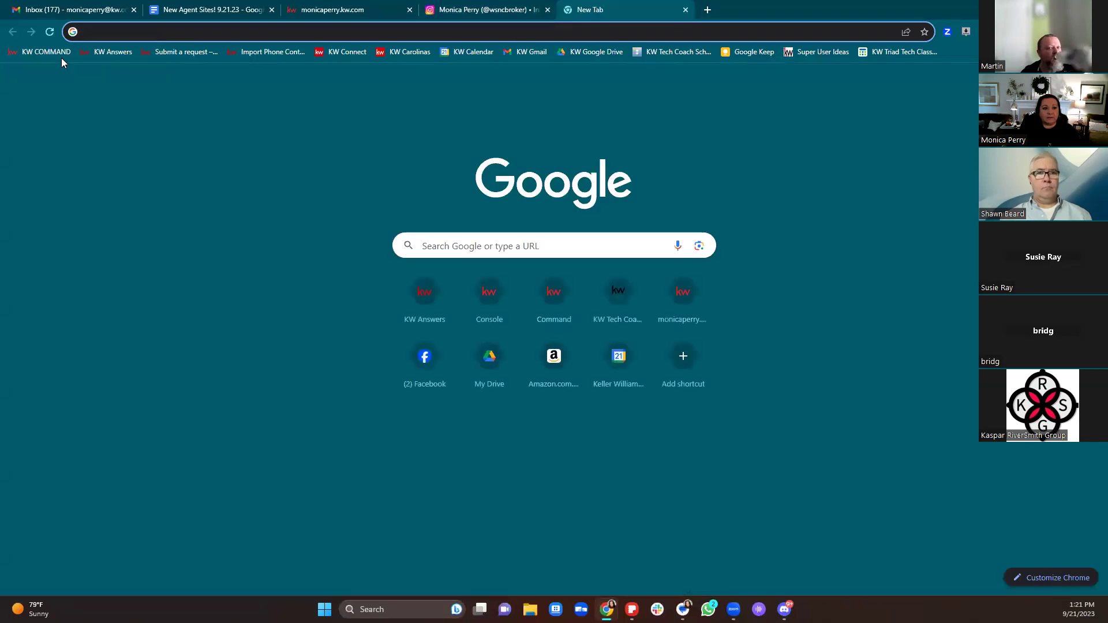
pyautogui.click(49, 52)
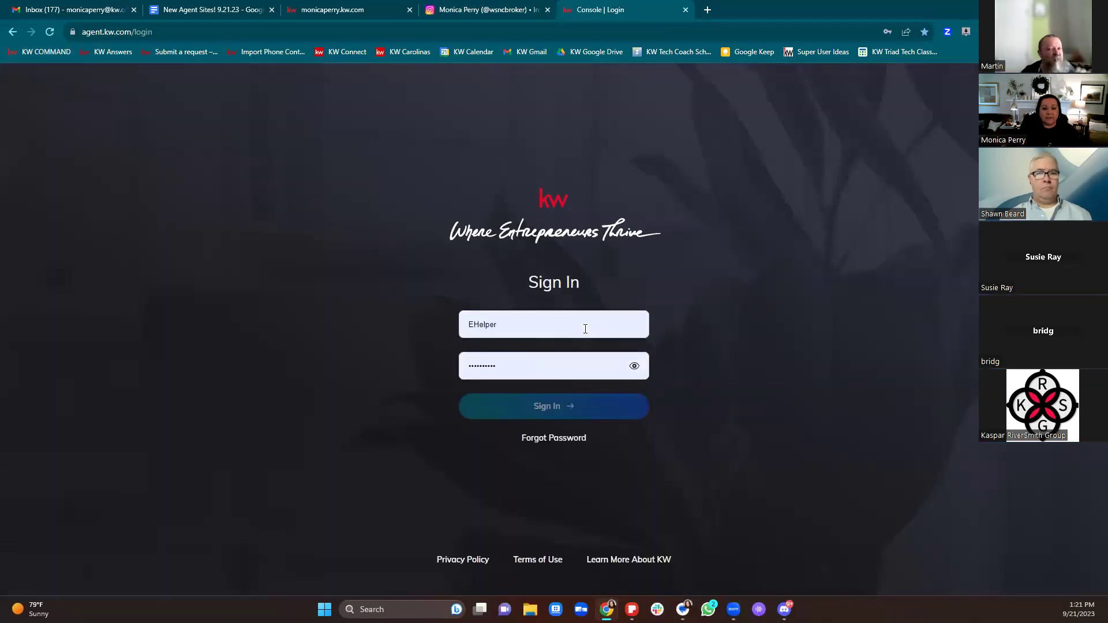
# Step: Sign in with a saved coach login, open Agent Site Pages, and dismiss the notice
pyautogui.click(584, 324)
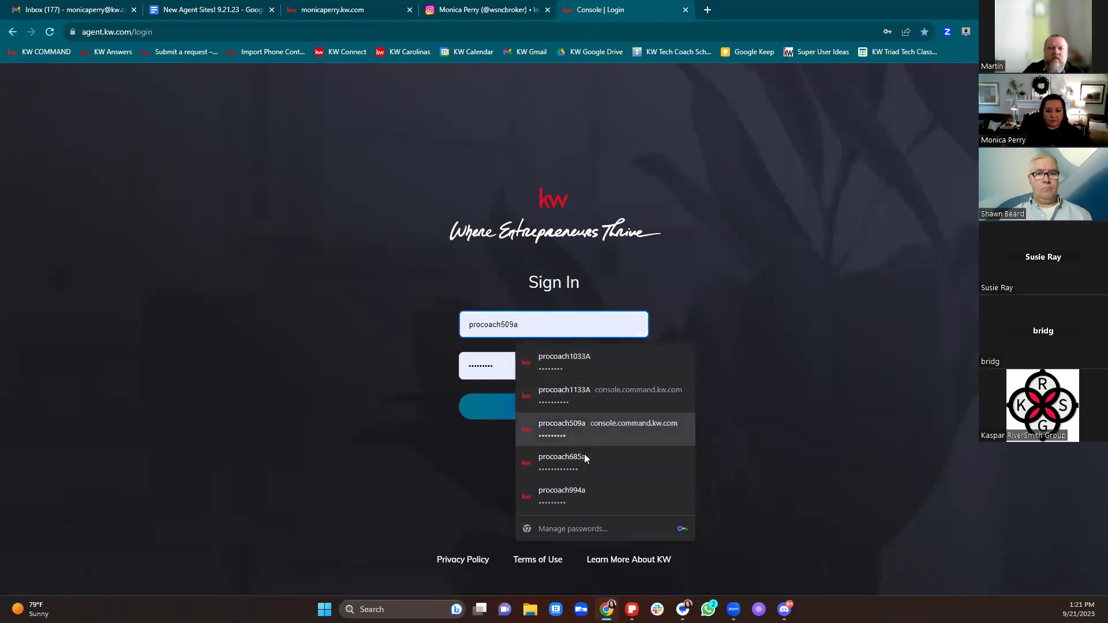
pyautogui.click(576, 502)
pyautogui.click(539, 416)
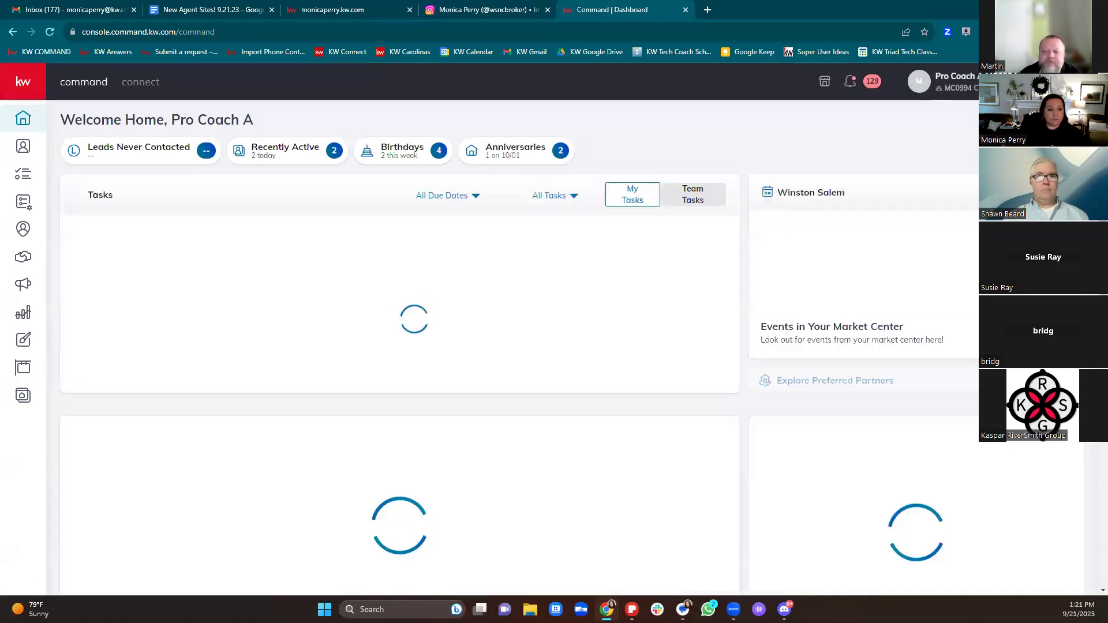
pyautogui.click(23, 398)
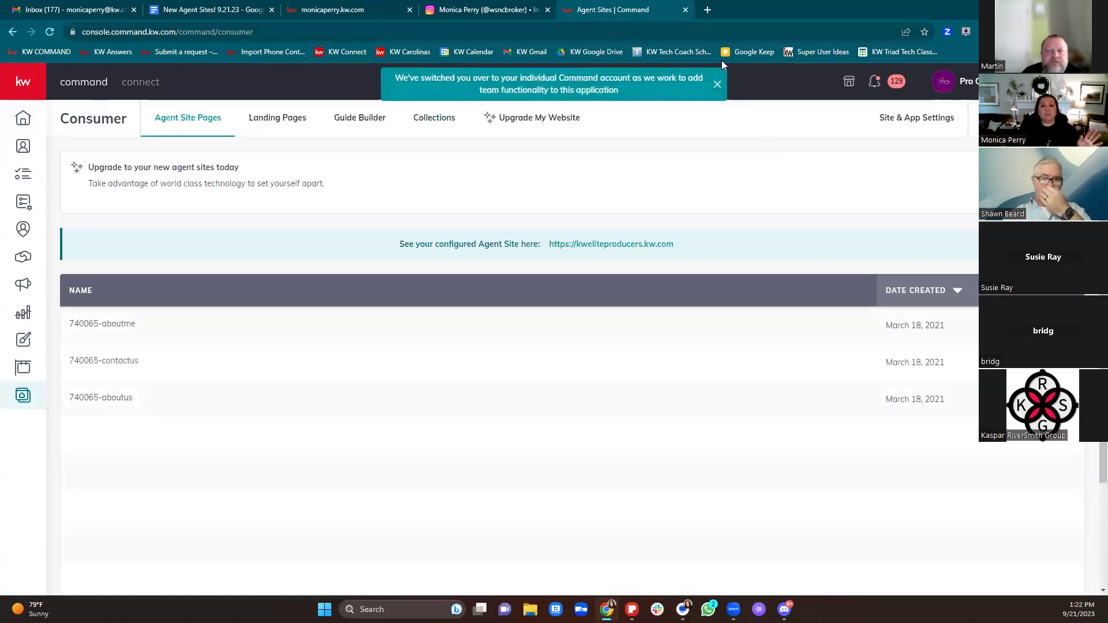
pyautogui.click(719, 85)
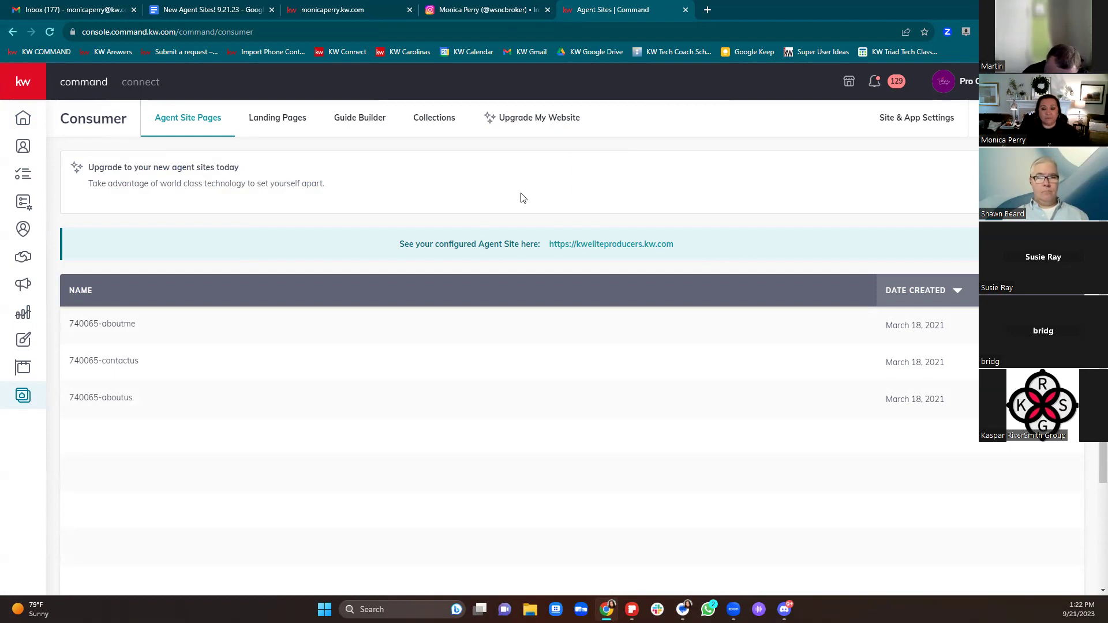
# Step: From the Landing Pages list, create a new page as a standalone landing page
pyautogui.click(280, 126)
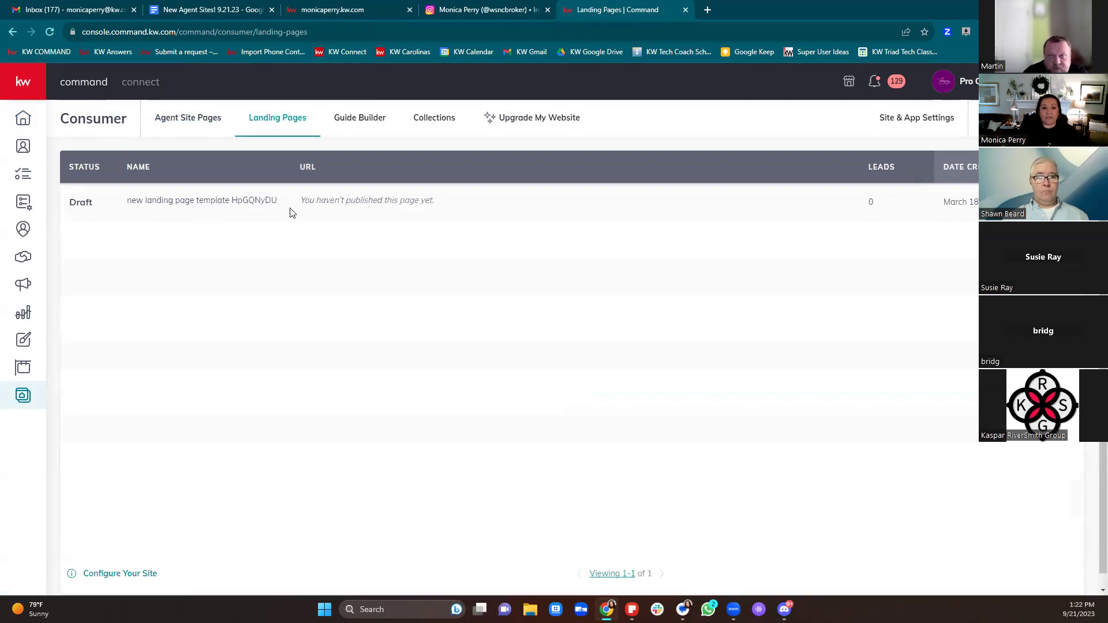
pyautogui.moveTo(298, 209); pyautogui.dragTo(520, 207)
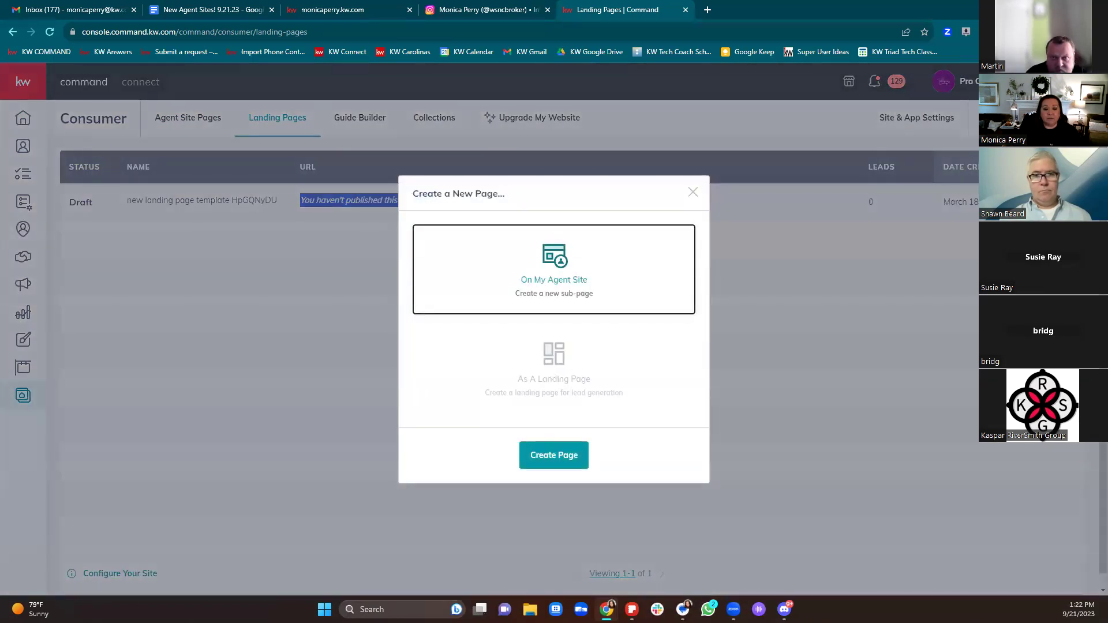
pyautogui.click(598, 378)
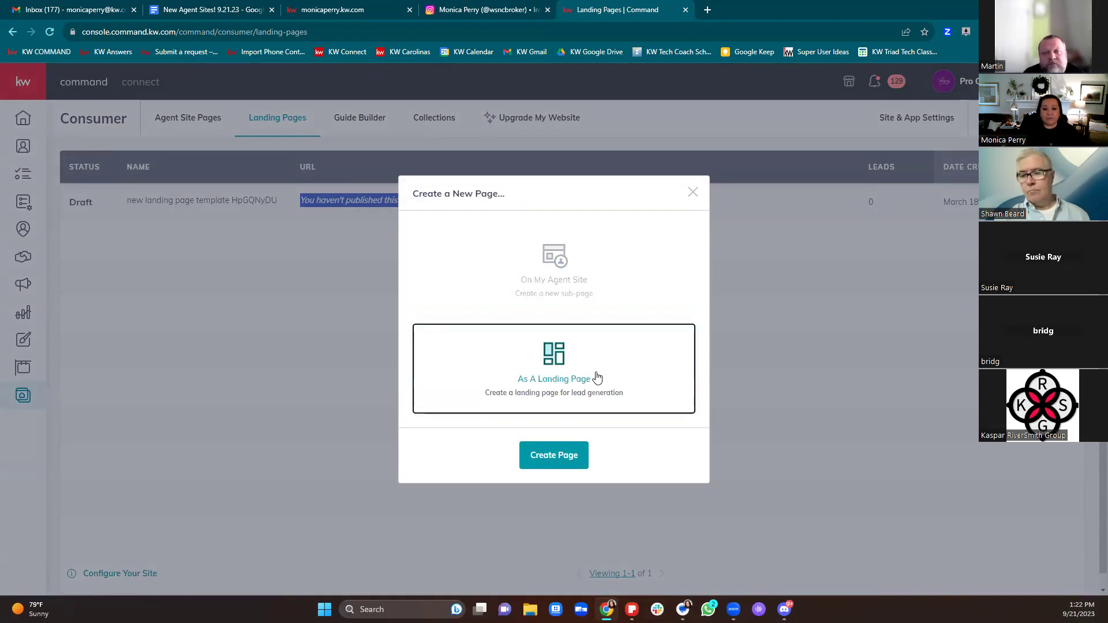
pyautogui.click(574, 460)
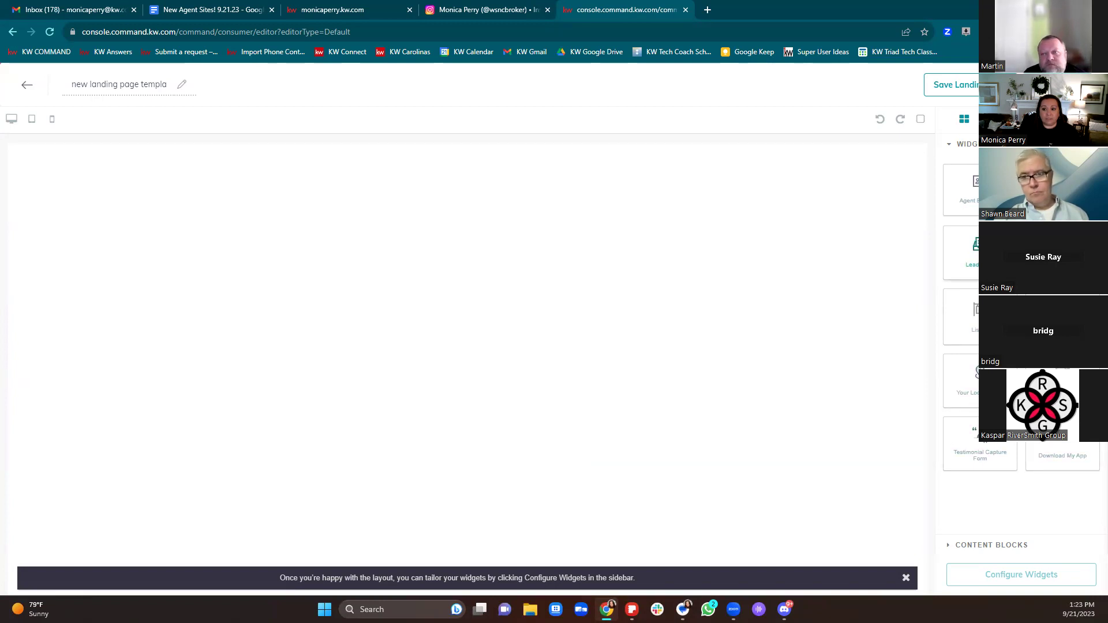
# Step: Add the Lead Form widget, title the page 'Lead Form', and confirm updating it
pyautogui.moveTo(975, 254); pyautogui.dragTo(551, 275)
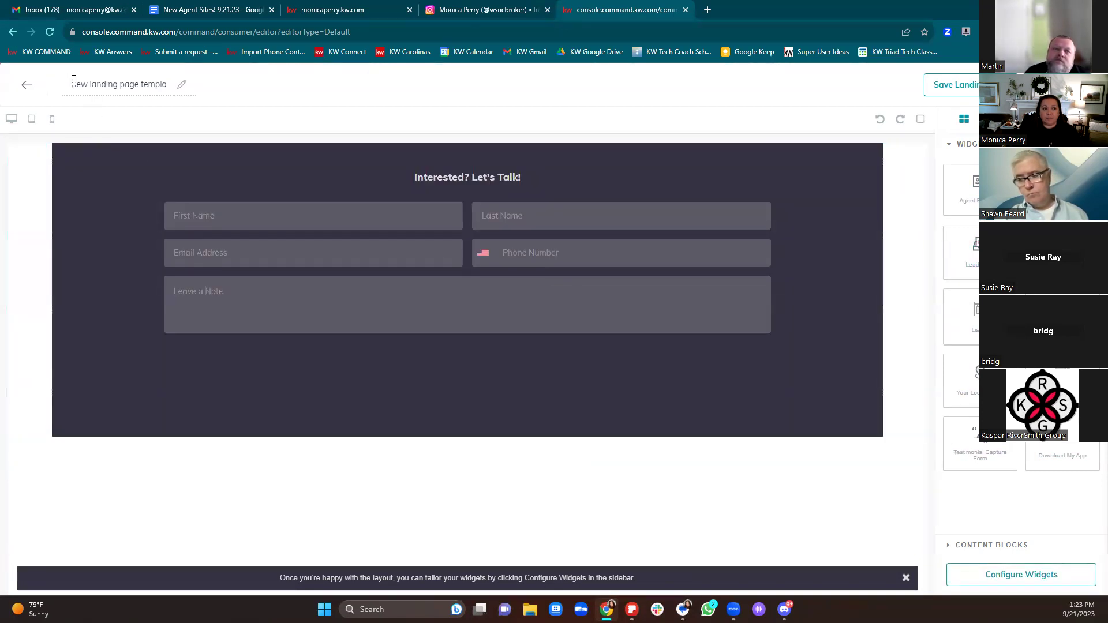
pyautogui.moveTo(71, 84); pyautogui.dragTo(201, 79)
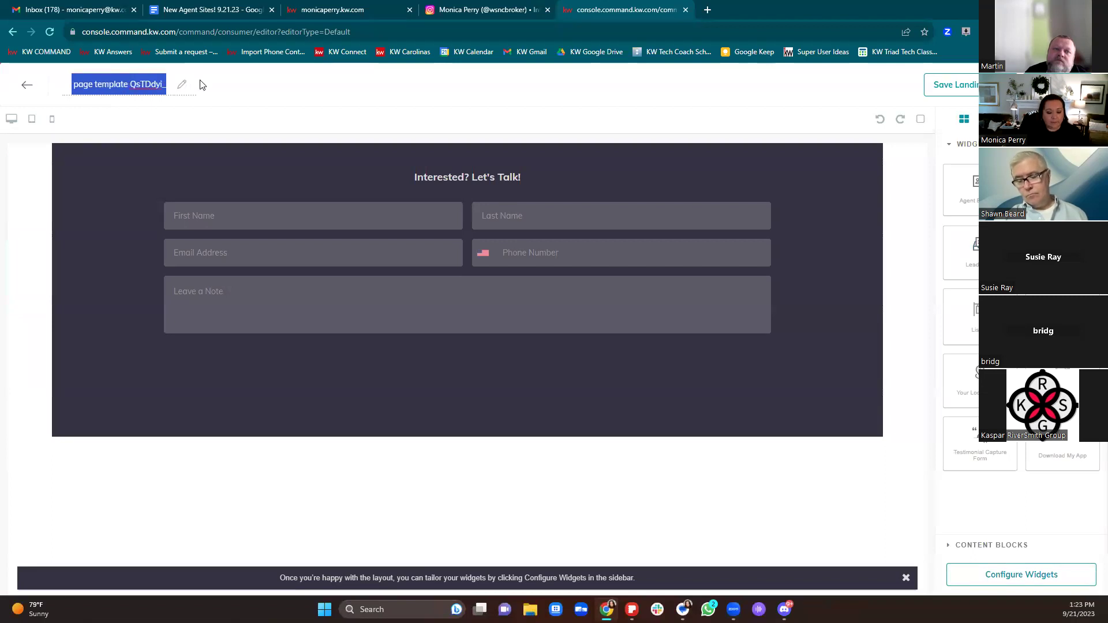
pyautogui.write('Lead Form')
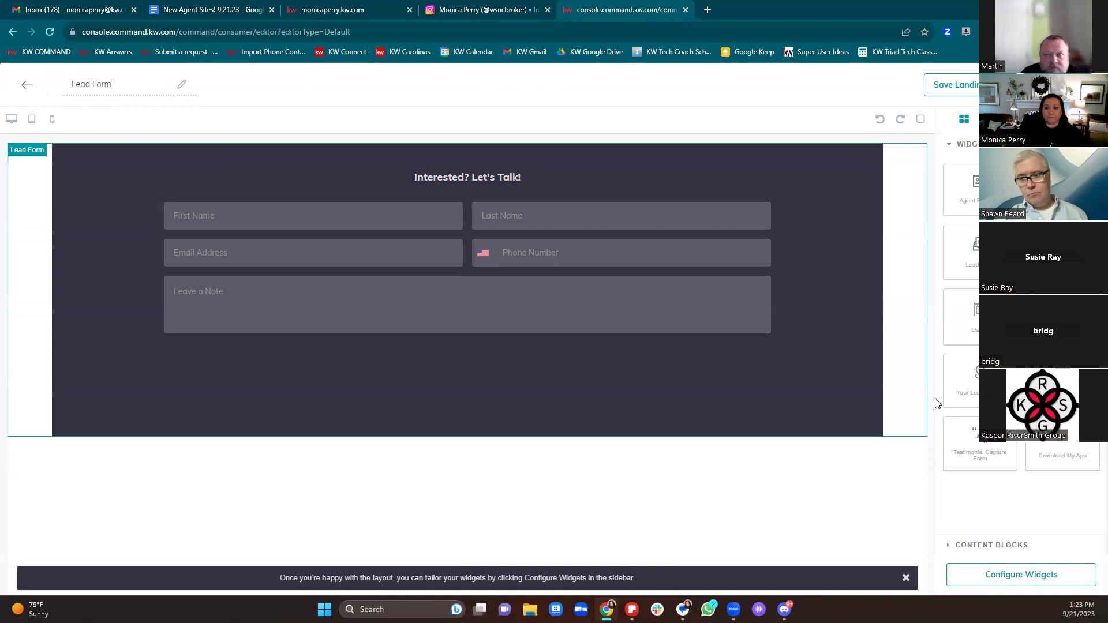
pyautogui.click(968, 578)
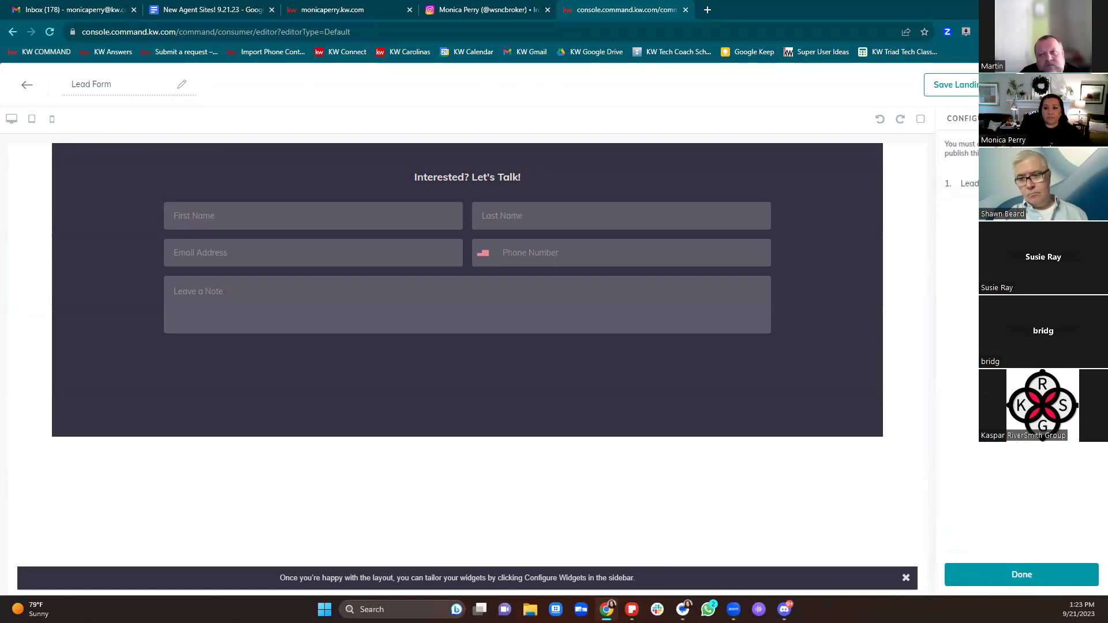
pyautogui.click(979, 576)
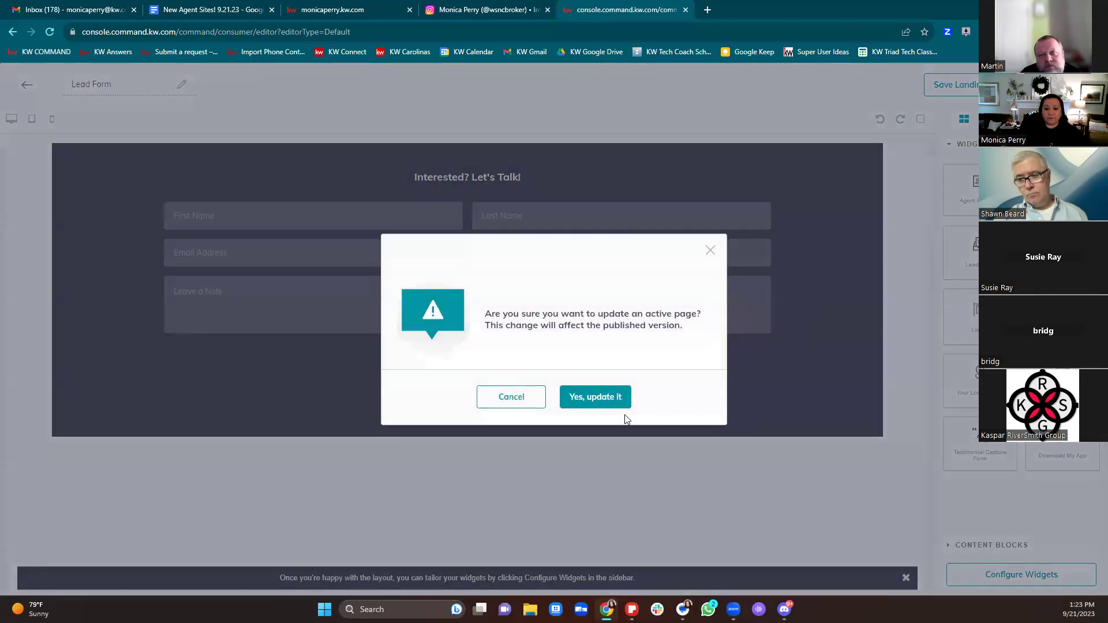
pyautogui.click(617, 398)
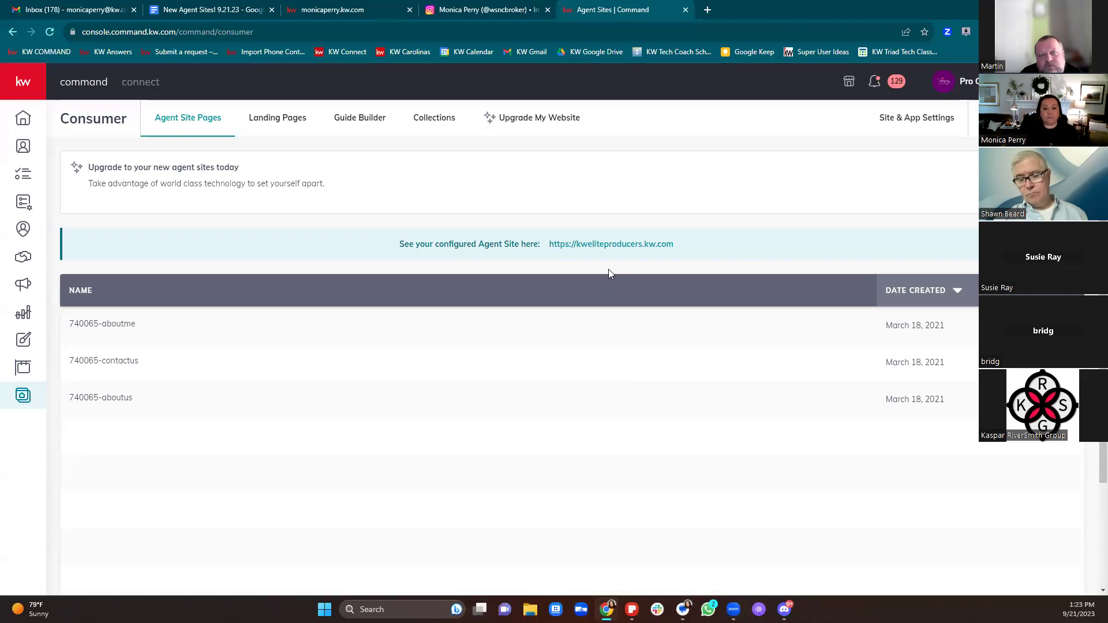
# Step: Open the Lead Form page in the editor, then leave it unchanged
pyautogui.click(282, 122)
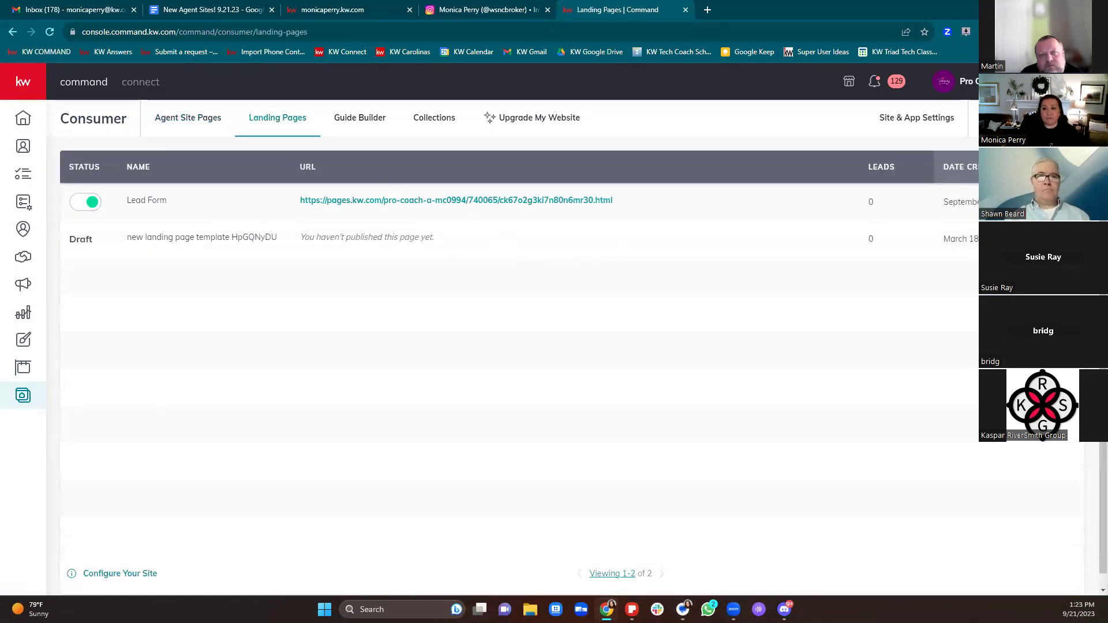
pyautogui.click(1016, 238)
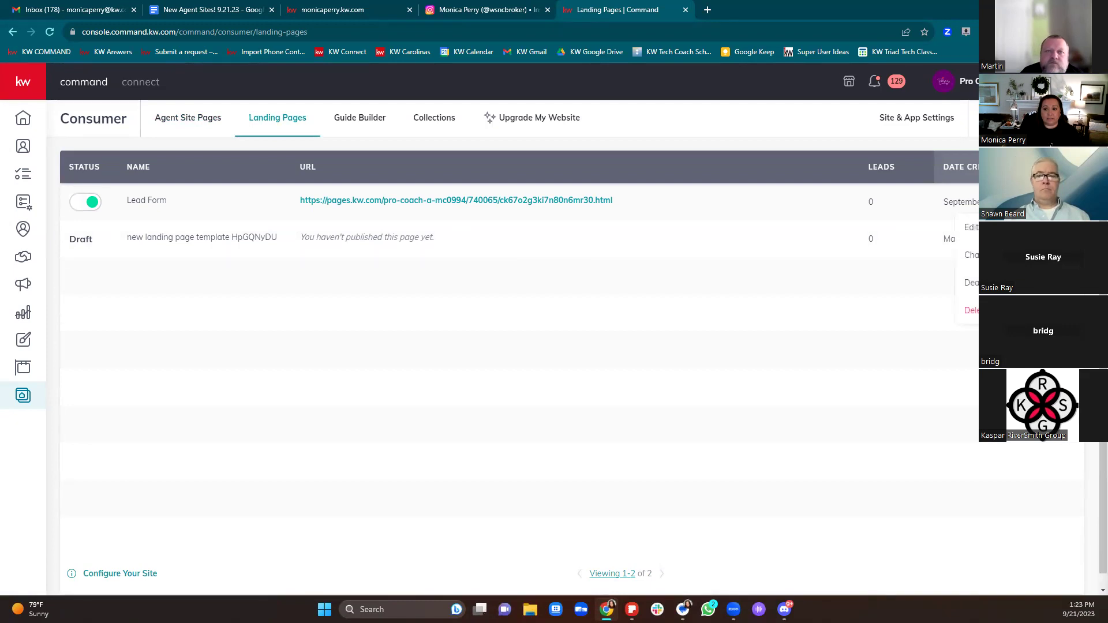
pyautogui.click(972, 228)
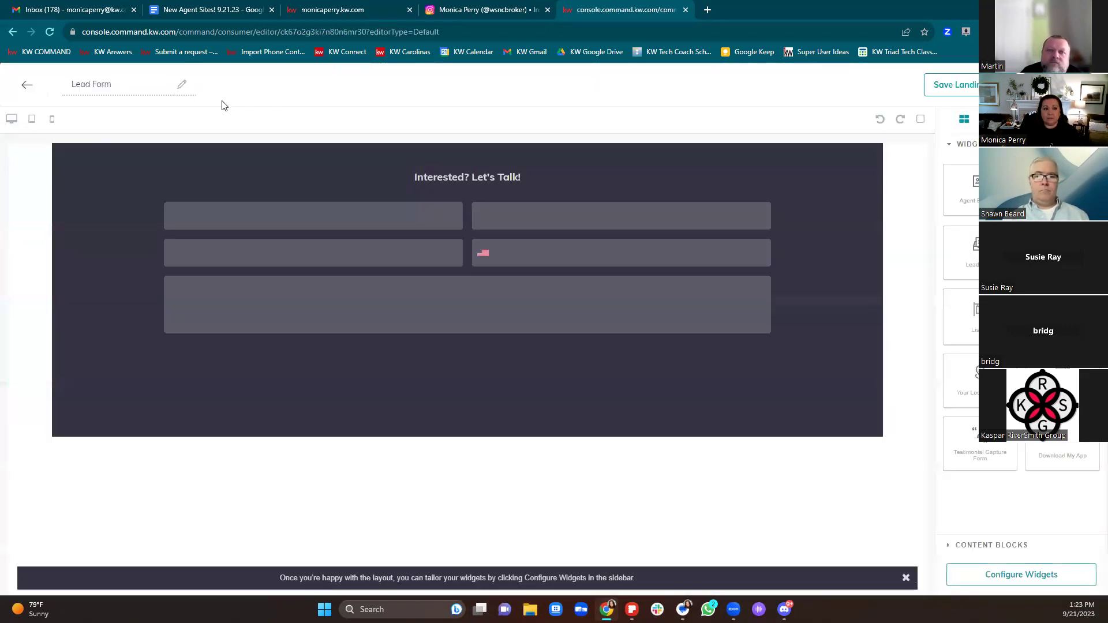
pyautogui.click(27, 85)
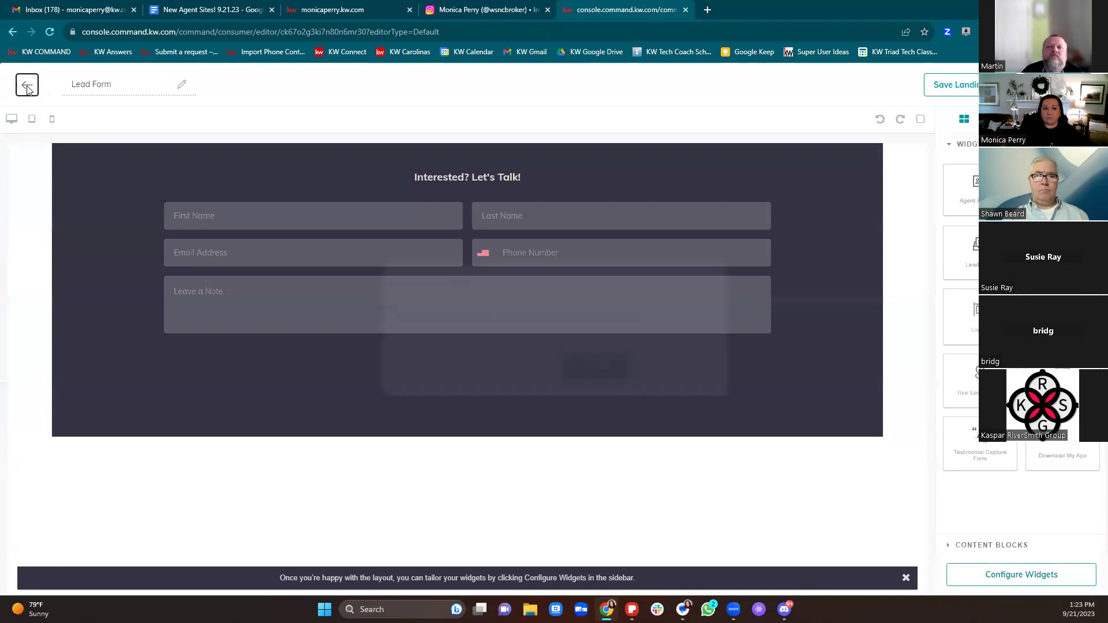
pyautogui.click(599, 370)
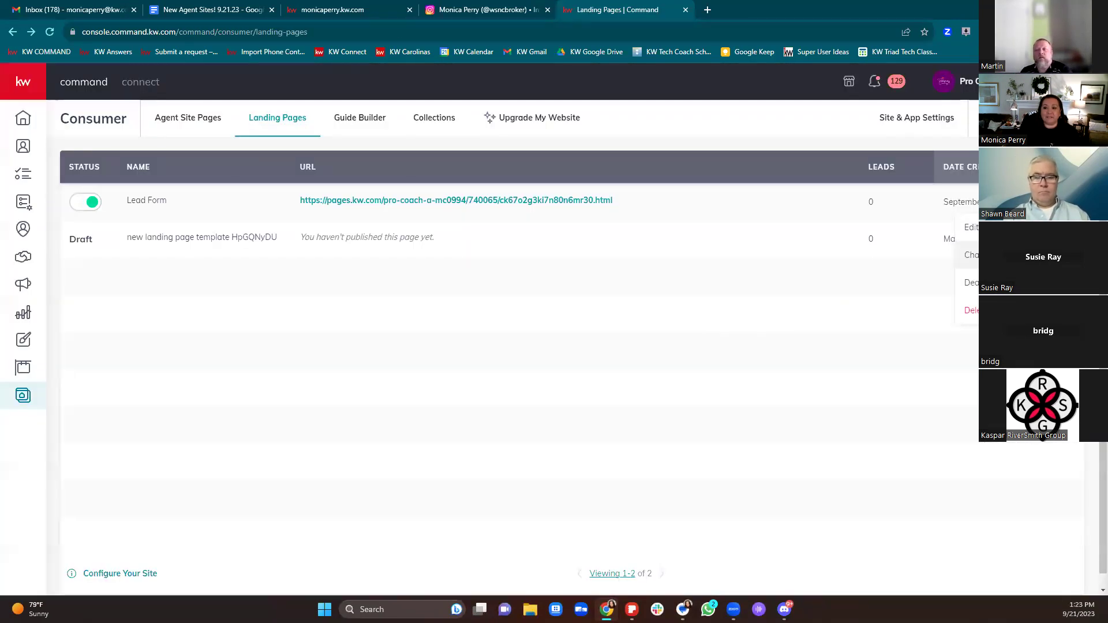
# Step: Change the Lead Form URL slug to 'leadform' and copy the new URL
pyautogui.click(970, 255)
pyautogui.moveTo(706, 307); pyautogui.dragTo(527, 311)
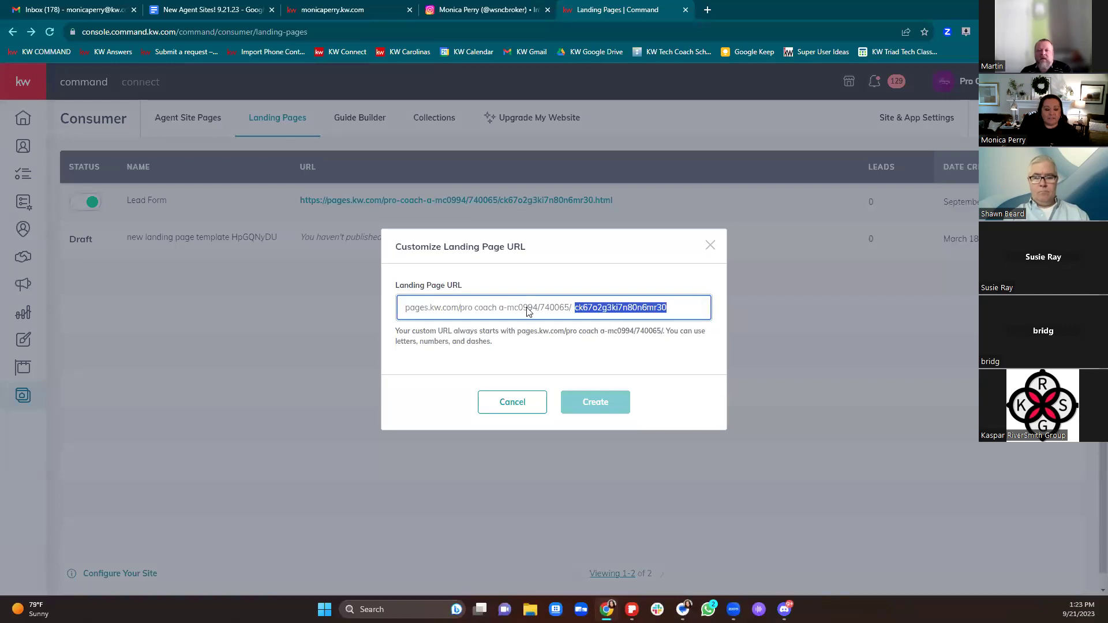
pyautogui.write('leadform')
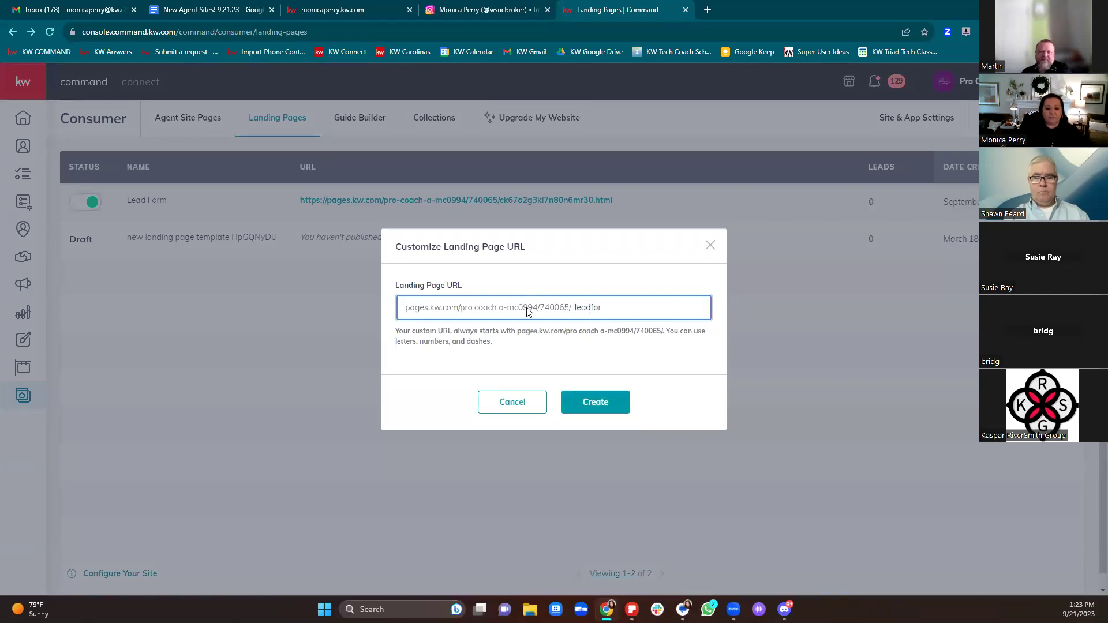
pyautogui.click(593, 401)
pyautogui.moveTo(575, 203); pyautogui.dragTo(596, 195)
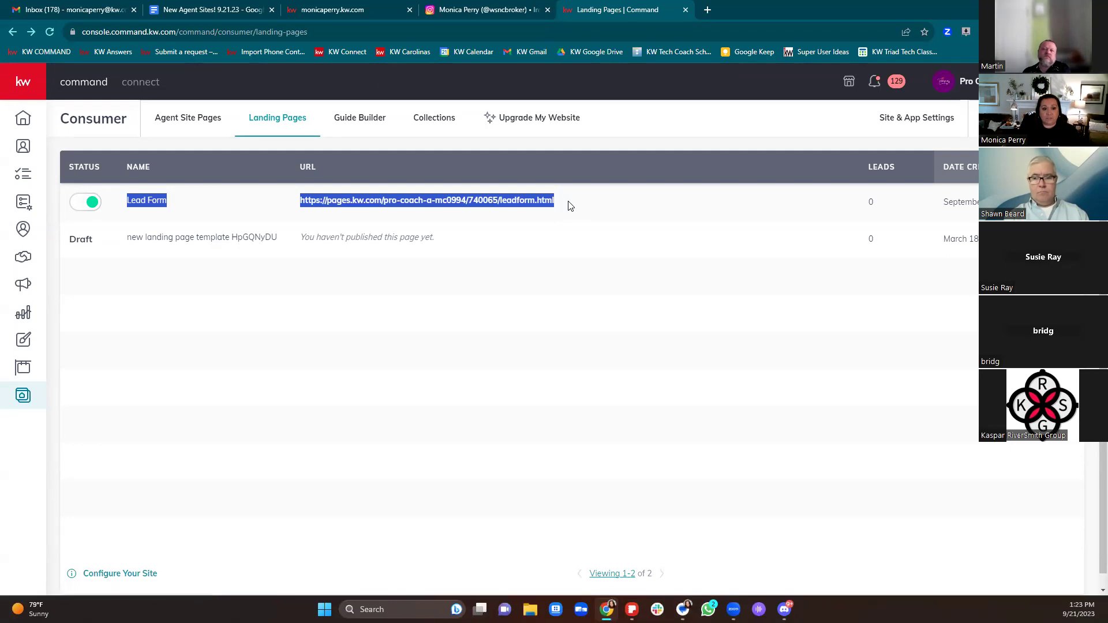
pyautogui.click(585, 206)
pyautogui.moveTo(585, 206); pyautogui.dragTo(310, 202)
pyautogui.hotkey('ctrl', 'c')
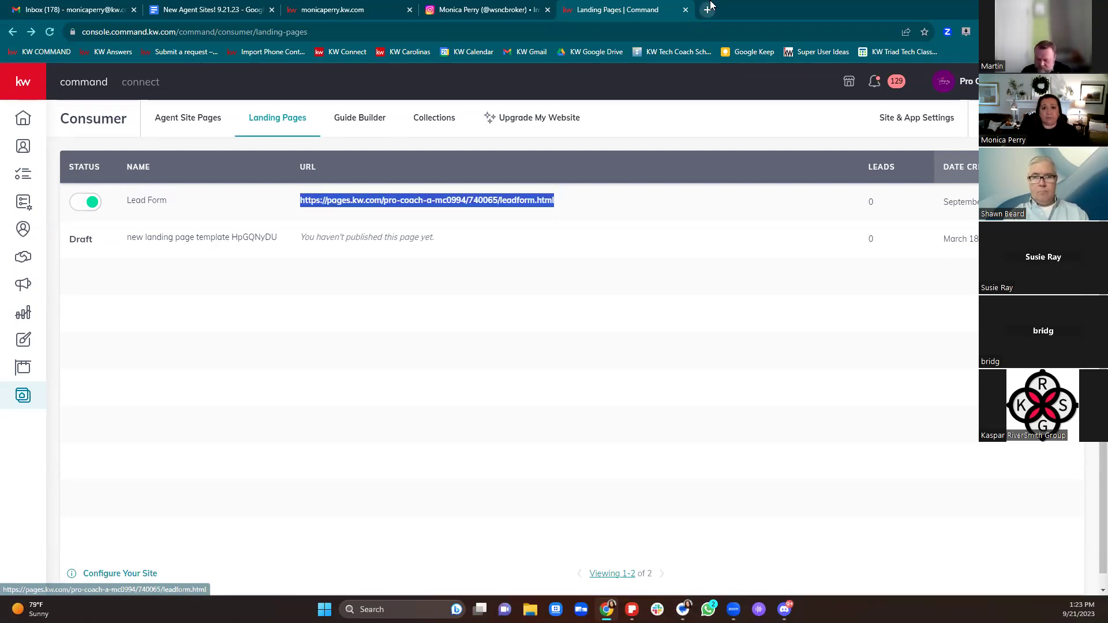
pyautogui.click(708, 10)
# Step: Load the pasted leadform URL to view the live page, then return to Landing Pages
pyautogui.hotkey('ctrl', 'v')
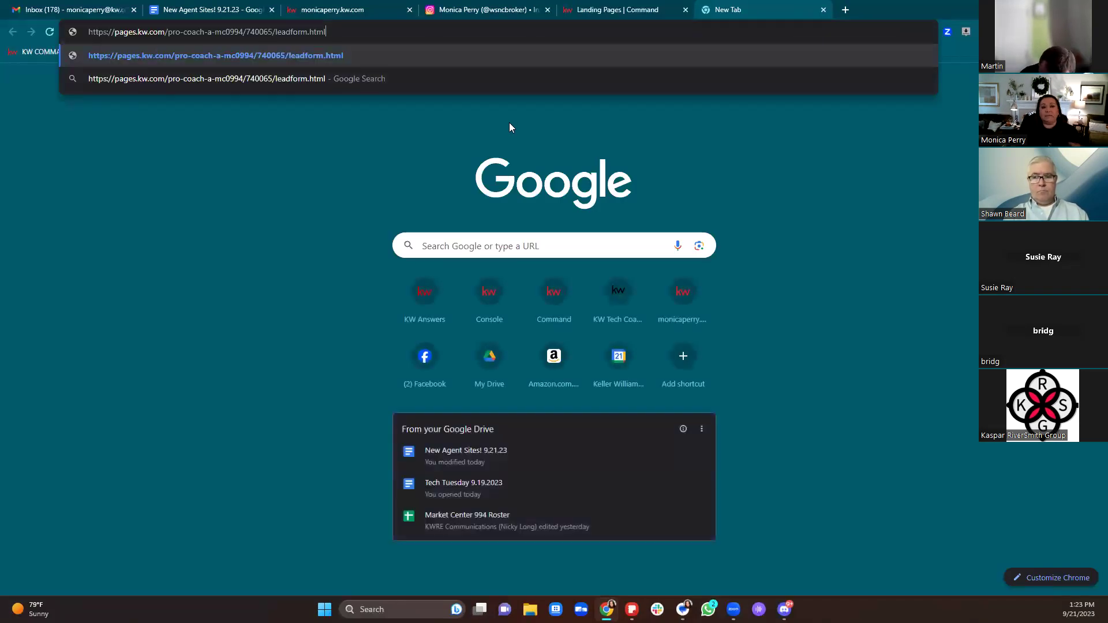
pyautogui.press('Return')
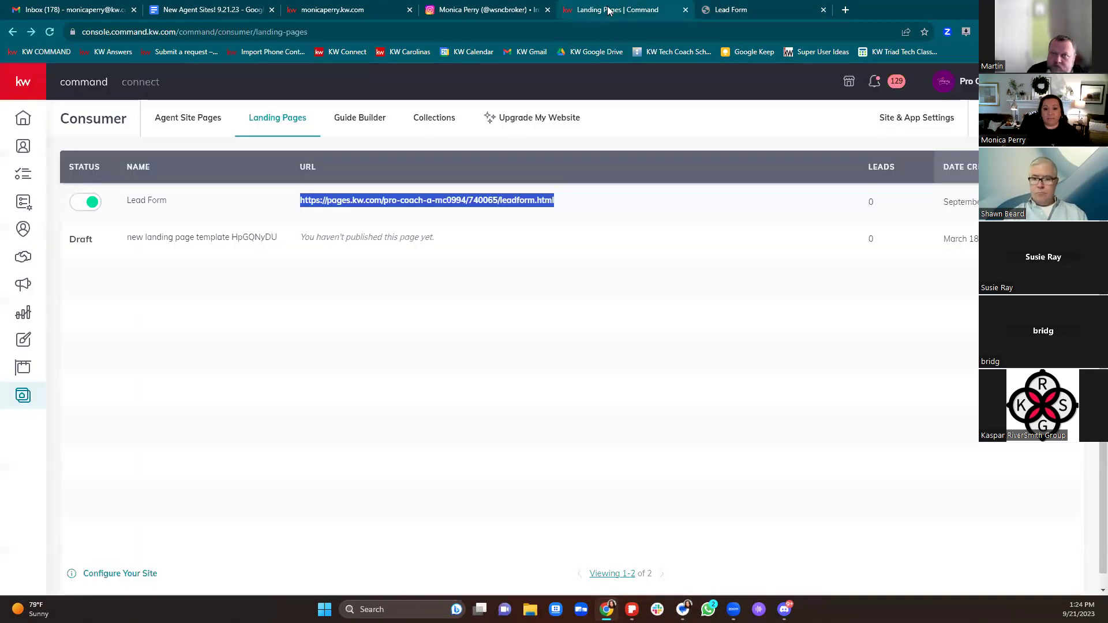
pyautogui.click(611, 11)
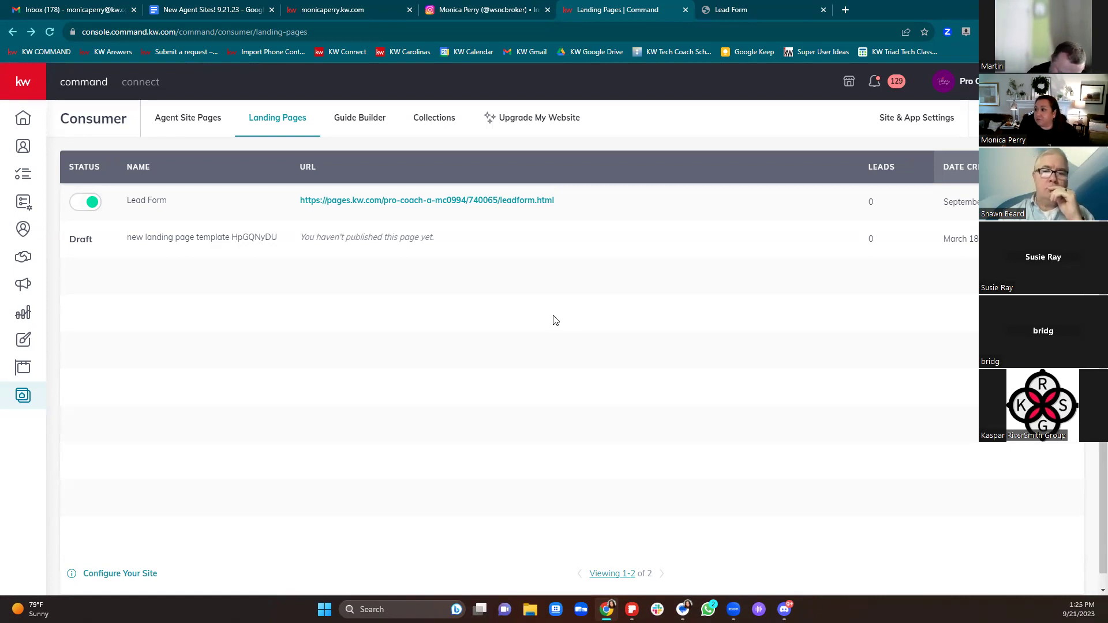
# Step: Open kwtechcoach.com in a new tab and scroll through its classes
pyautogui.click(845, 10)
pyautogui.write('kwtech')
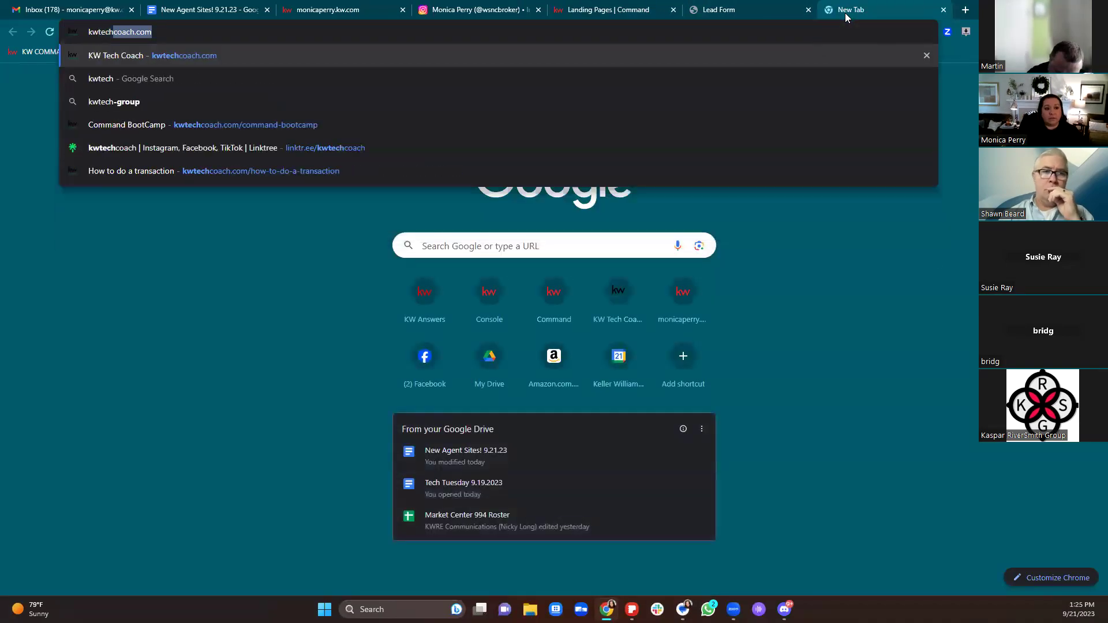
pyautogui.press('Return')
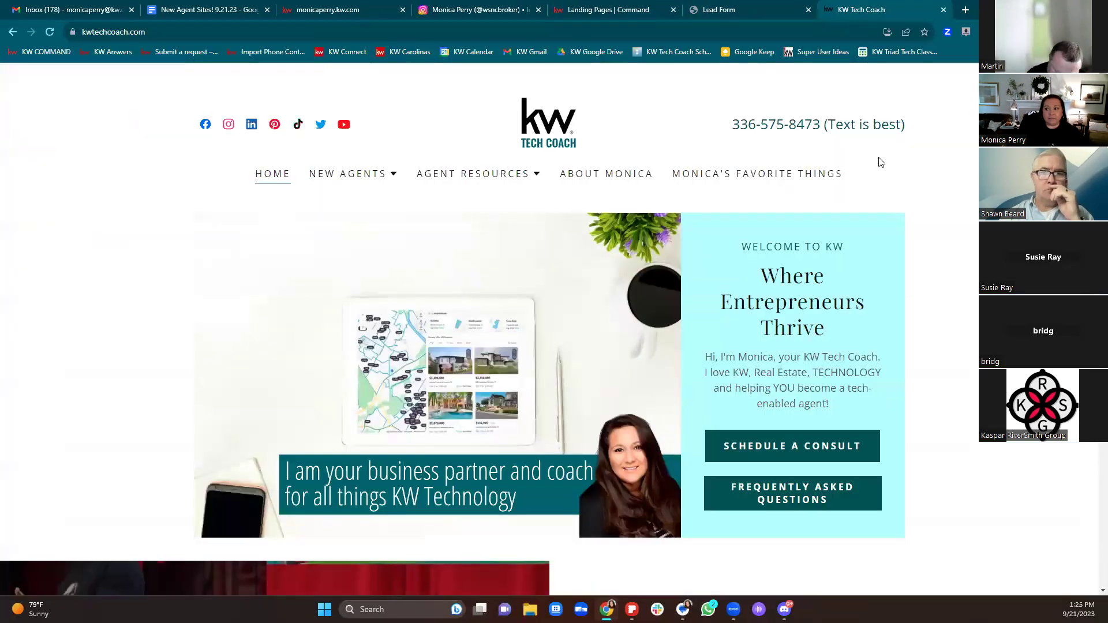
pyautogui.scroll(-15, 940, 266)
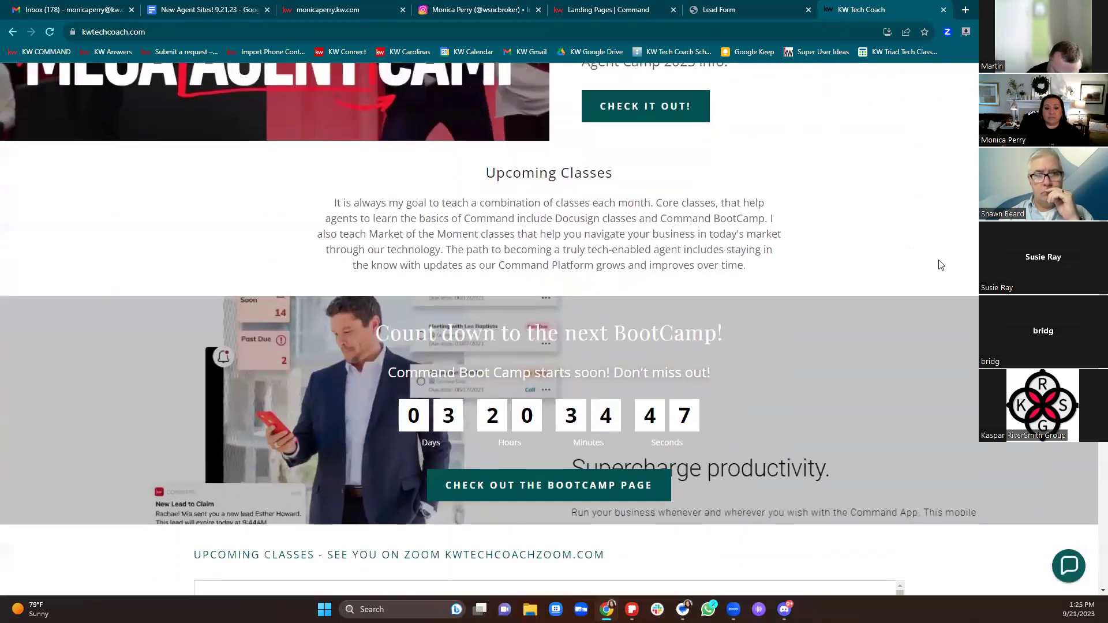
pyautogui.scroll(-10, 940, 267)
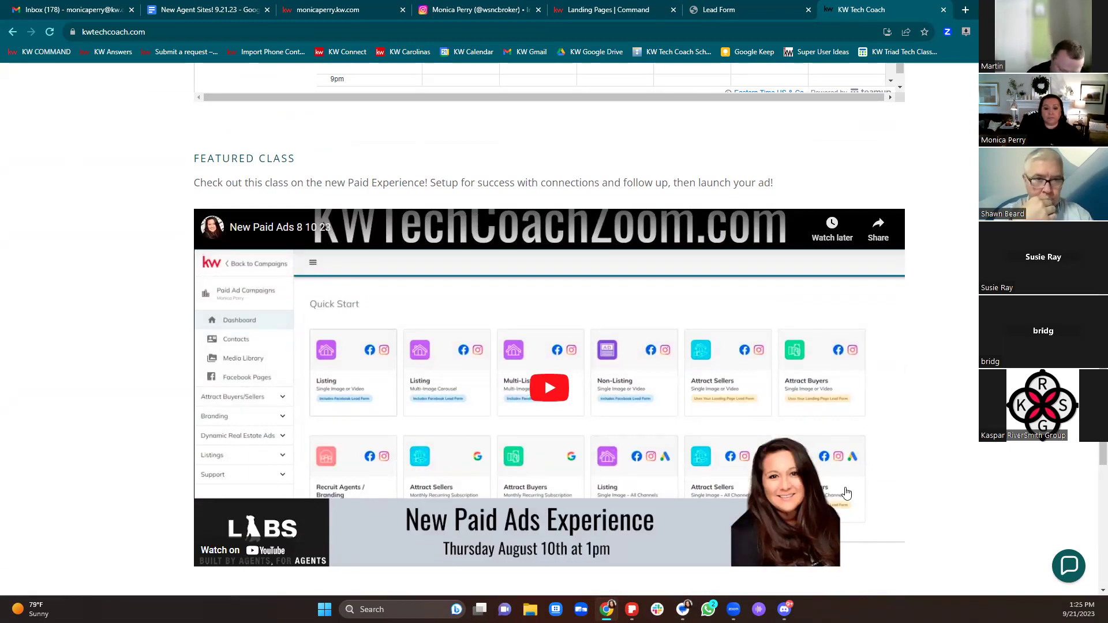
pyautogui.scroll(15, 846, 494)
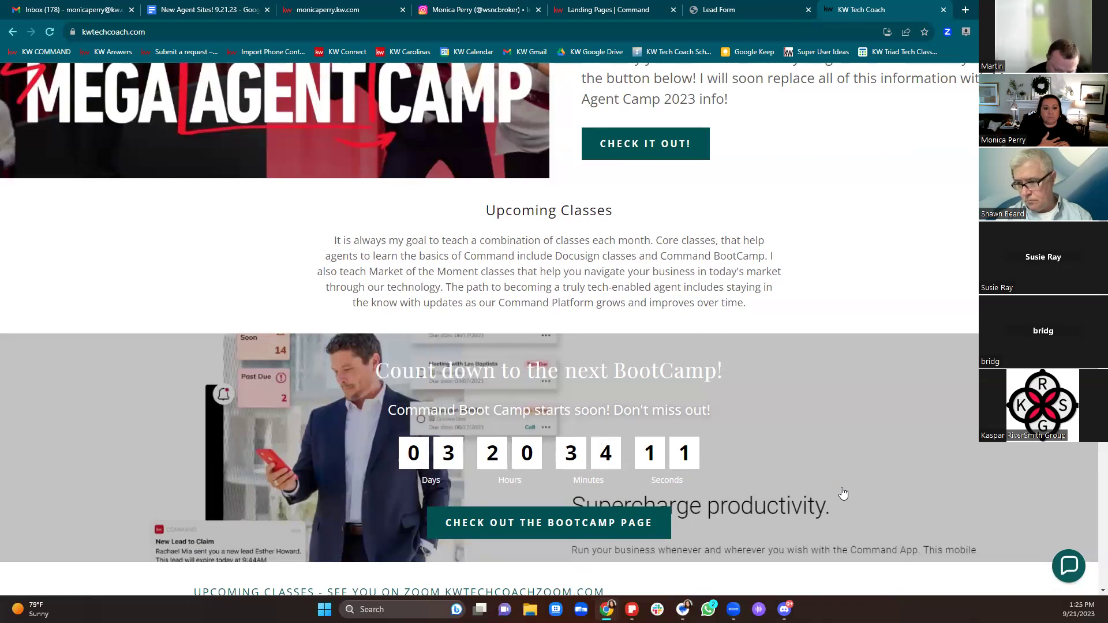
pyautogui.click(203, 10)
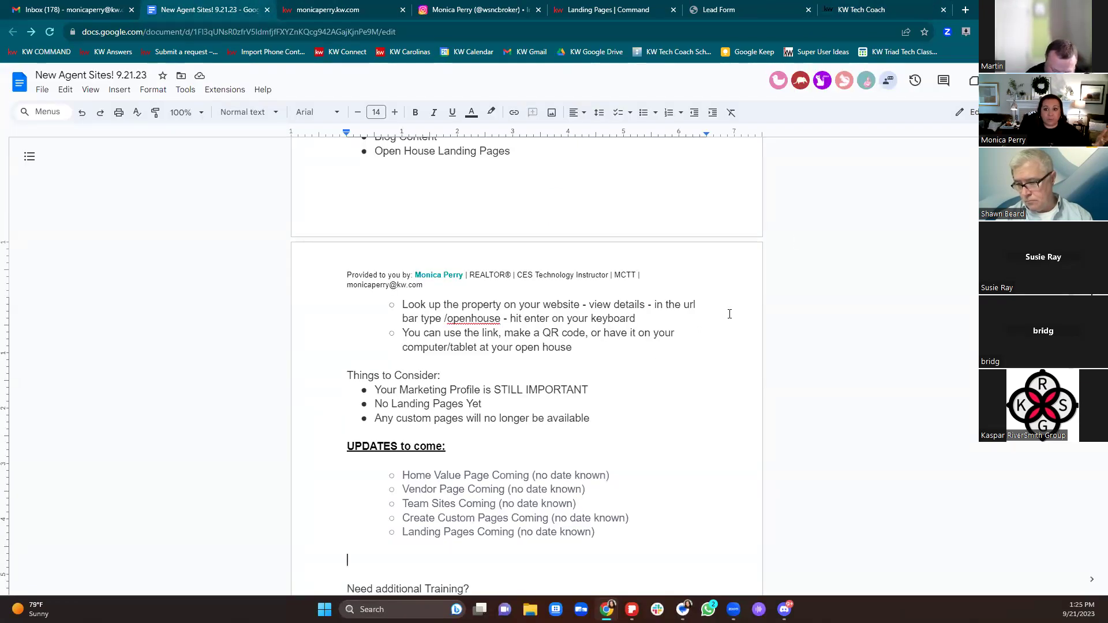
pyautogui.click(866, 10)
pyautogui.scroll(10, 867, 518)
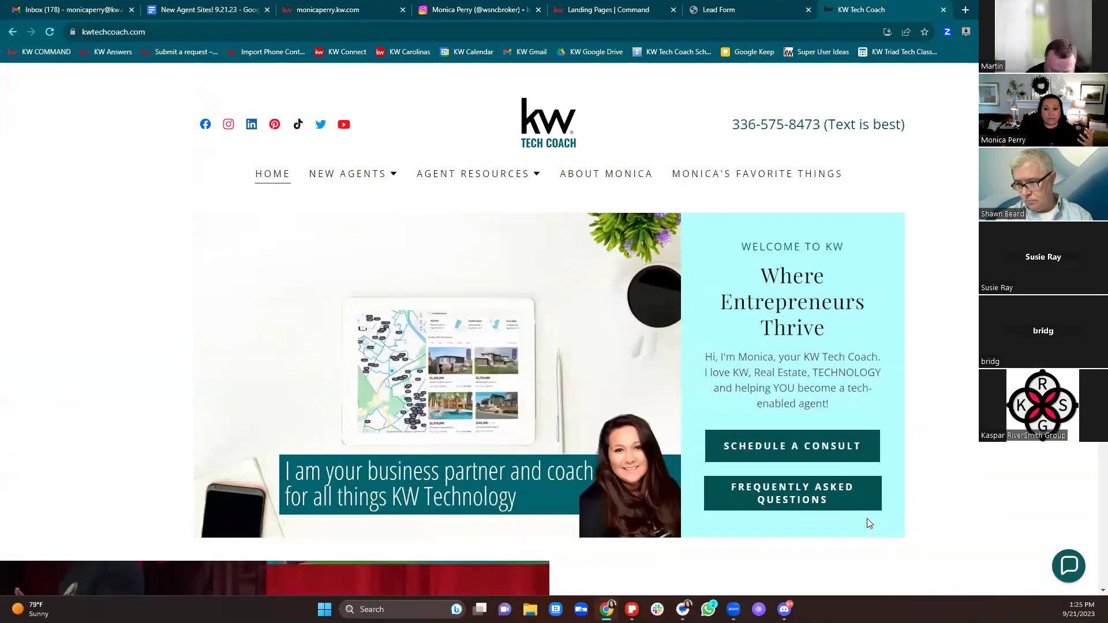
# Step: View the Schedule a Consult booking page, then go back to HOME
pyautogui.click(807, 450)
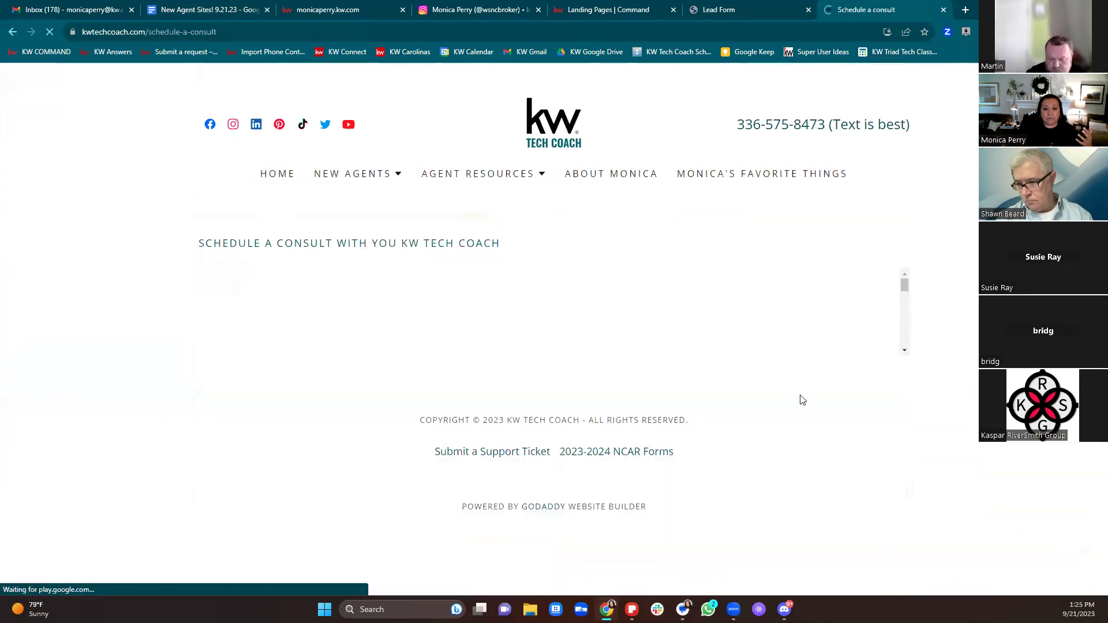
pyautogui.scroll(-3, 803, 400)
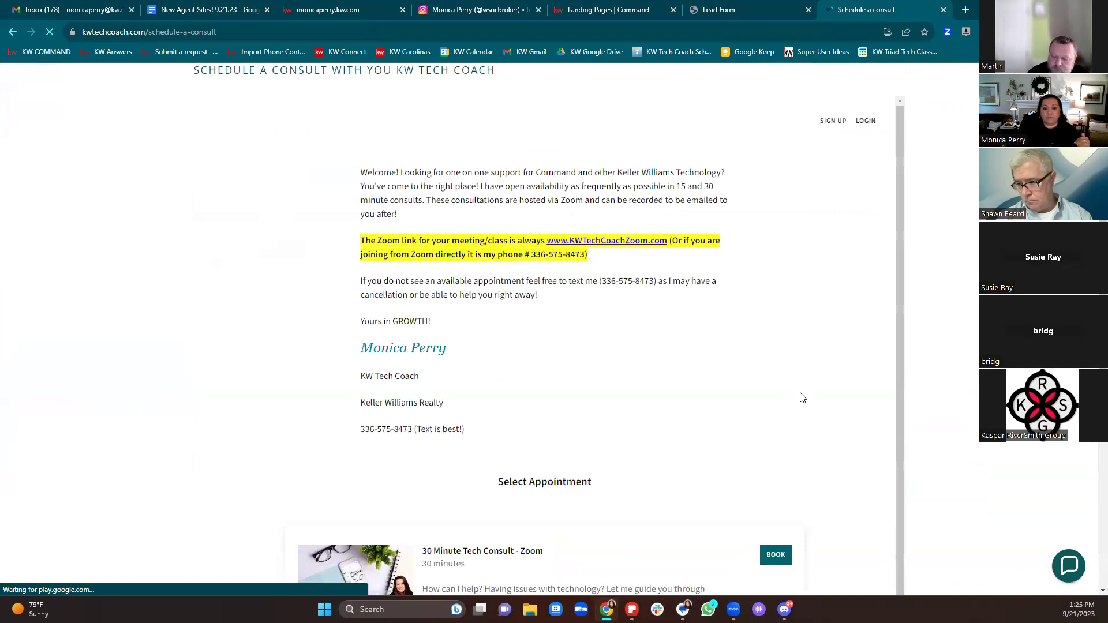
pyautogui.scroll(3, 803, 397)
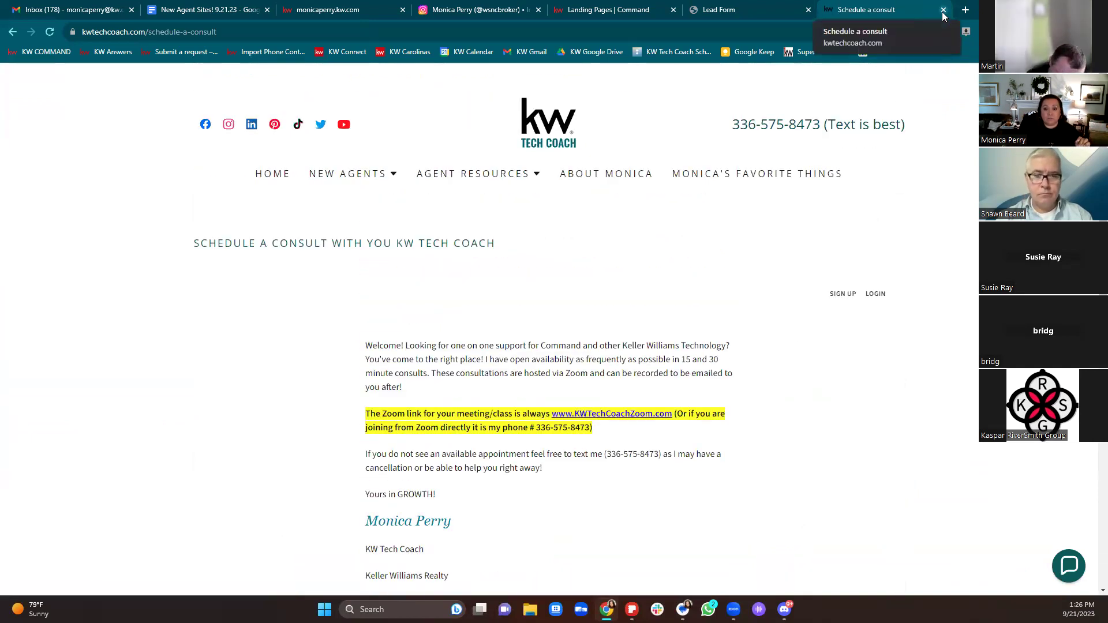
pyautogui.click(269, 174)
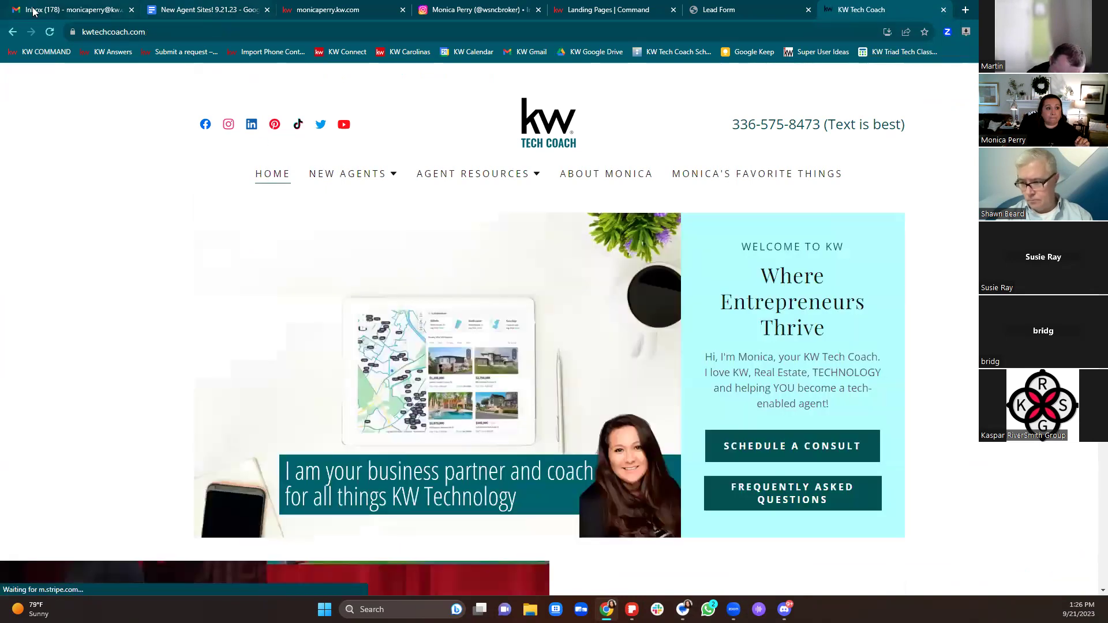
pyautogui.click(203, 10)
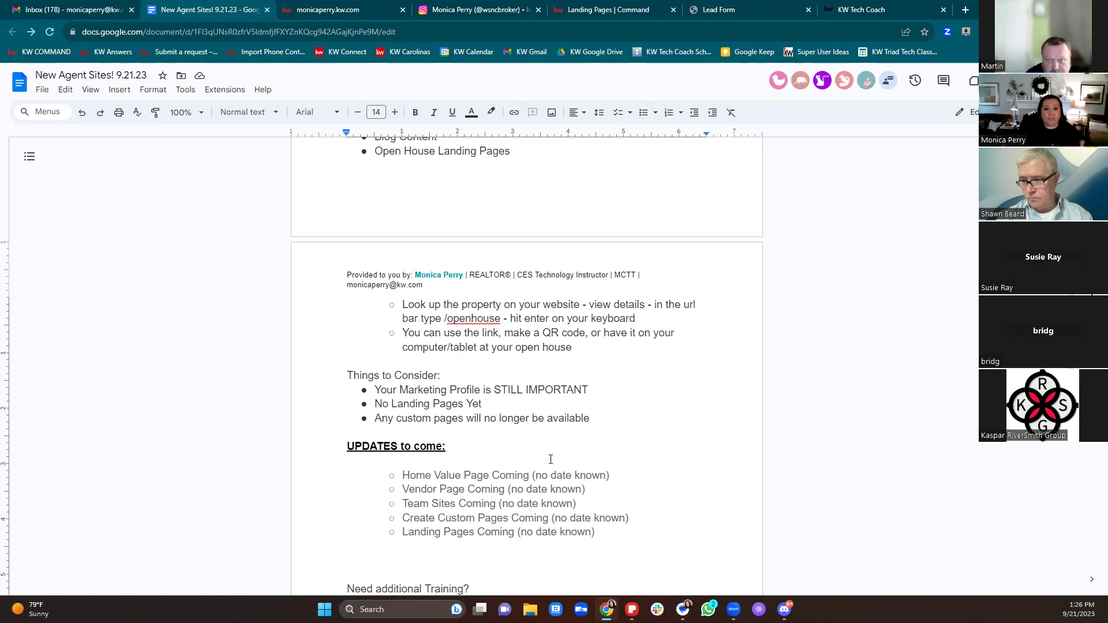
pyautogui.scroll(-1, 554, 460)
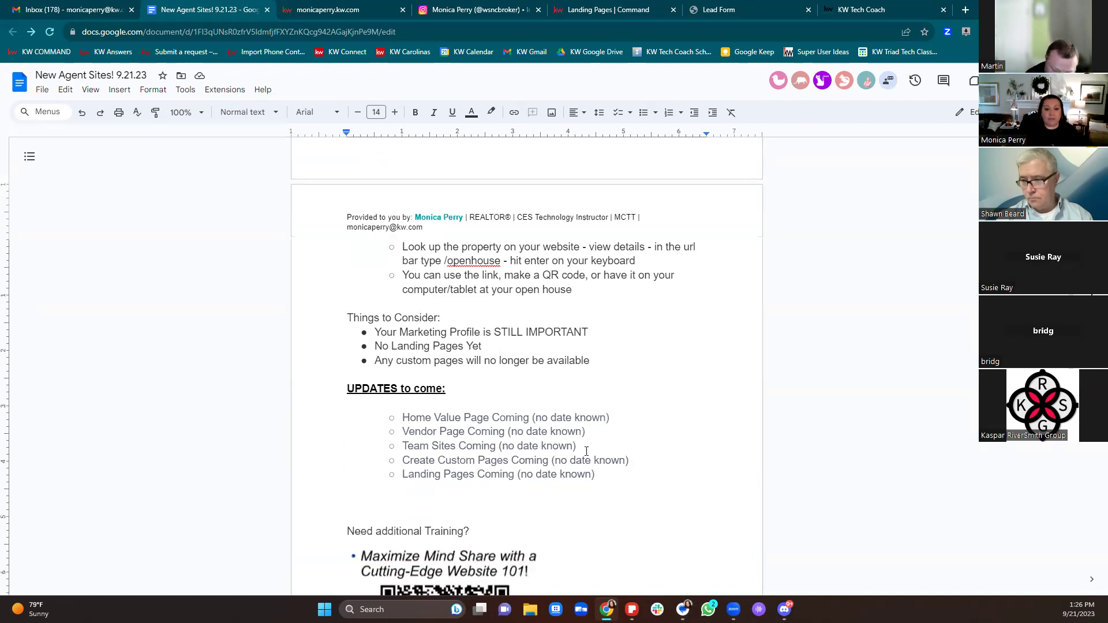
pyautogui.scroll(-1, 588, 451)
pyautogui.scroll(-1, 588, 451)
pyautogui.moveTo(403, 303); pyautogui.dragTo(622, 300)
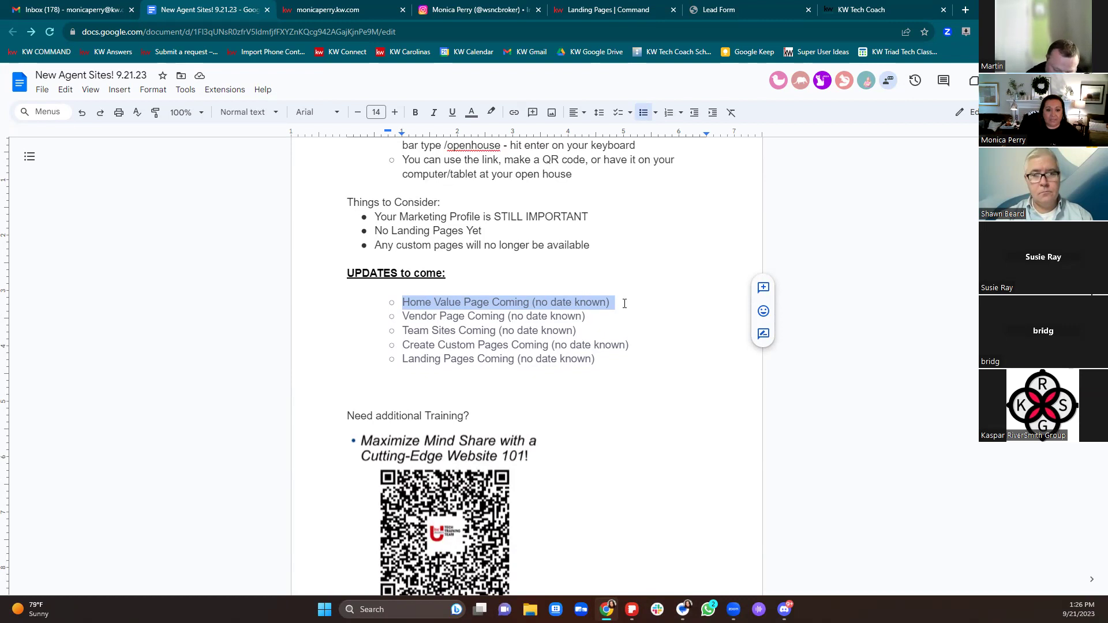
pyautogui.tripleClick(413, 319)
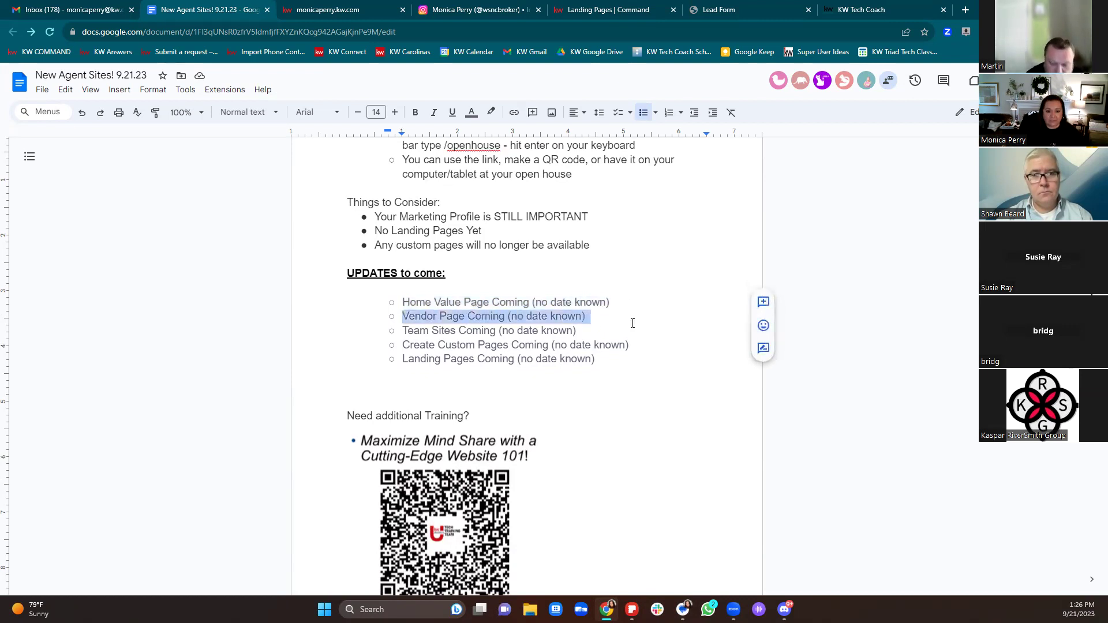
pyautogui.moveTo(403, 335); pyautogui.dragTo(591, 334)
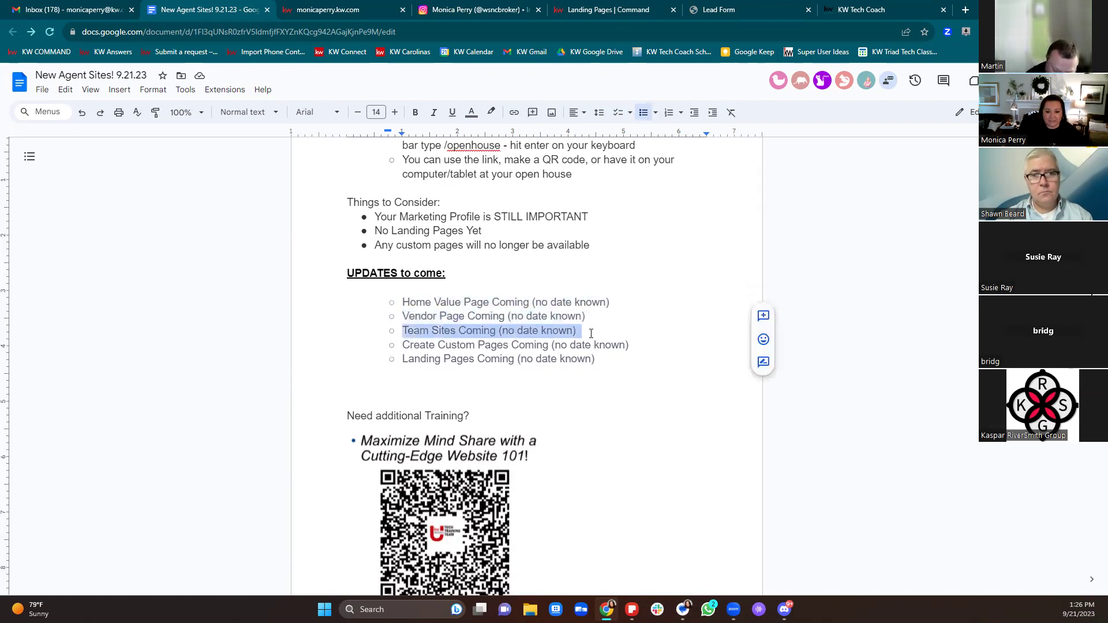
pyautogui.moveTo(406, 345); pyautogui.dragTo(664, 348)
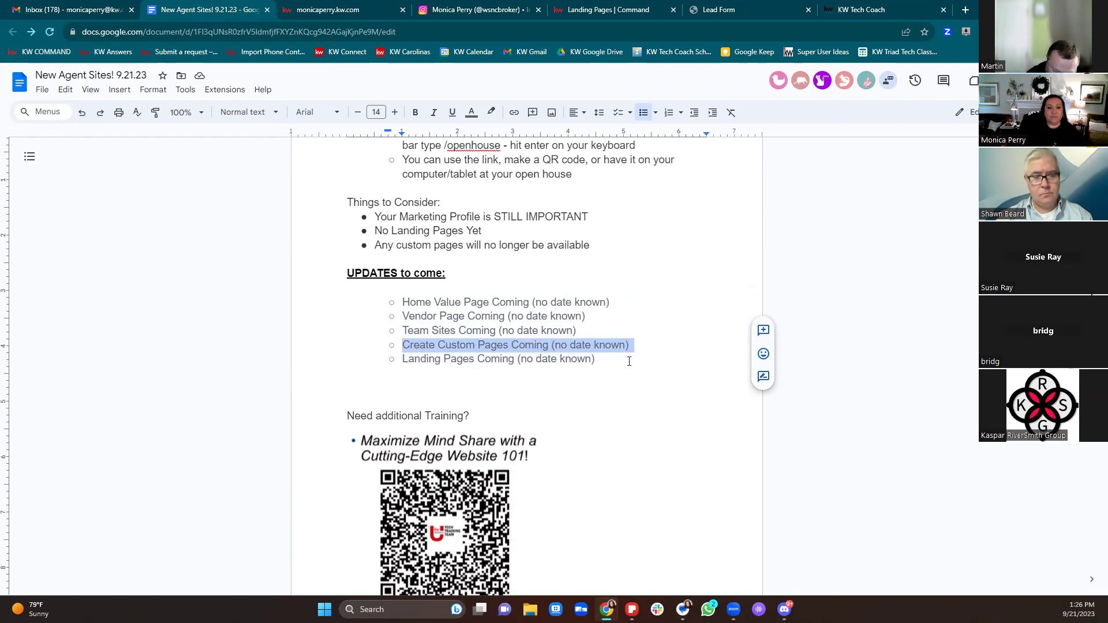
pyautogui.click(598, 359)
pyautogui.keyDown('shift'); pyautogui.click(404, 358); pyautogui.keyUp('shift')
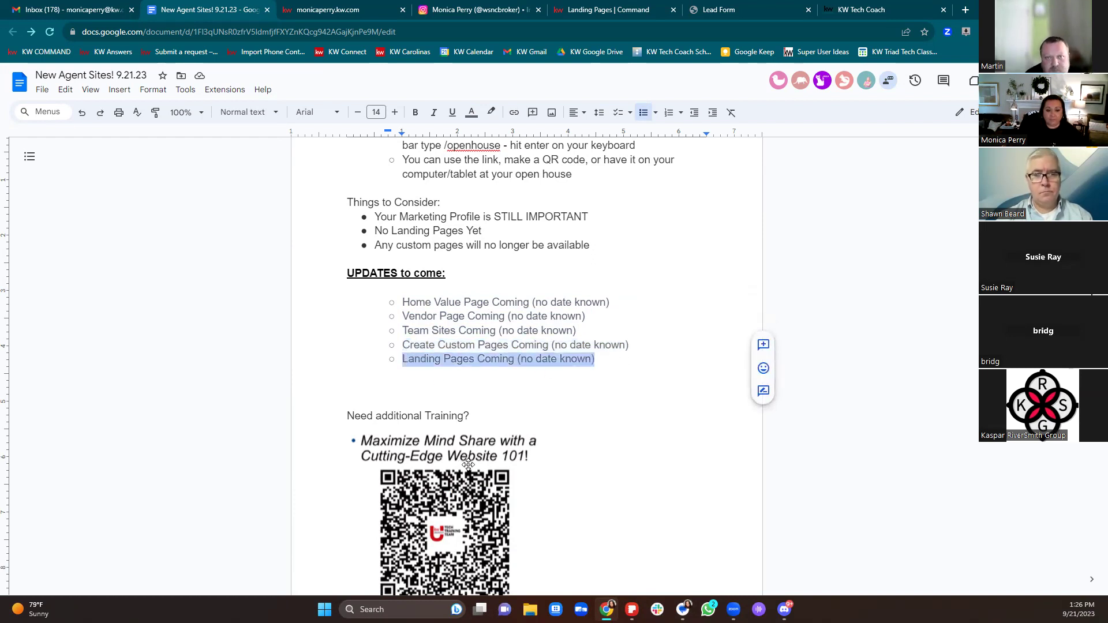
pyautogui.scroll(-3, 525, 460)
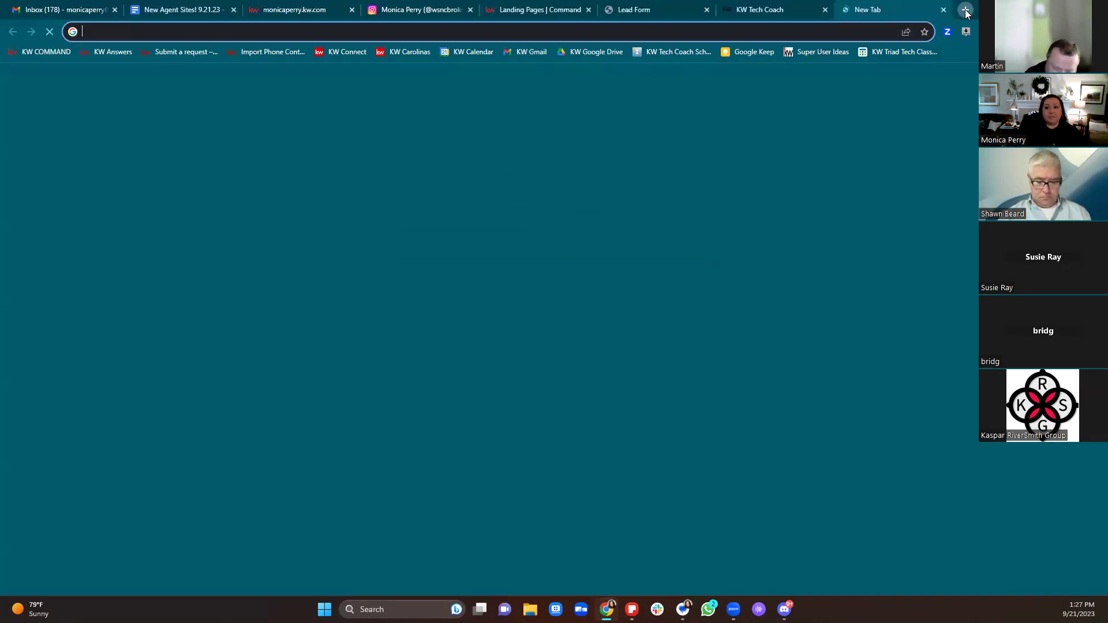
# Step: Search answers.kw.com for 'site', read Set Up Your Agent Site, and close the tab
pyautogui.click(965, 10)
pyautogui.write('answers.kw.com')
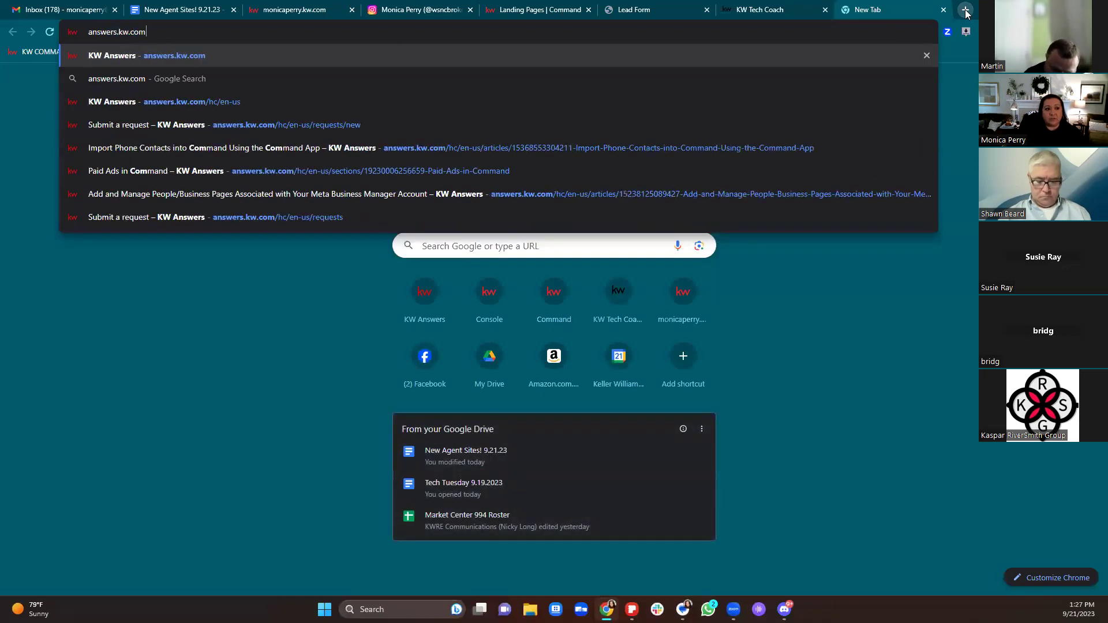
pyautogui.press('Return')
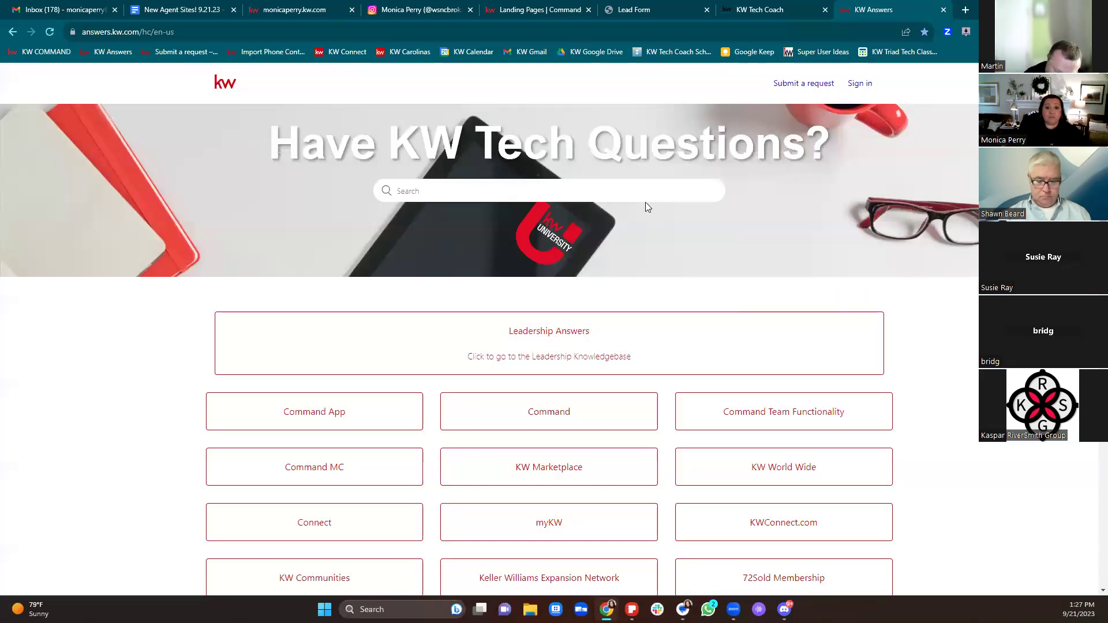
pyautogui.write('site')
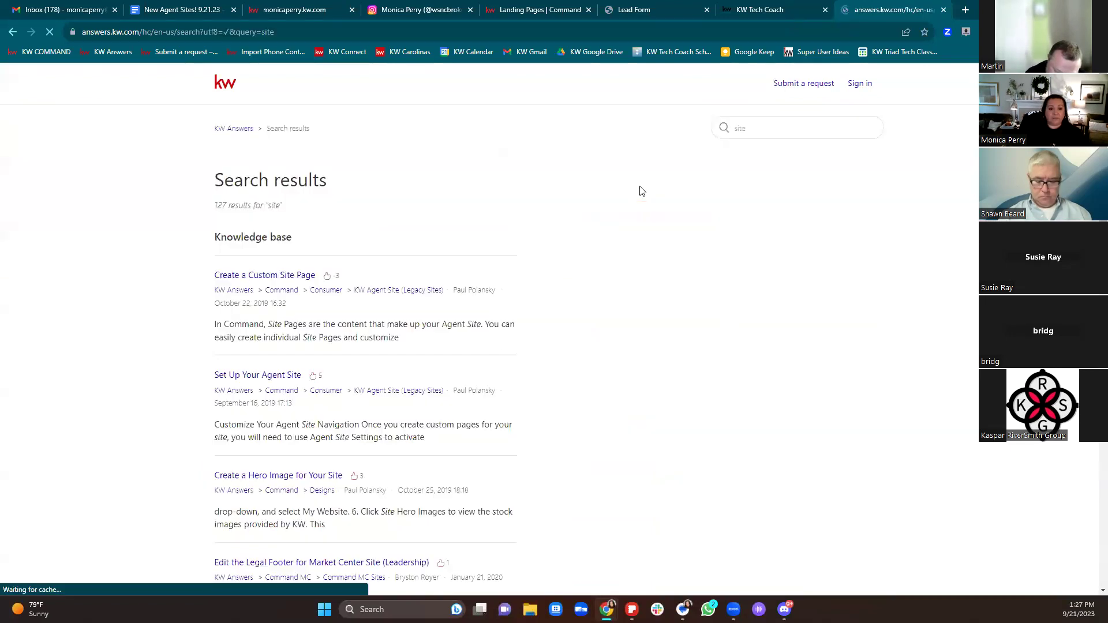
pyautogui.click(265, 376)
pyautogui.scroll(-4, 767, 425)
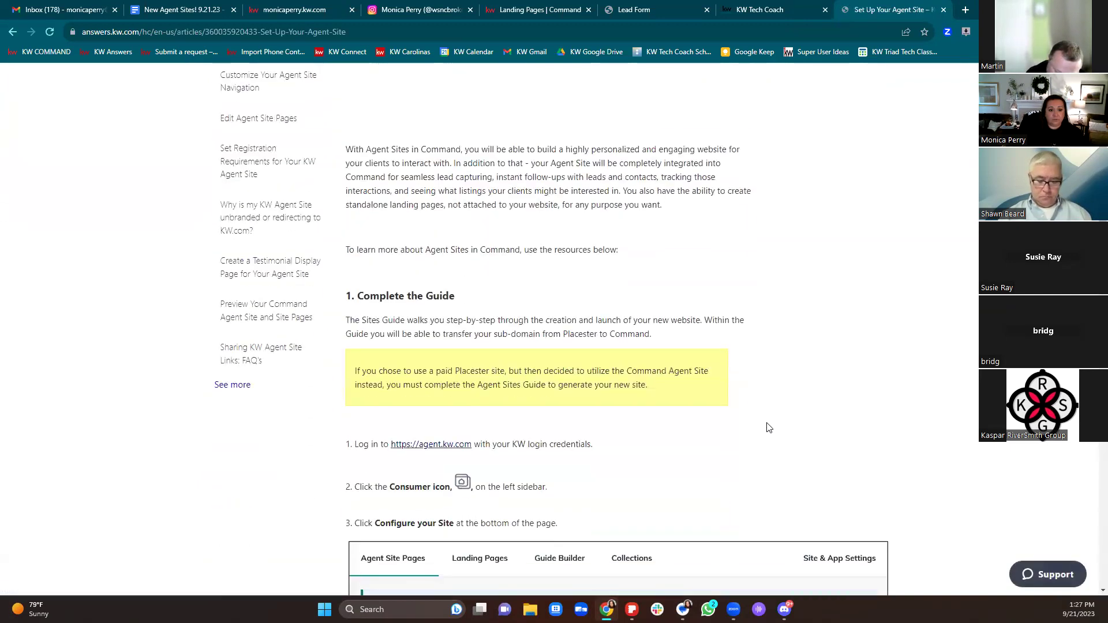
pyautogui.scroll(-6, 815, 431)
pyautogui.scroll(-20, 817, 432)
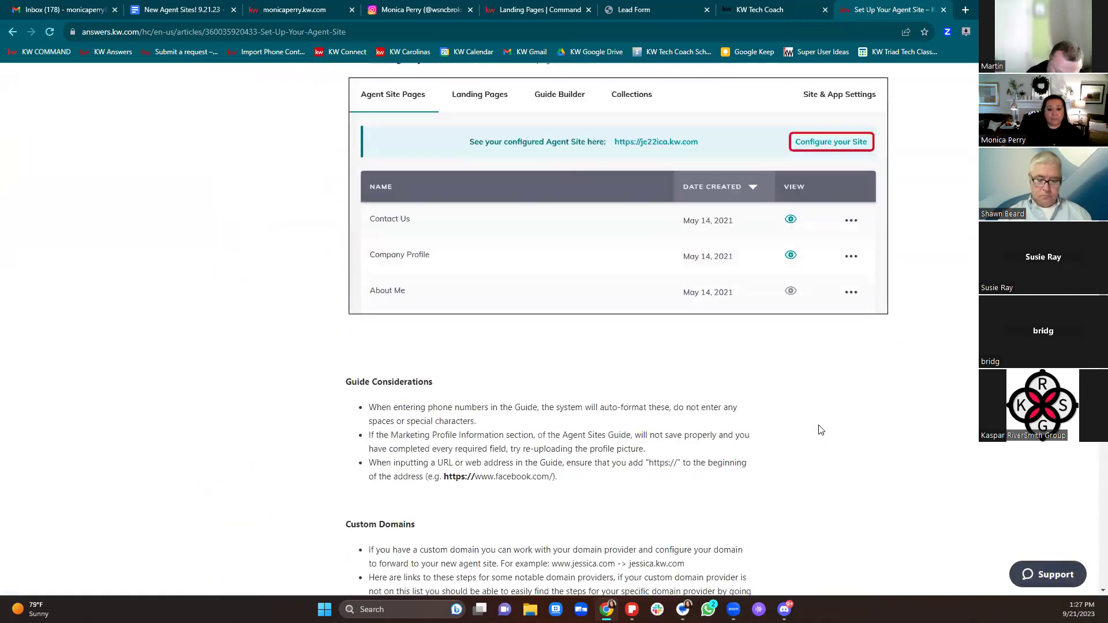
pyautogui.scroll(20, 825, 403)
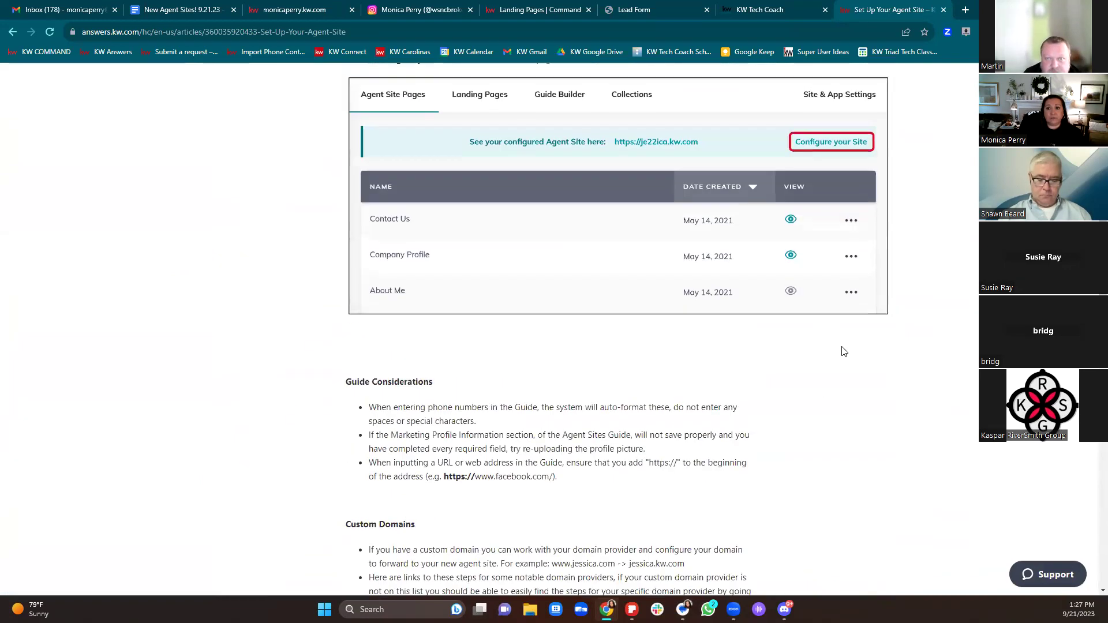
pyautogui.click(945, 10)
# Step: Scroll the New Agent Sites notes down to the QR code, then return to Landing Pages
pyautogui.scroll(1, 596, 467)
pyautogui.scroll(15, 596, 468)
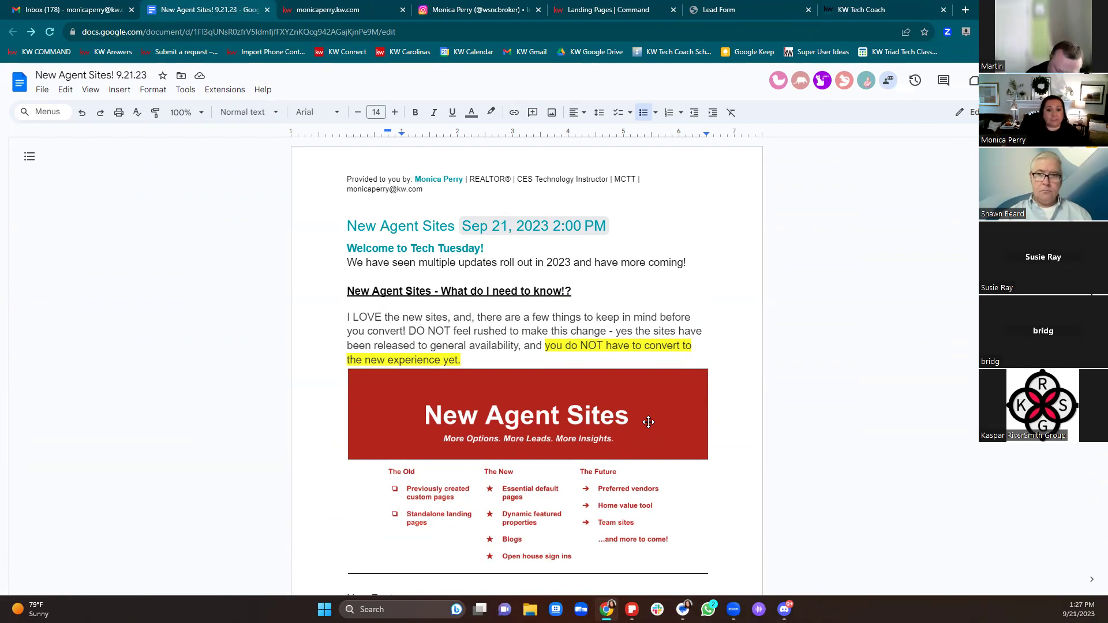
pyautogui.scroll(-3, 620, 393)
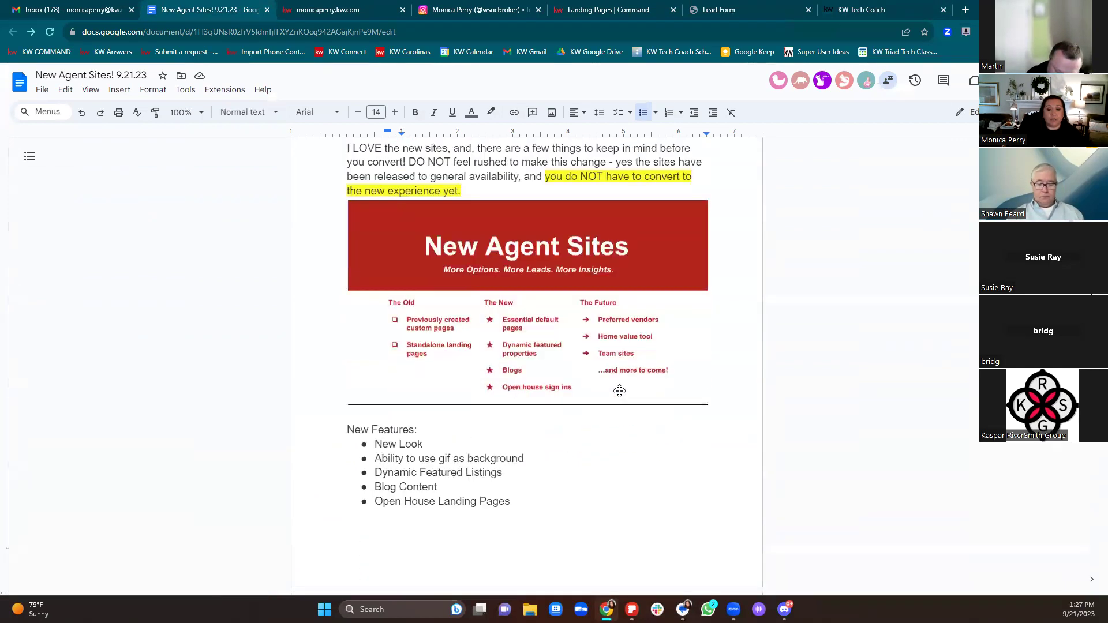
pyautogui.scroll(-1, 620, 391)
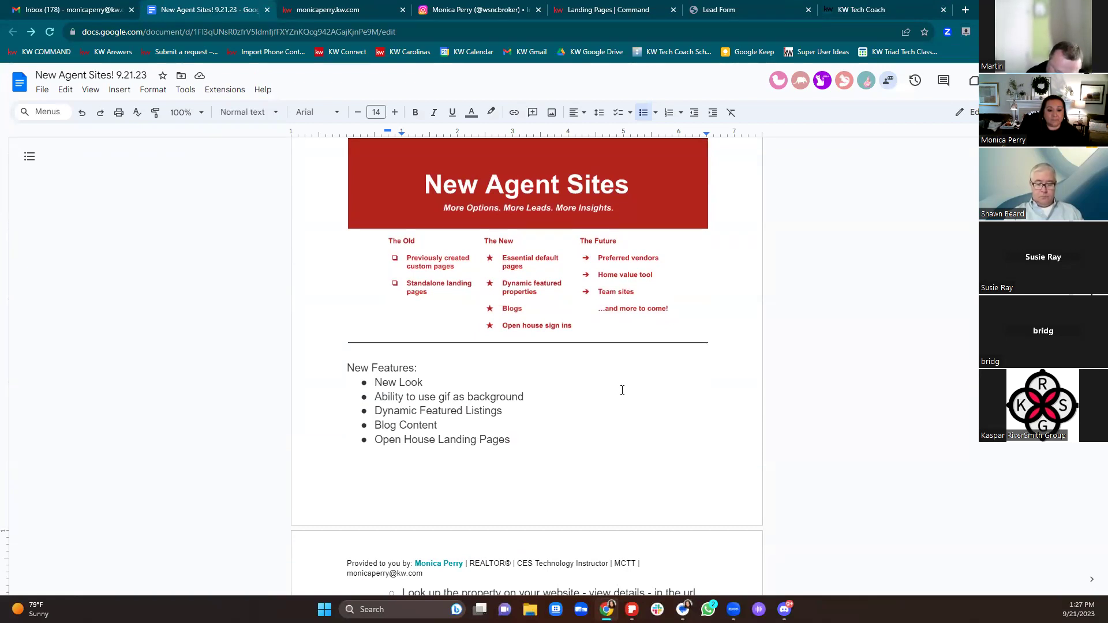
pyautogui.scroll(-6, 623, 388)
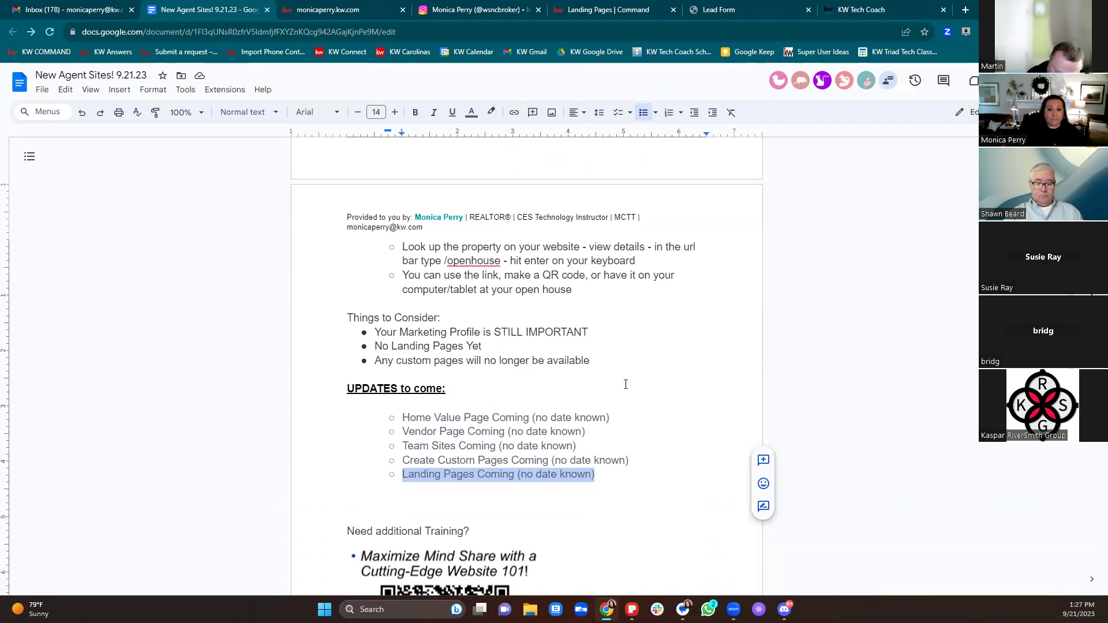
pyautogui.scroll(-3, 626, 384)
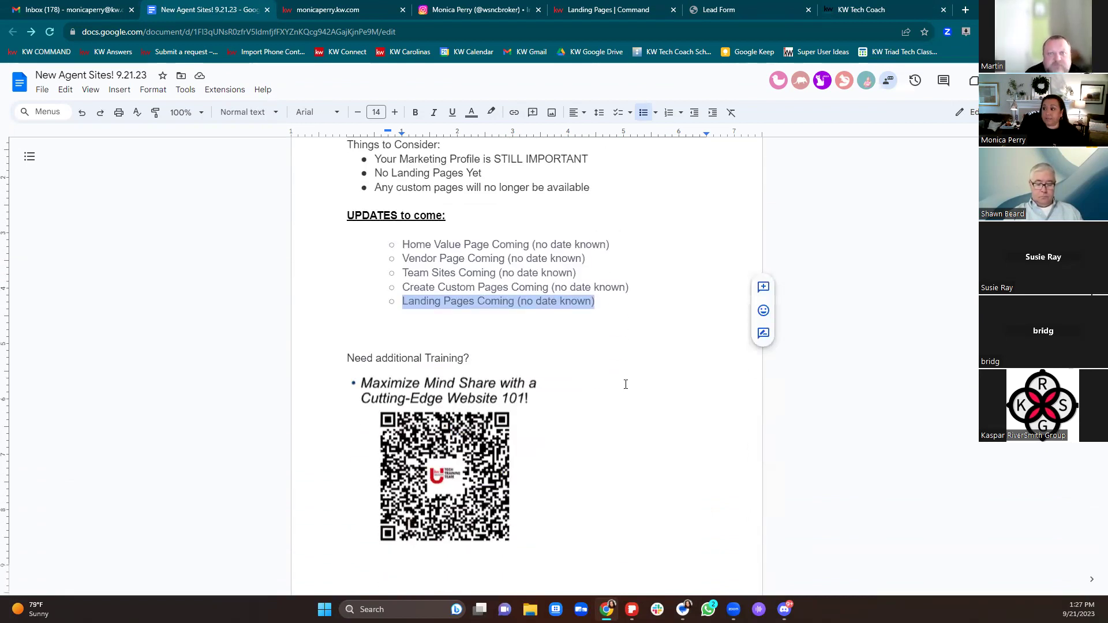
pyautogui.scroll(-3, 626, 384)
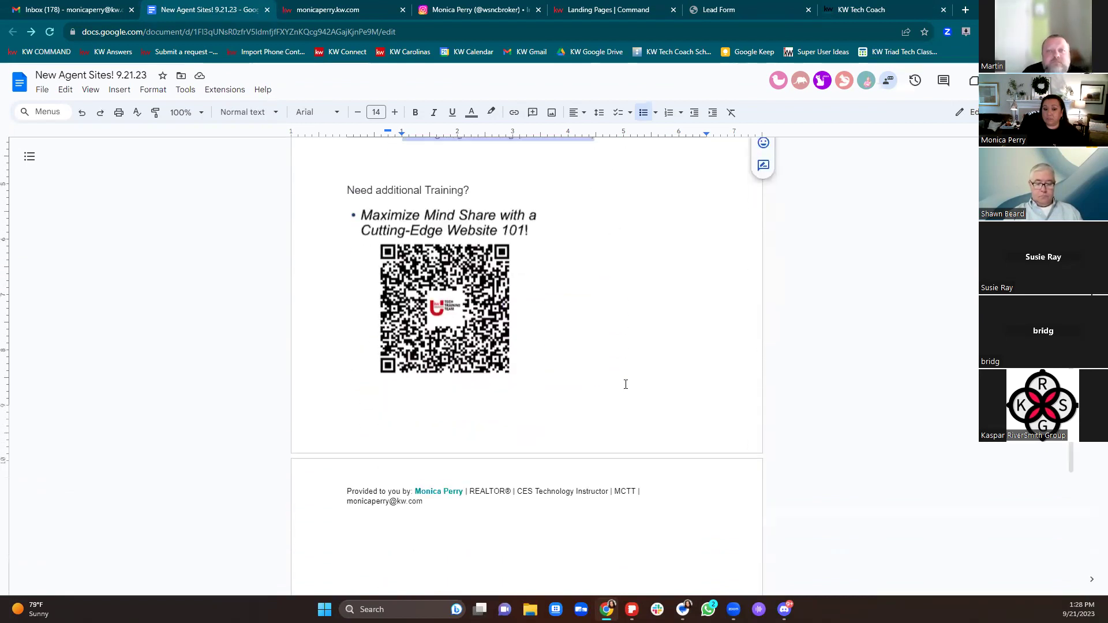
pyautogui.click(590, 13)
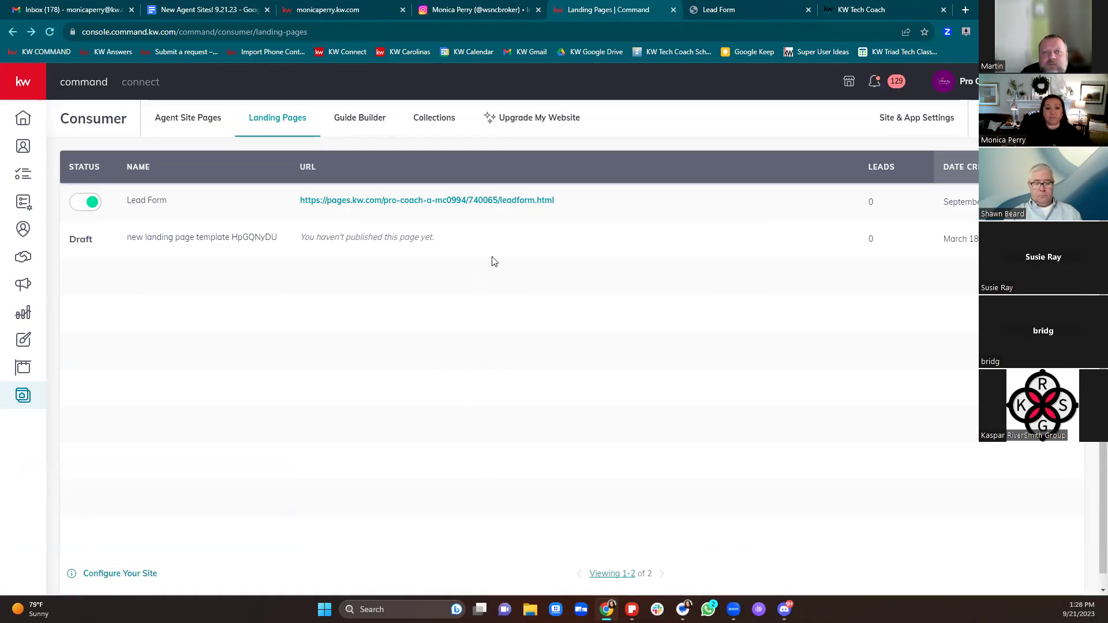
# Step: Open the Upgrade My Website introduction and highlight its Agent Sites benefits, including flexible editing
pyautogui.click(547, 121)
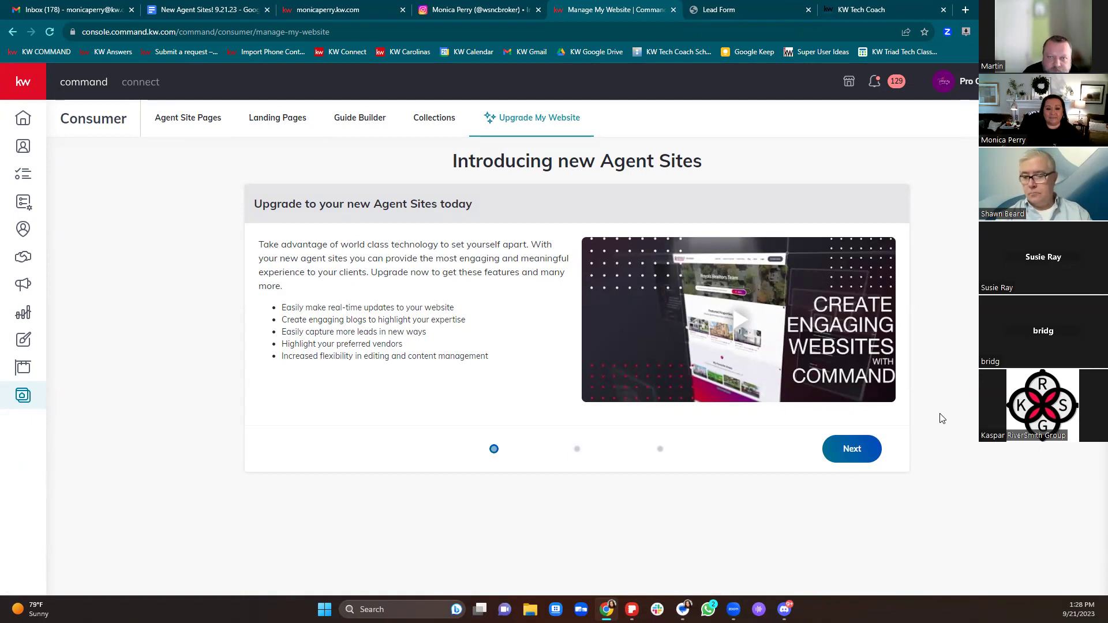
pyautogui.moveTo(282, 308); pyautogui.dragTo(490, 332)
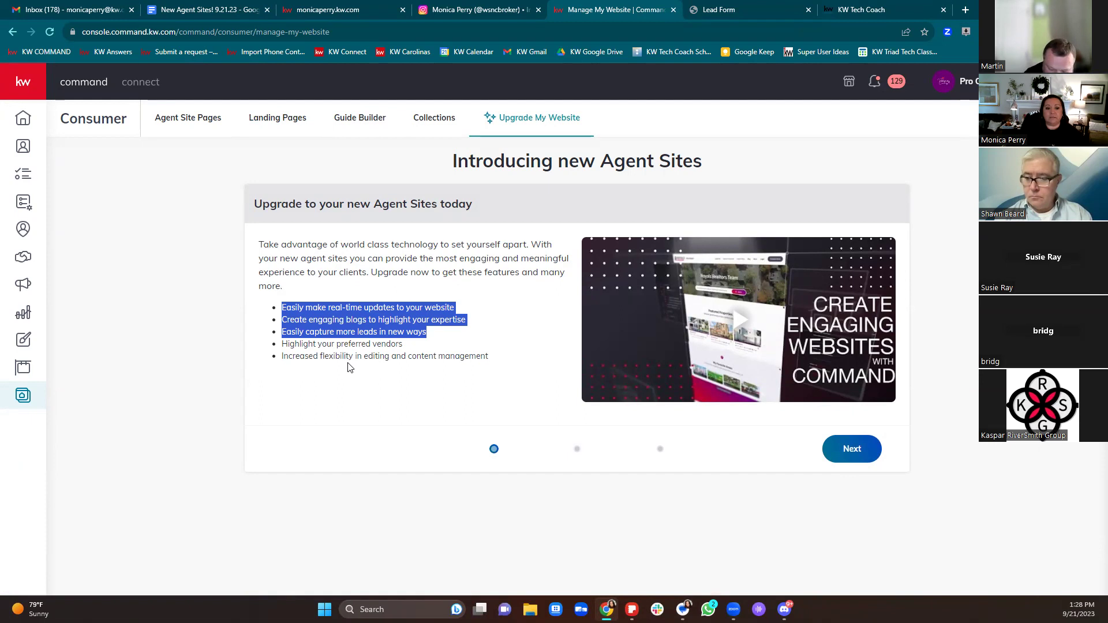
pyautogui.moveTo(349, 358); pyautogui.dragTo(469, 359)
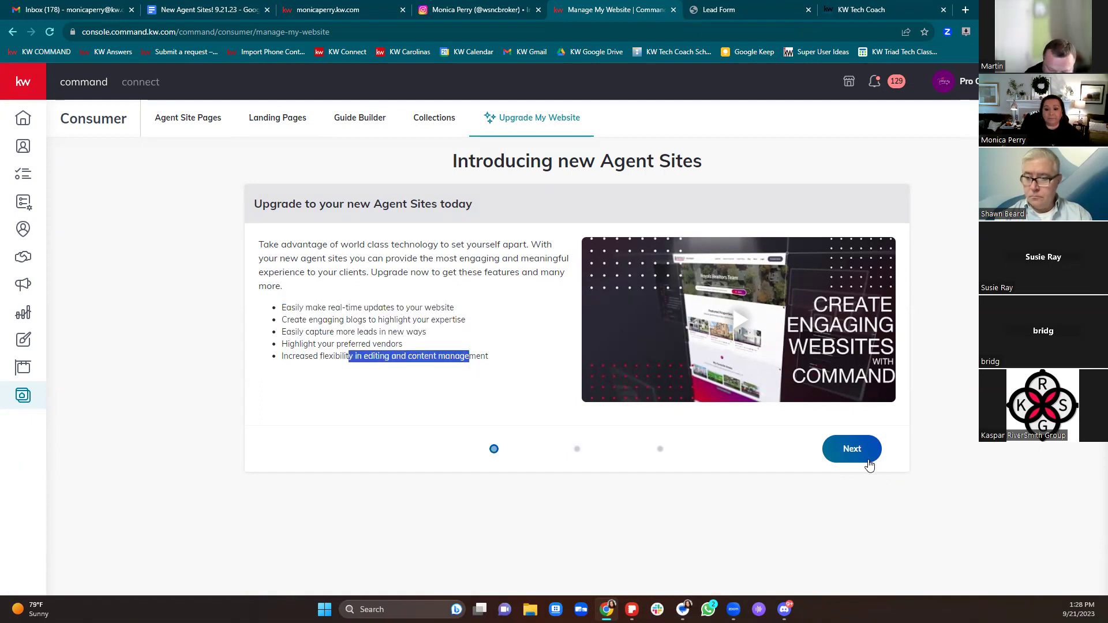
# Step: Keep the current kw.com subdomain by ticking the upgrade consent and claiming it
pyautogui.click(853, 450)
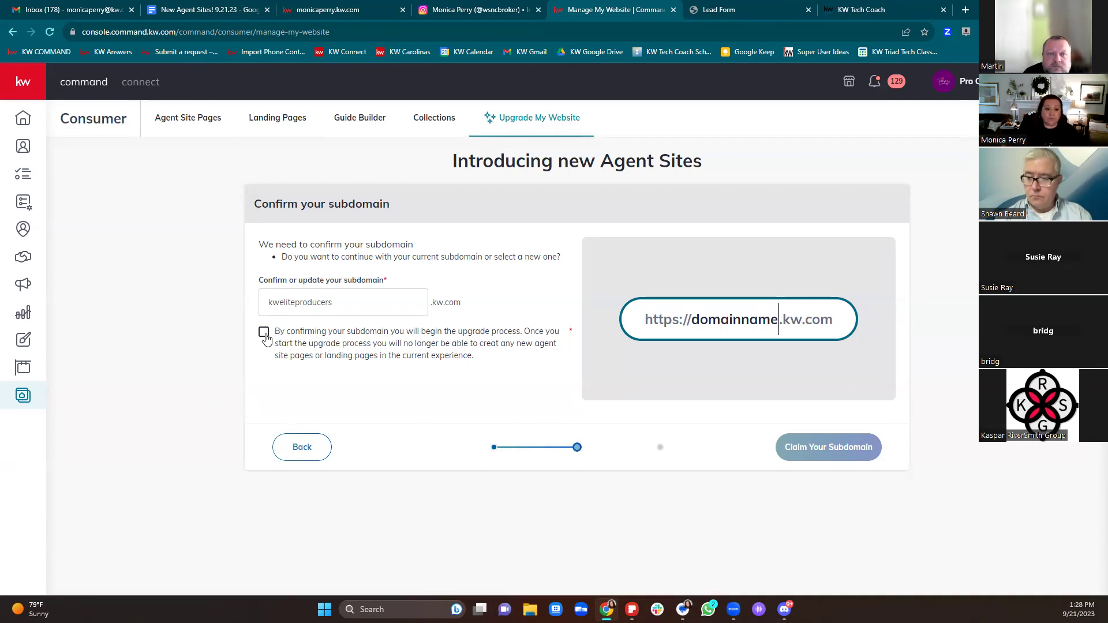
pyautogui.moveTo(354, 301); pyautogui.dragTo(198, 317)
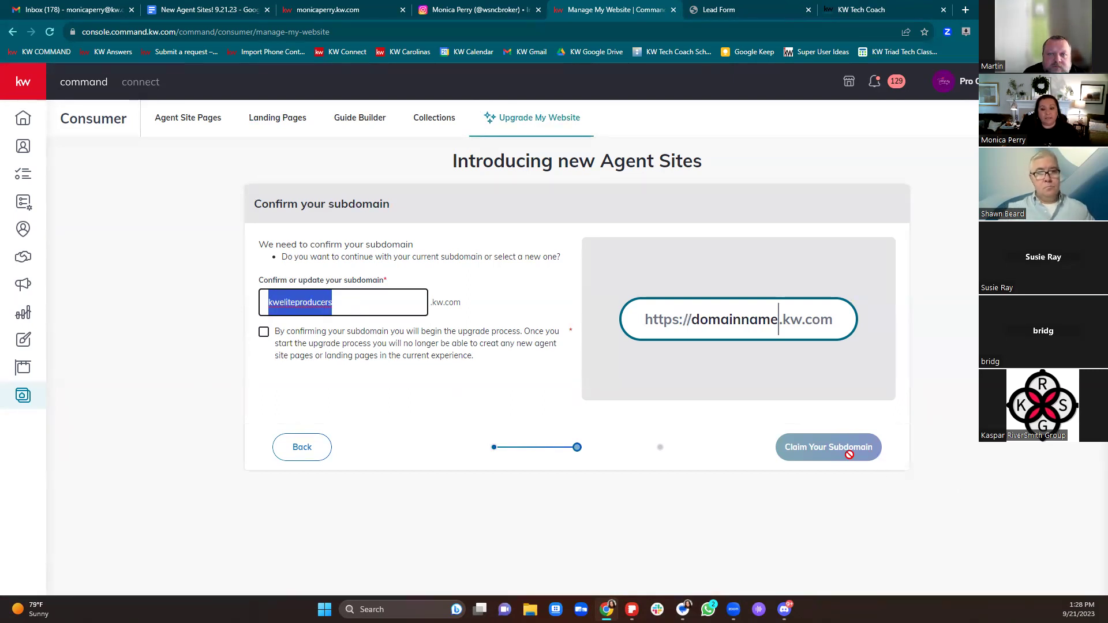
pyautogui.click(372, 464)
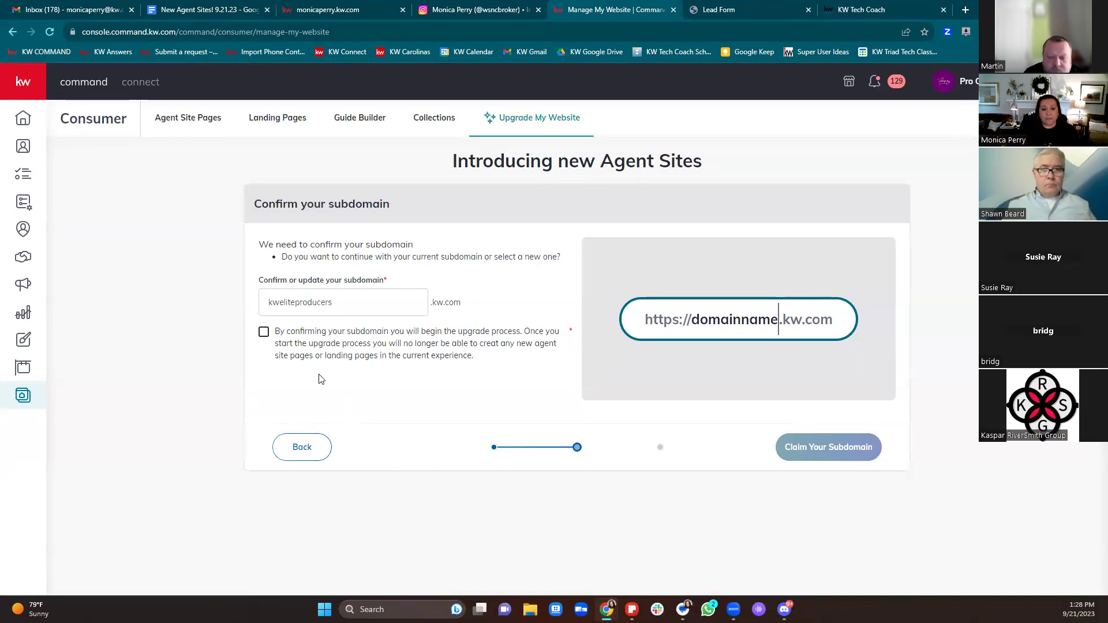
pyautogui.click(264, 332)
pyautogui.click(795, 448)
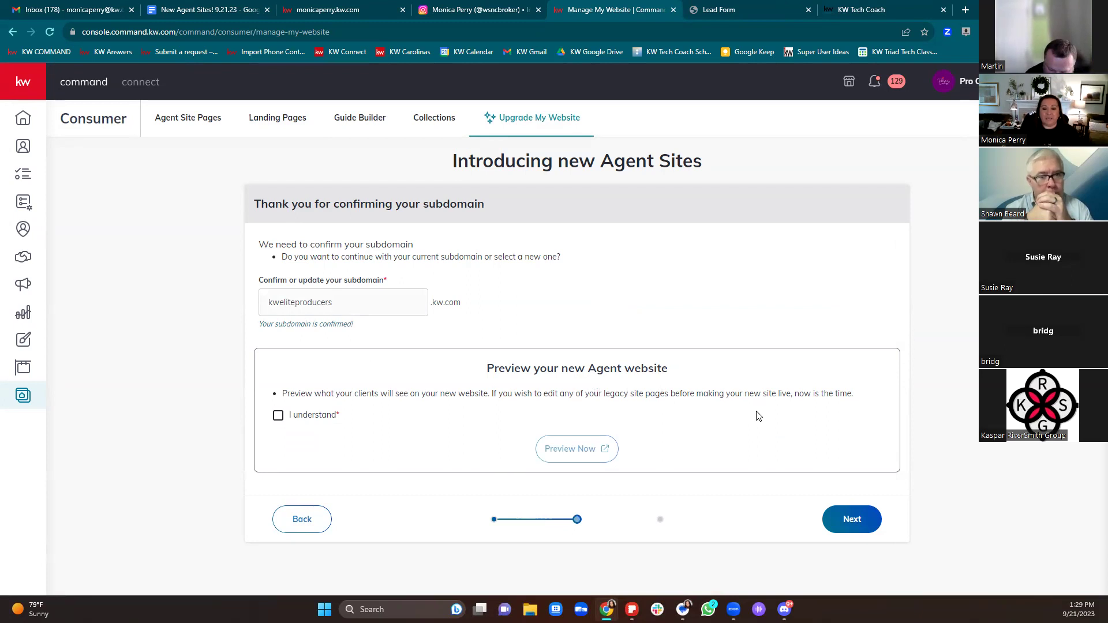
pyautogui.moveTo(636, 395); pyautogui.dragTo(854, 406)
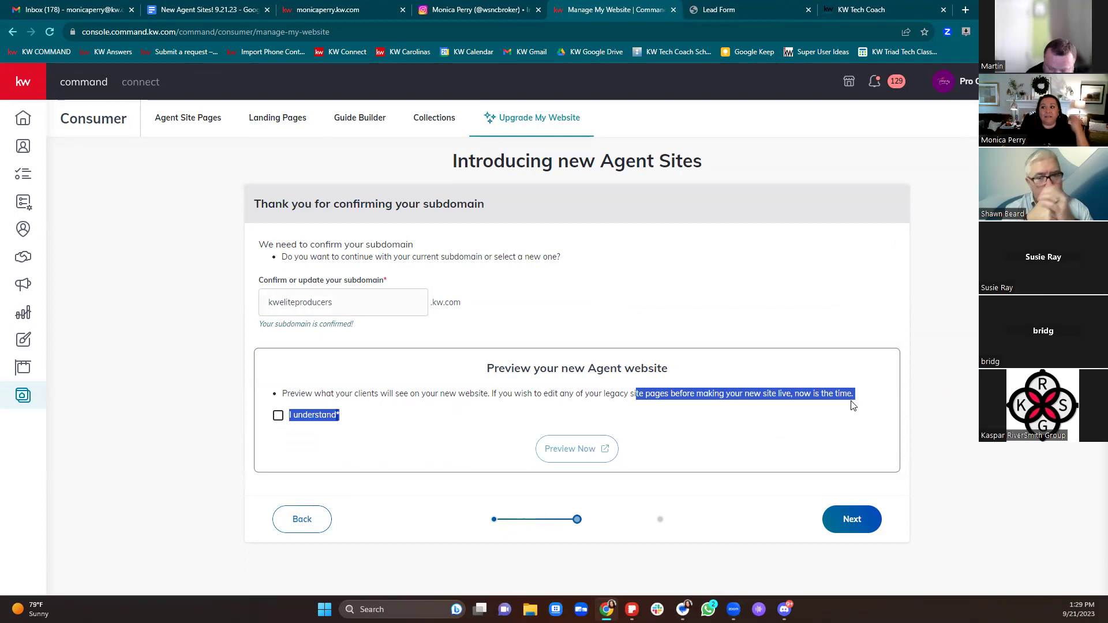
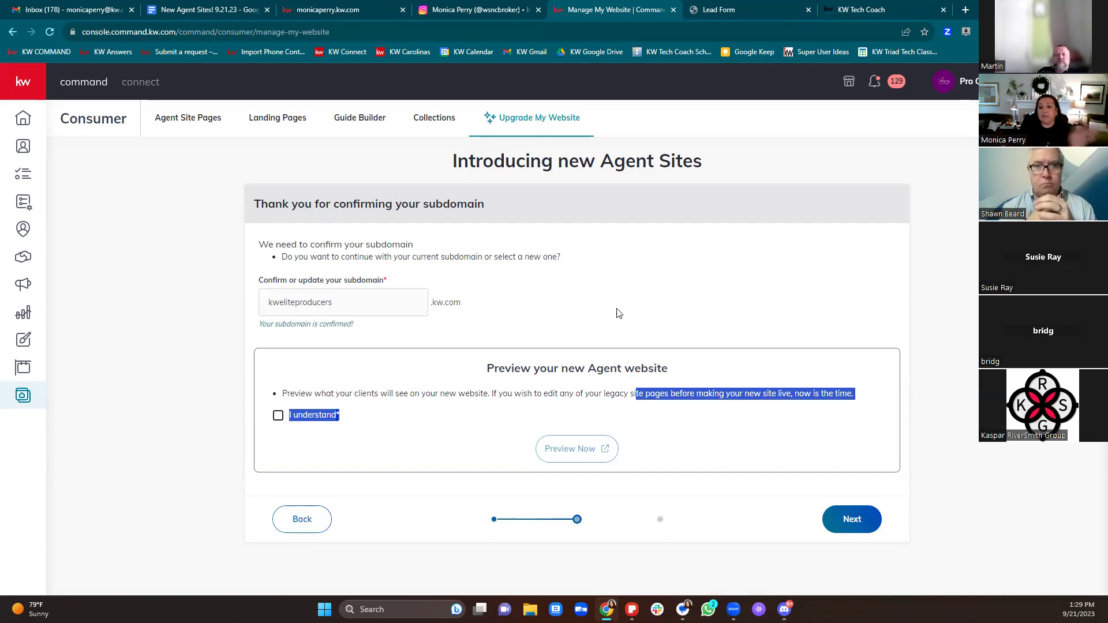
# Step: Accept the 'I understand' Agent Sites preview notice, then log out of KW Command
pyautogui.click(278, 417)
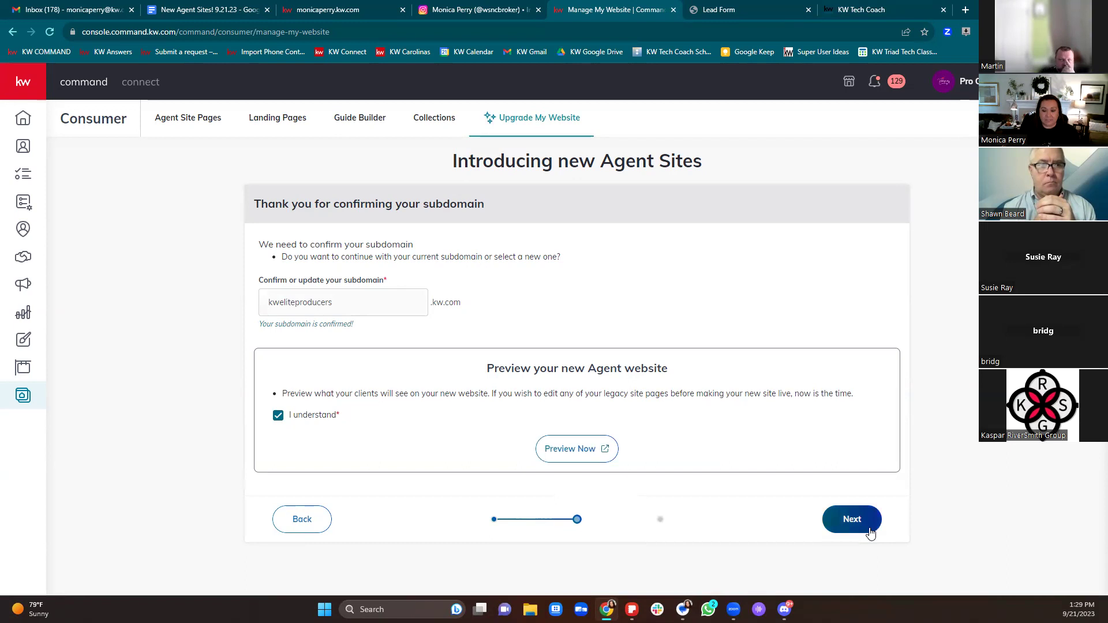
pyautogui.click(975, 84)
pyautogui.click(949, 245)
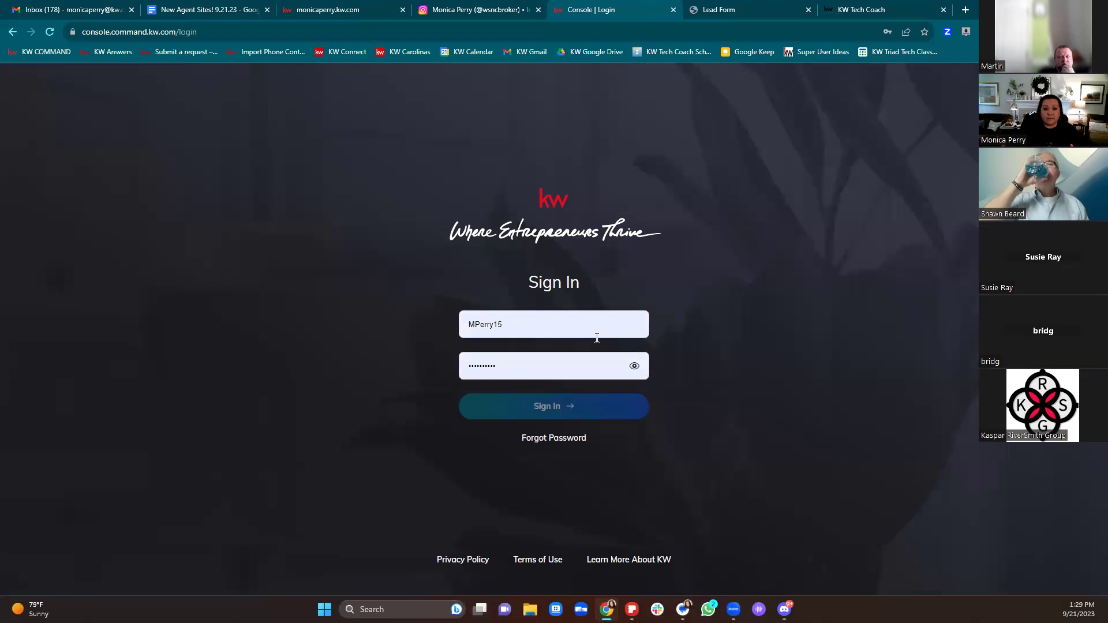
# Step: Sign back in with the saved login and go to the Consumer My Website page
pyautogui.click(595, 331)
pyautogui.click(589, 404)
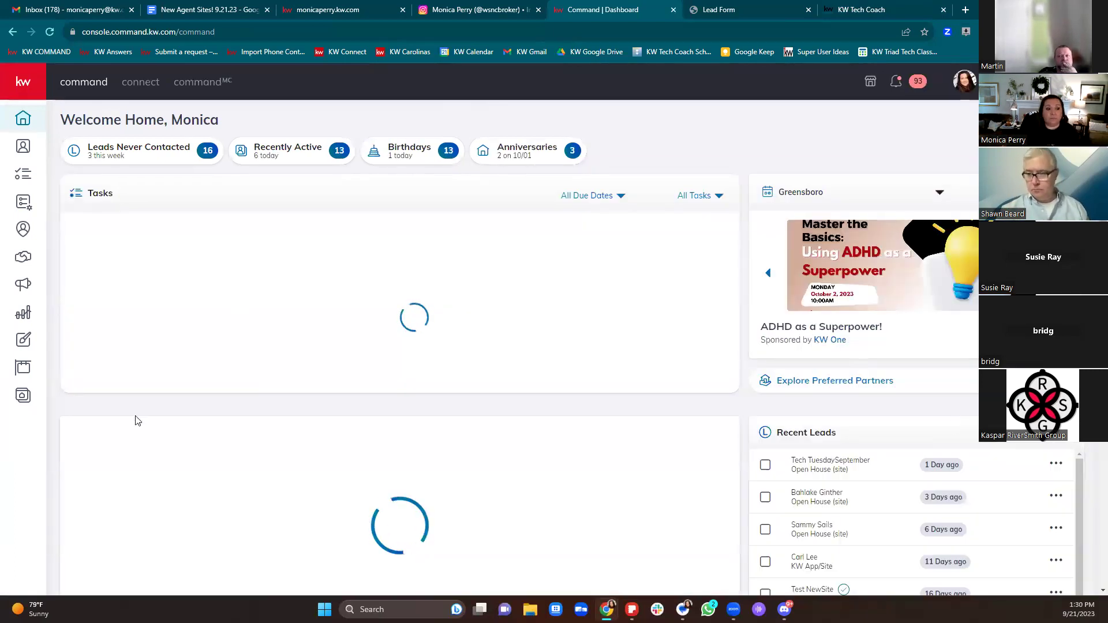
pyautogui.click(23, 404)
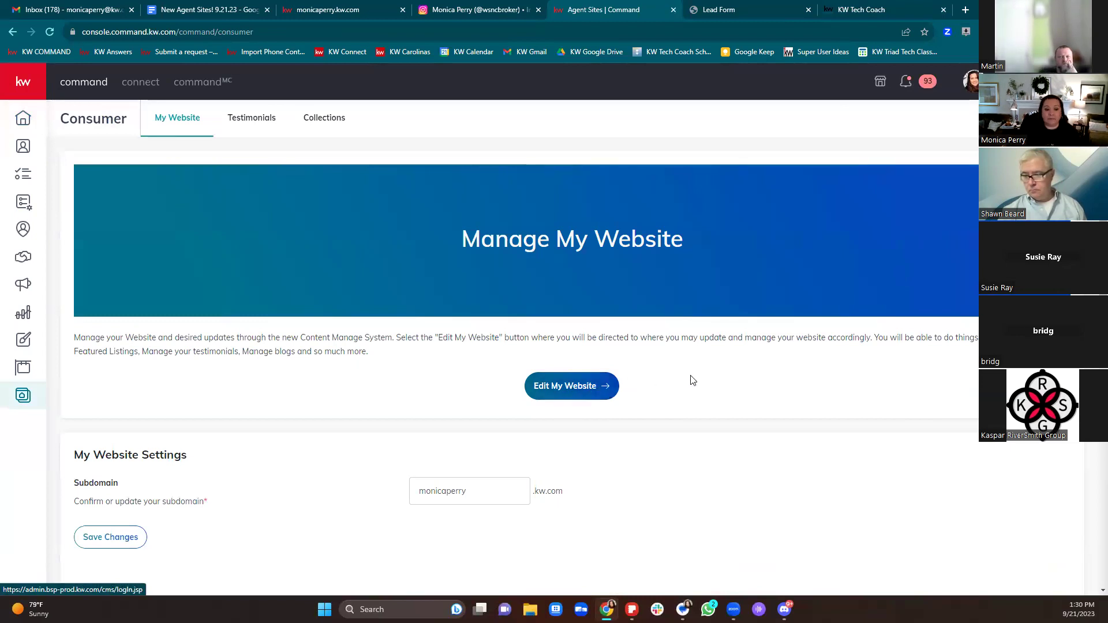
pyautogui.scroll(-4, 690, 379)
pyautogui.moveTo(485, 259); pyautogui.dragTo(400, 272)
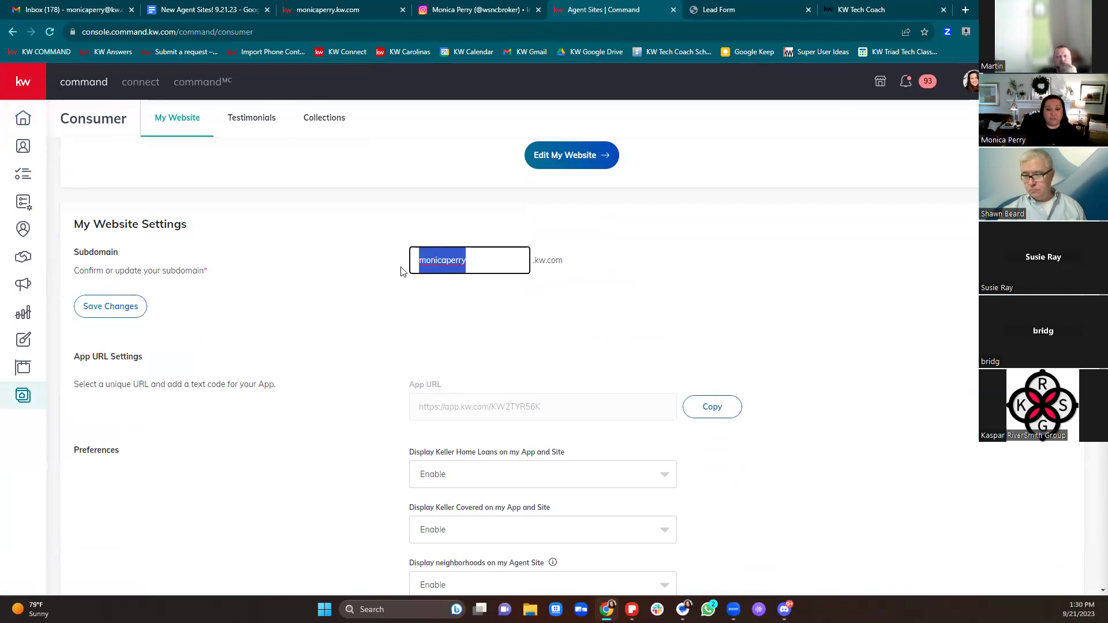
pyautogui.click(595, 345)
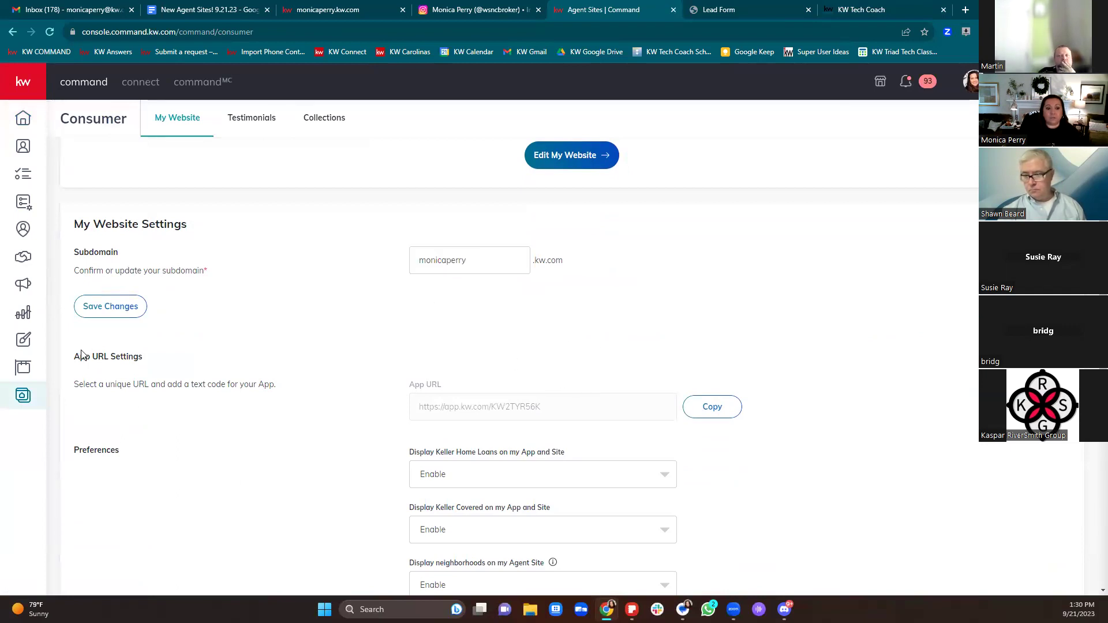
pyautogui.moveTo(80, 356); pyautogui.dragTo(206, 366)
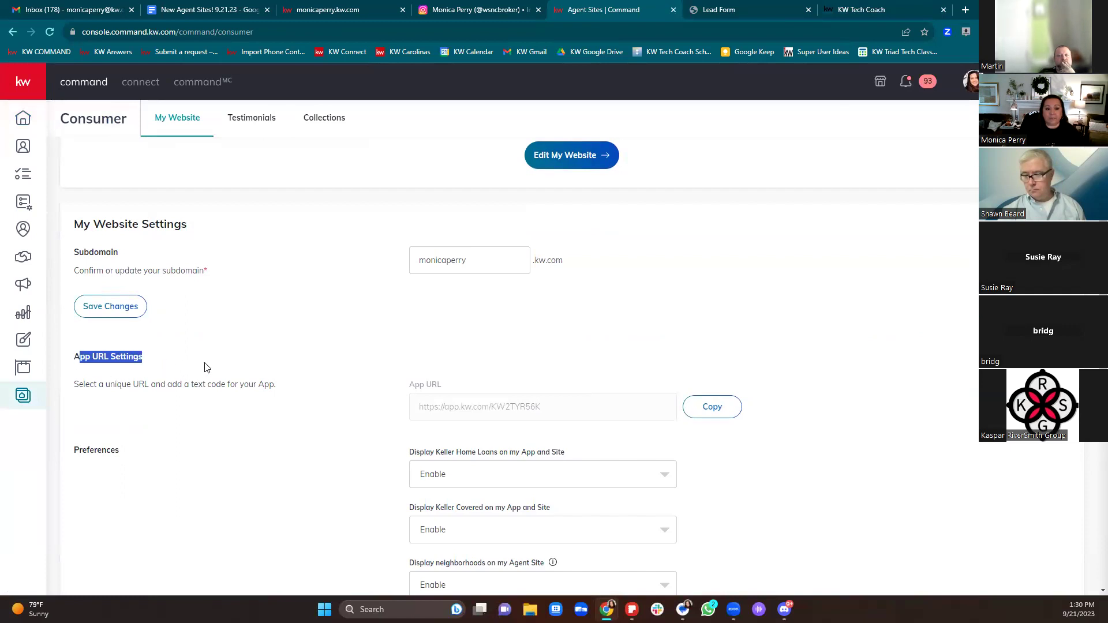
pyautogui.moveTo(541, 407); pyautogui.dragTo(397, 413)
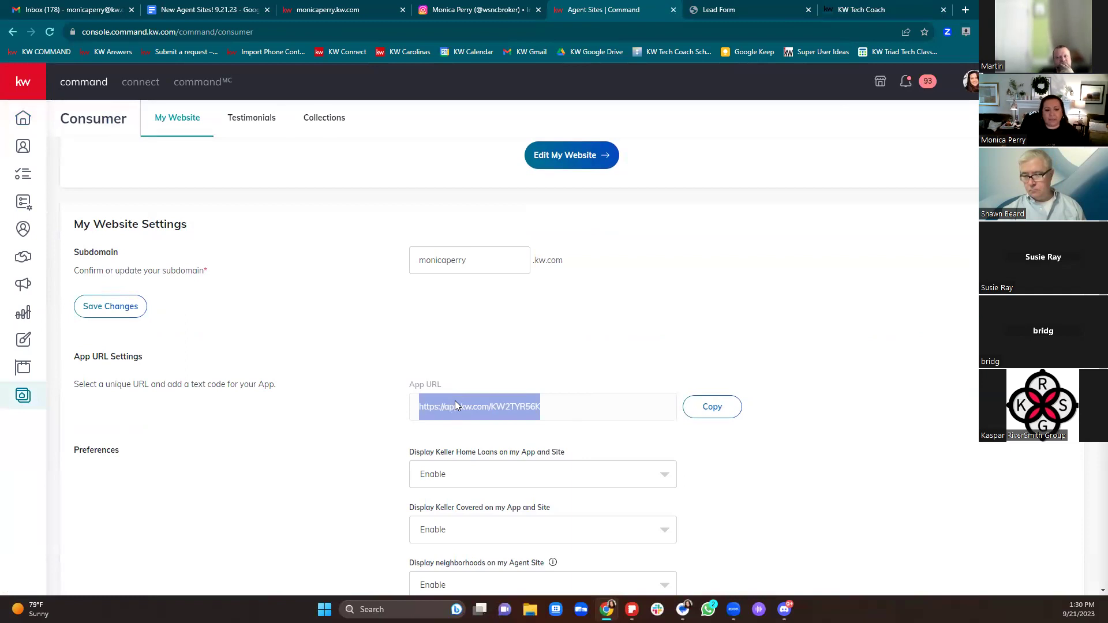
pyautogui.click(904, 393)
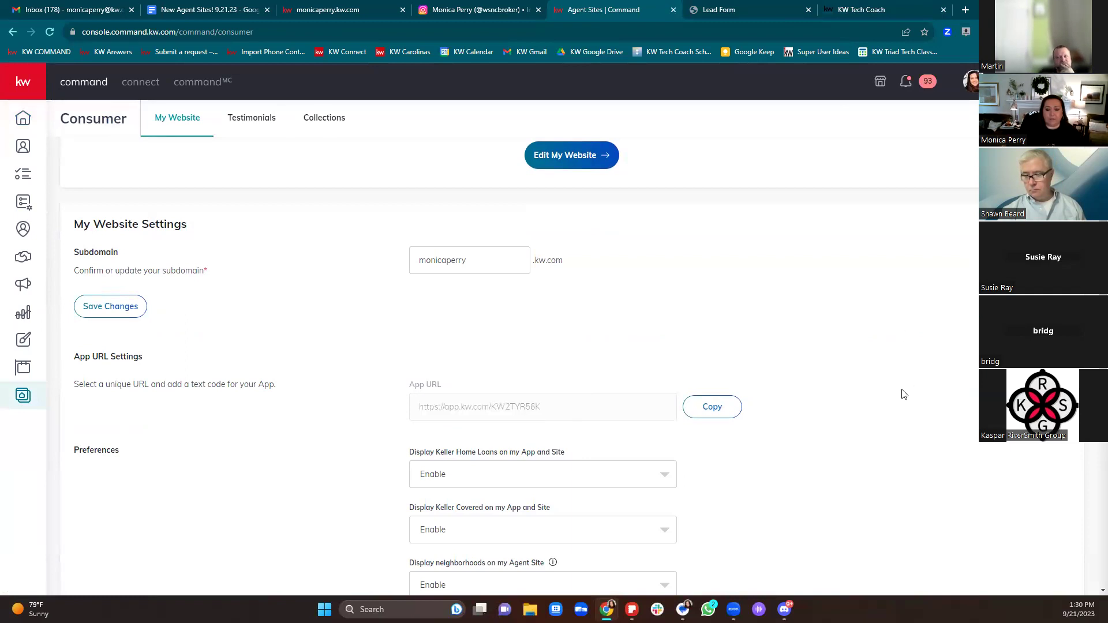
pyautogui.scroll(-2, 866, 396)
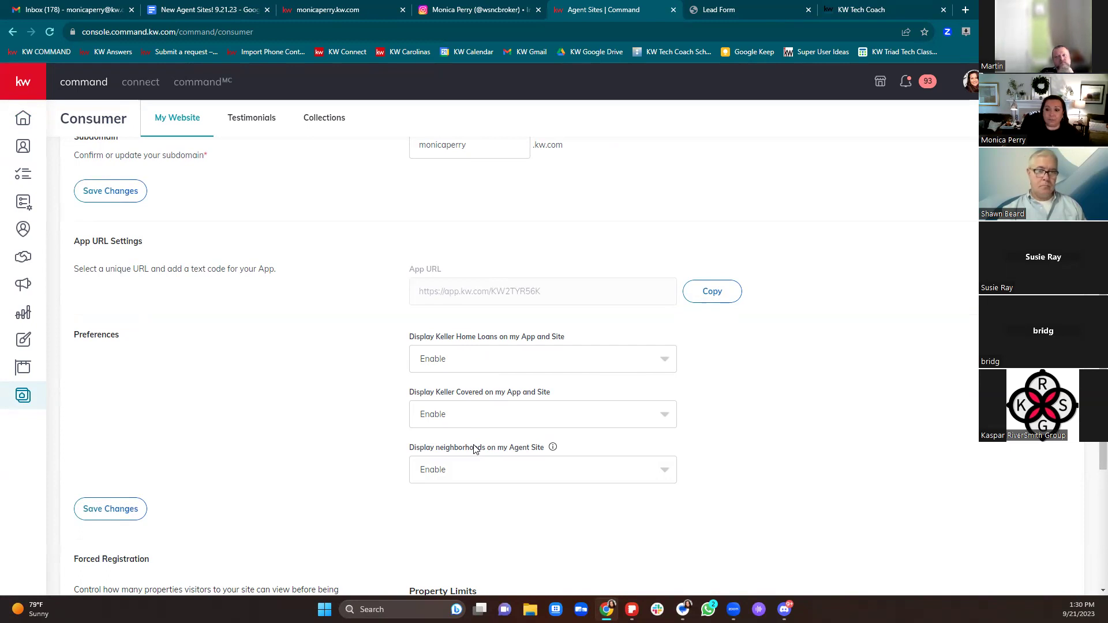
pyautogui.click(474, 482)
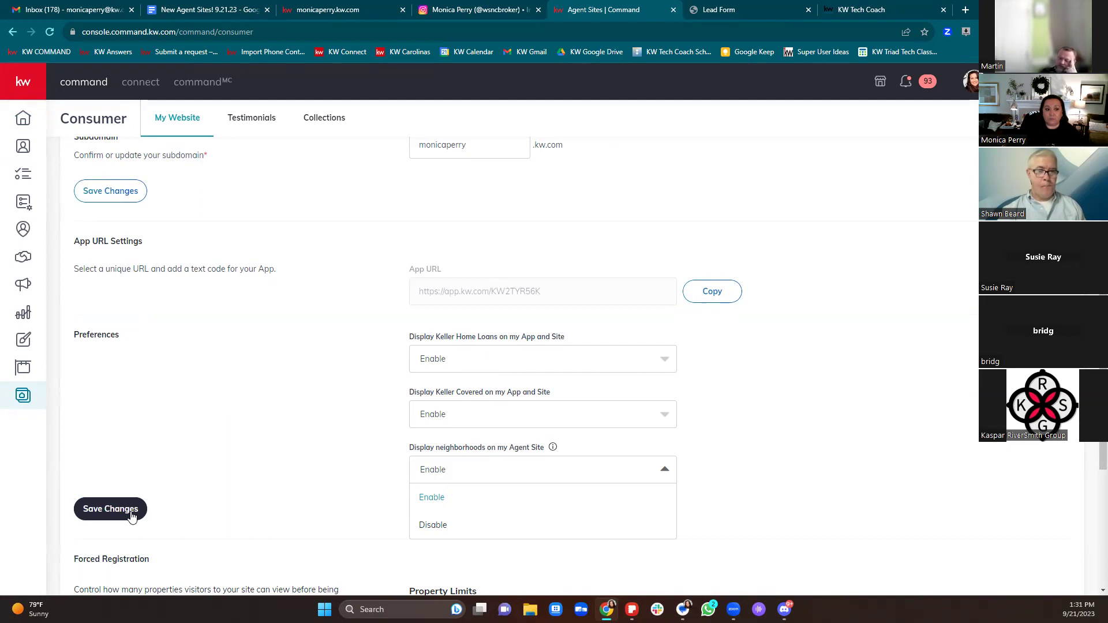
pyautogui.click(181, 458)
pyautogui.scroll(-5, 274, 391)
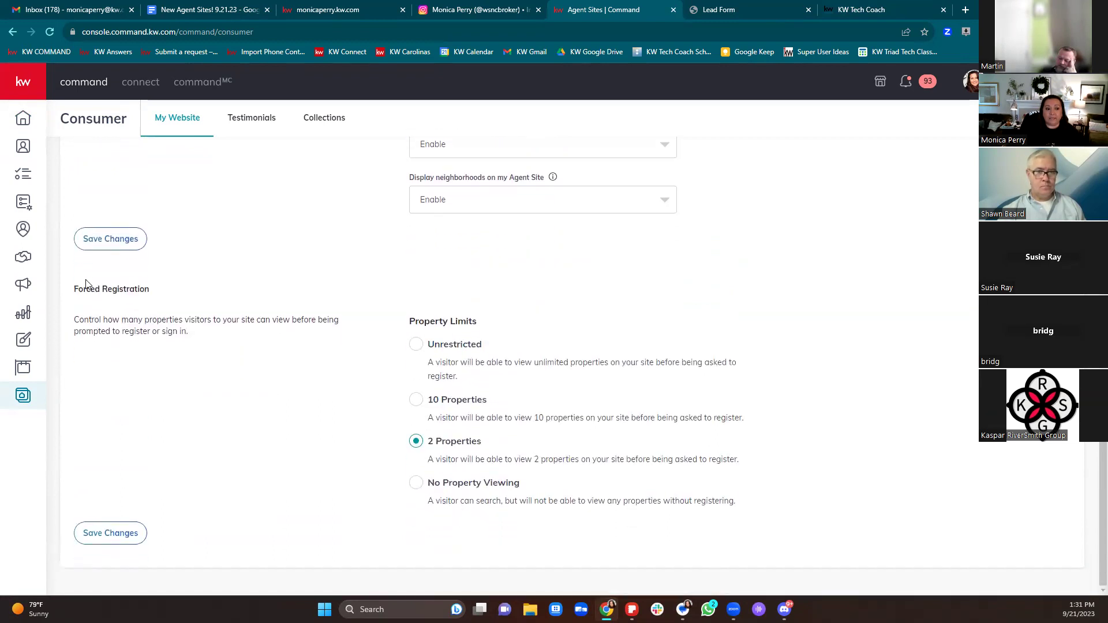
pyautogui.moveTo(75, 288); pyautogui.dragTo(168, 300)
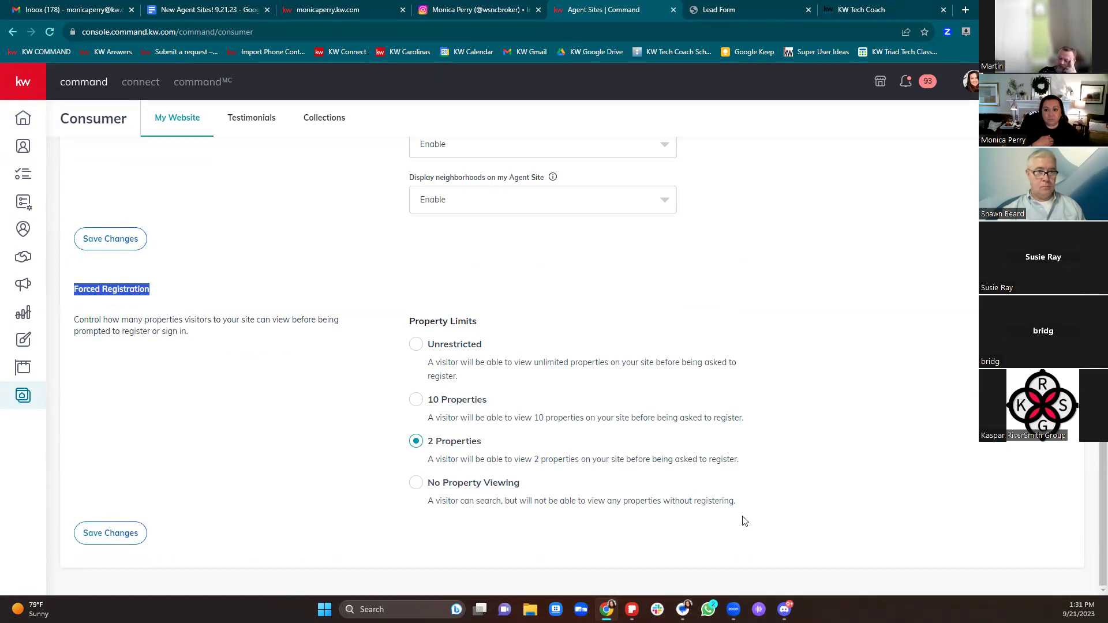
pyautogui.moveTo(435, 345); pyautogui.dragTo(503, 352)
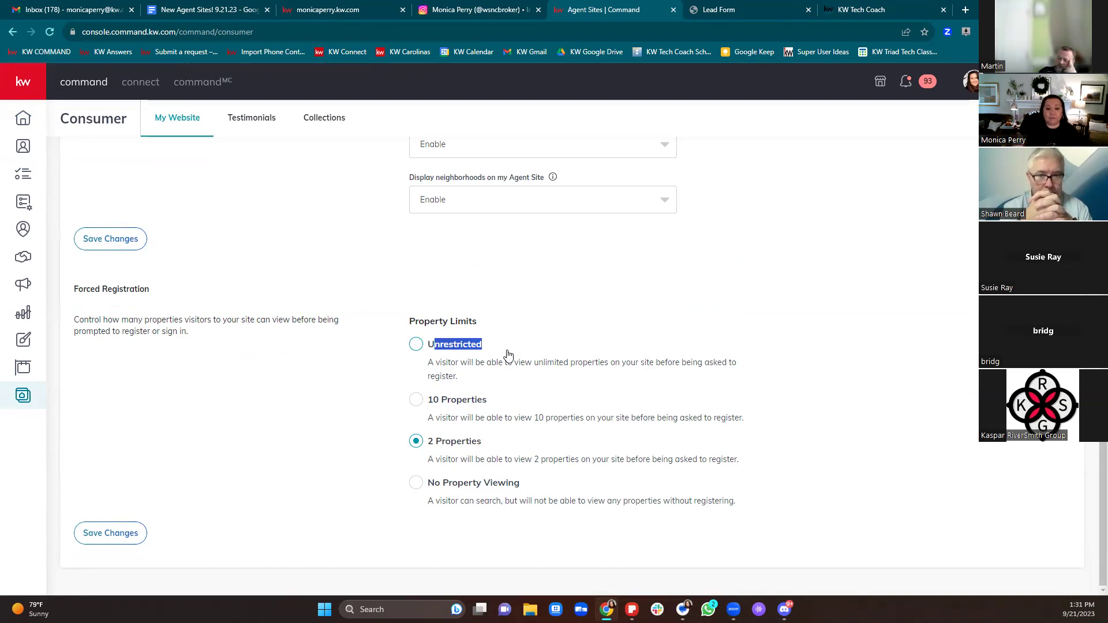
pyautogui.click(517, 369)
pyautogui.click(477, 398)
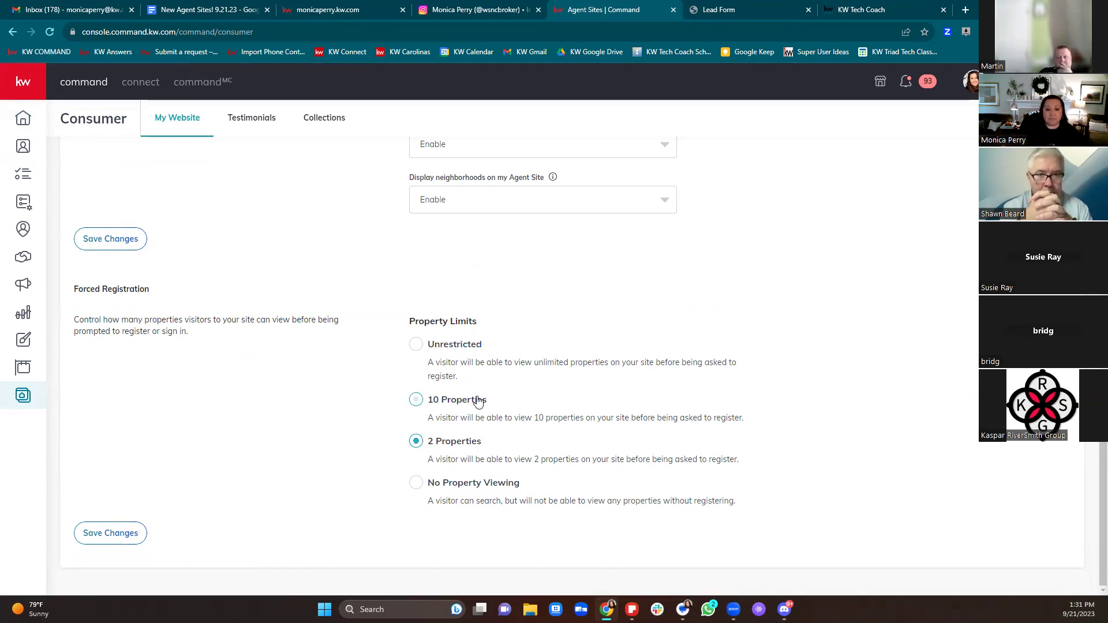
pyautogui.click(466, 448)
pyautogui.click(464, 485)
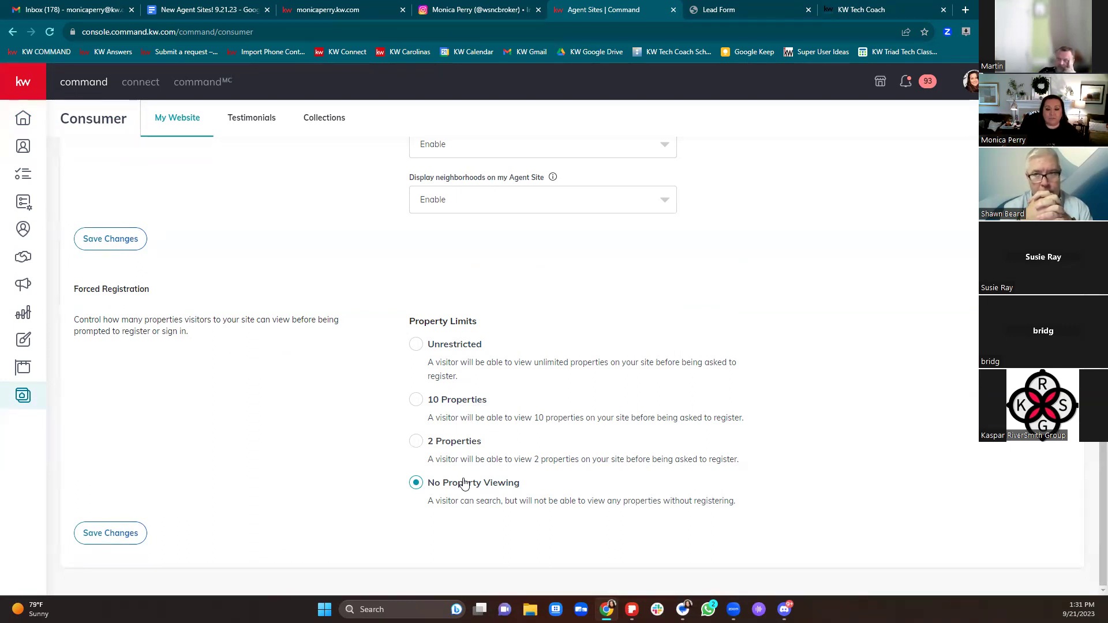
pyautogui.click(417, 443)
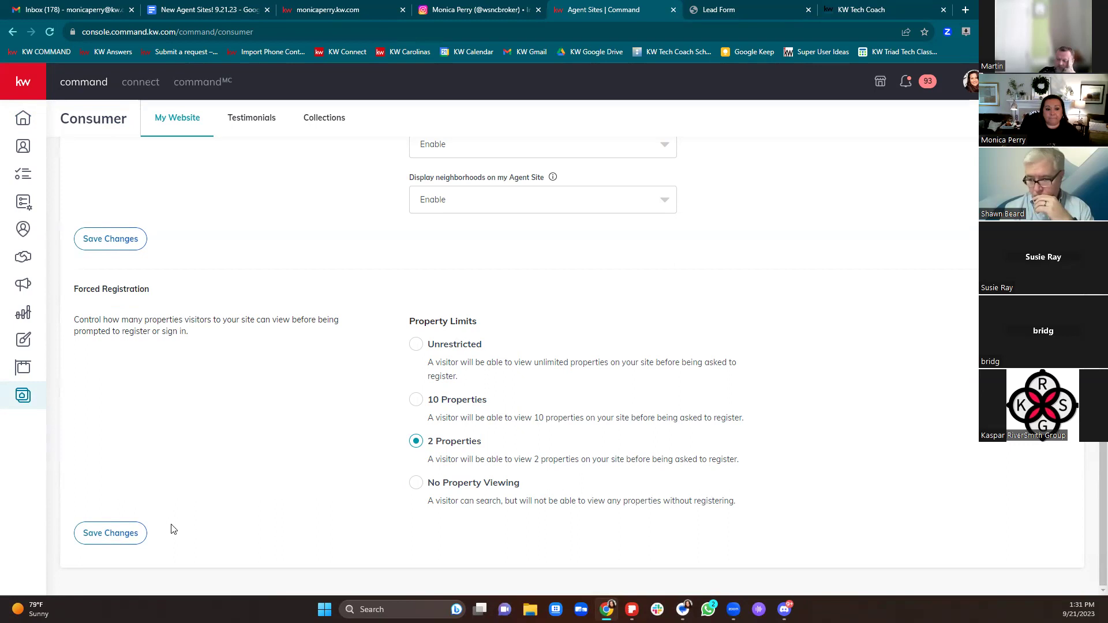
pyautogui.click(125, 538)
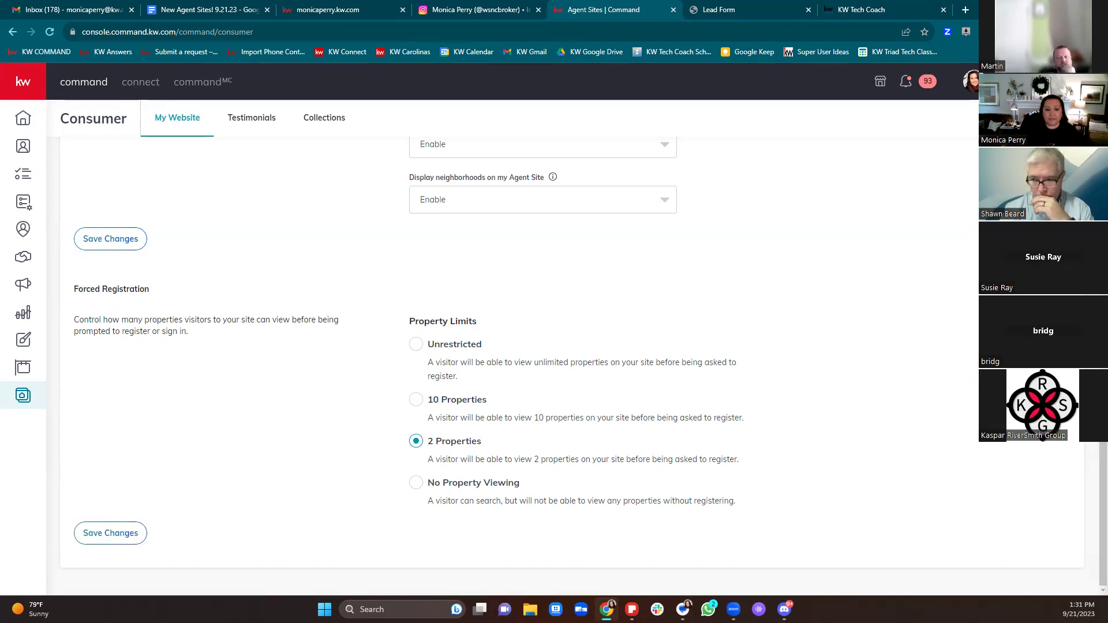
pyautogui.click(121, 534)
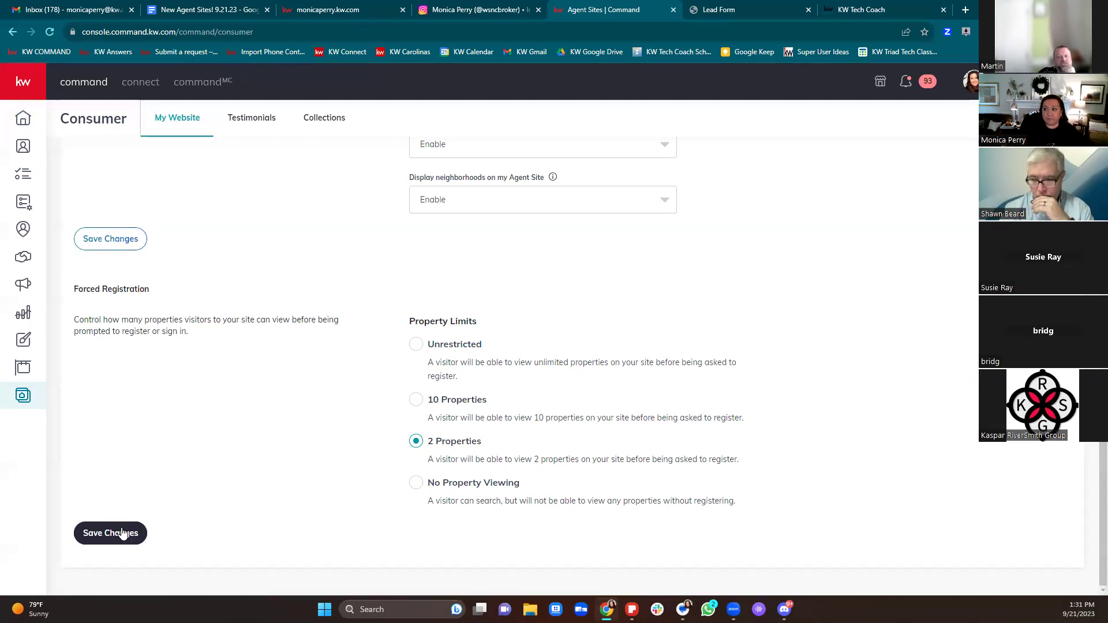
pyautogui.scroll(6, 272, 426)
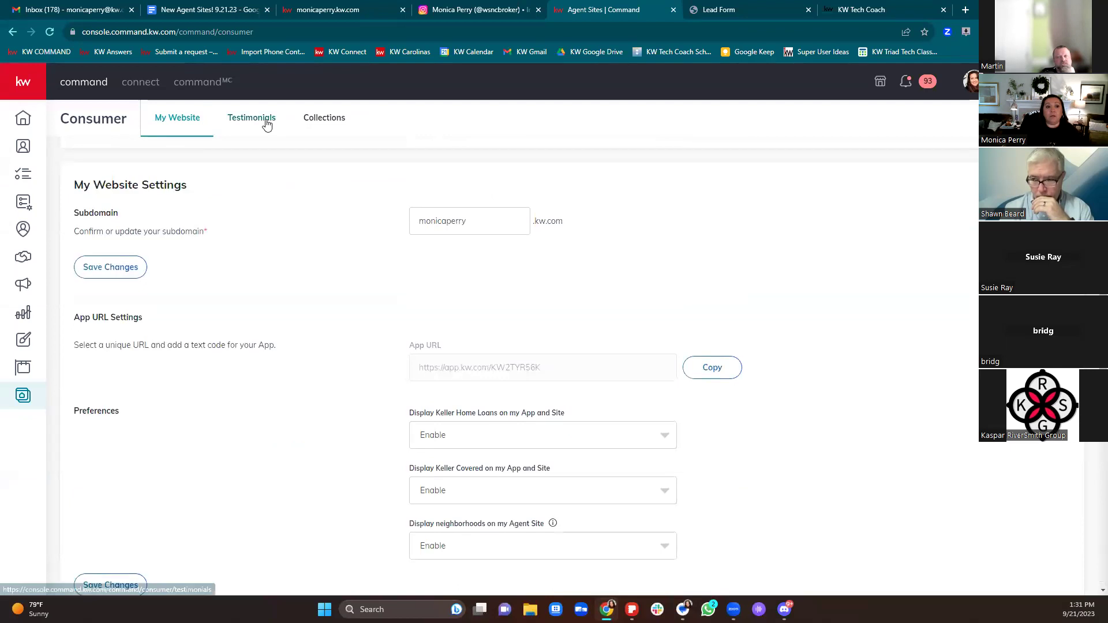
# Step: Scroll through the Testimonials table and back, then switch to the Collections list
pyautogui.click(265, 121)
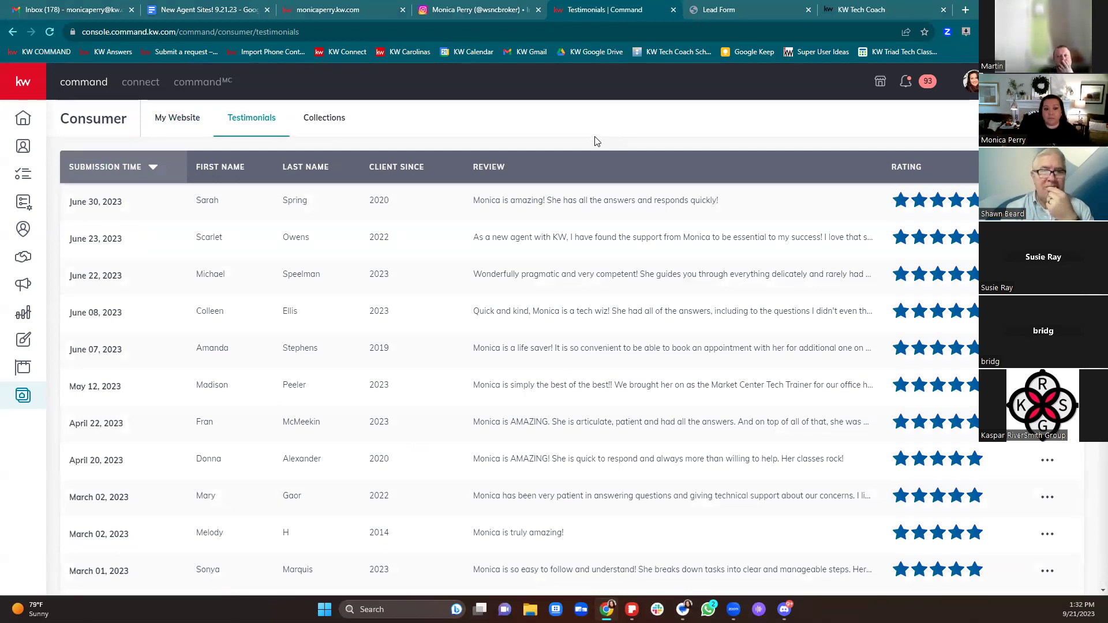
pyautogui.scroll(-8, 587, 204)
pyautogui.scroll(-15, 588, 204)
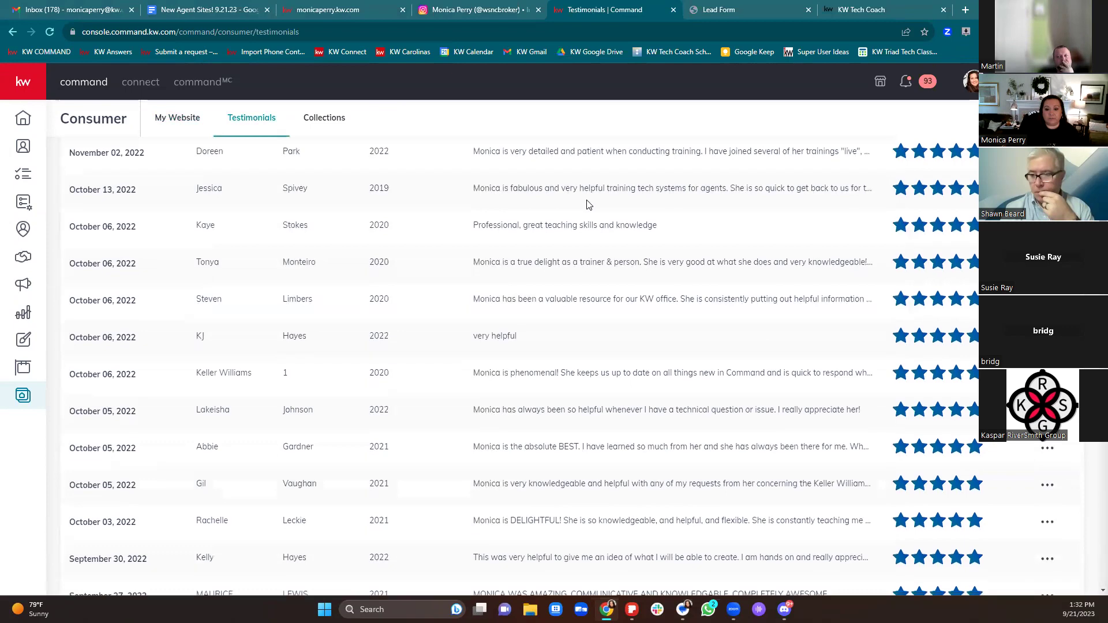
pyautogui.scroll(-15, 587, 204)
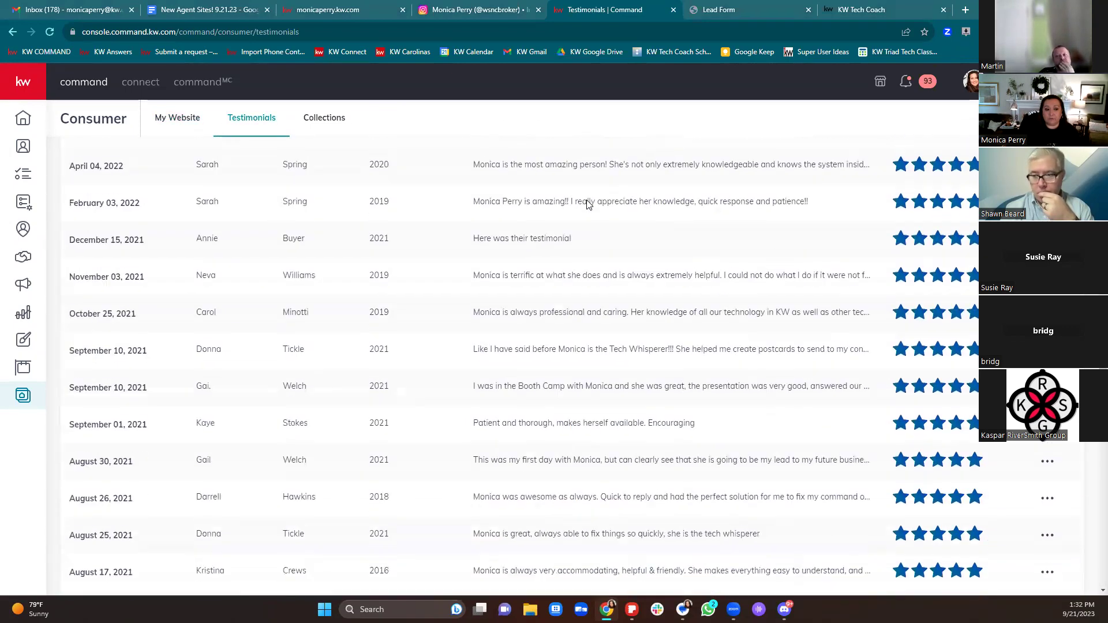
pyautogui.scroll(-5, 588, 204)
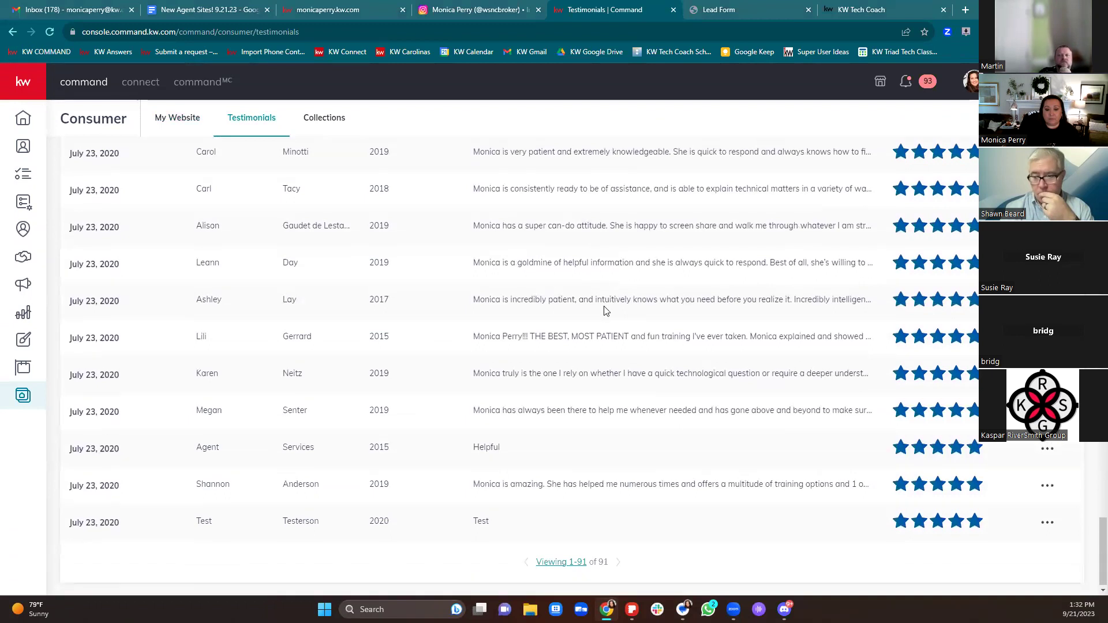
pyautogui.scroll(10, 604, 173)
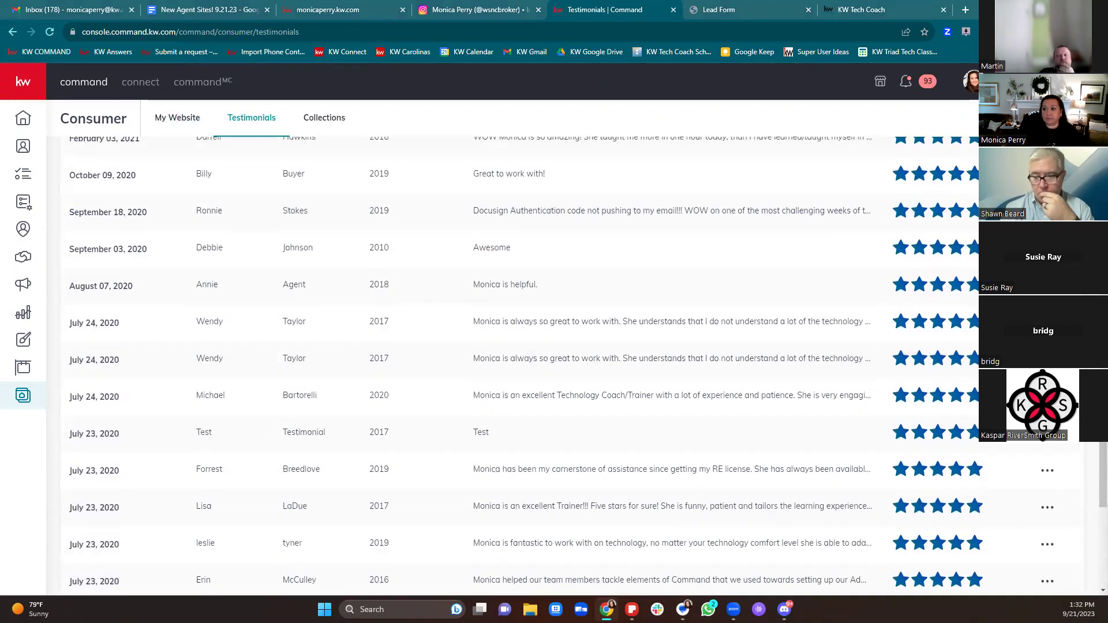
pyautogui.scroll(12, 446, 309)
pyautogui.scroll(15, 446, 309)
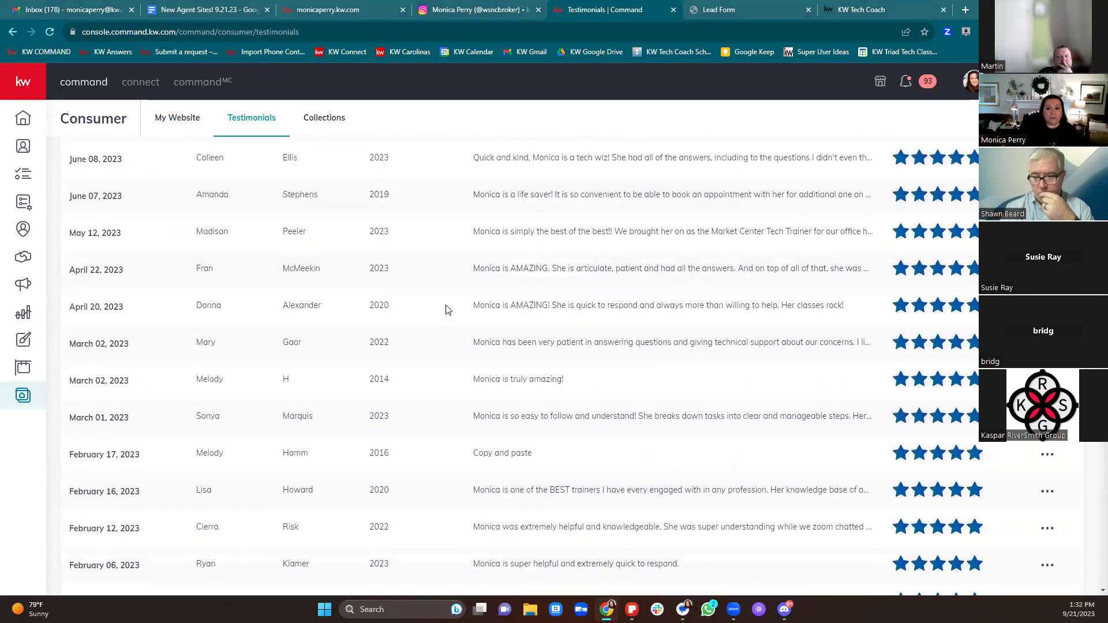
pyautogui.scroll(3, 446, 309)
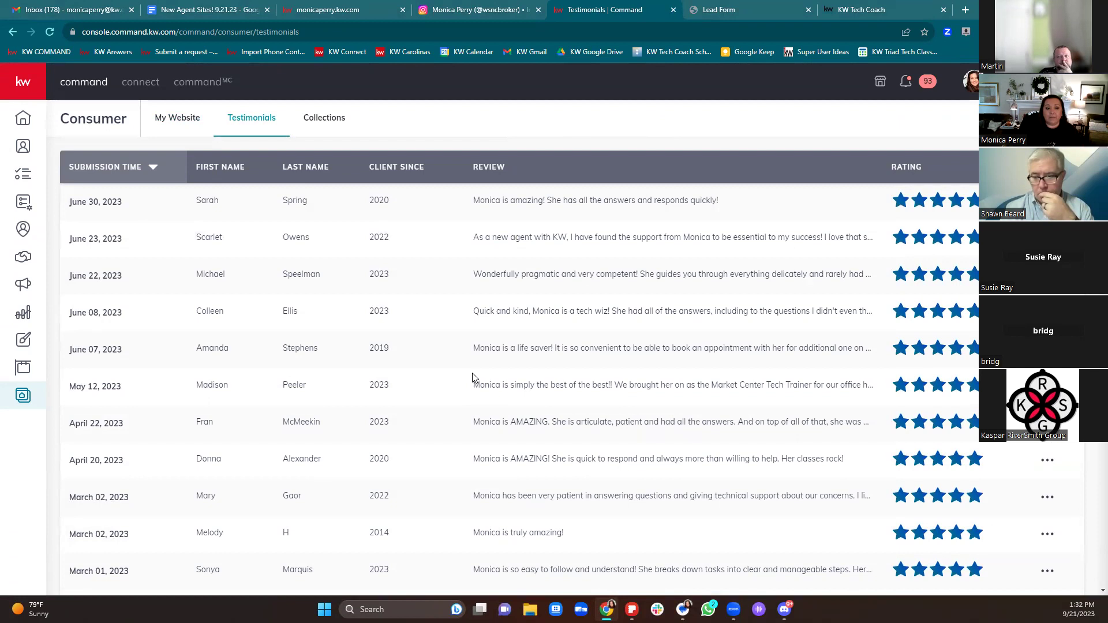
pyautogui.click(343, 128)
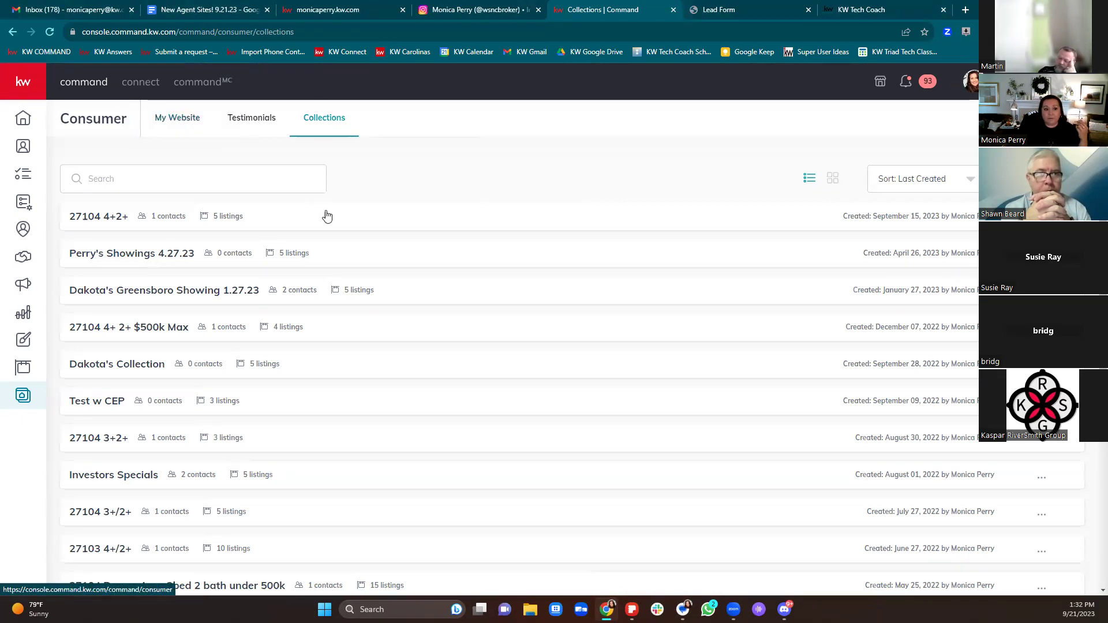
pyautogui.click(172, 117)
pyautogui.scroll(-4, 742, 306)
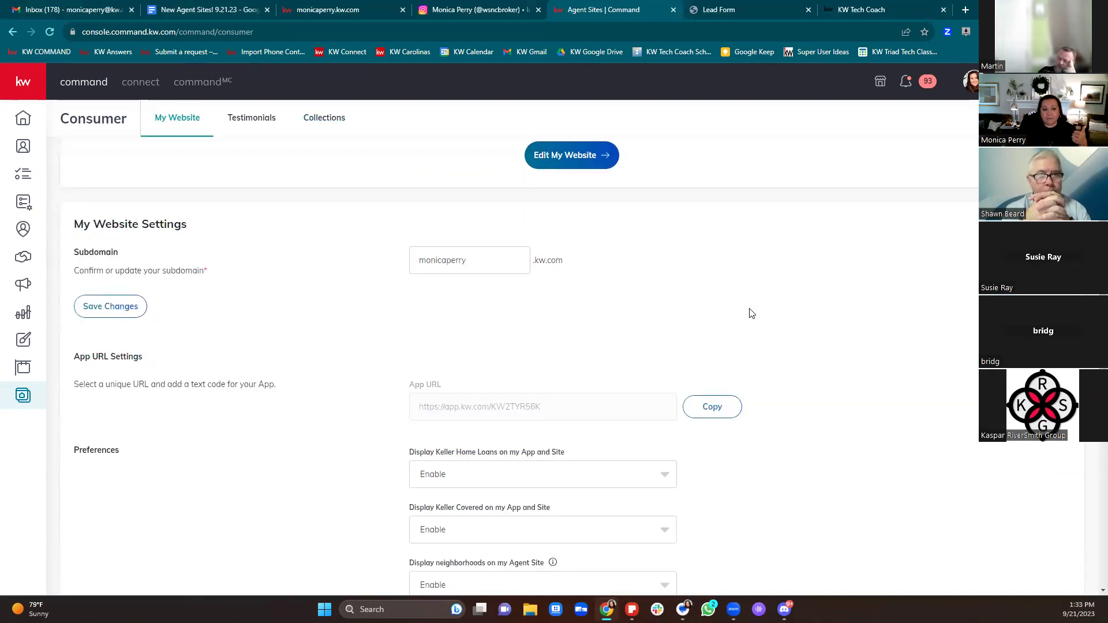
pyautogui.scroll(-3, 751, 313)
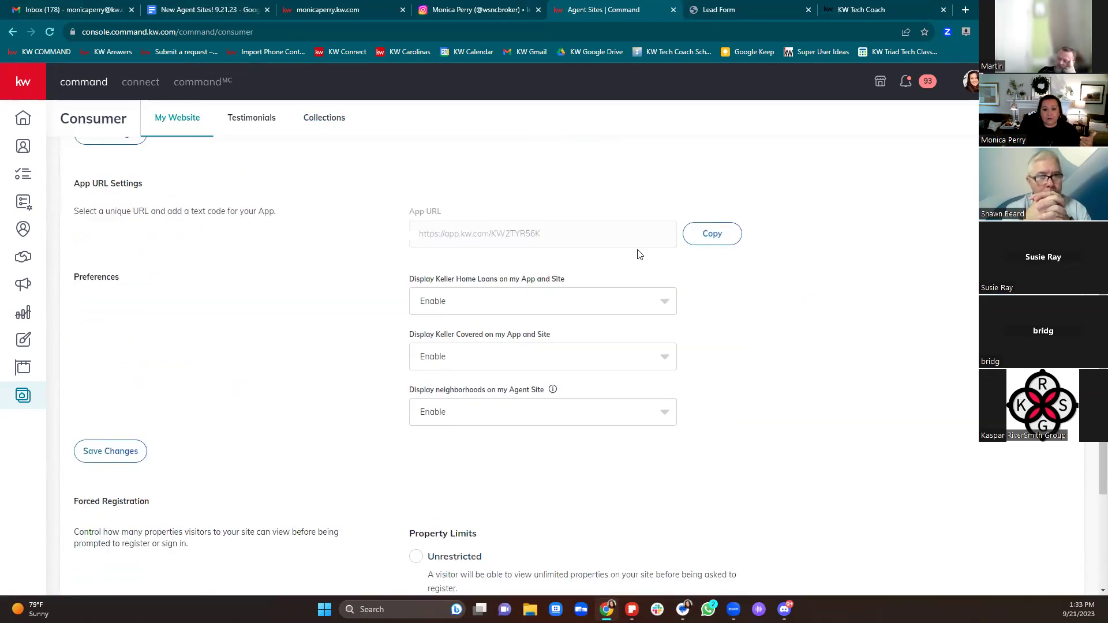
pyautogui.scroll(-2, 753, 294)
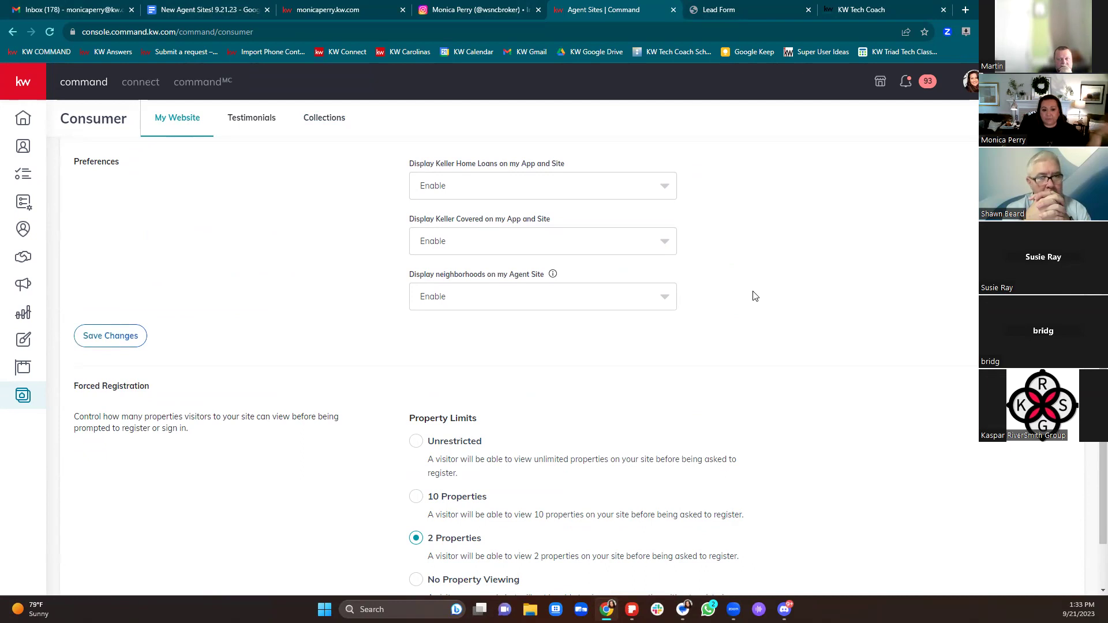
pyautogui.scroll(-2, 757, 300)
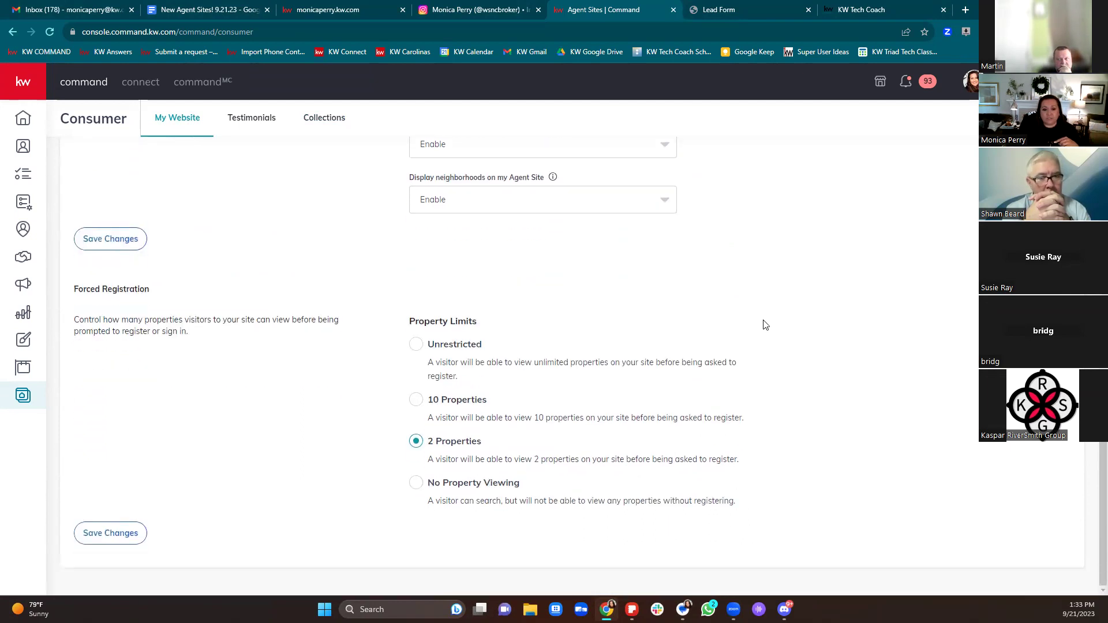
pyautogui.scroll(6, 673, 297)
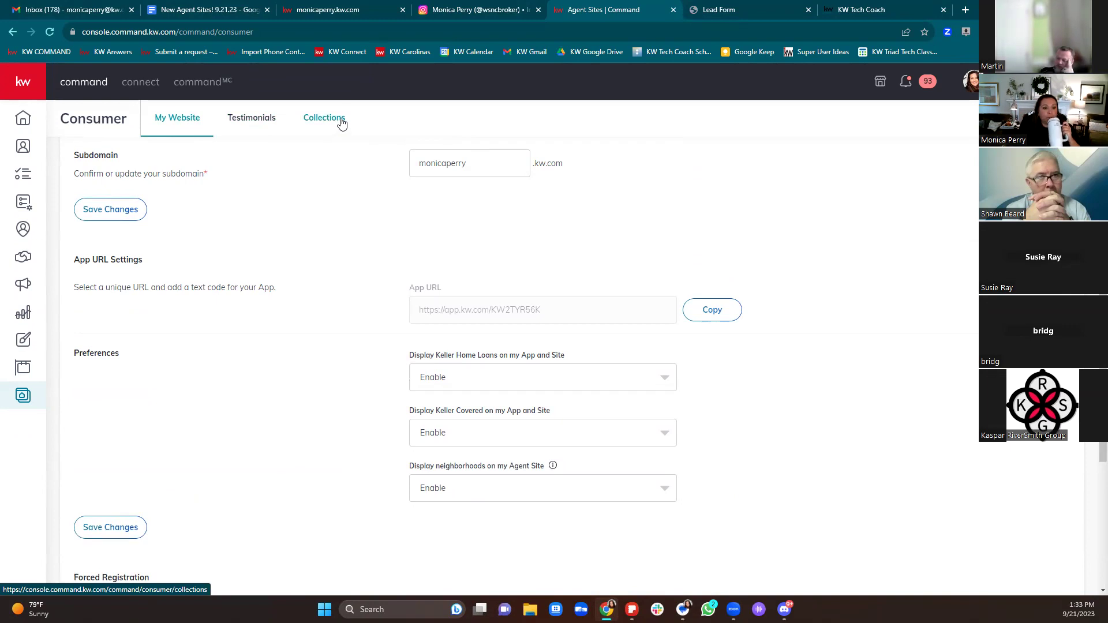
pyautogui.scroll(5, 363, 179)
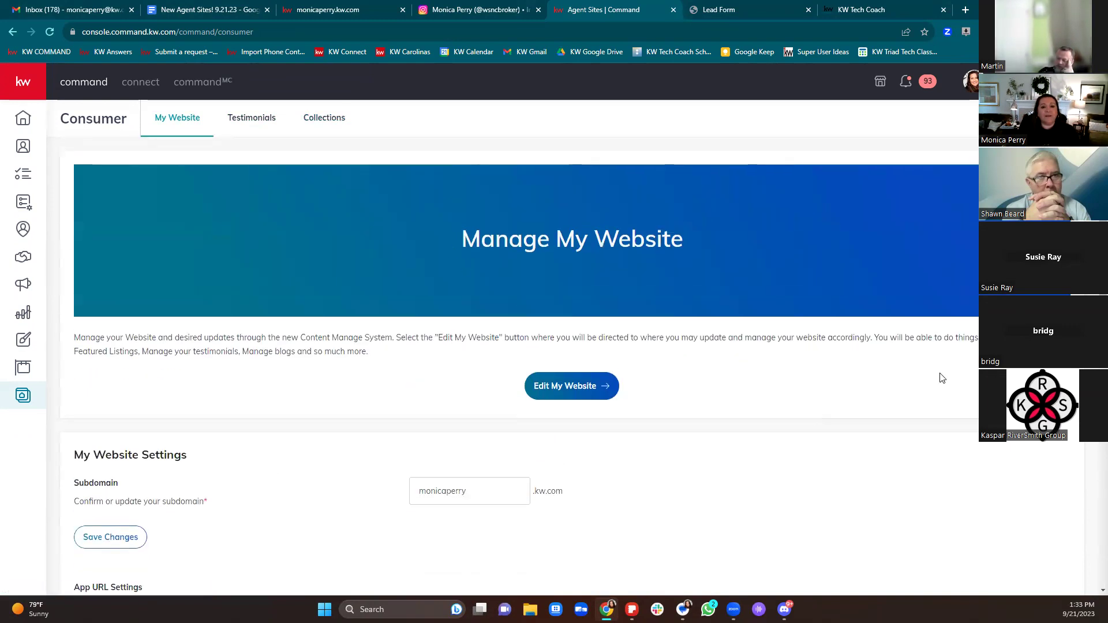
# Step: Open the CMS dashboard, close the Lead Form and KW Tech Coach tabs, and highlight Quick Start and the site link
pyautogui.click(569, 388)
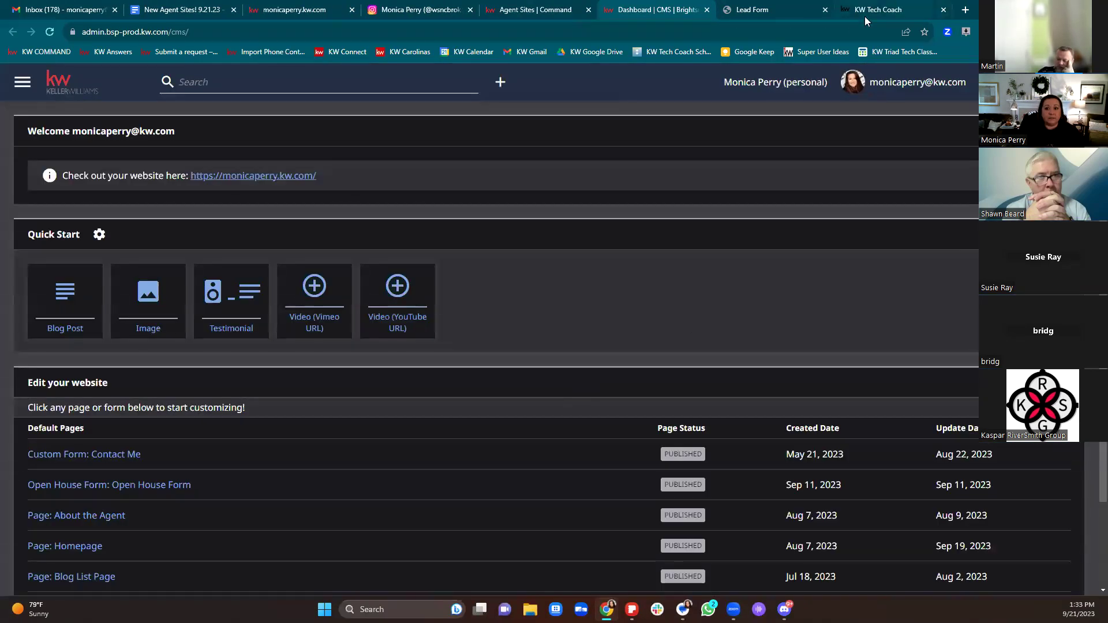
pyautogui.click(831, 11)
pyautogui.click(825, 10)
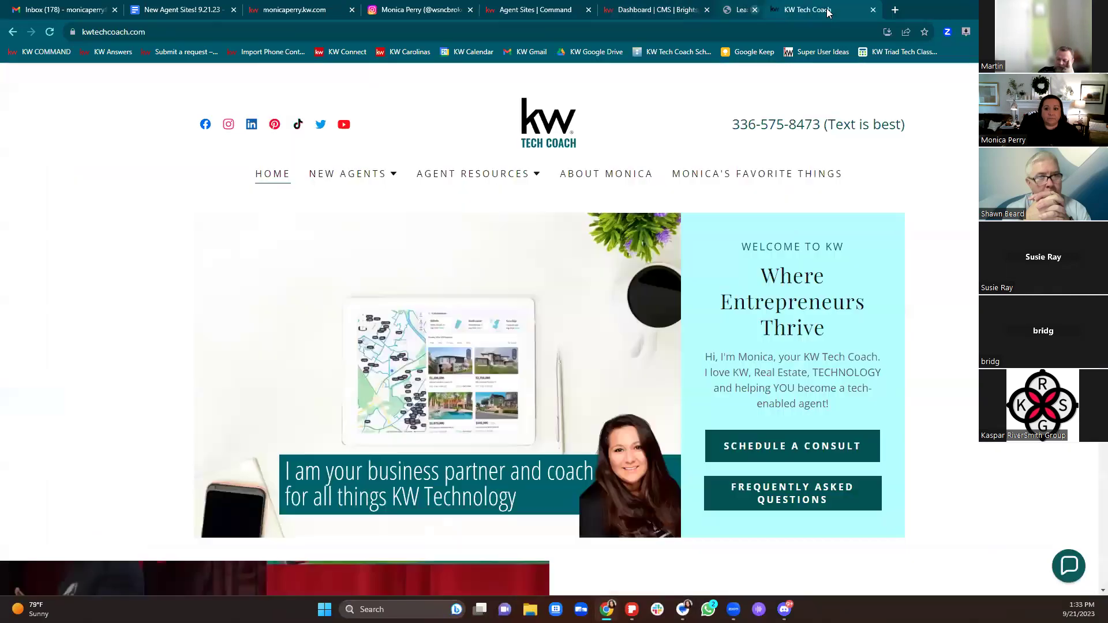
pyautogui.click(826, 10)
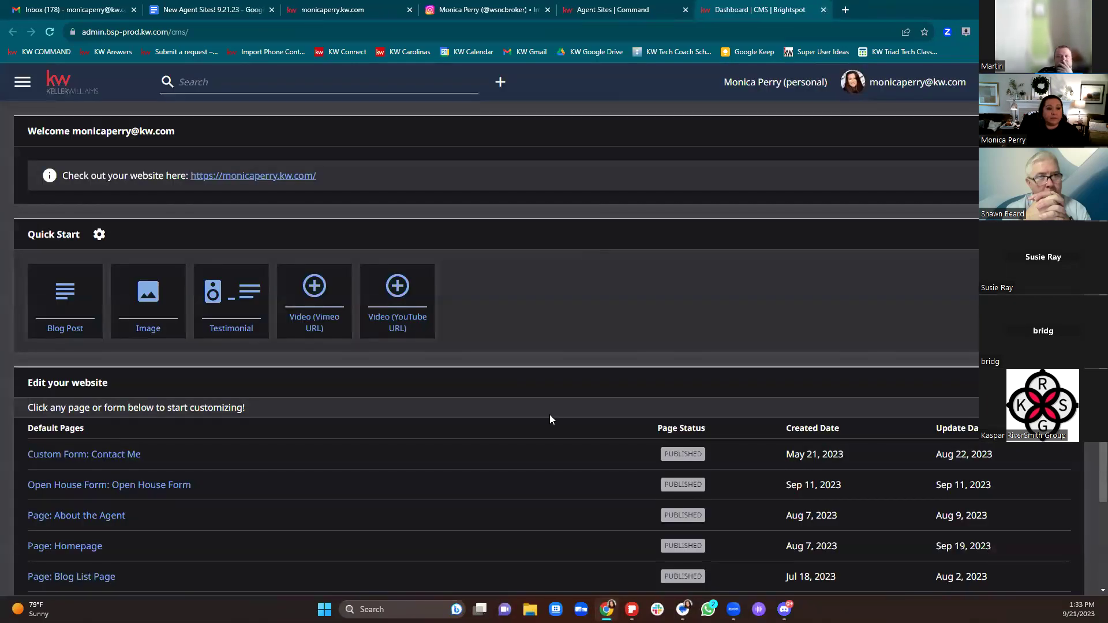
pyautogui.moveTo(22, 237); pyautogui.dragTo(86, 239)
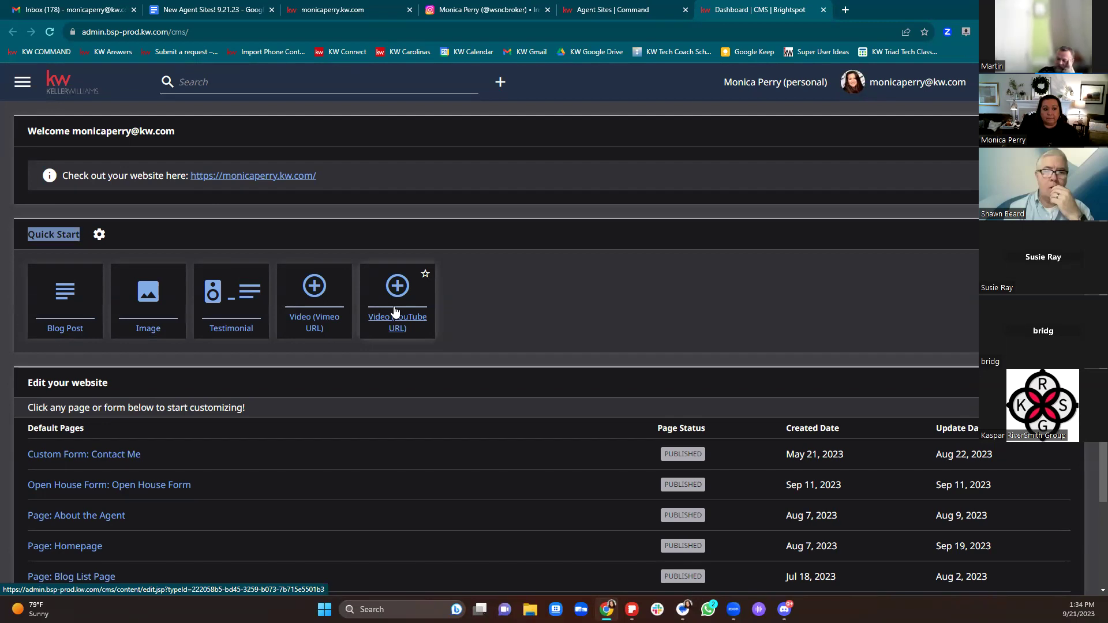
pyautogui.moveTo(318, 177); pyautogui.dragTo(210, 192)
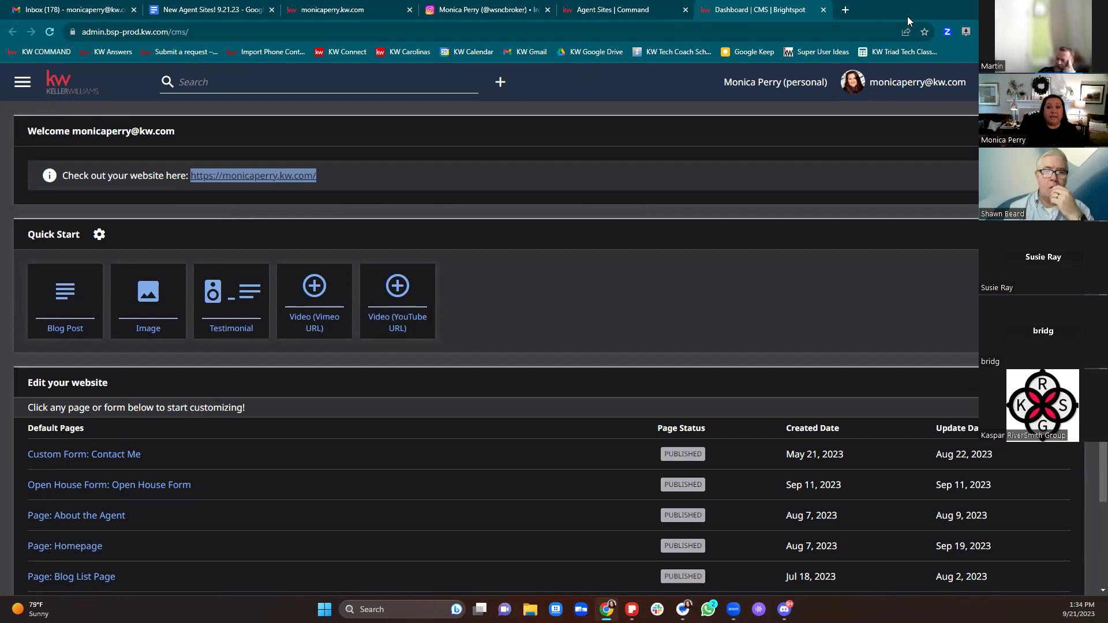
pyautogui.click(845, 10)
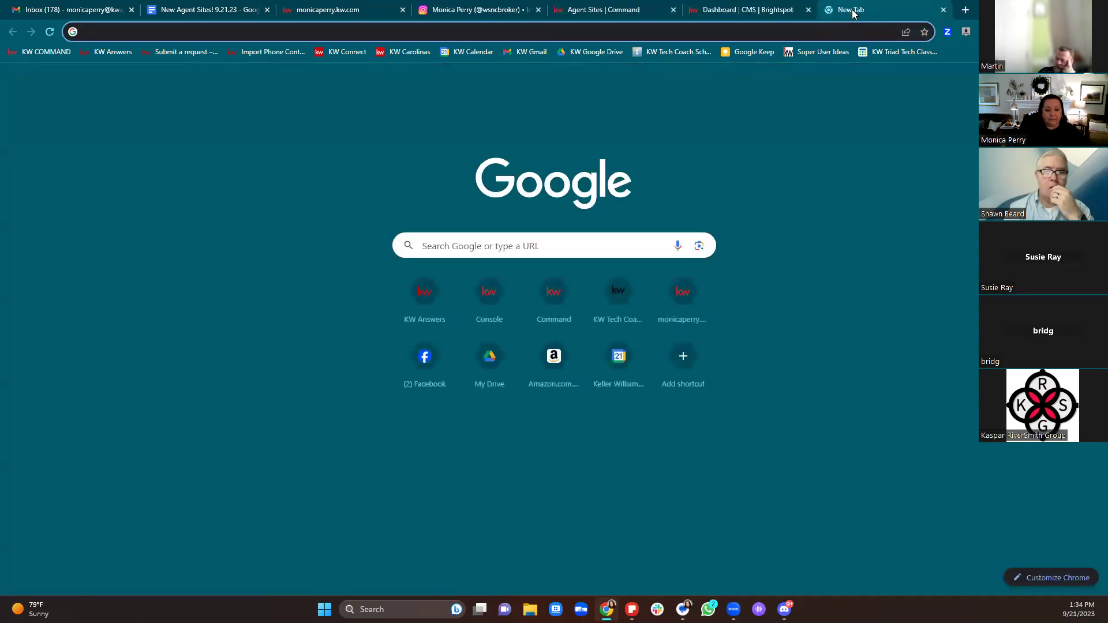
pyautogui.write('www.monicaperry')
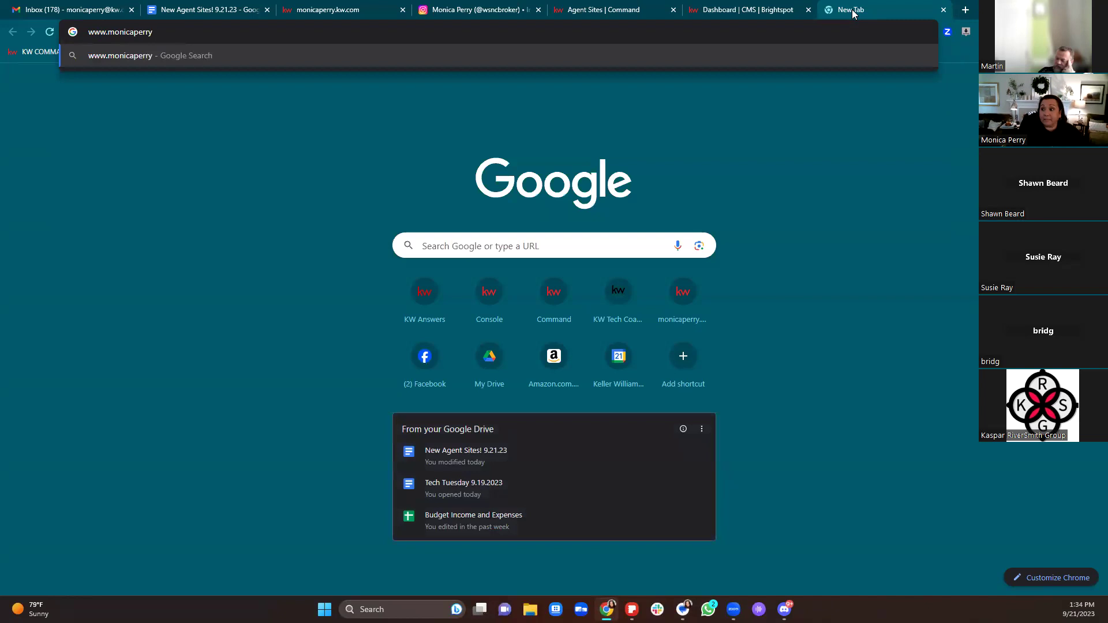
pyautogui.write('.com')
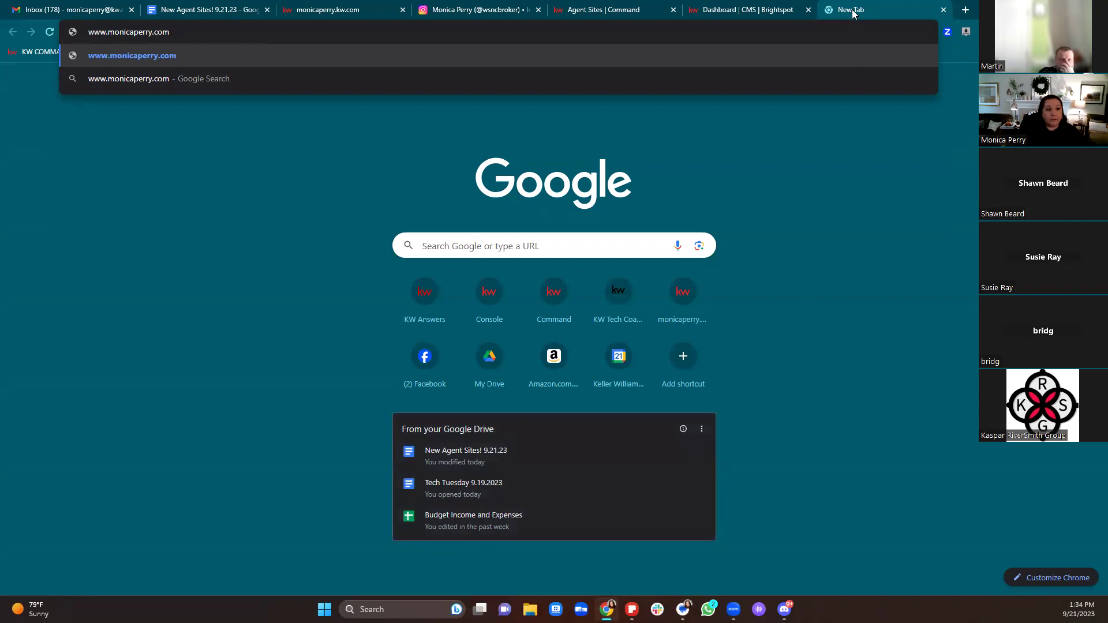
pyautogui.press('BackSpace')
pyautogui.press('BackSpace')
pyautogui.press('BackSpace')
pyautogui.write('k')
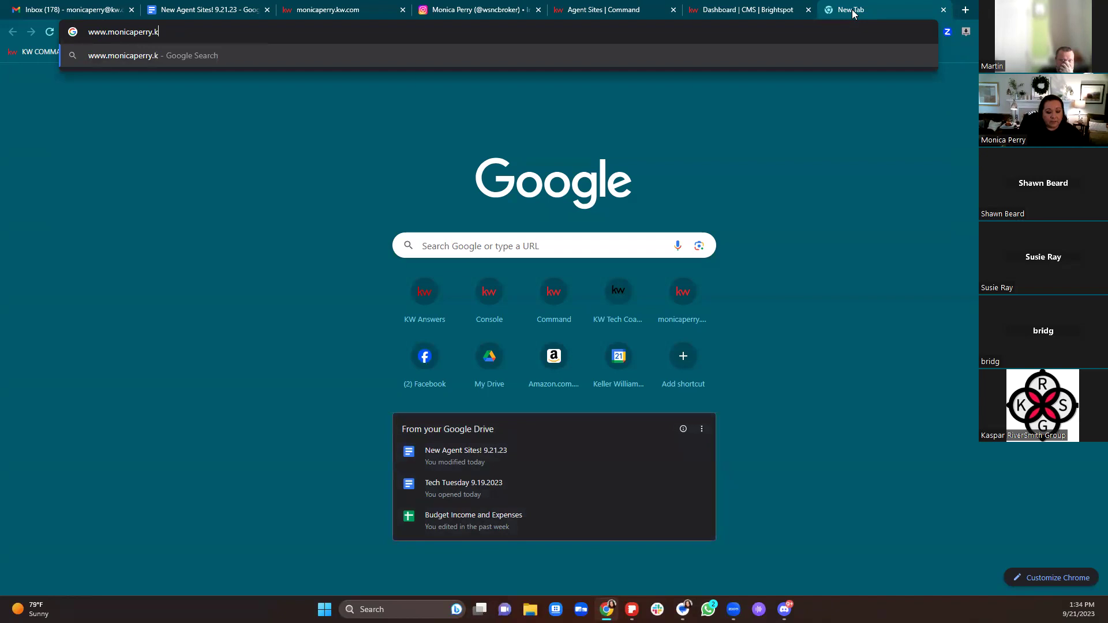
pyautogui.write('w.com')
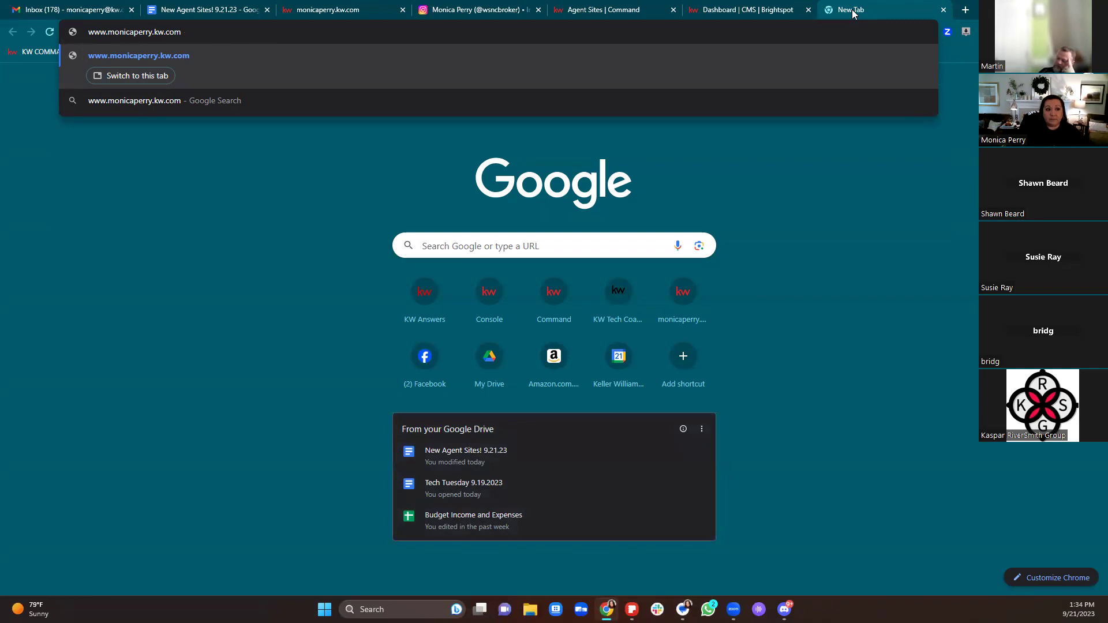
pyautogui.press('Return')
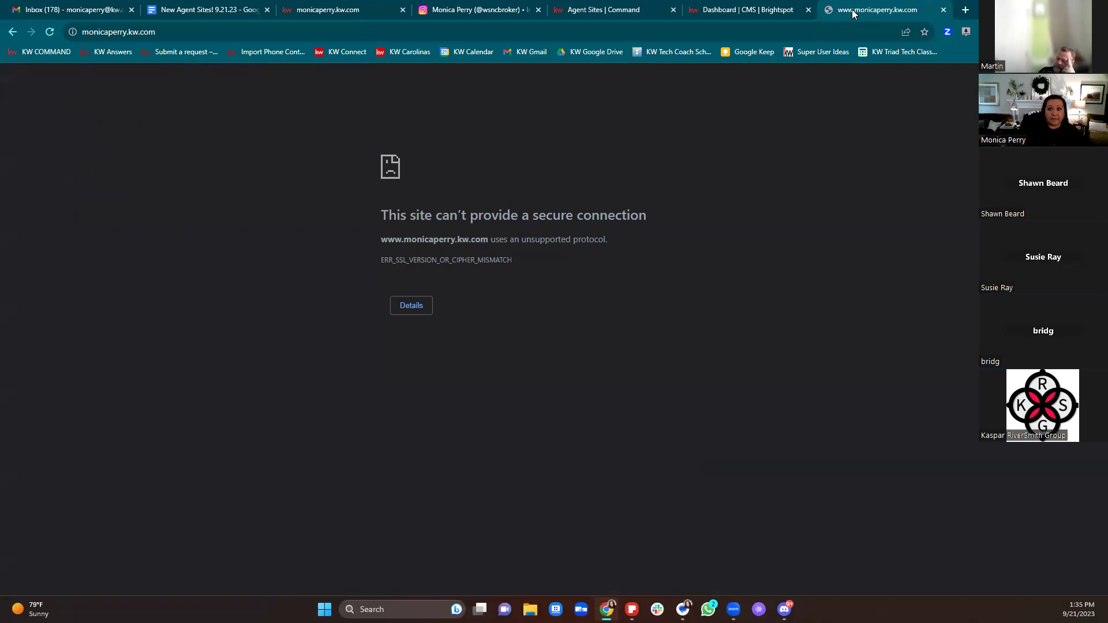
pyautogui.click(943, 10)
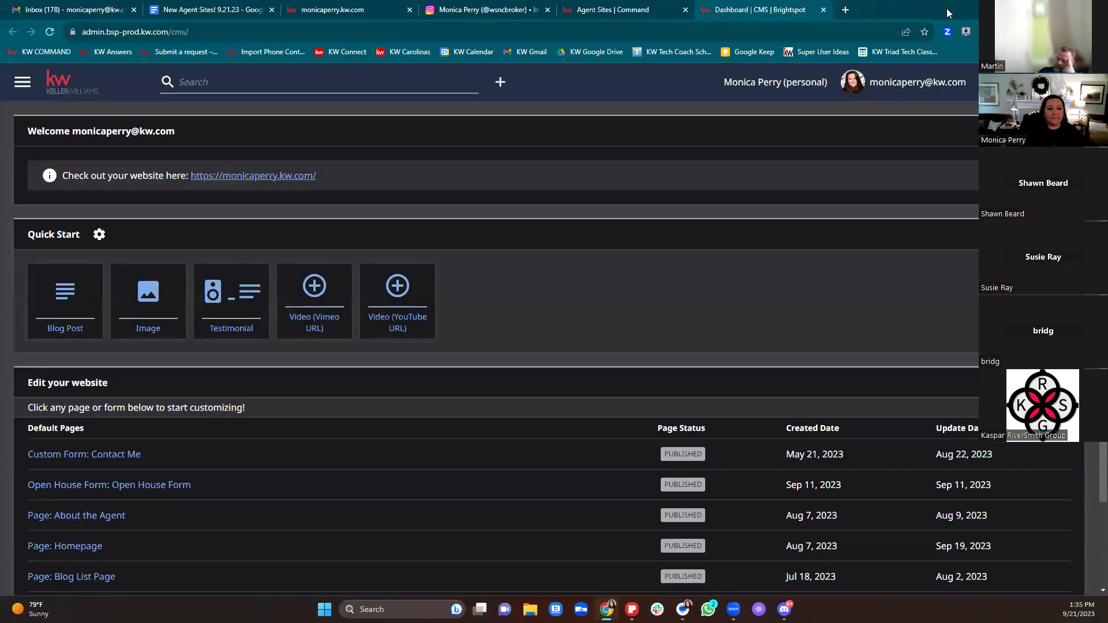
# Step: Reopen the CMS dashboard, look at Contact Me, then open Page: Homepage in the editor
pyautogui.click(823, 10)
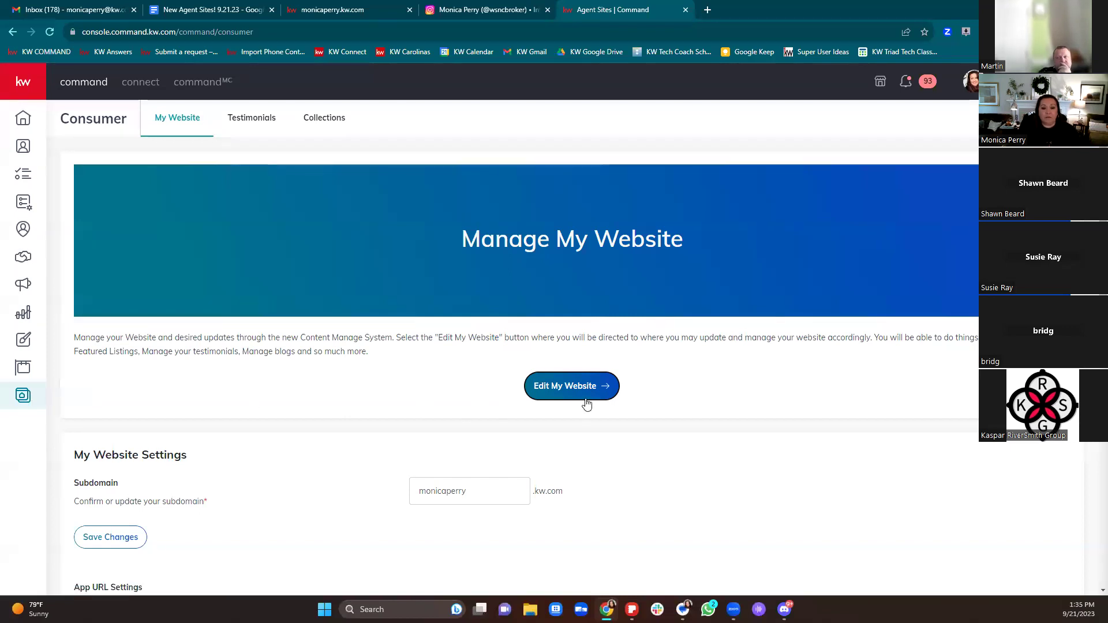
pyautogui.click(564, 398)
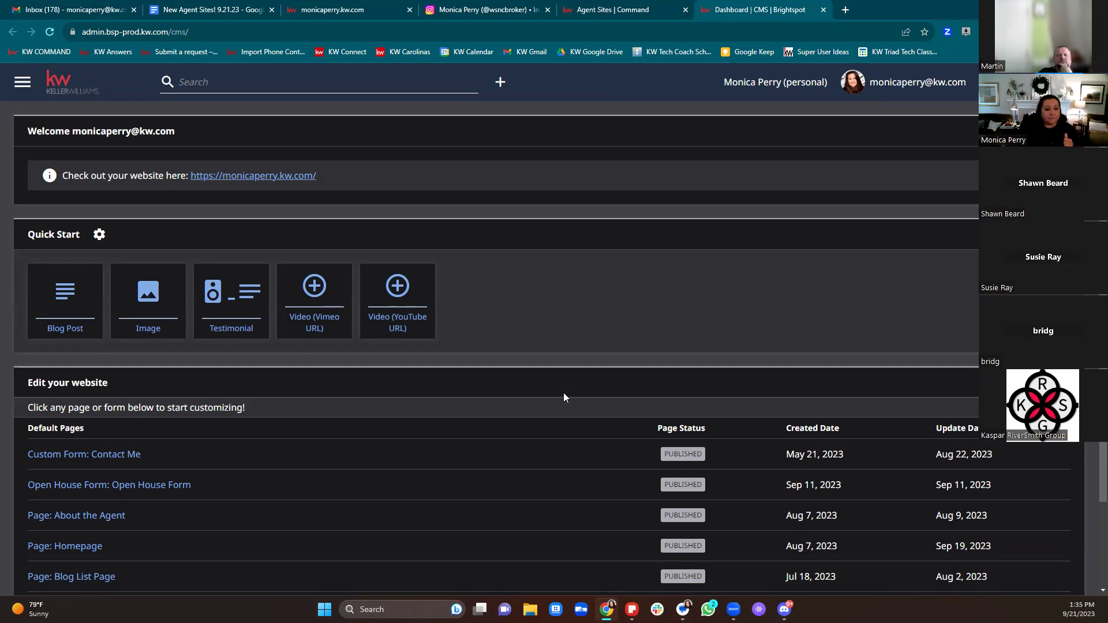
pyautogui.scroll(-2, 564, 393)
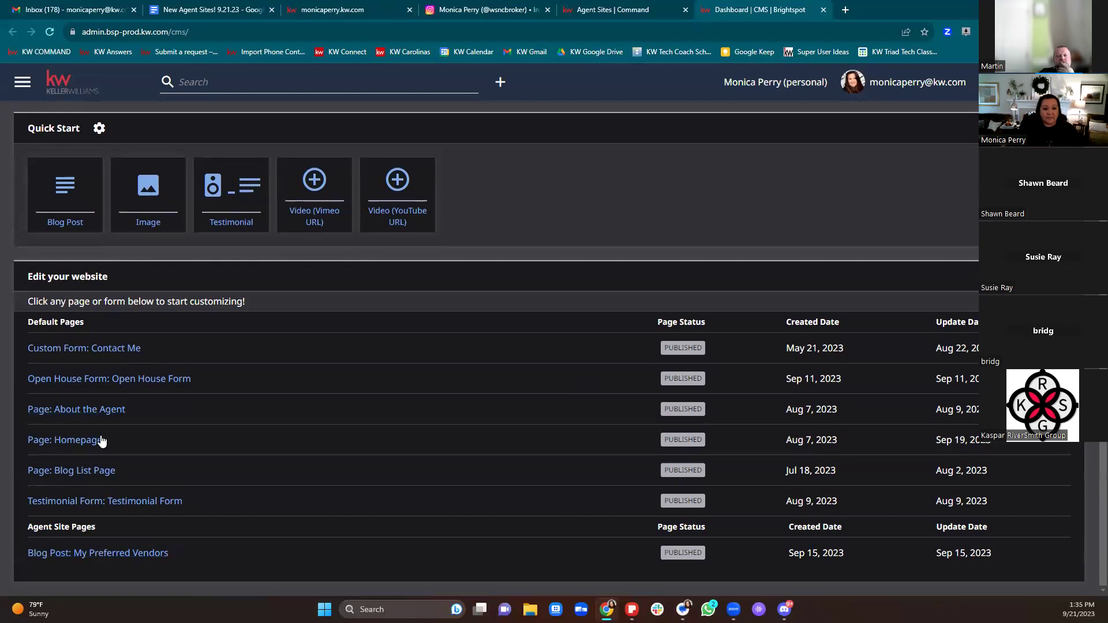
pyautogui.click(104, 349)
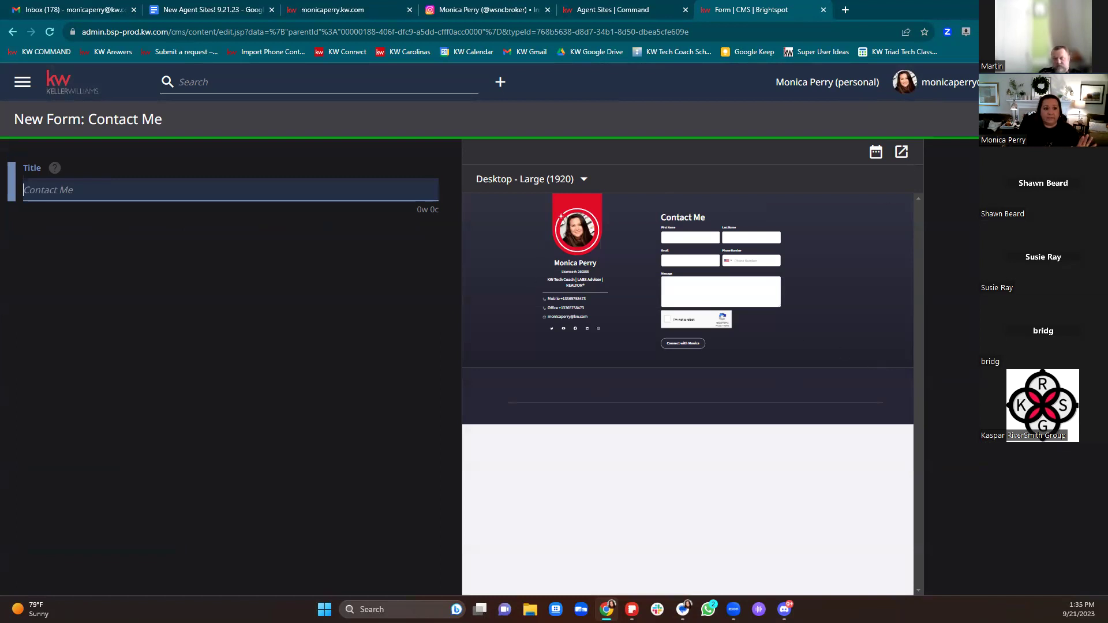
pyautogui.click(12, 33)
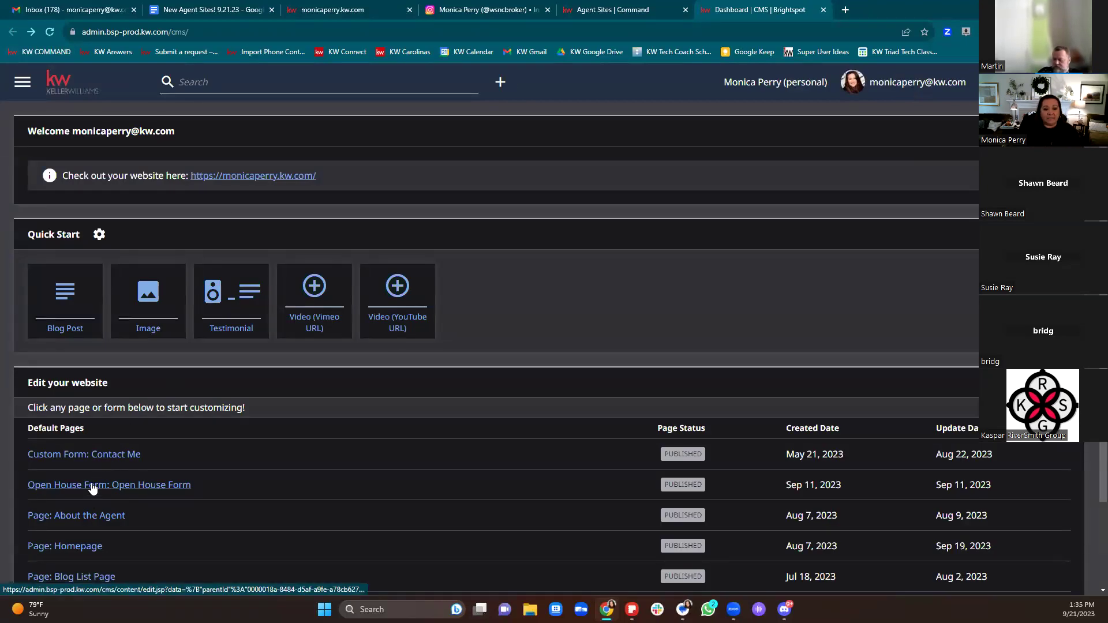
pyautogui.scroll(-2, 127, 488)
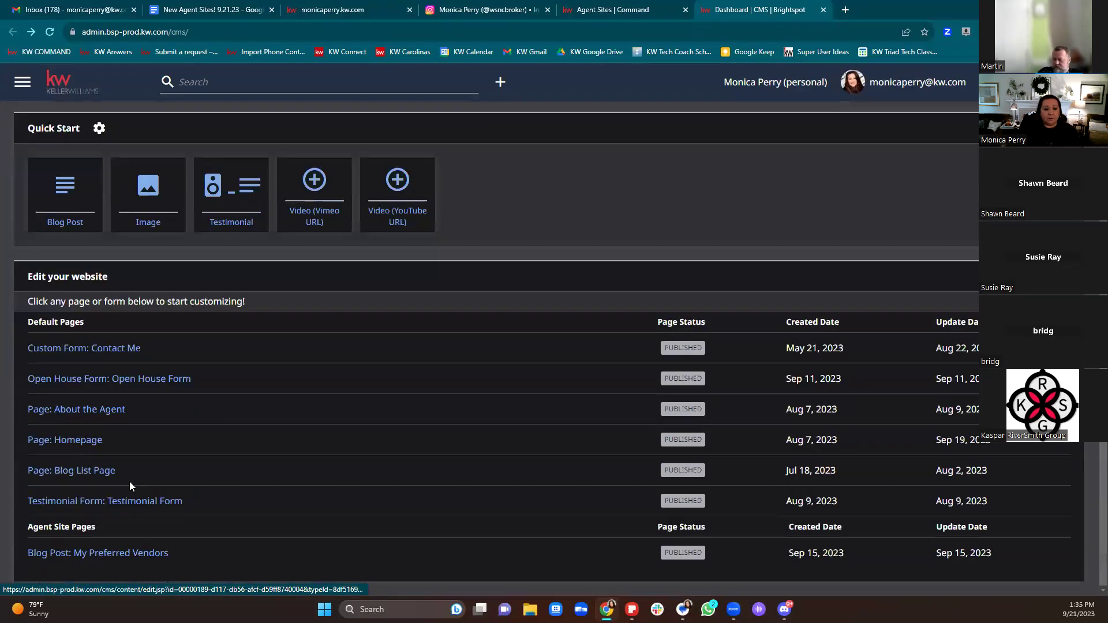
pyautogui.click(68, 442)
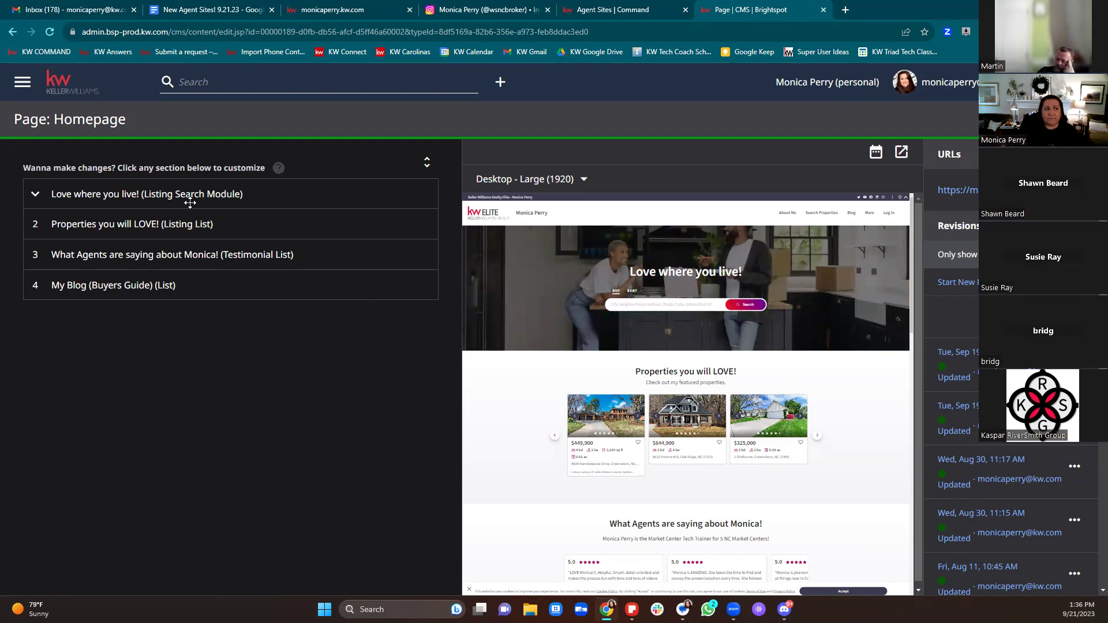
# Step: Expand the Love where you live! section, add a sixth carousel slot, and browse the image library
pyautogui.click(37, 193)
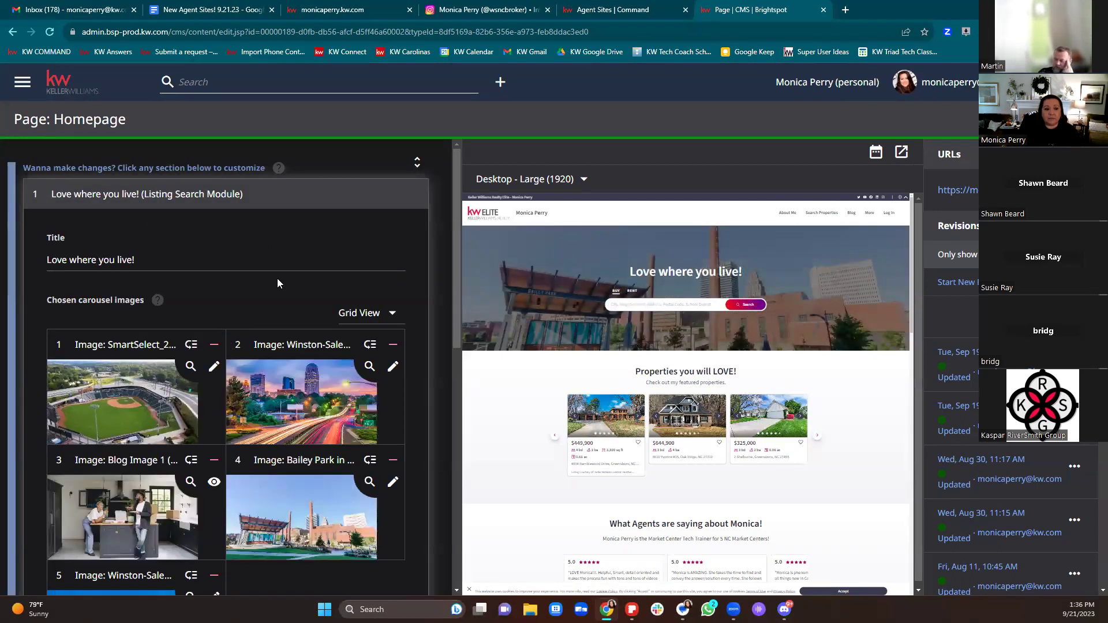
pyautogui.scroll(-2, 279, 286)
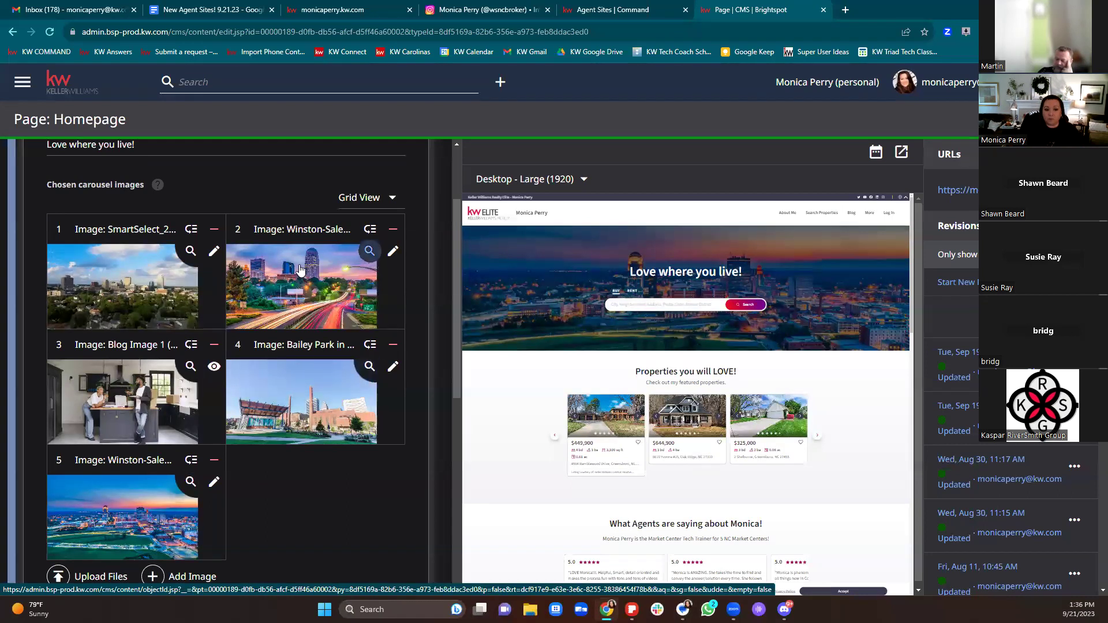
pyautogui.scroll(2, 314, 520)
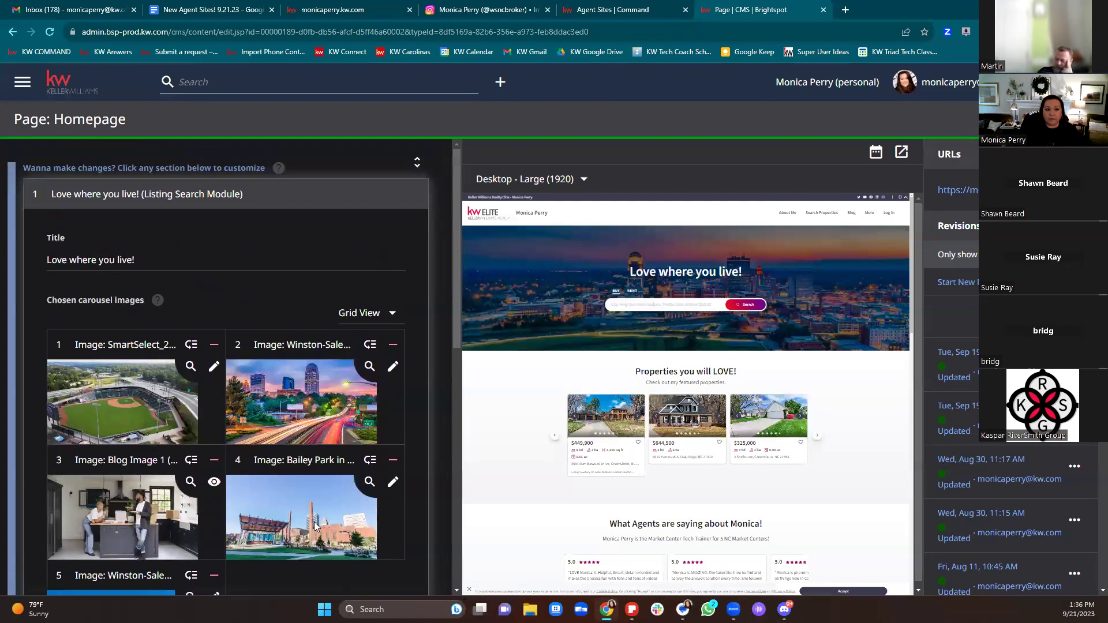
pyautogui.scroll(-6, 316, 520)
pyautogui.scroll(1, 316, 473)
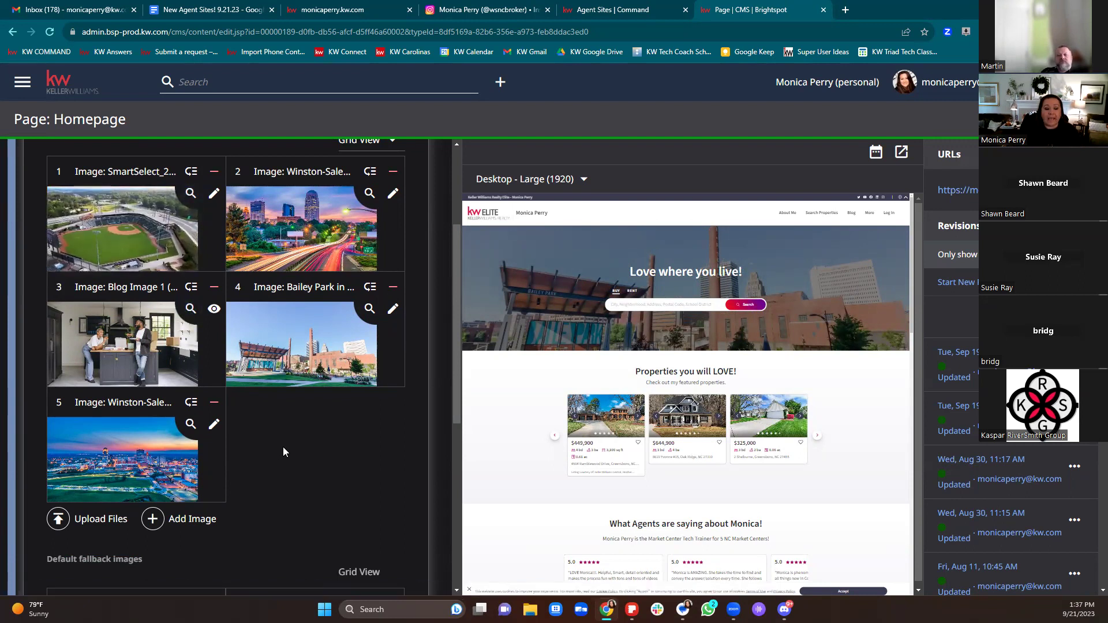
pyautogui.click(187, 519)
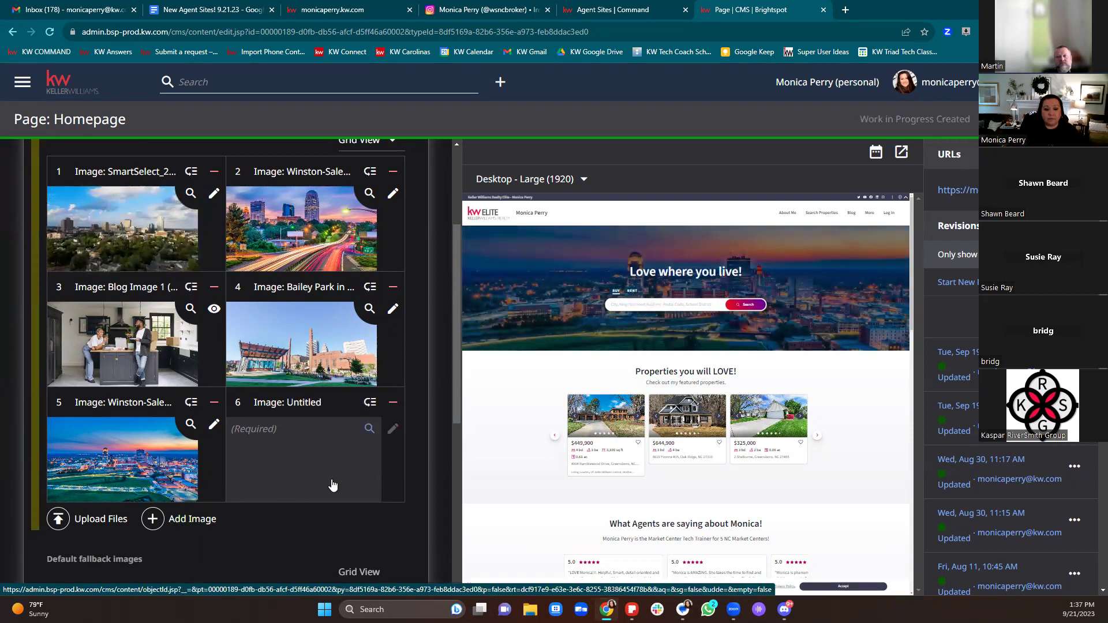
pyautogui.click(352, 449)
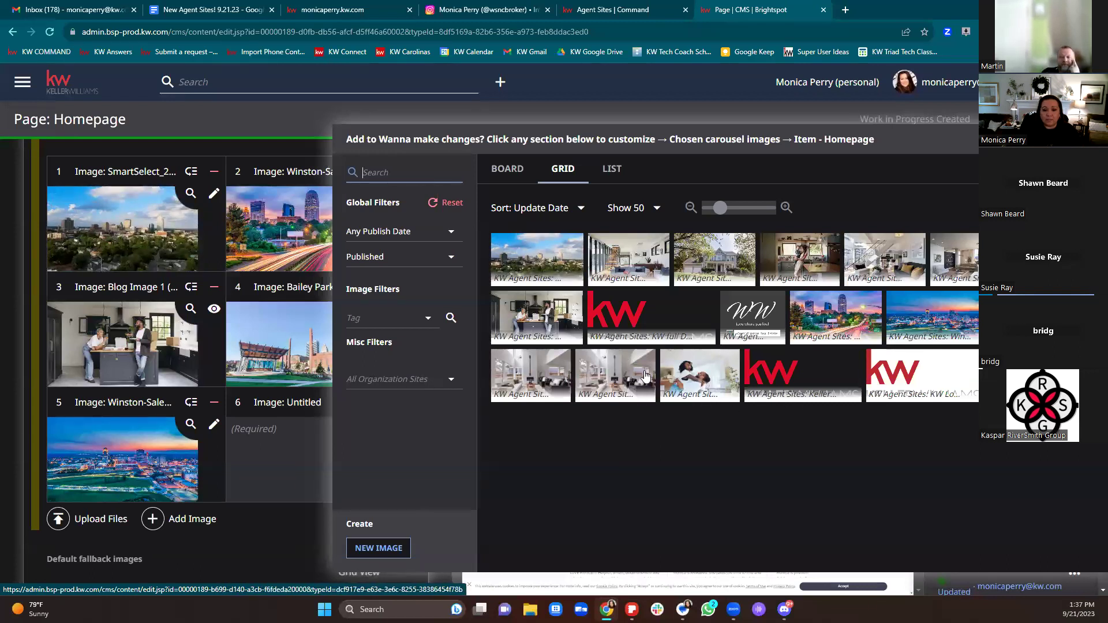
# Step: Put the hugging couple photo into carousel slot 6 and close the image library
pyautogui.click(705, 385)
pyautogui.scroll(-3, 197, 331)
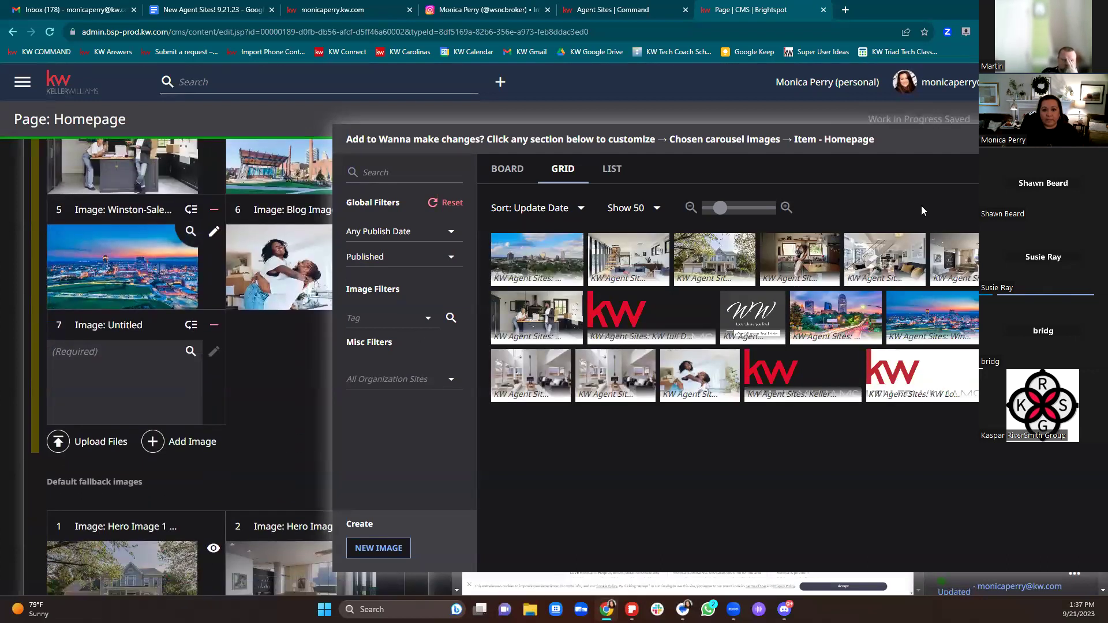
pyautogui.press('Escape')
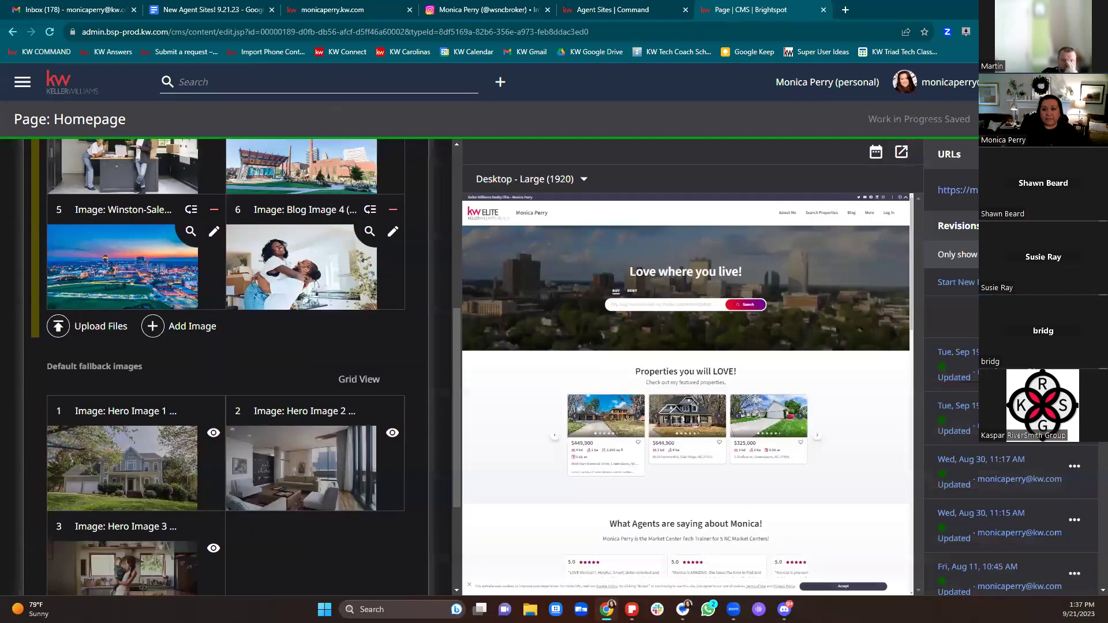
# Step: Mark the first carousel image for removal and open Blog Image 4's edit page
pyautogui.scroll(2, 236, 359)
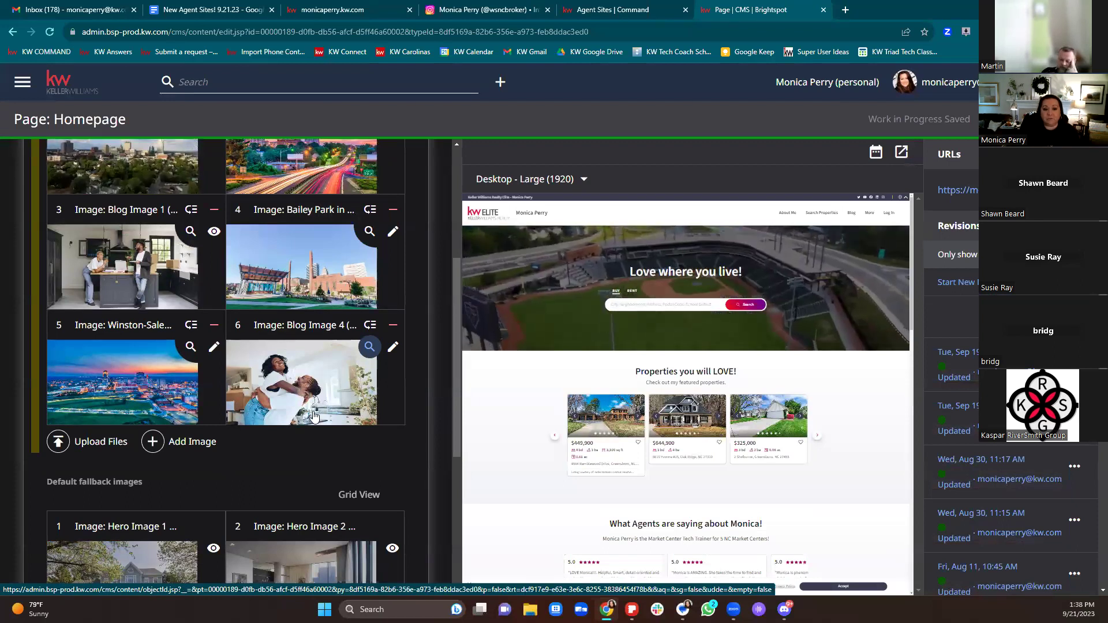
pyautogui.scroll(2, 306, 404)
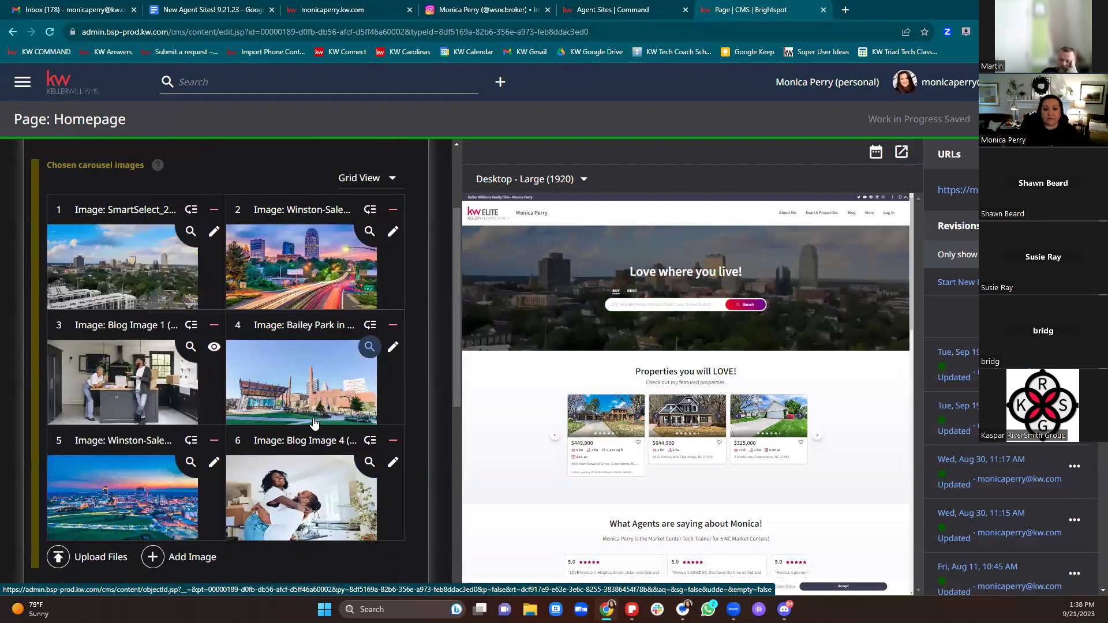
pyautogui.click(214, 212)
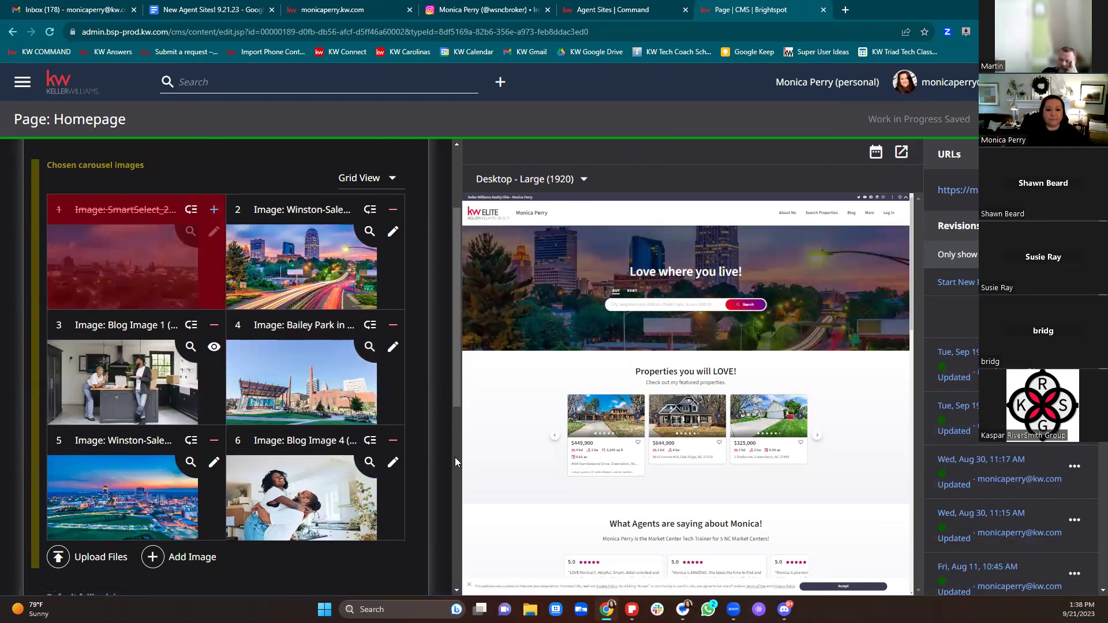
pyautogui.click(395, 464)
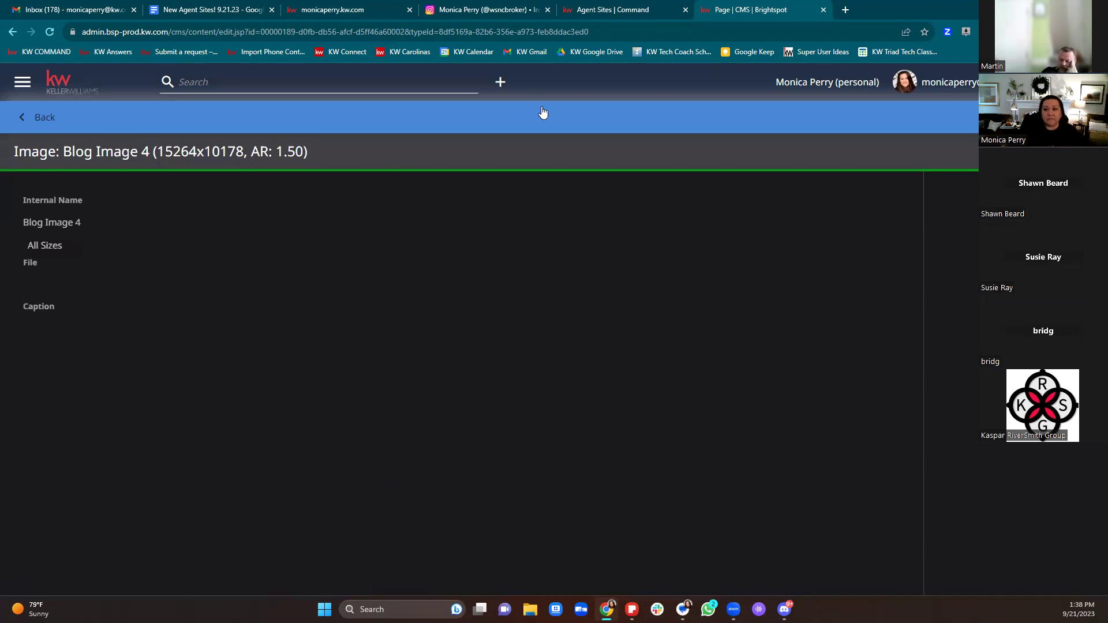
# Step: Leave Blog Image 4's page without saving and reopen Page: Homepage to review the five-image carousel
pyautogui.click(14, 32)
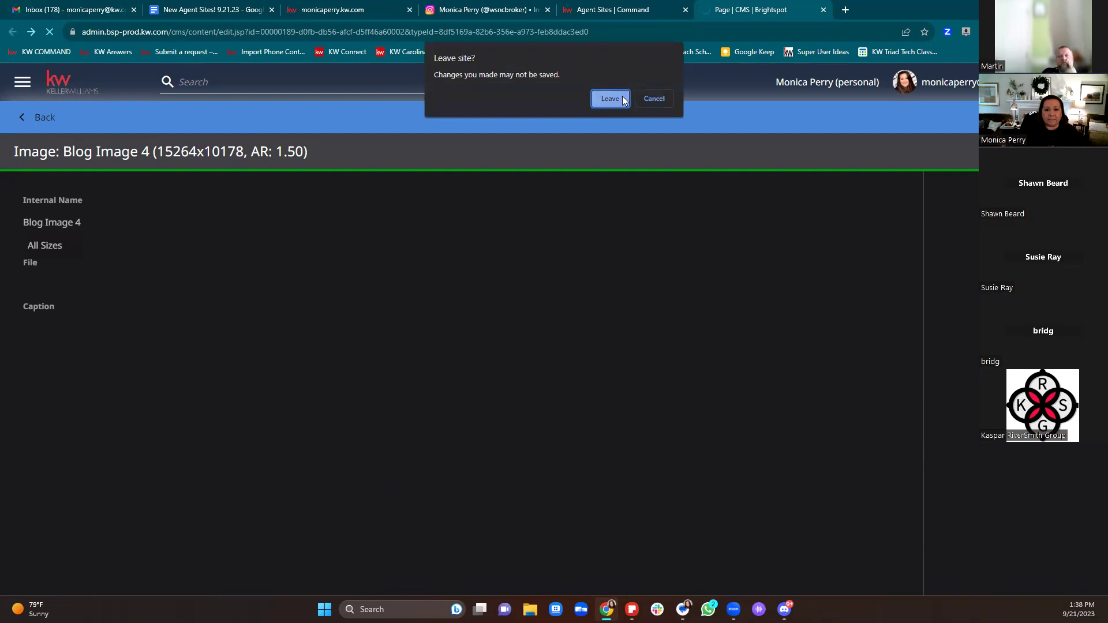
pyautogui.click(622, 98)
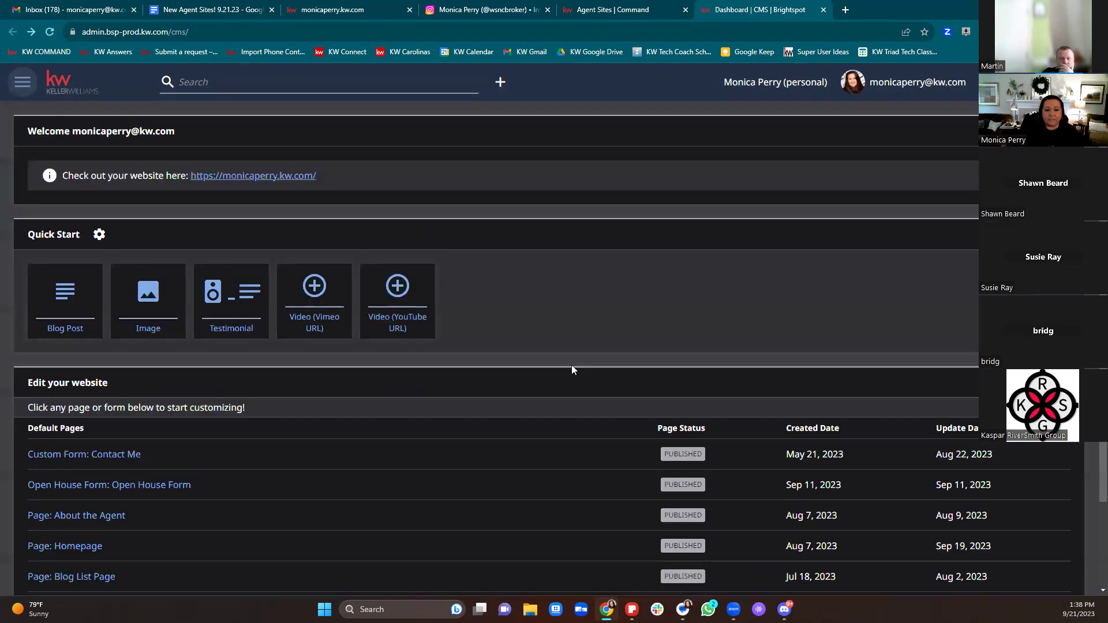
pyautogui.scroll(-2, 371, 365)
pyautogui.click(50, 440)
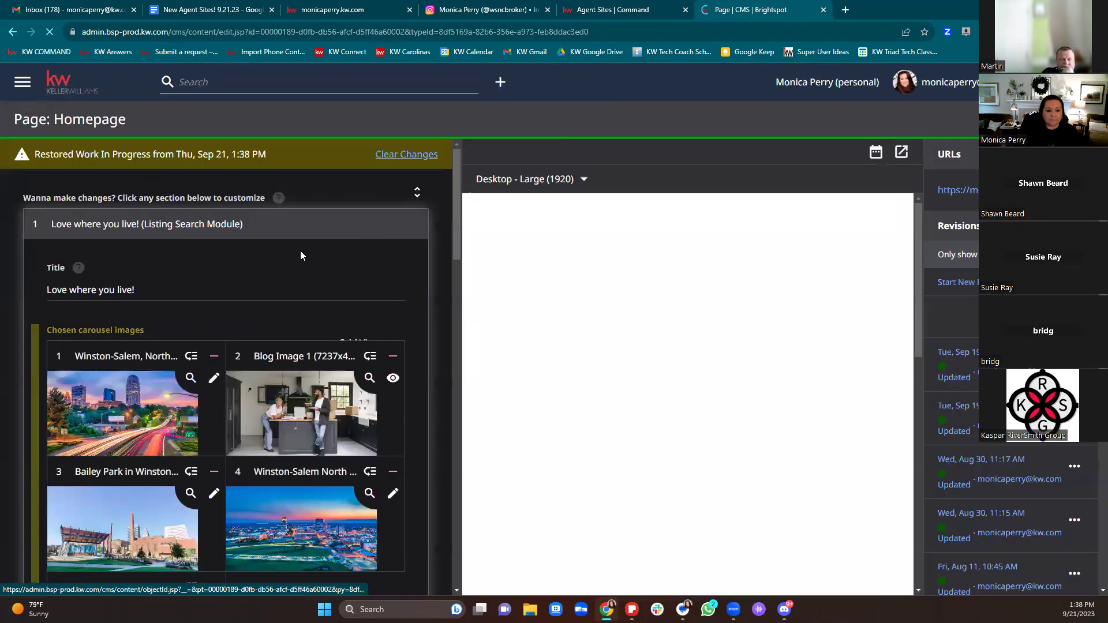
pyautogui.scroll(-5, 300, 256)
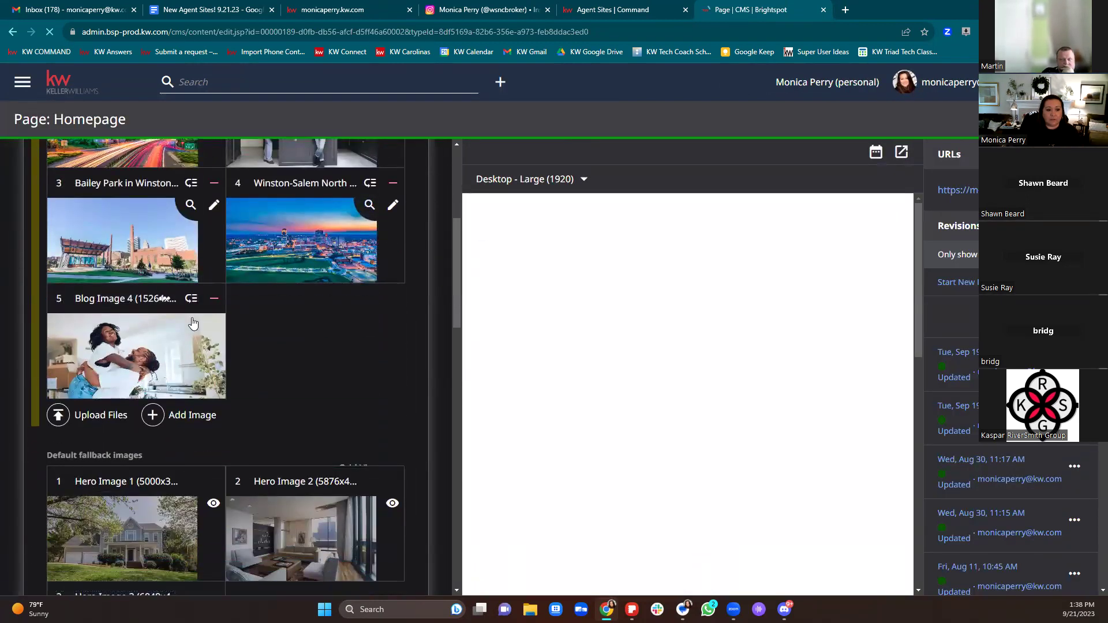
pyautogui.scroll(4, 333, 379)
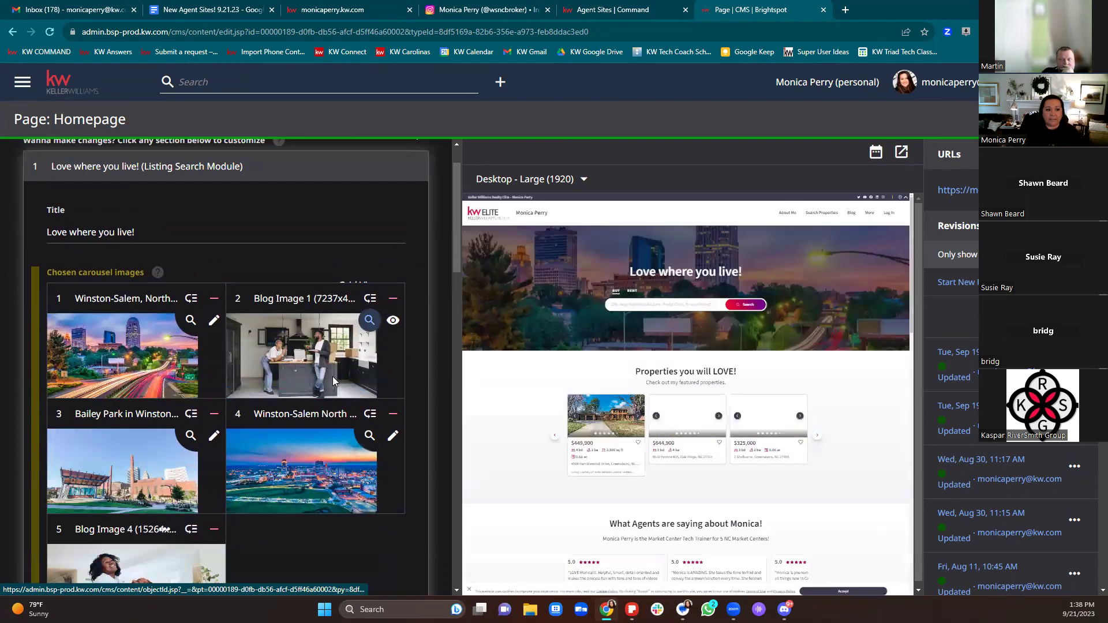
pyautogui.scroll(-4, 333, 379)
pyautogui.scroll(5, 333, 377)
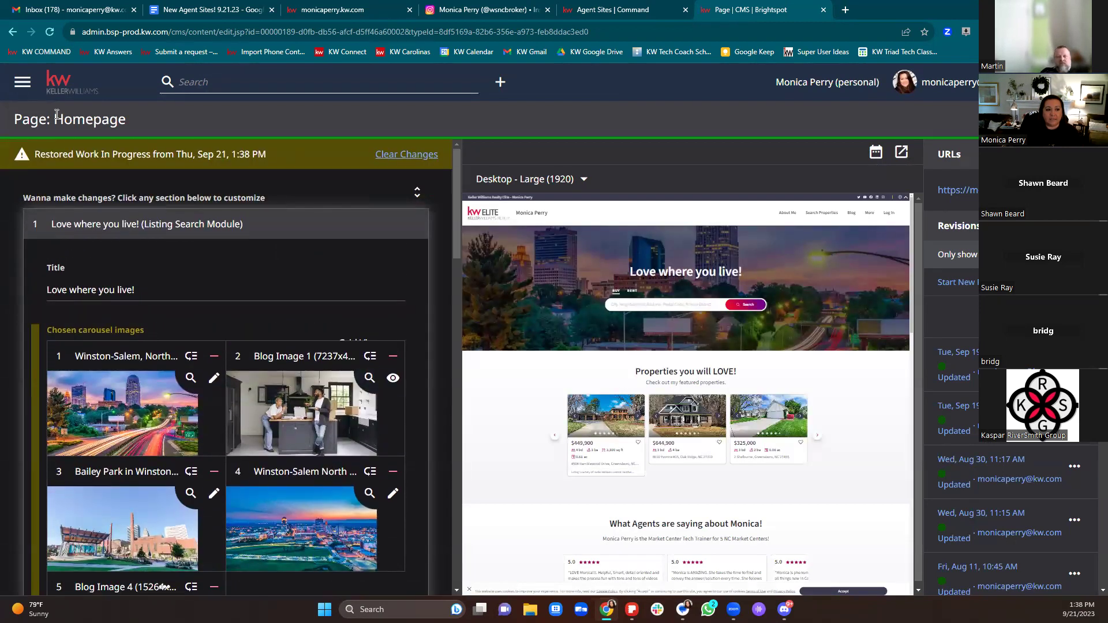
pyautogui.scroll(-6, 201, 245)
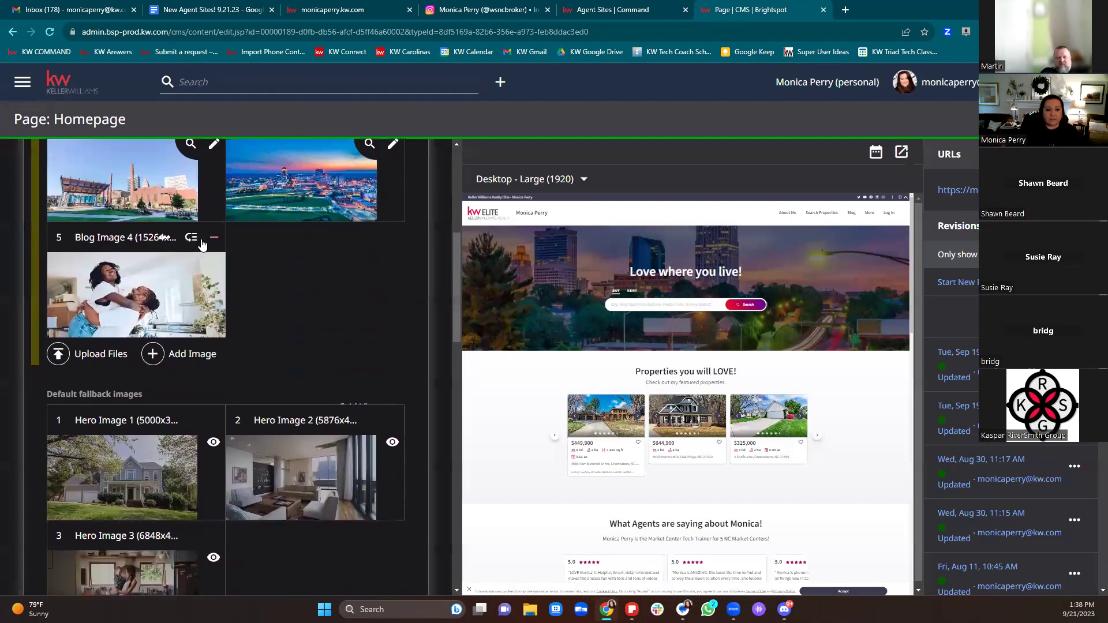
pyautogui.scroll(-1, 202, 245)
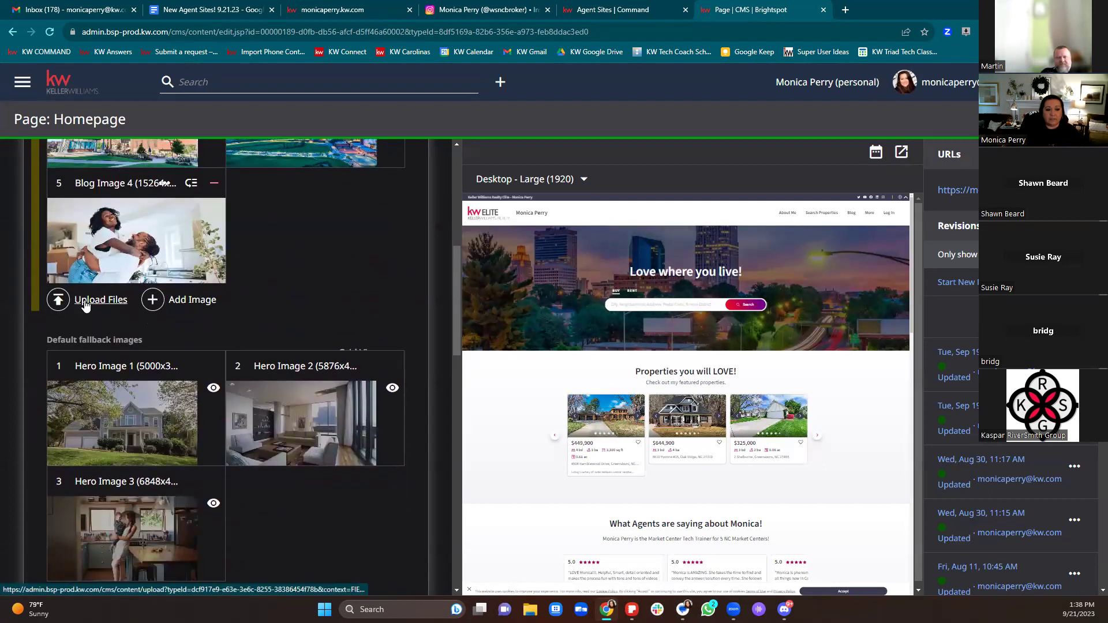
# Step: Start a file upload and search My Drive for 'winston' to open the Winston-Salem Images folder
pyautogui.click(85, 301)
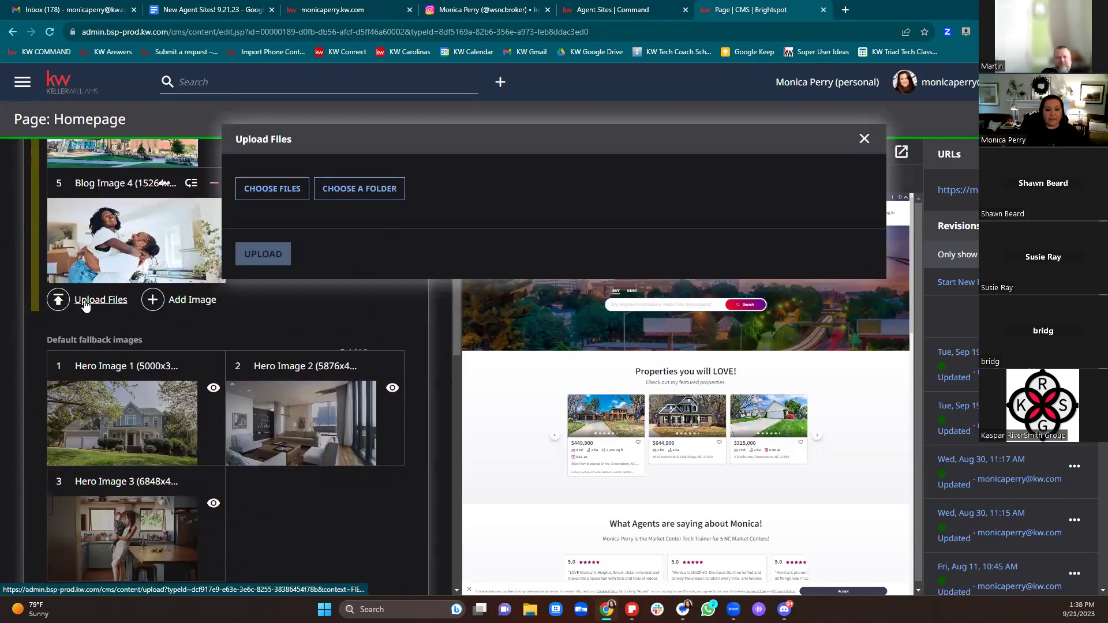
pyautogui.click(299, 190)
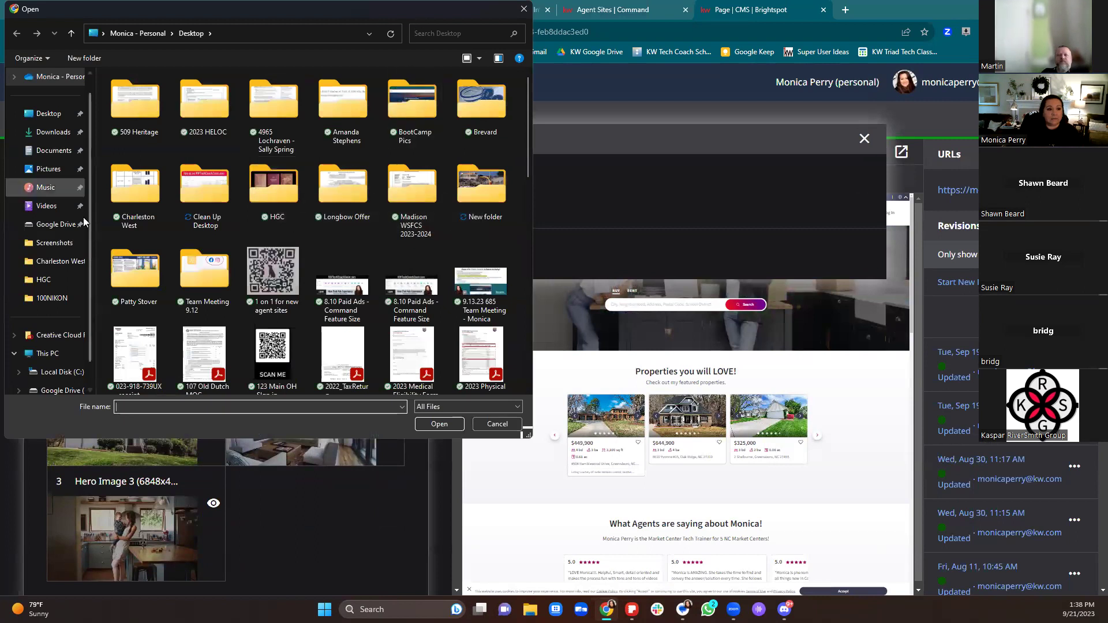
pyautogui.scroll(-1, 58, 365)
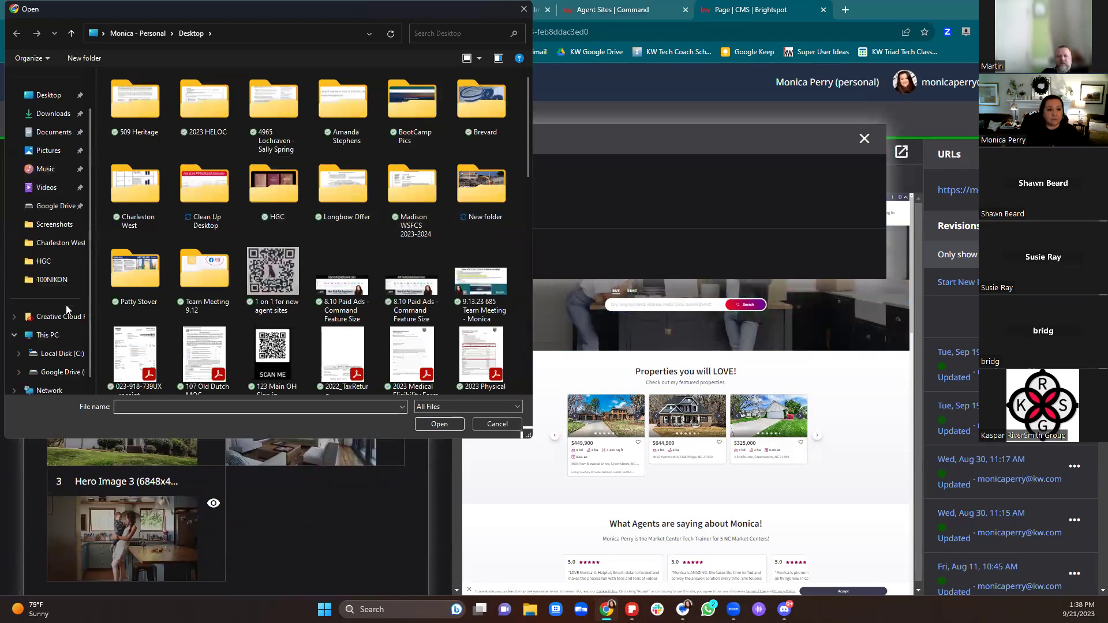
pyautogui.click(56, 374)
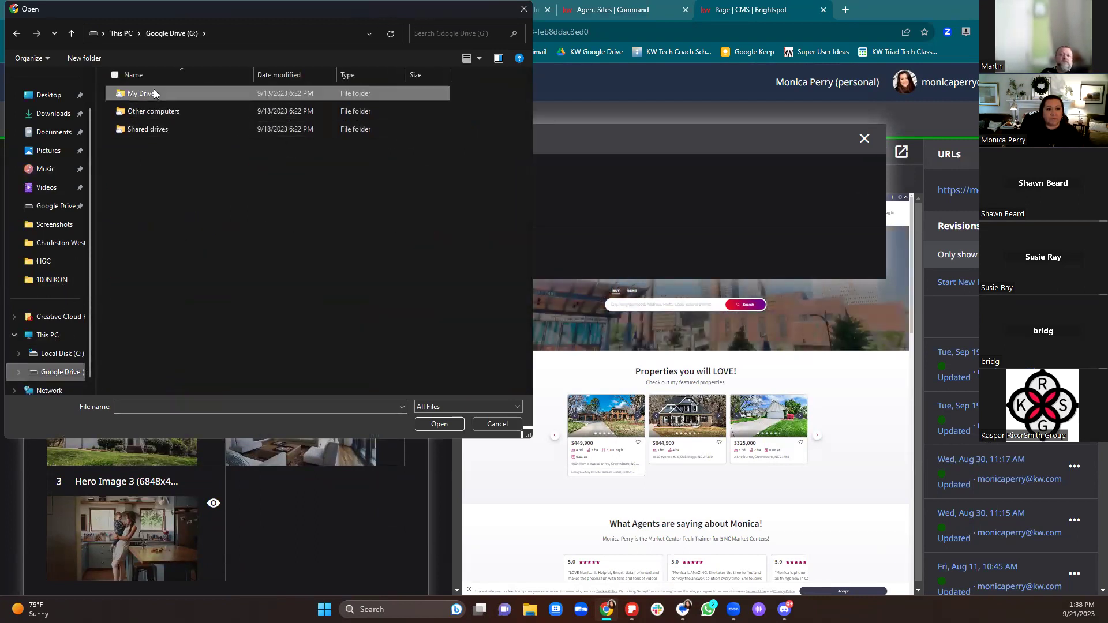
pyautogui.click(153, 91)
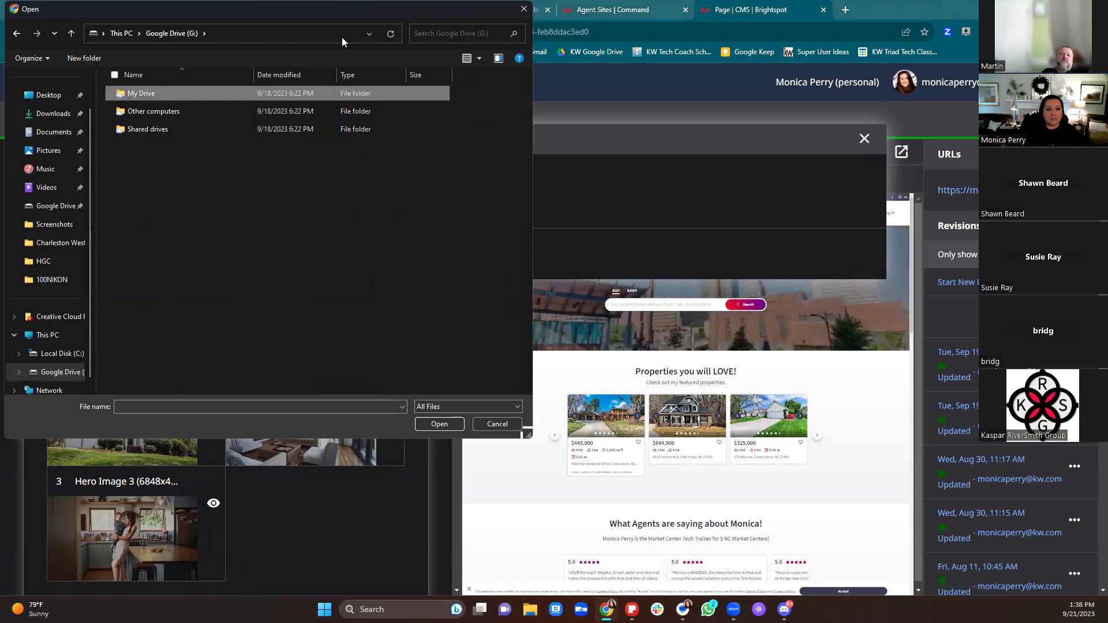
pyautogui.click(450, 35)
pyautogui.write('winsotnb')
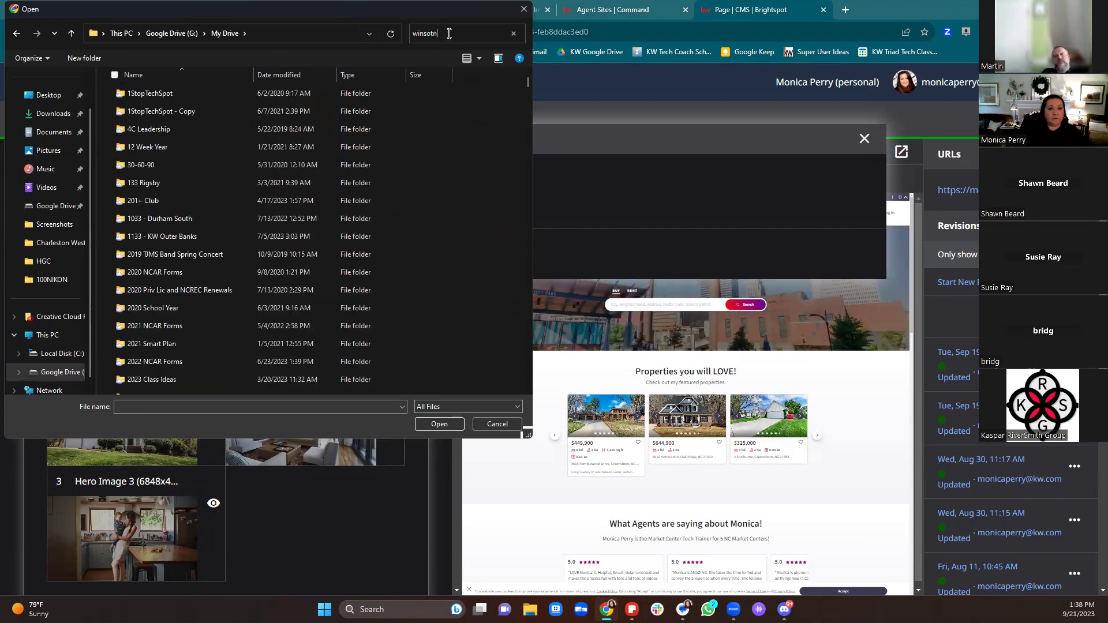
pyautogui.press('BackSpace')
pyautogui.press('BackSpace')
pyautogui.press('BackSpace')
pyautogui.press('BackSpace')
pyautogui.write('ton')
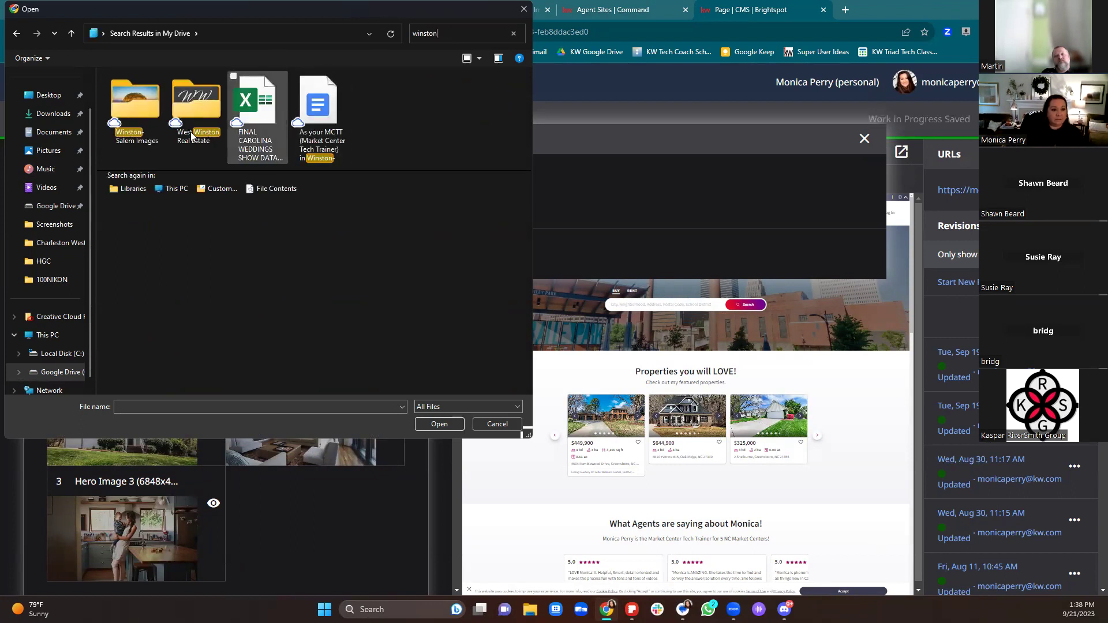
pyautogui.doubleClick(152, 122)
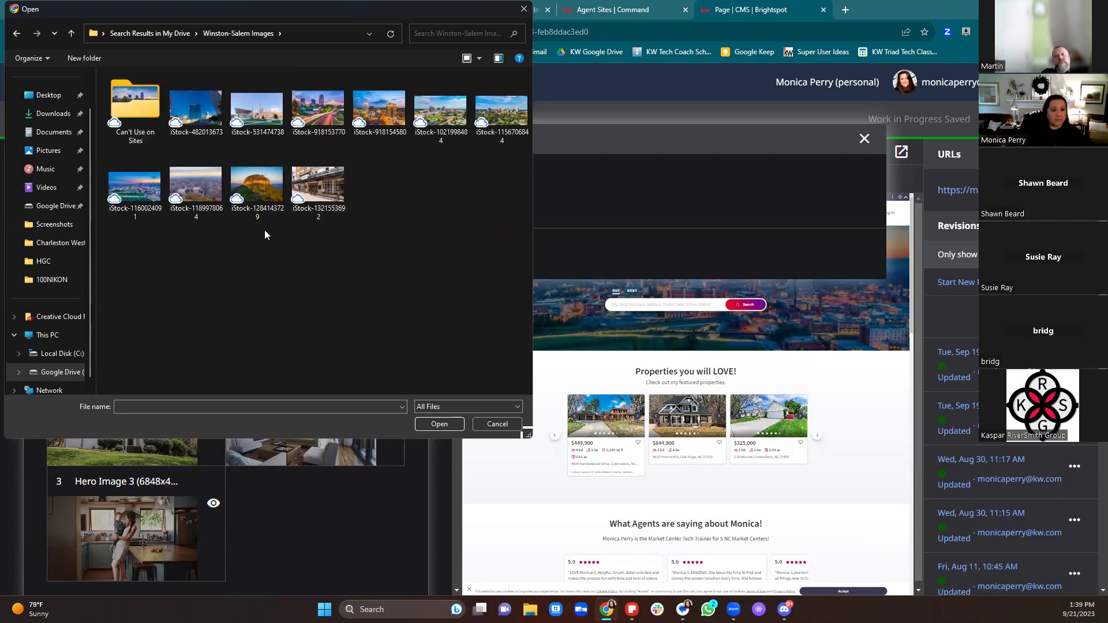
pyautogui.click(327, 183)
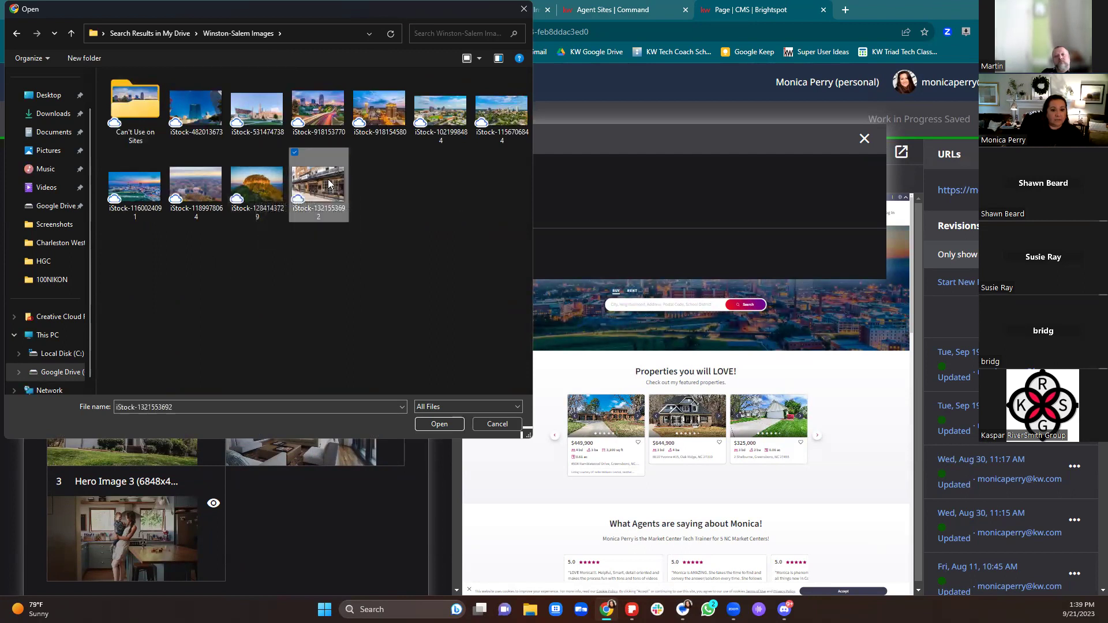
pyautogui.click(452, 425)
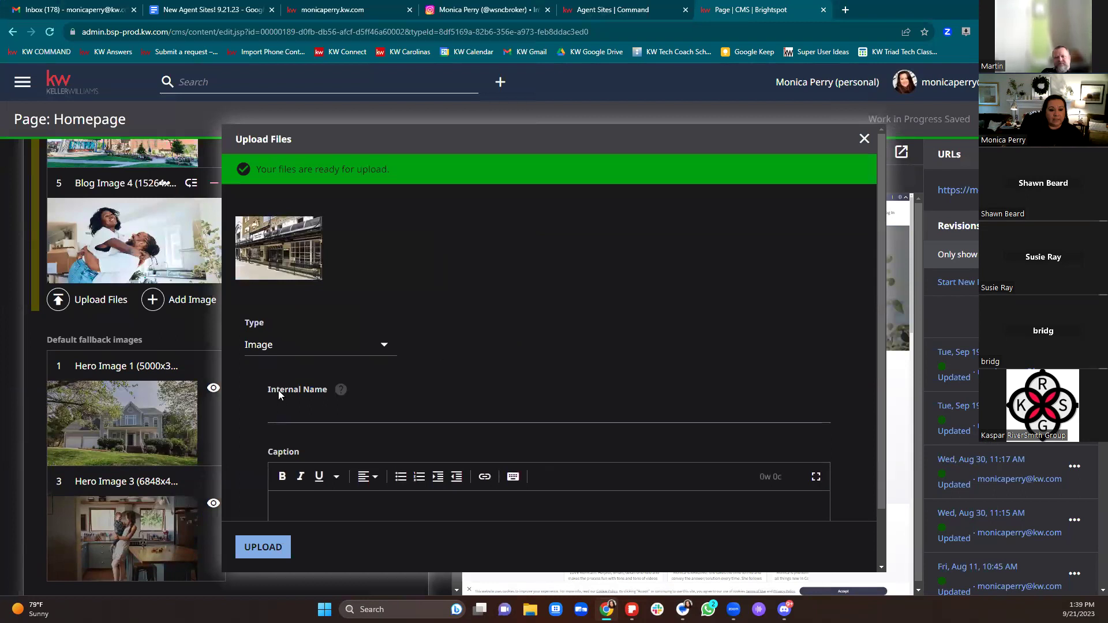
pyautogui.click(279, 407)
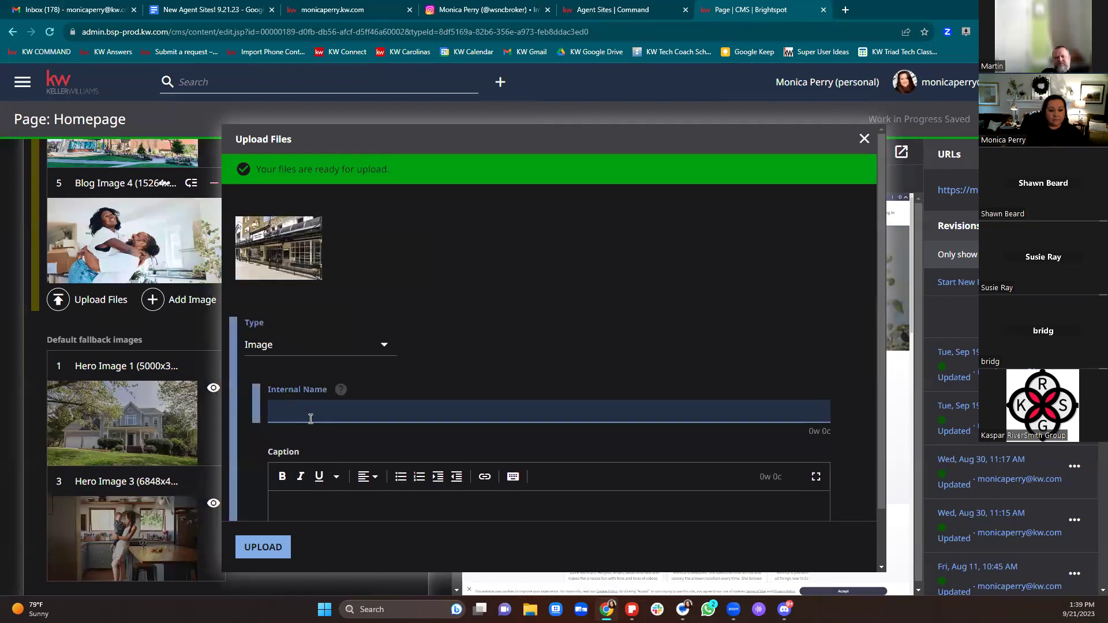
pyautogui.write('Sto')
pyautogui.write('ep')
pyautogui.write('hens')
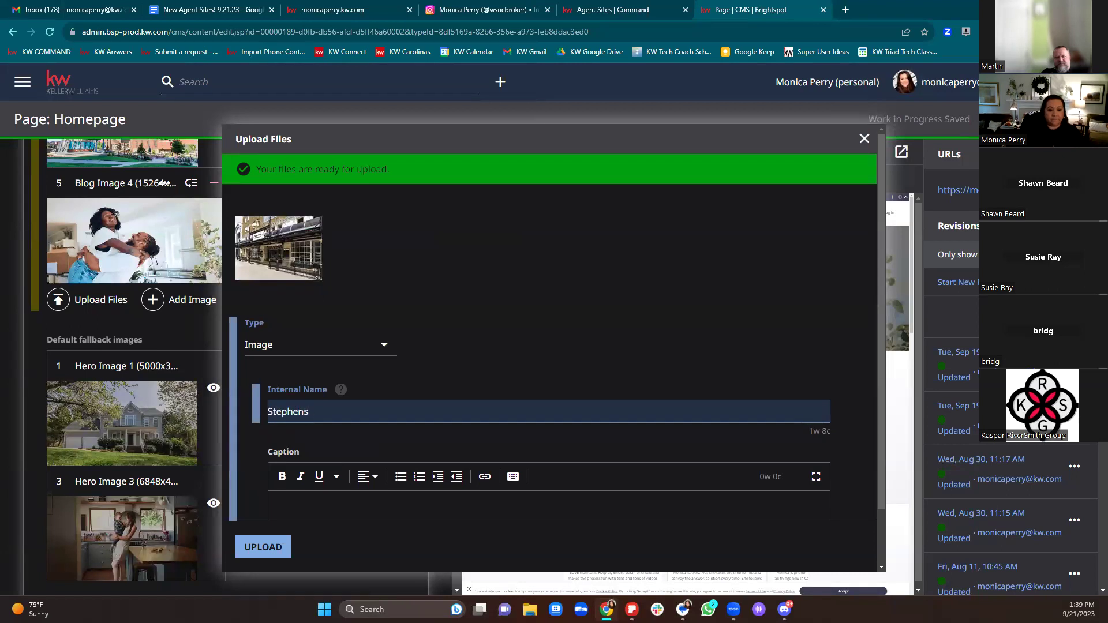
pyautogui.click(258, 549)
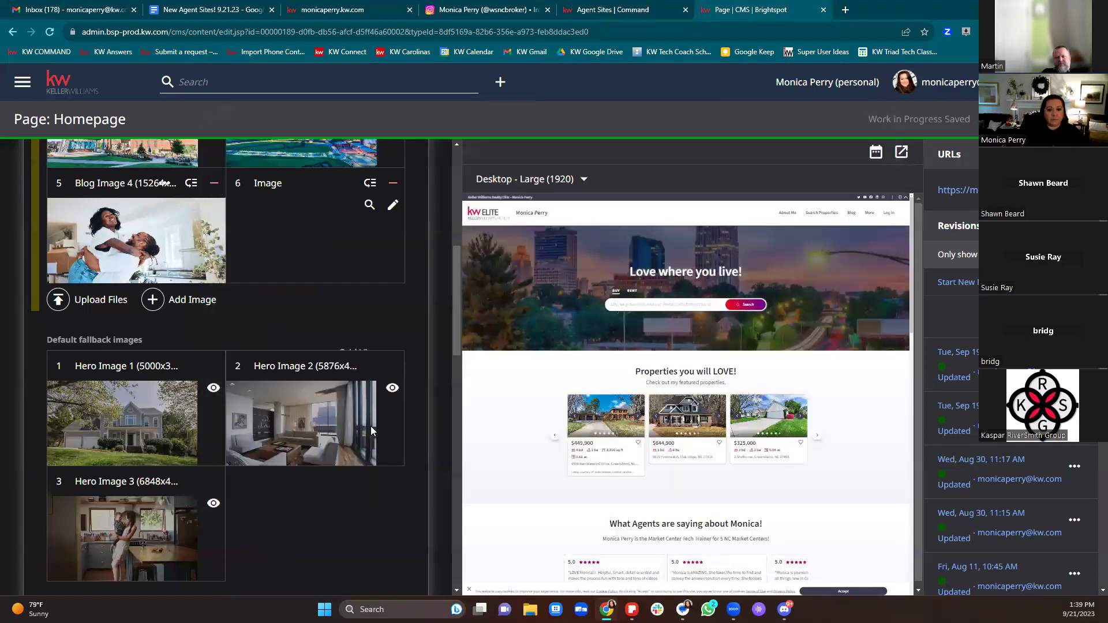
# Step: Remove Blog Image 4 from the carousel and save the homepage with F5
pyautogui.scroll(3, 370, 426)
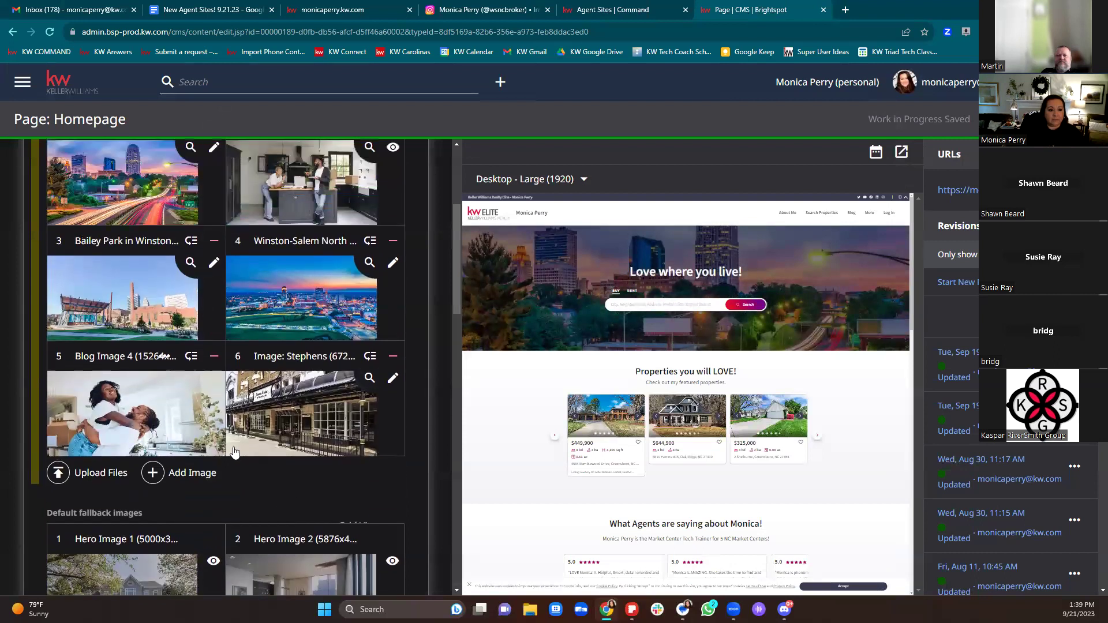
pyautogui.click(214, 357)
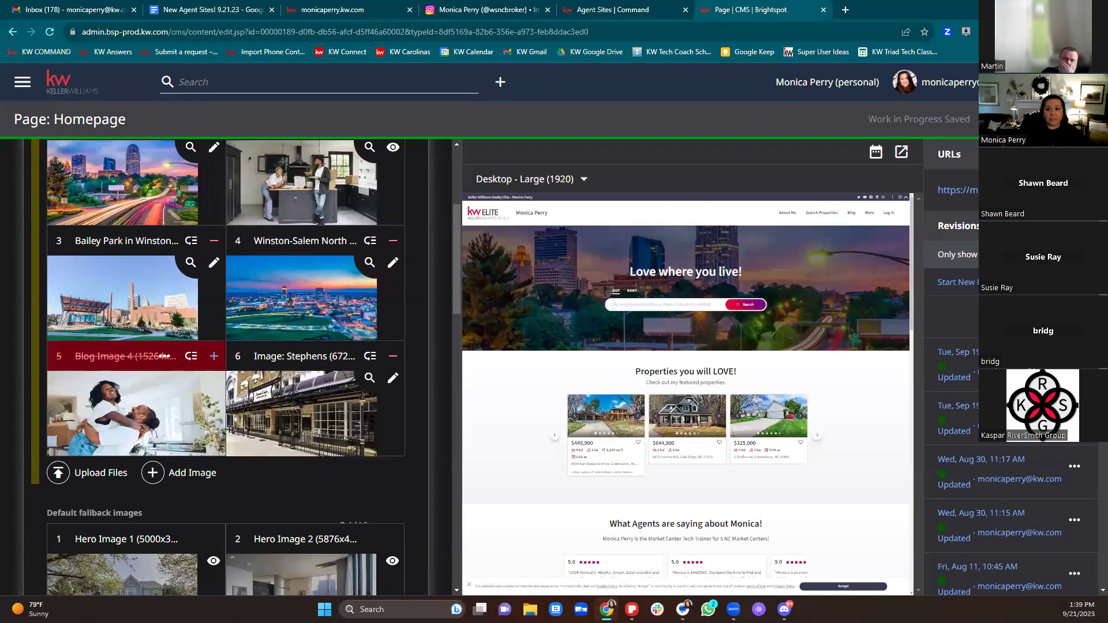
pyautogui.press('F5')
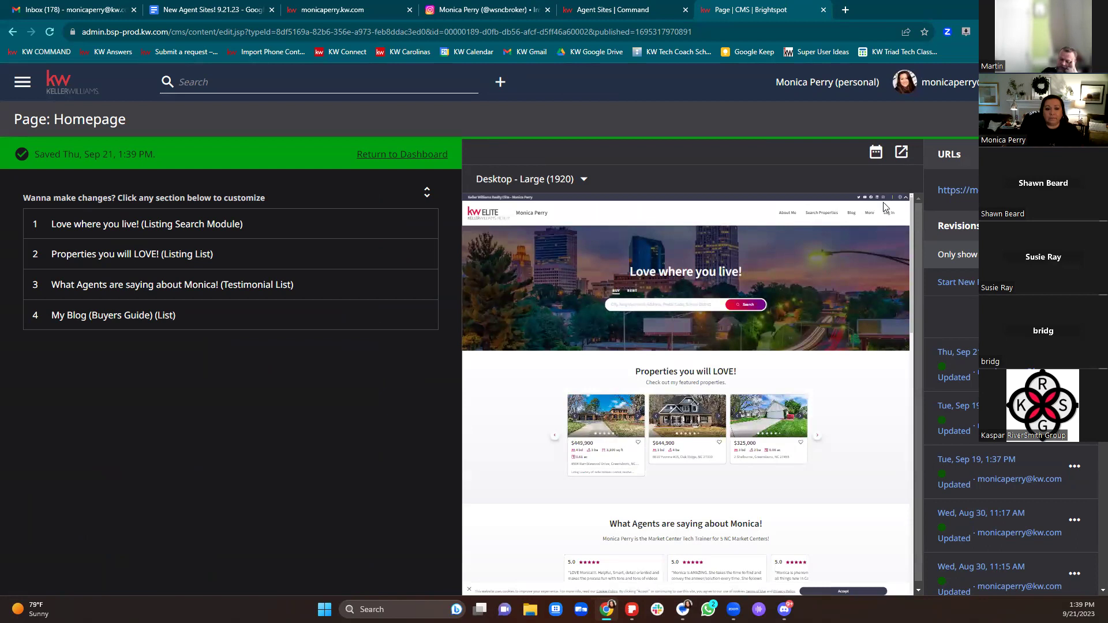
pyautogui.click(178, 224)
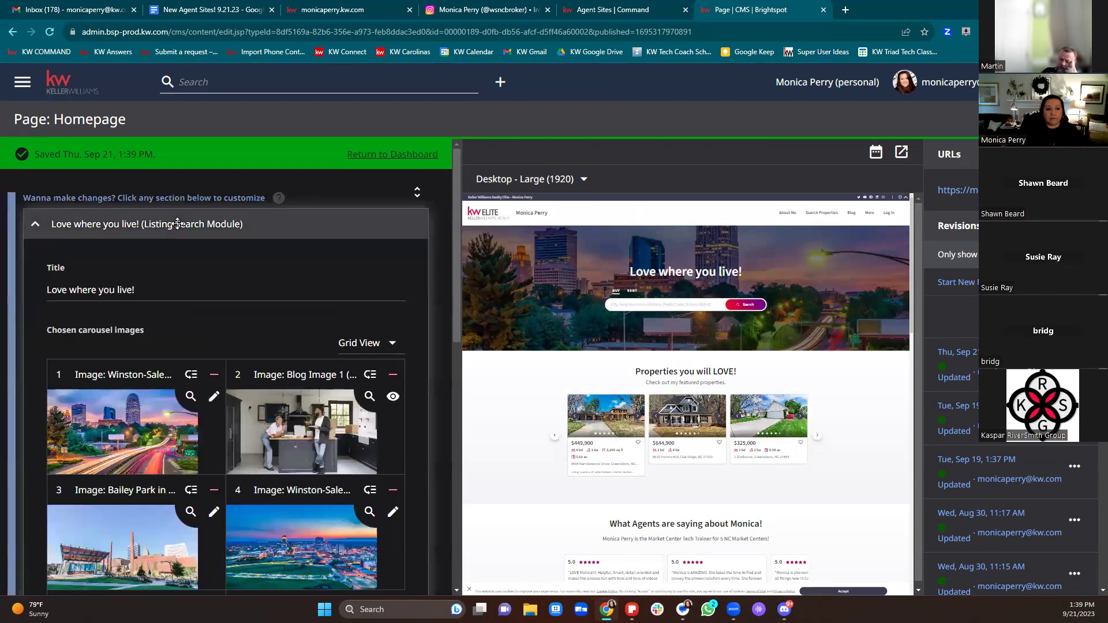
pyautogui.moveTo(152, 291); pyautogui.dragTo(62, 290)
pyautogui.click(236, 303)
pyautogui.moveTo(220, 300); pyautogui.dragTo(51, 333)
pyautogui.click(159, 295)
pyautogui.moveTo(160, 295); pyautogui.dragTo(36, 306)
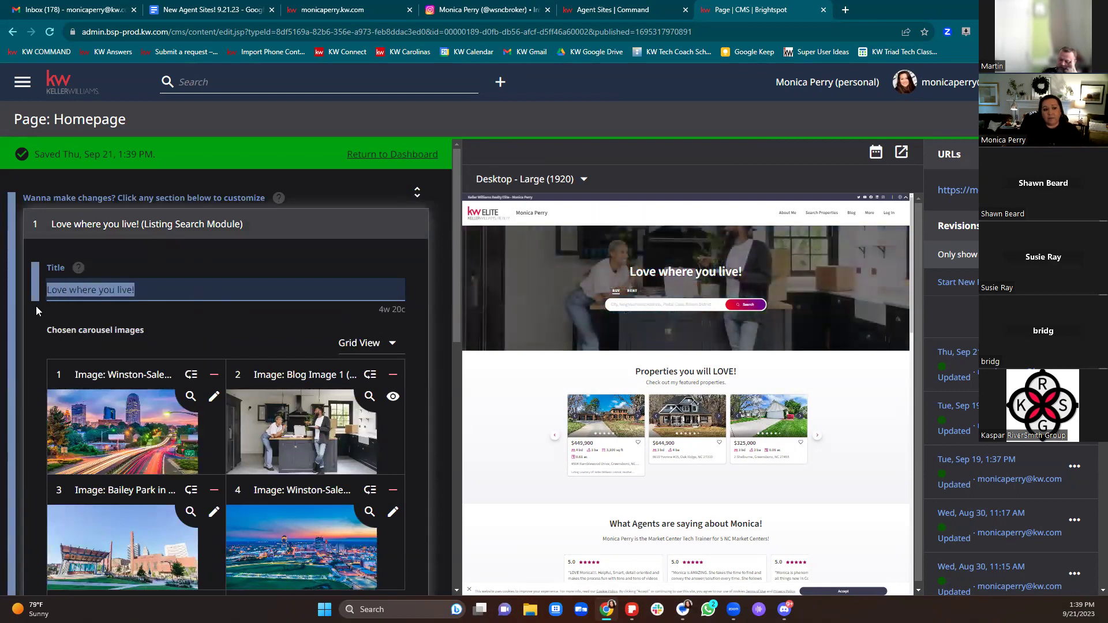
pyautogui.click(160, 295)
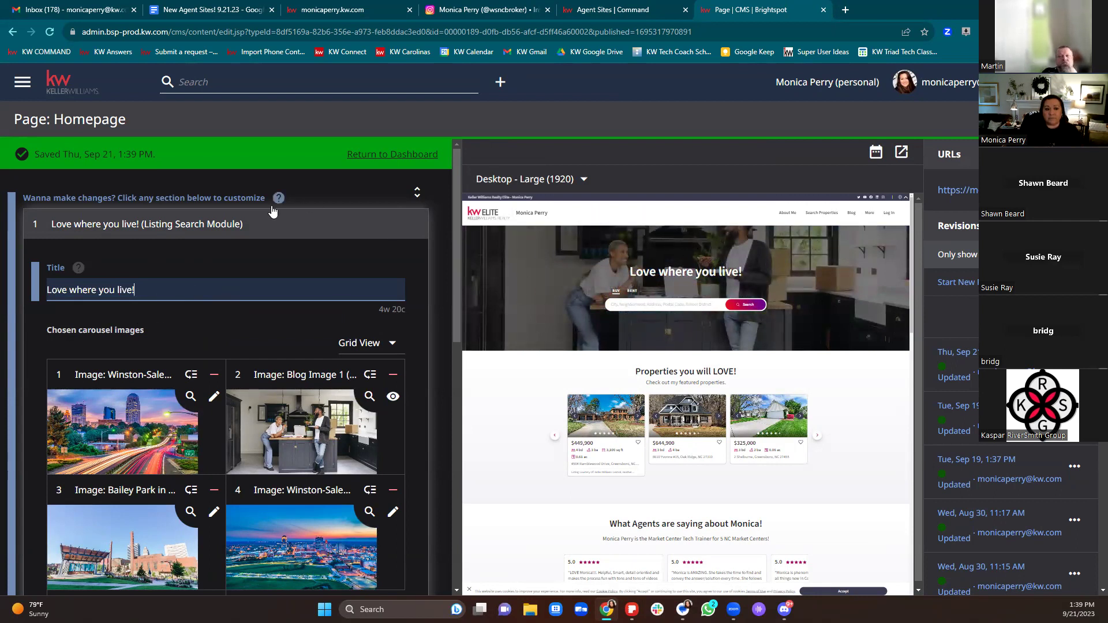
pyautogui.click(40, 227)
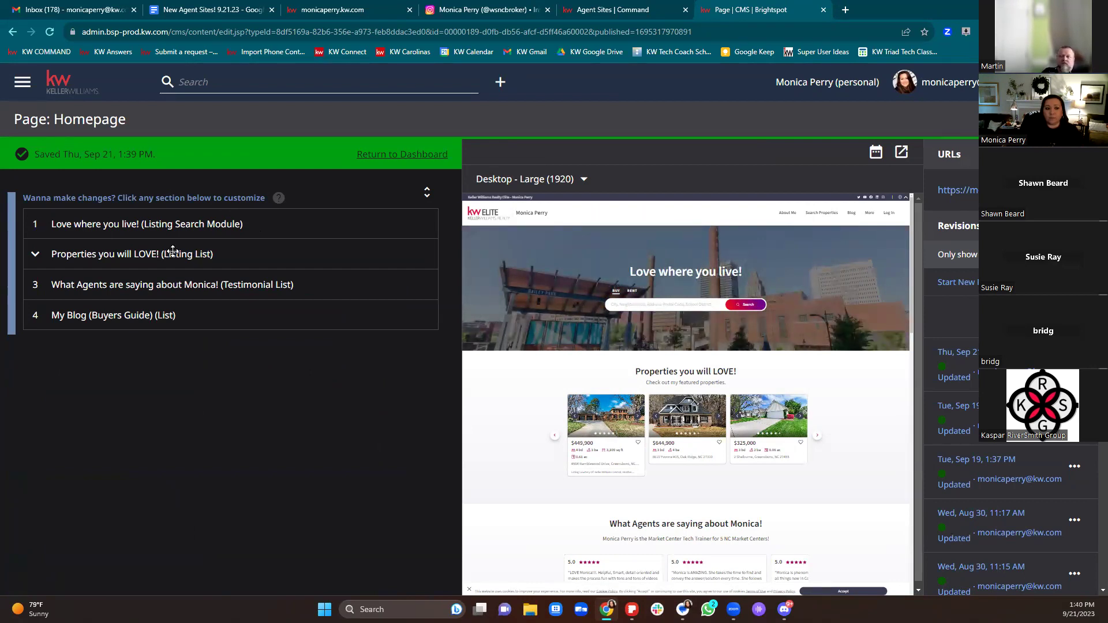
# Step: Expand section 2 to show its Dynamic listings, 20 max, 15-mile radius settings
pyautogui.click(38, 252)
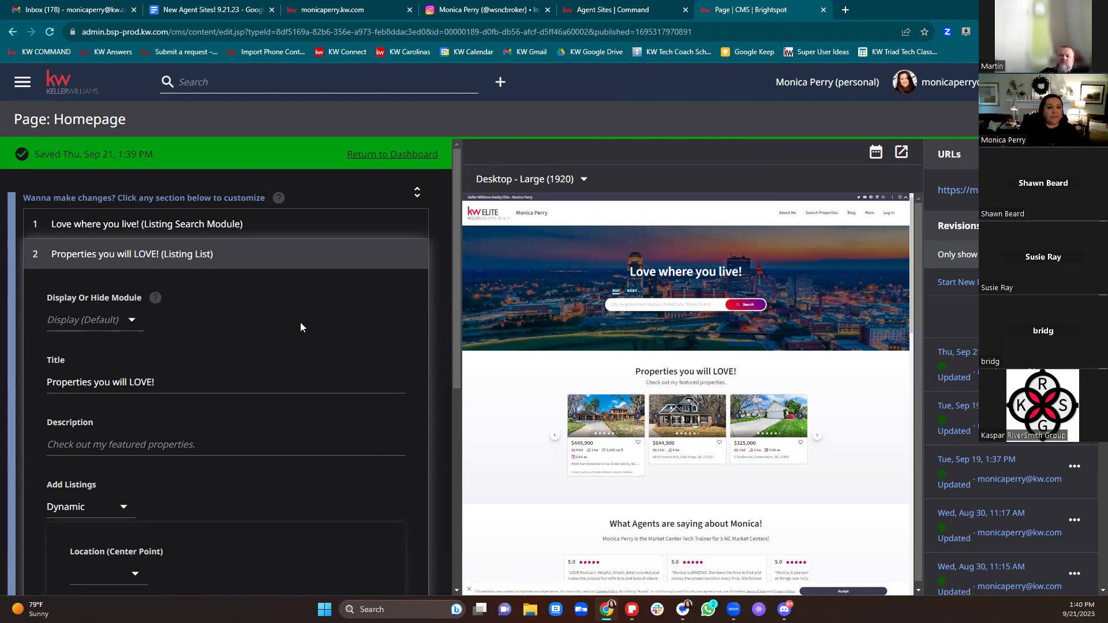
pyautogui.scroll(-2, 301, 332)
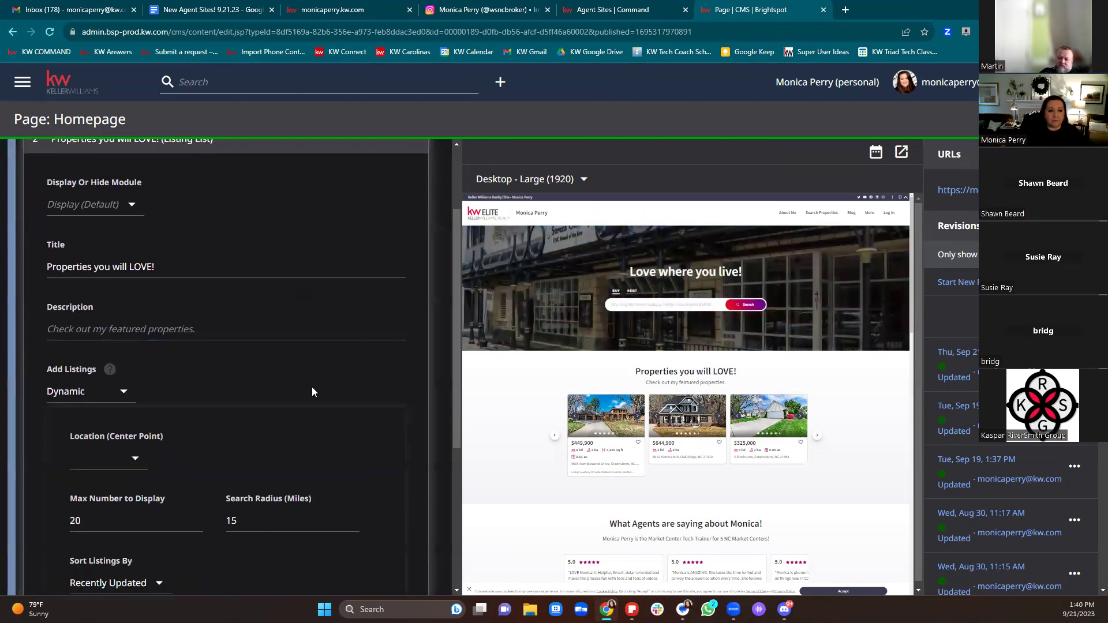
pyautogui.scroll(2, 312, 392)
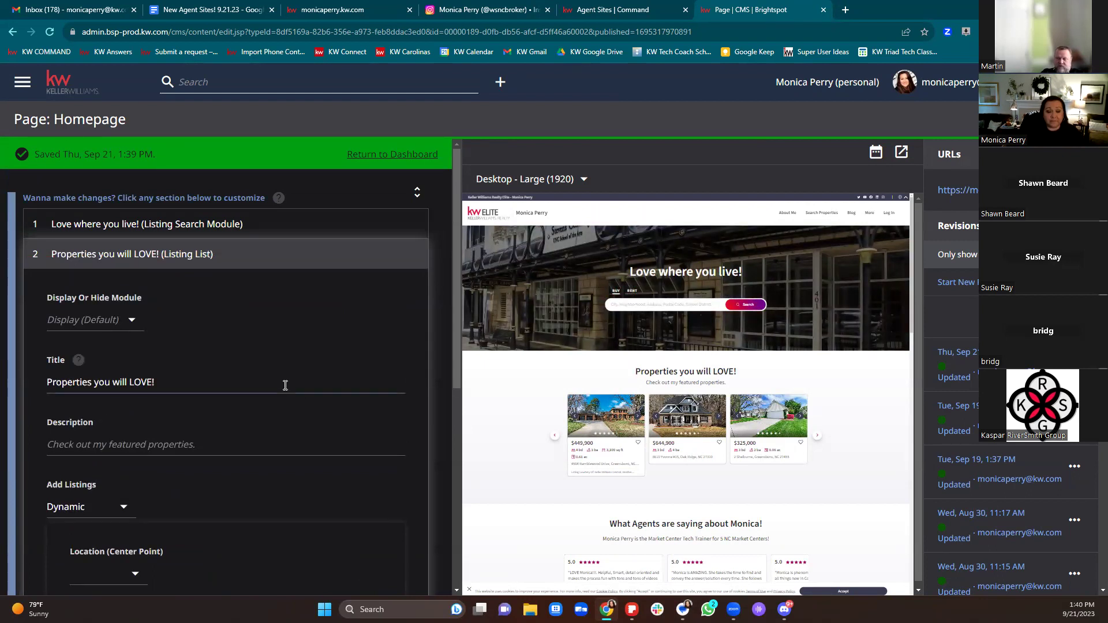
pyautogui.scroll(-3, 285, 386)
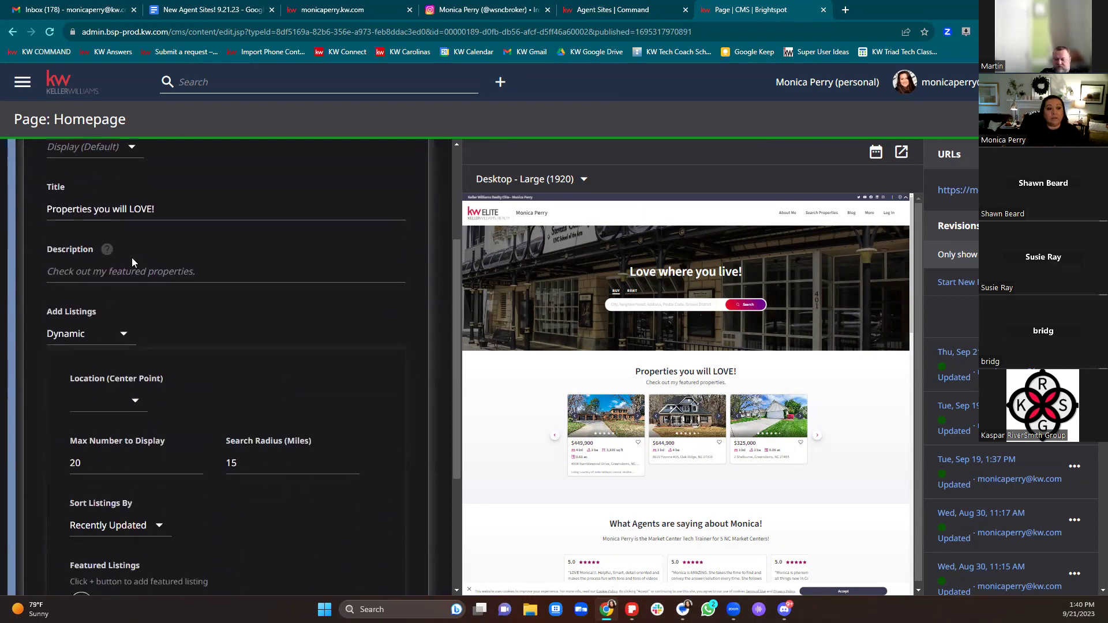
# Step: Replace the section description with 'Check out these homes I love in the area!'
pyautogui.click(370, 272)
pyautogui.write('C')
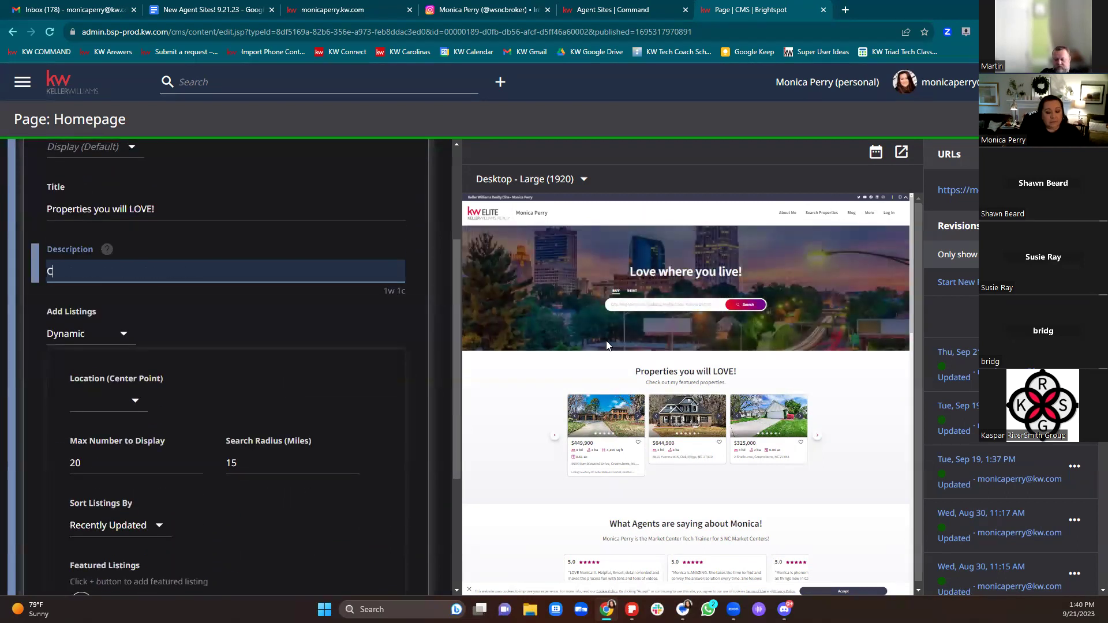
pyautogui.write('heck out my')
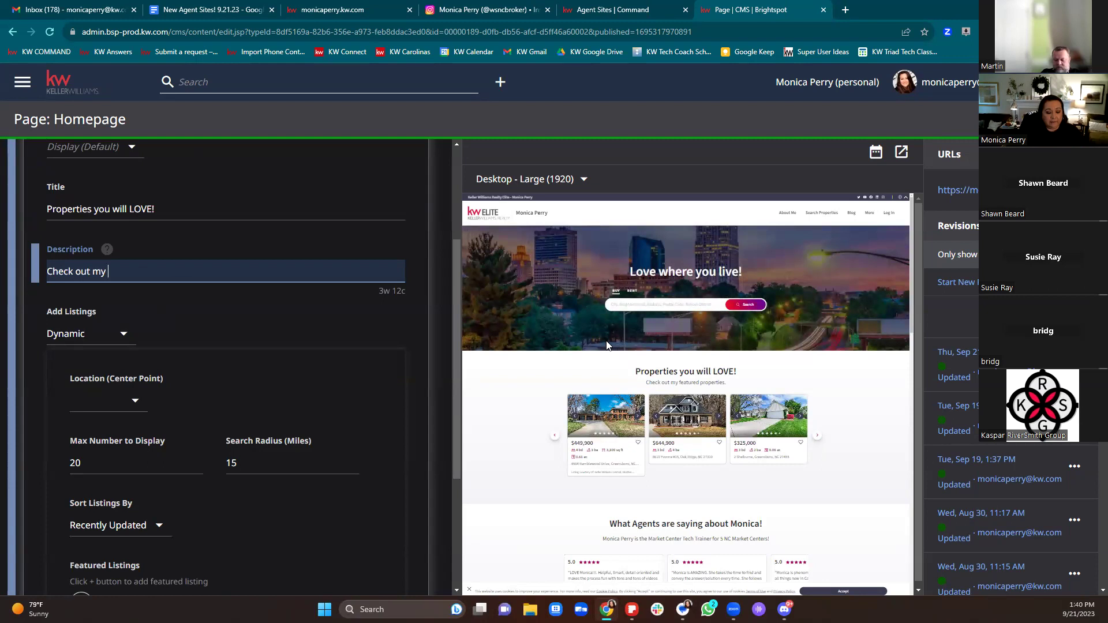
pyautogui.write(' featured')
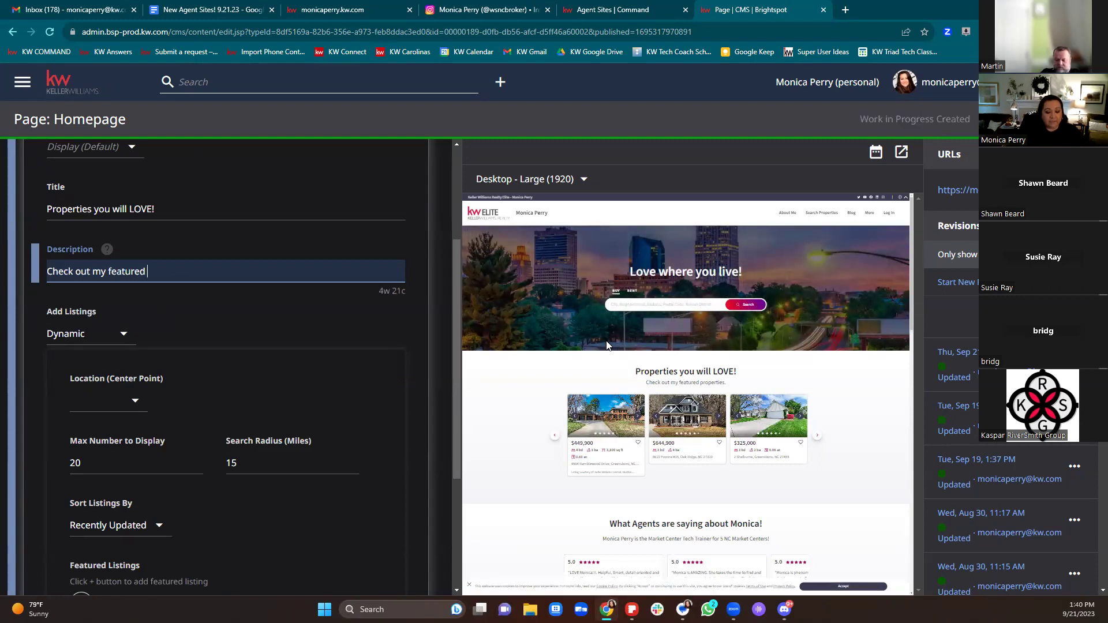
pyautogui.write(' properties')
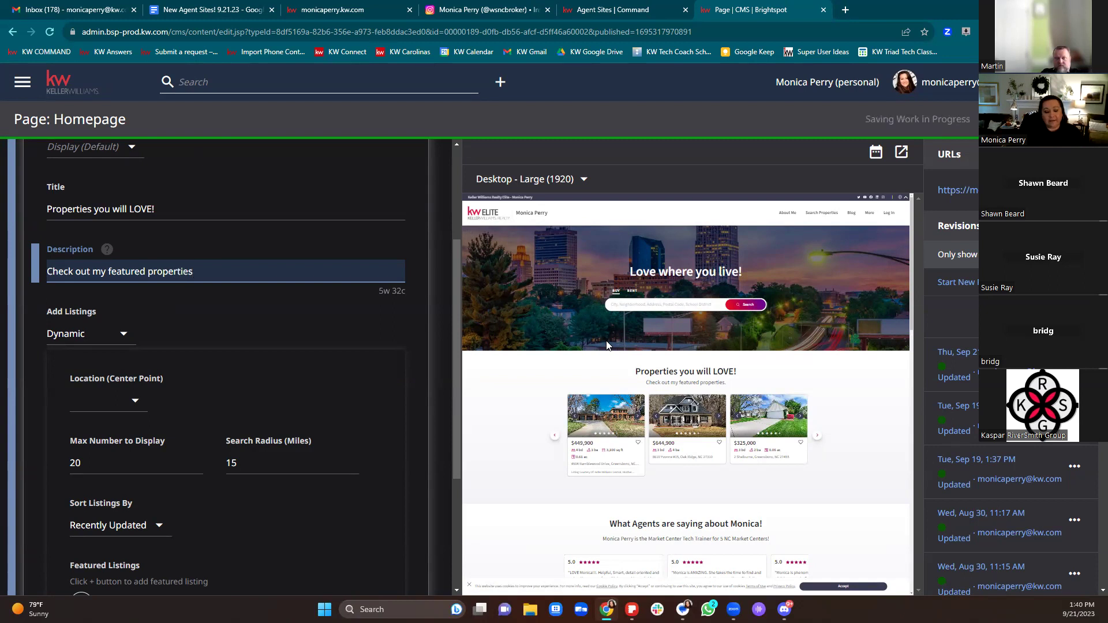
pyautogui.press('BackSpace')
pyautogui.press('BackSpace')
pyautogui.press('BackSpace')
pyautogui.press('BackSpace')
pyautogui.press('BackSpace')
pyautogui.press('BackSpace')
pyautogui.press('BackSpace')
pyautogui.press('BackSpace')
pyautogui.press('BackSpace')
pyautogui.press('BackSpace')
pyautogui.press('BackSpace')
pyautogui.press('BackSpace')
pyautogui.press('BackSpace')
pyautogui.press('BackSpace')
pyautogui.press('BackSpace')
pyautogui.press('BackSpace')
pyautogui.press('BackSpace')
pyautogui.press('BackSpace')
pyautogui.press('BackSpace')
pyautogui.press('BackSpace')
pyautogui.press('BackSpace')
pyautogui.press('BackSpace')
pyautogui.press('BackSpace')
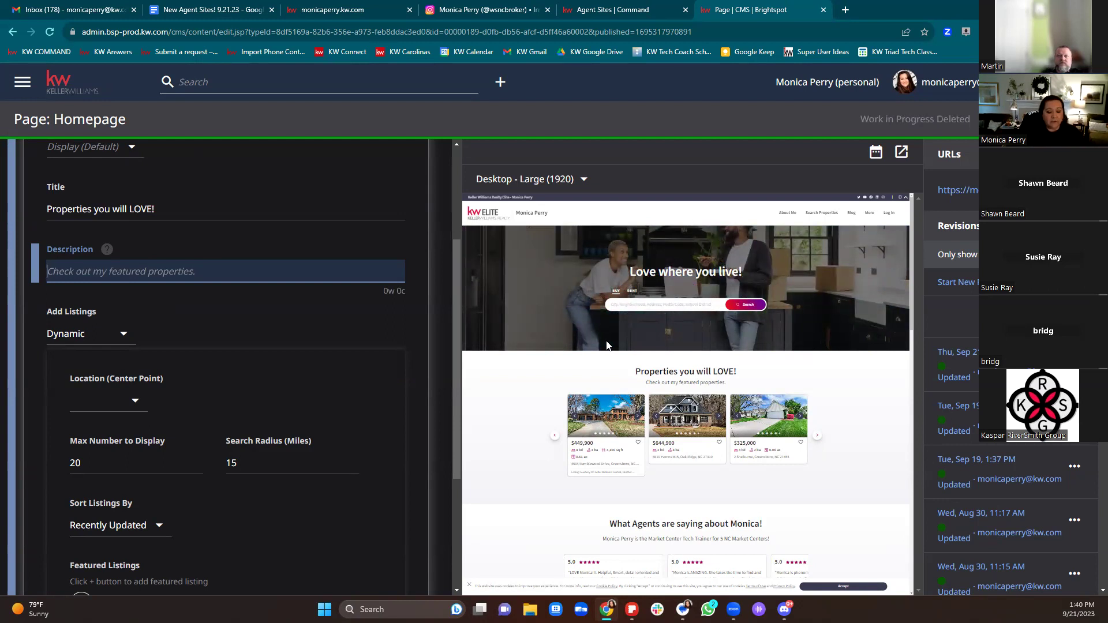
pyautogui.write('Check out these h')
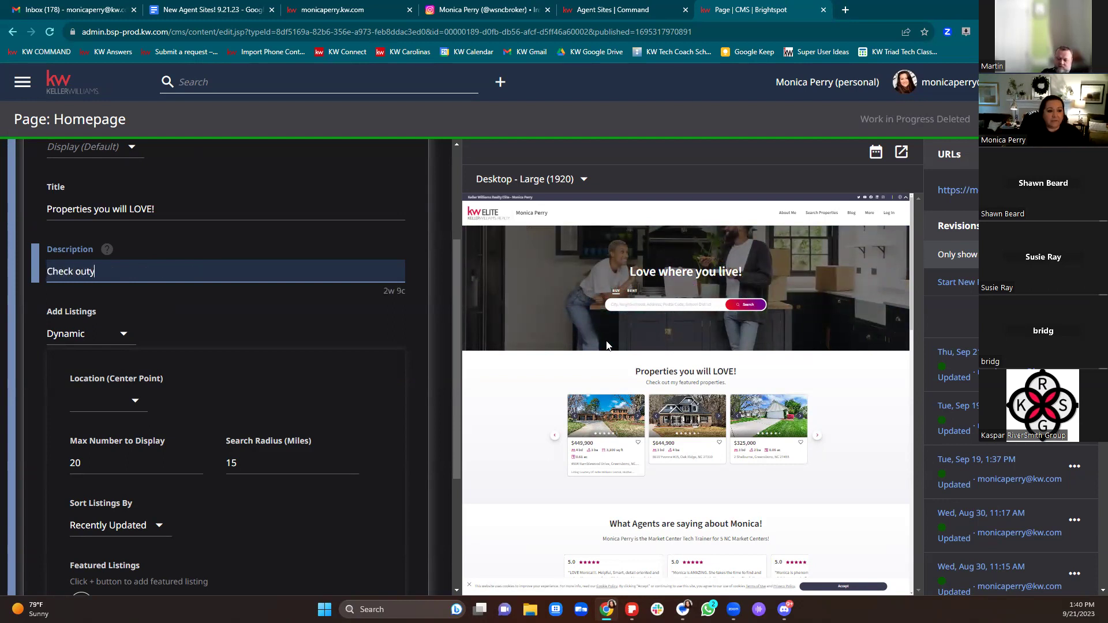
pyautogui.write('o')
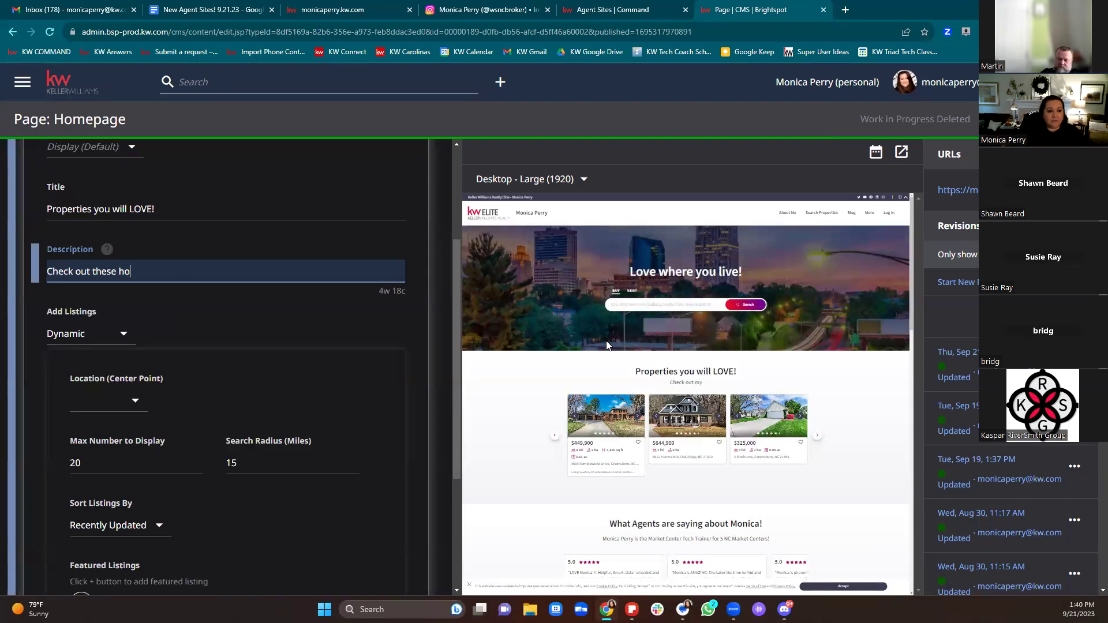
pyautogui.write('mes I lo')
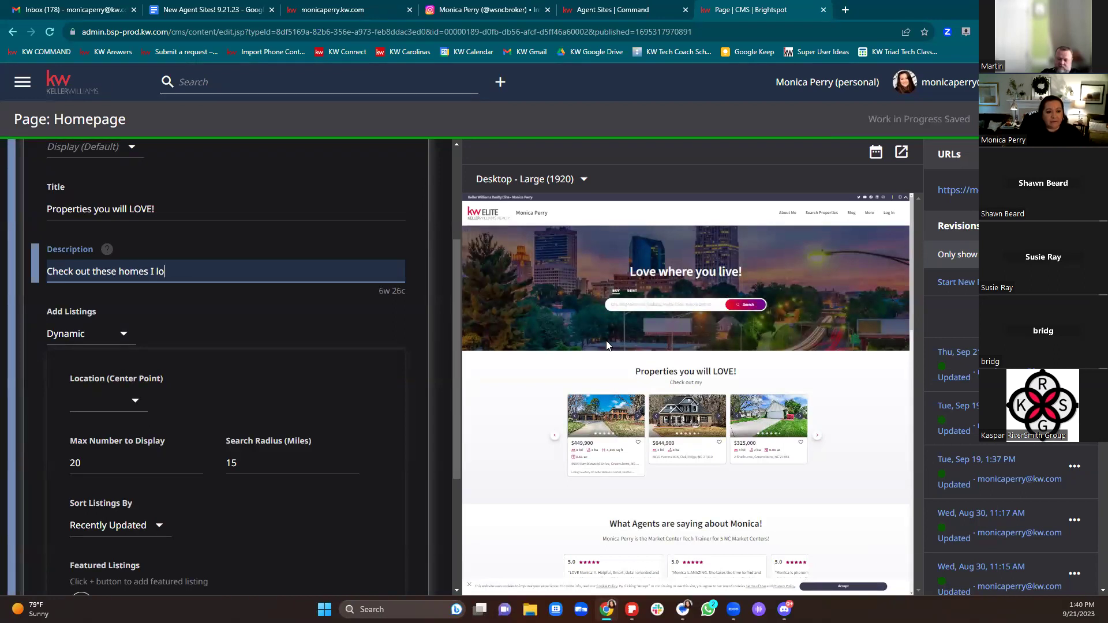
pyautogui.write('ve in the area!')
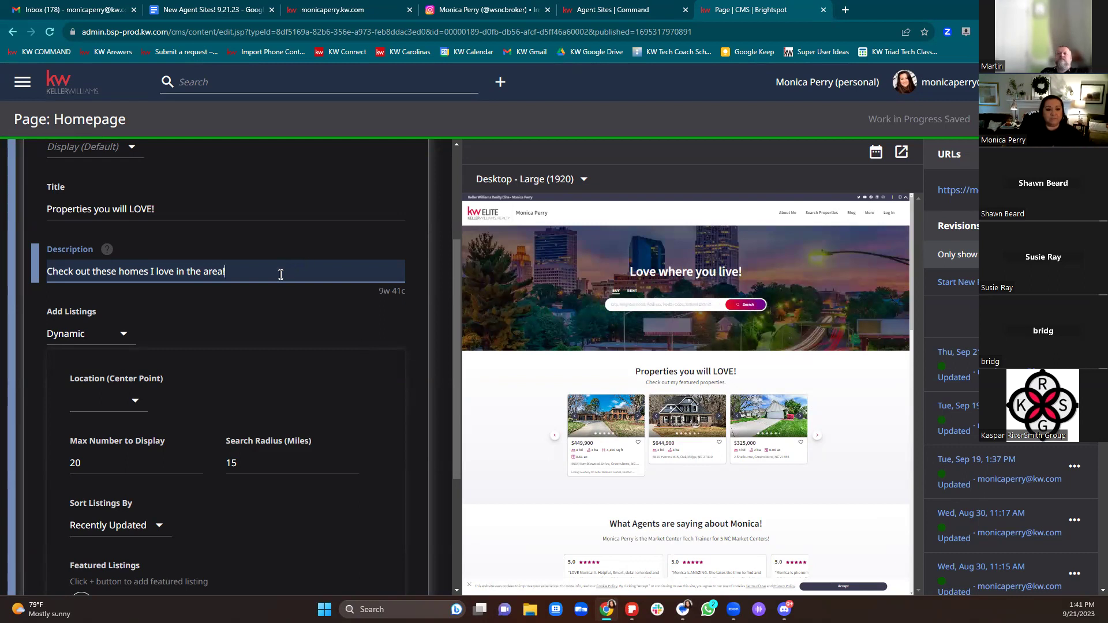
pyautogui.click(323, 330)
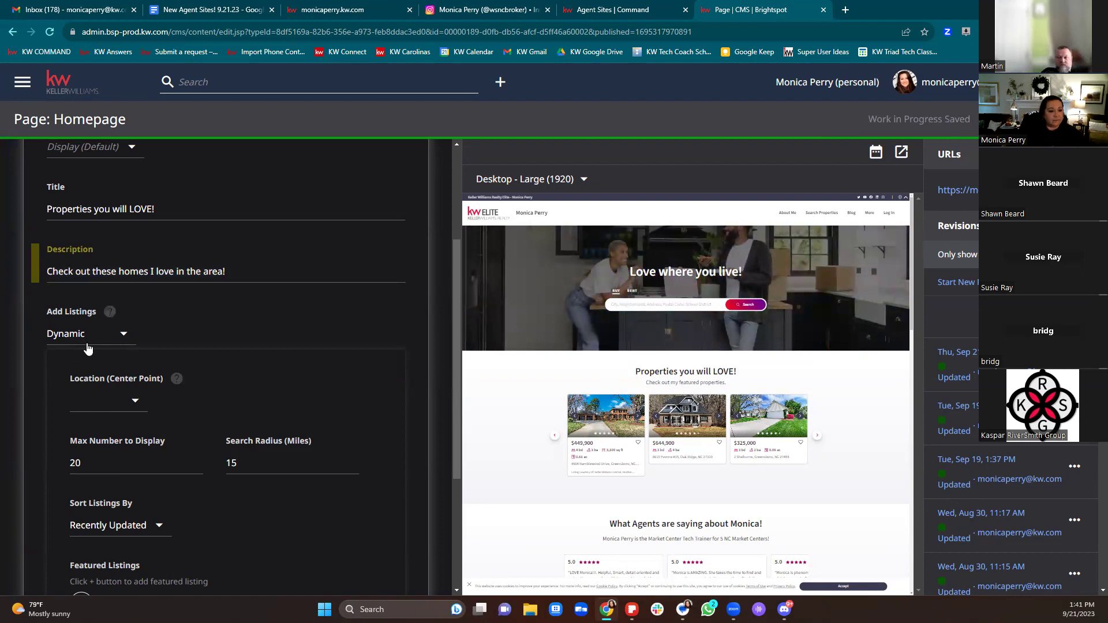
# Step: Review the Location, Max Number (20) and Search Radius (15) fields, leaving them unchanged
pyautogui.scroll(-2, 285, 327)
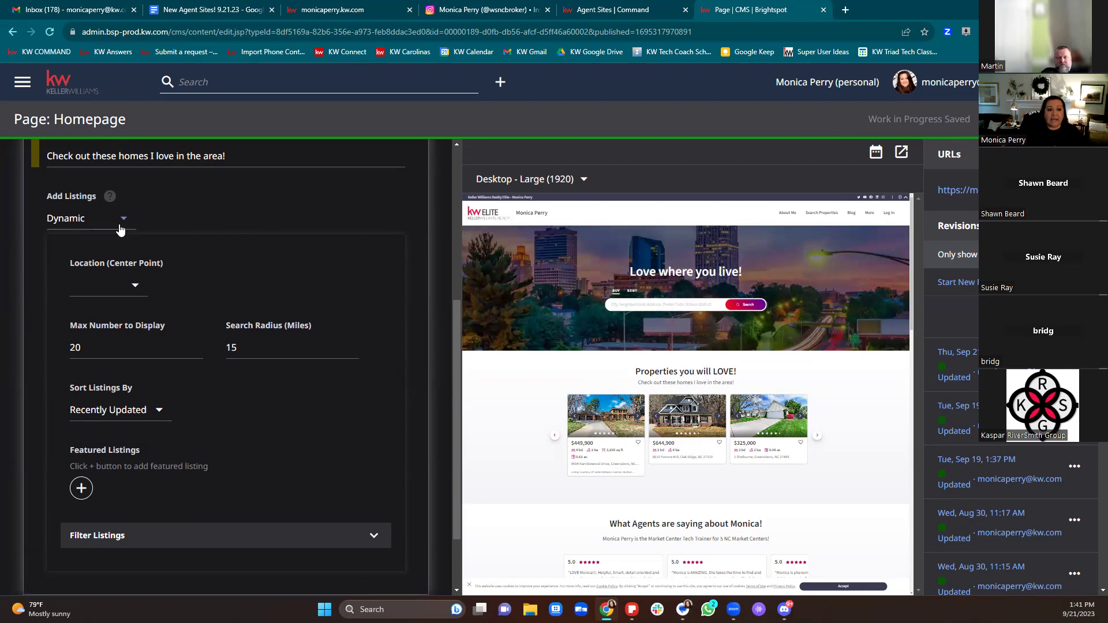
pyautogui.click(134, 286)
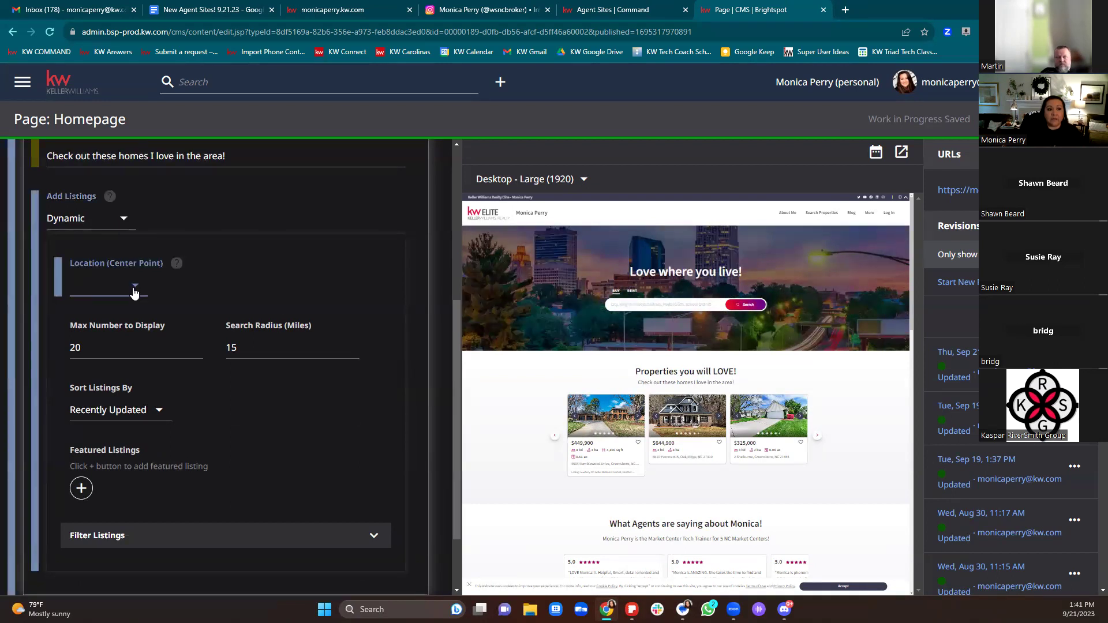
pyautogui.click(318, 271)
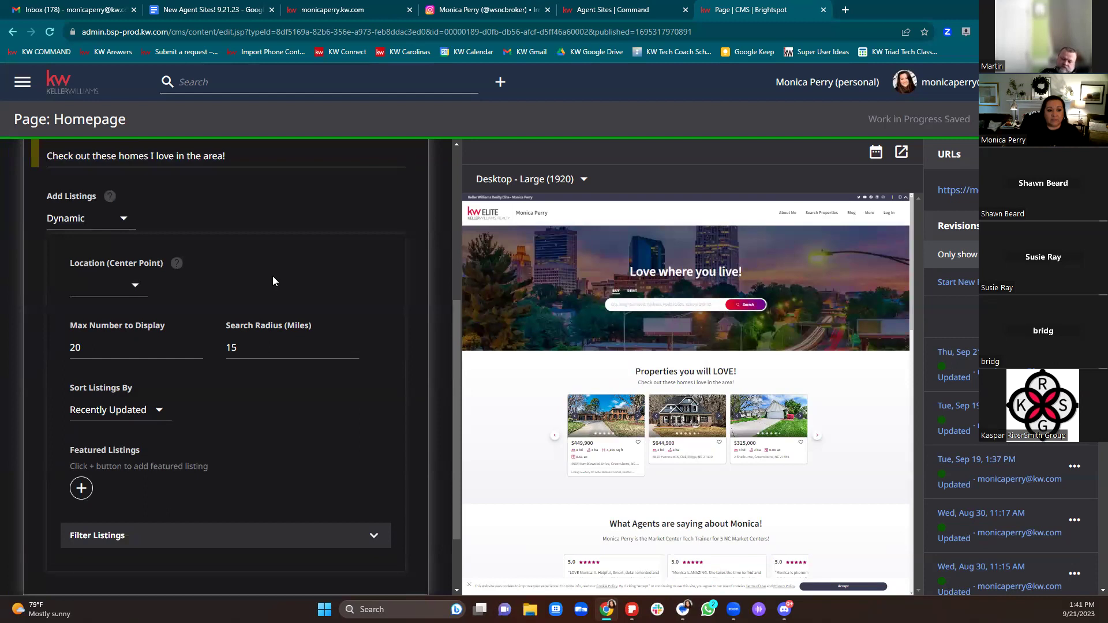
pyautogui.click(73, 353)
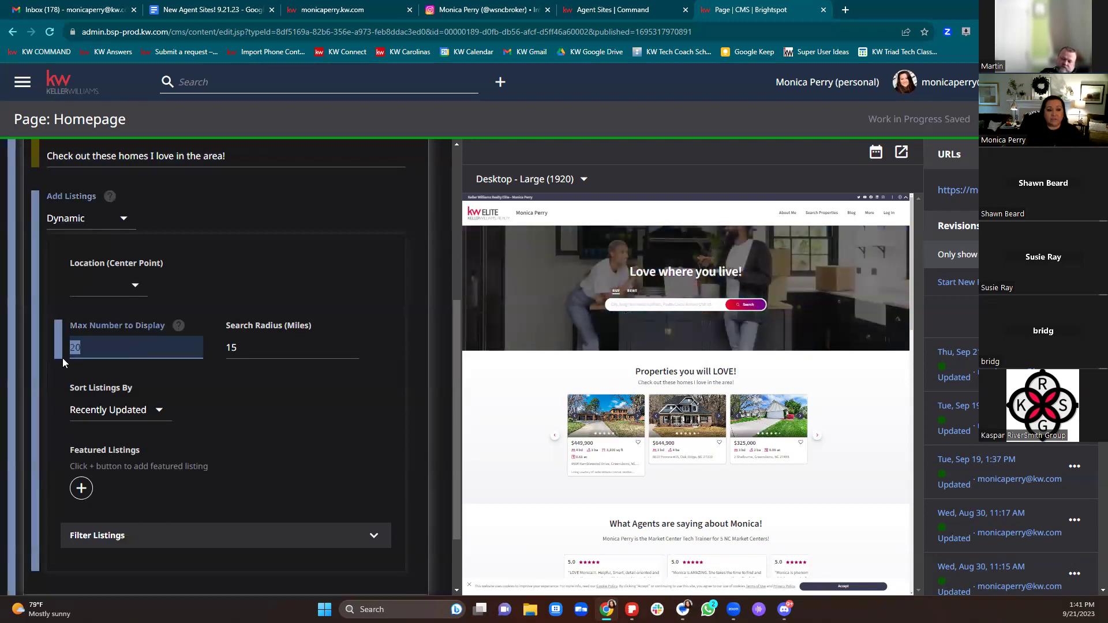
pyautogui.moveTo(84, 353); pyautogui.dragTo(75, 353)
pyautogui.click(401, 256)
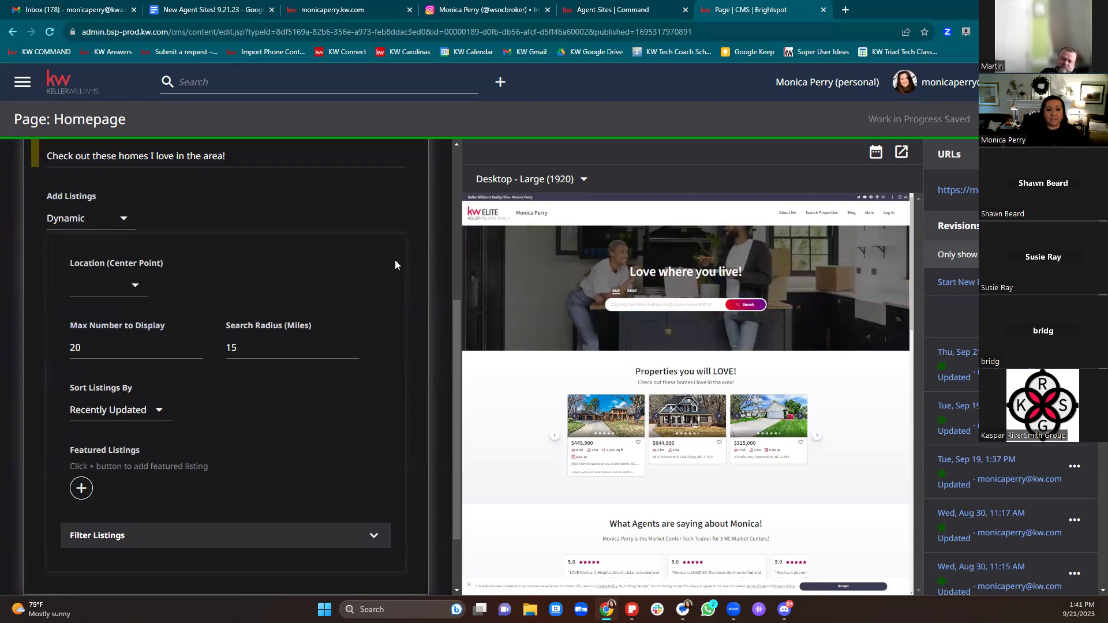
pyautogui.click(298, 347)
pyautogui.click(272, 278)
# Step: Expand Filter Listings and show the Dynamic and Basic options for adding listings
pyautogui.scroll(-2, 333, 375)
pyautogui.scroll(2, 336, 375)
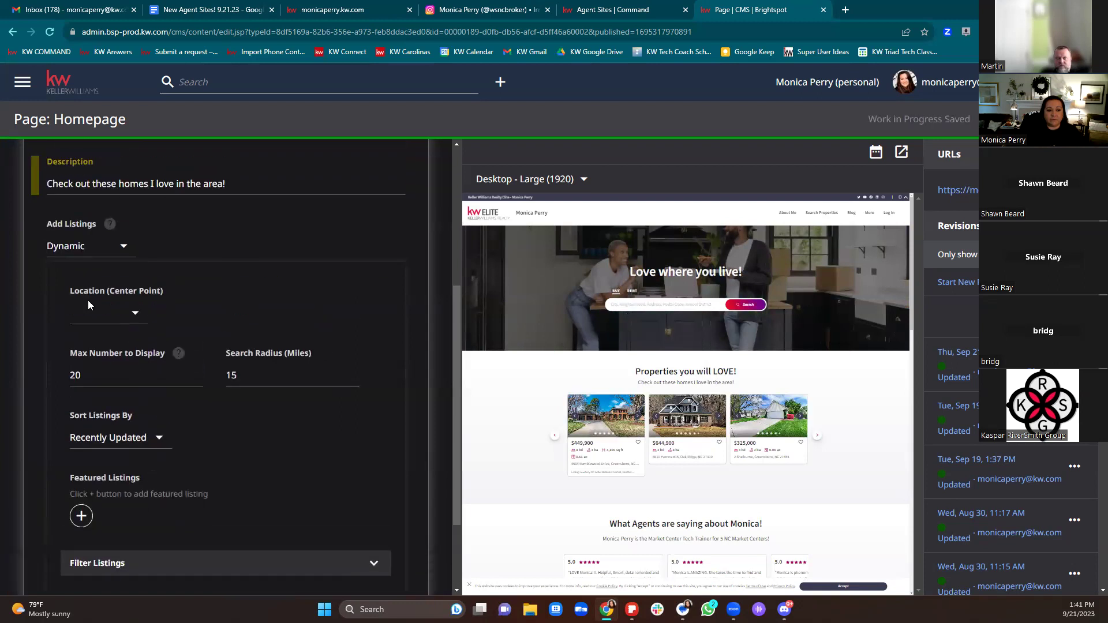
pyautogui.click(105, 314)
pyautogui.click(206, 305)
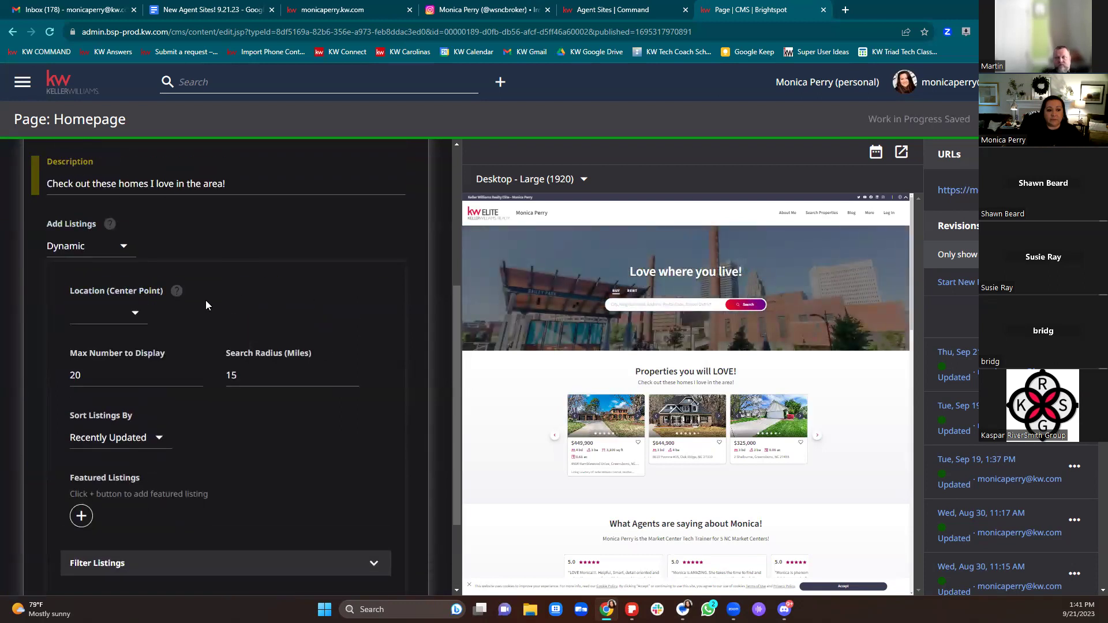
pyautogui.scroll(-2, 272, 496)
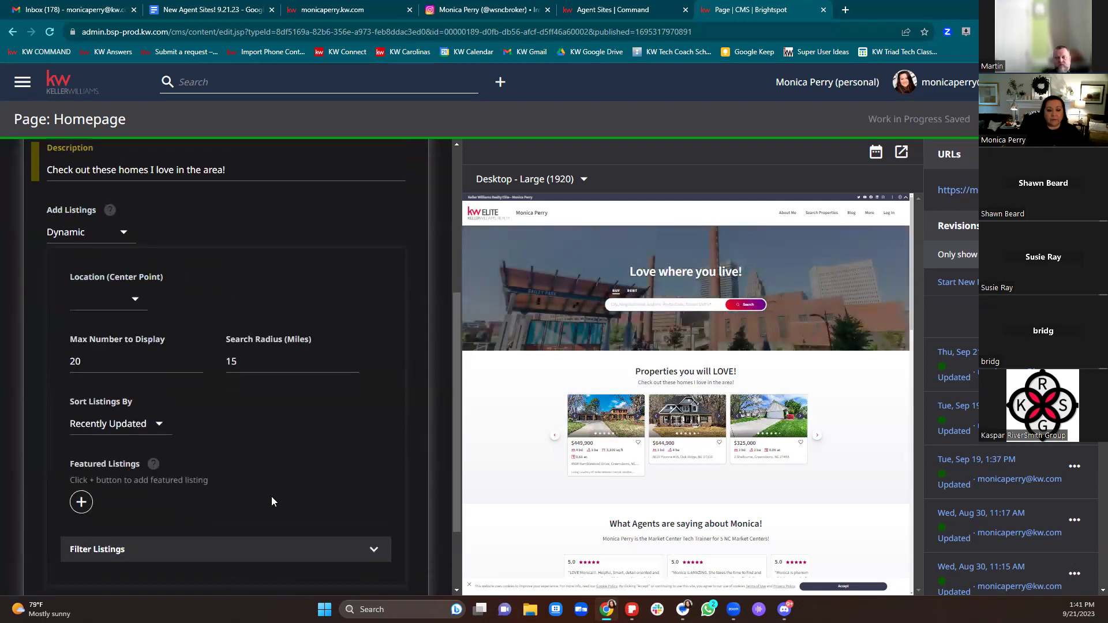
pyautogui.click(283, 447)
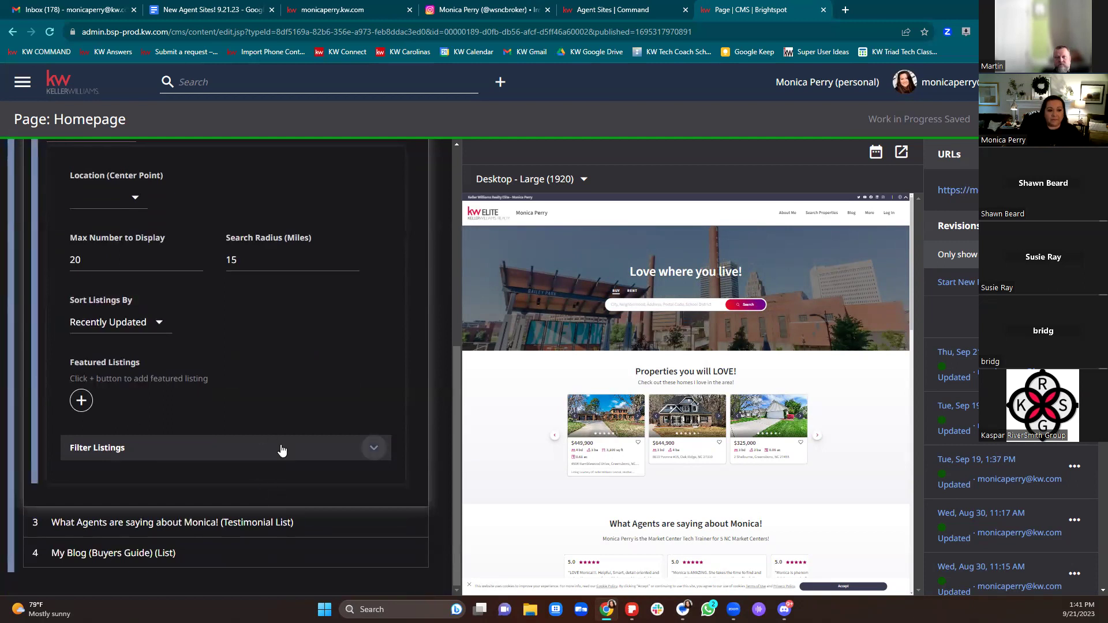
pyautogui.scroll(-9, 300, 450)
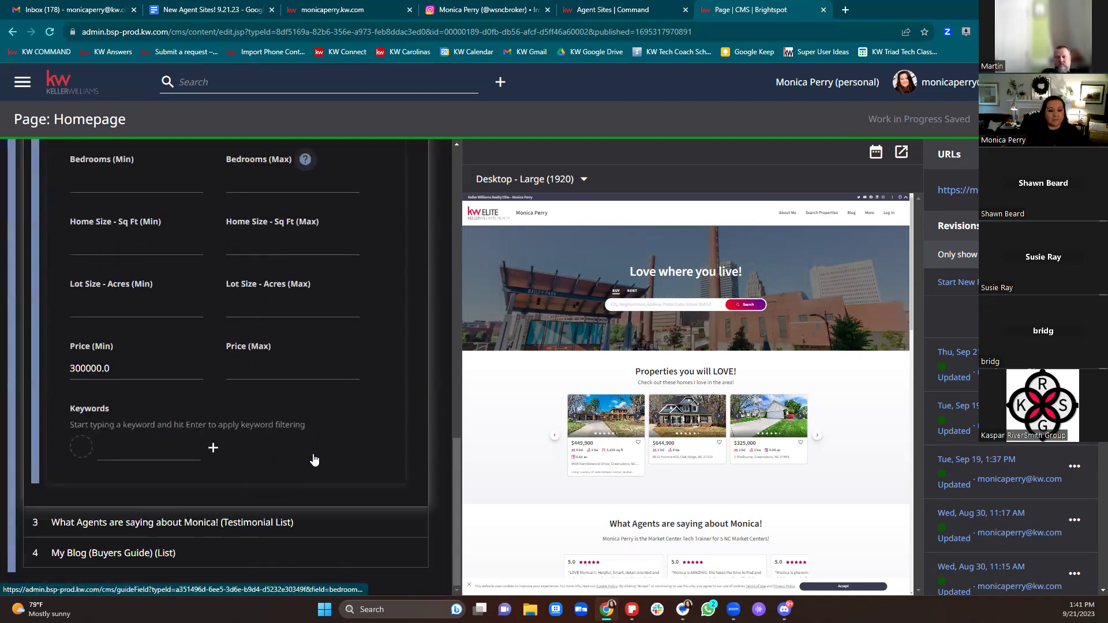
pyautogui.scroll(12, 316, 456)
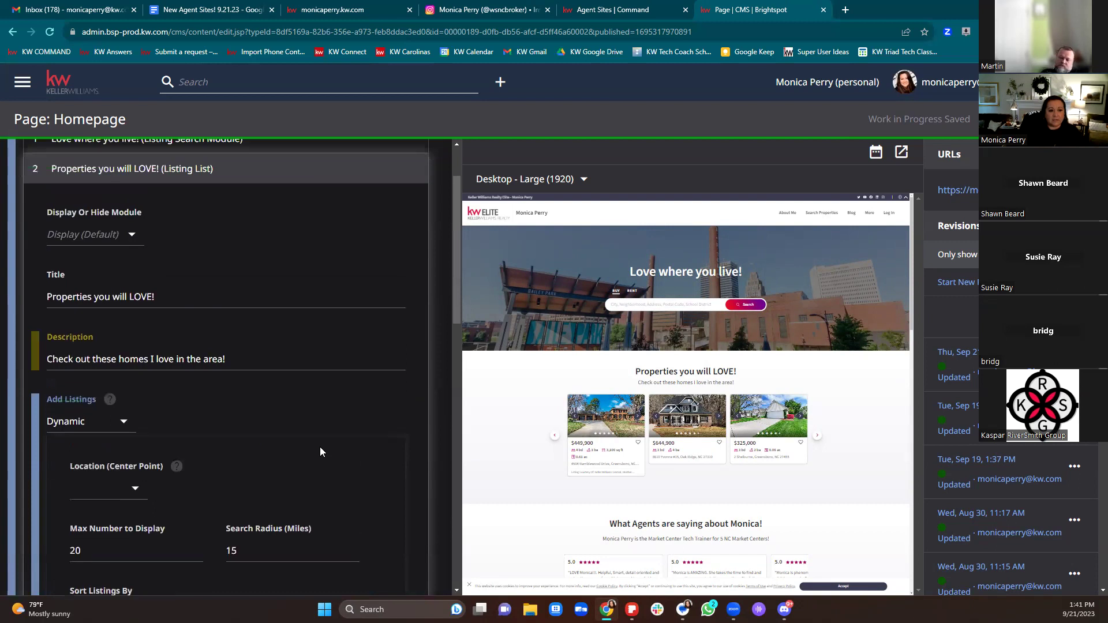
pyautogui.click(298, 353)
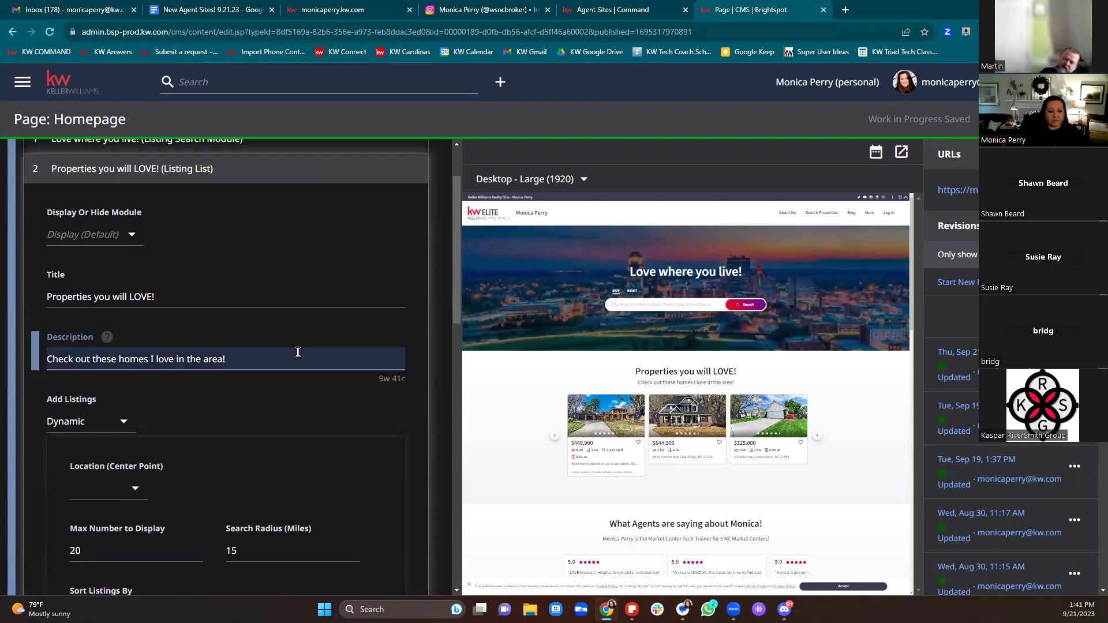
pyautogui.click(115, 422)
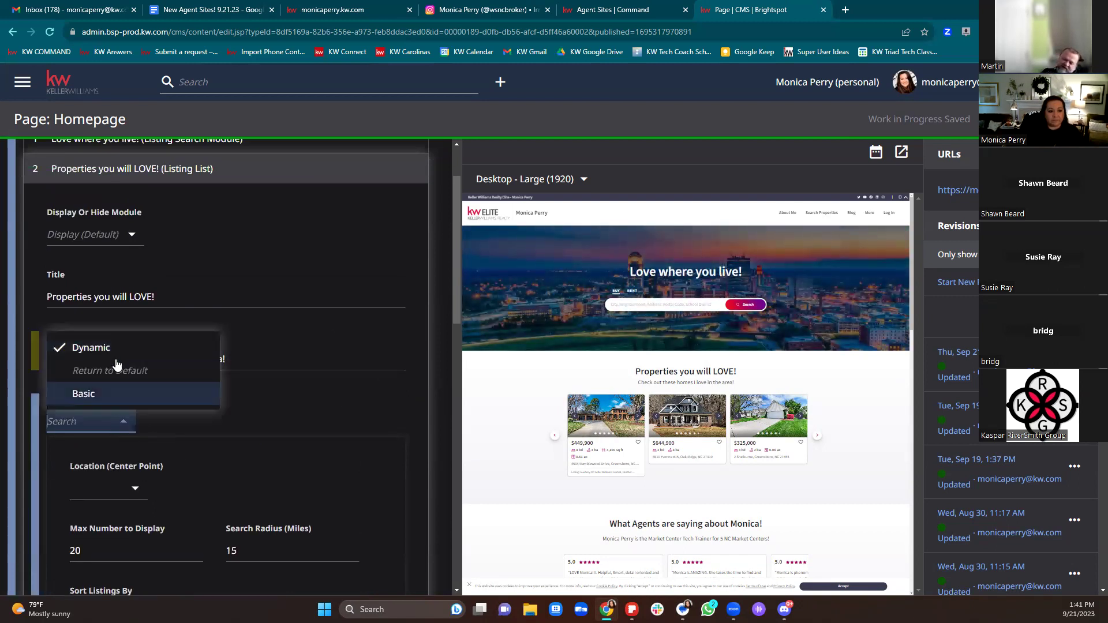
# Step: Keep listings Dynamic and set the center point to Winston-Salem, NC 27104, USA
pyautogui.click(116, 360)
pyautogui.scroll(-2, 345, 414)
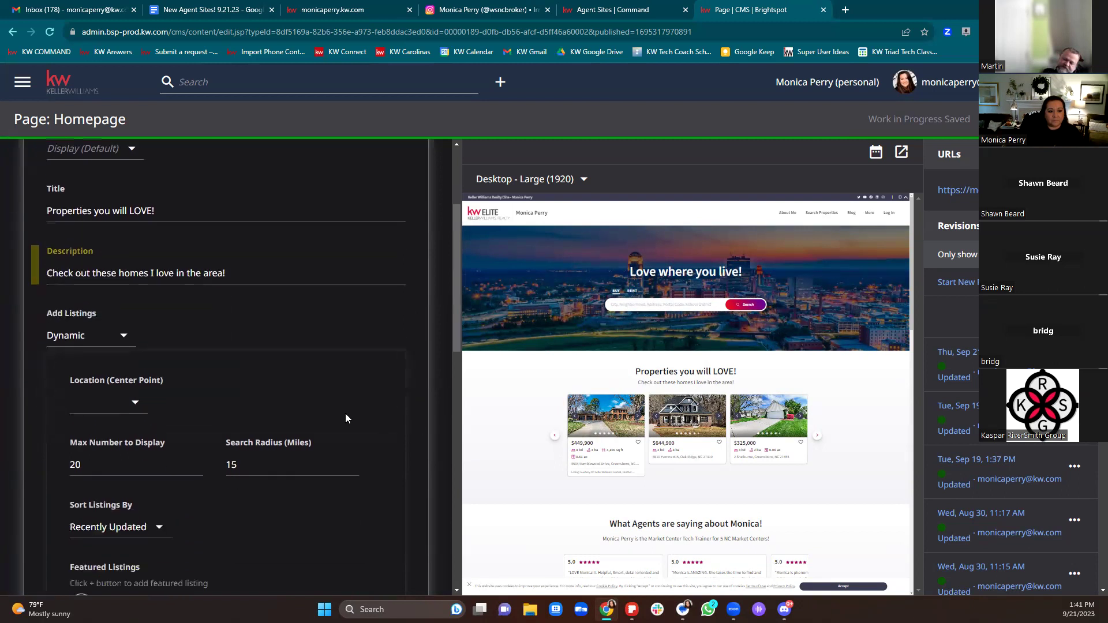
pyautogui.click(137, 378)
pyautogui.click(111, 370)
pyautogui.click(118, 378)
pyautogui.click(117, 378)
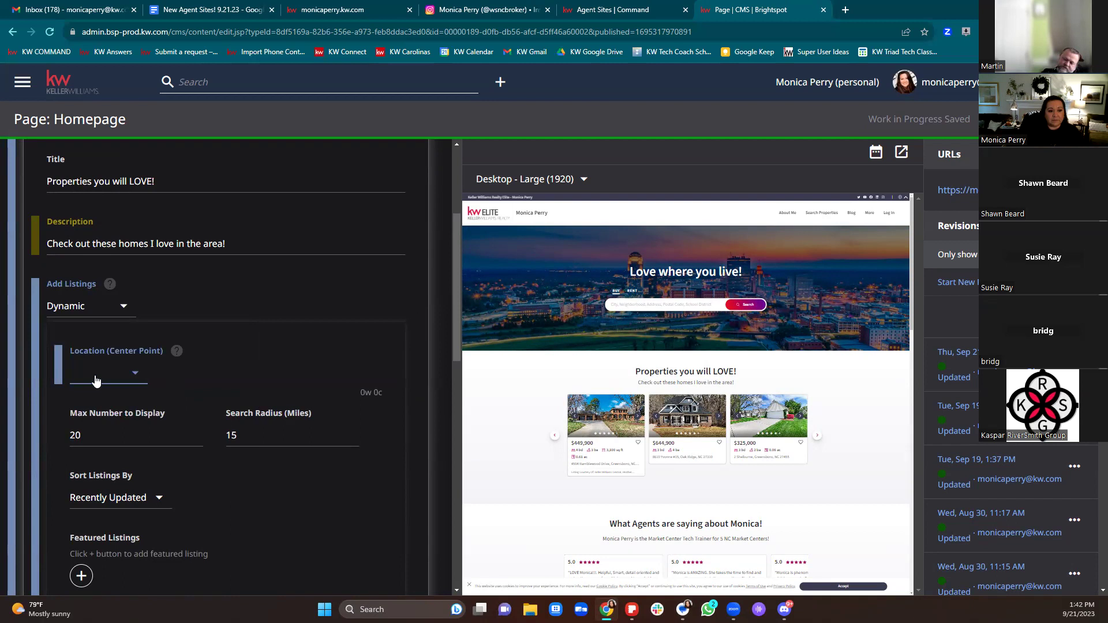
pyautogui.click(118, 377)
pyautogui.click(119, 377)
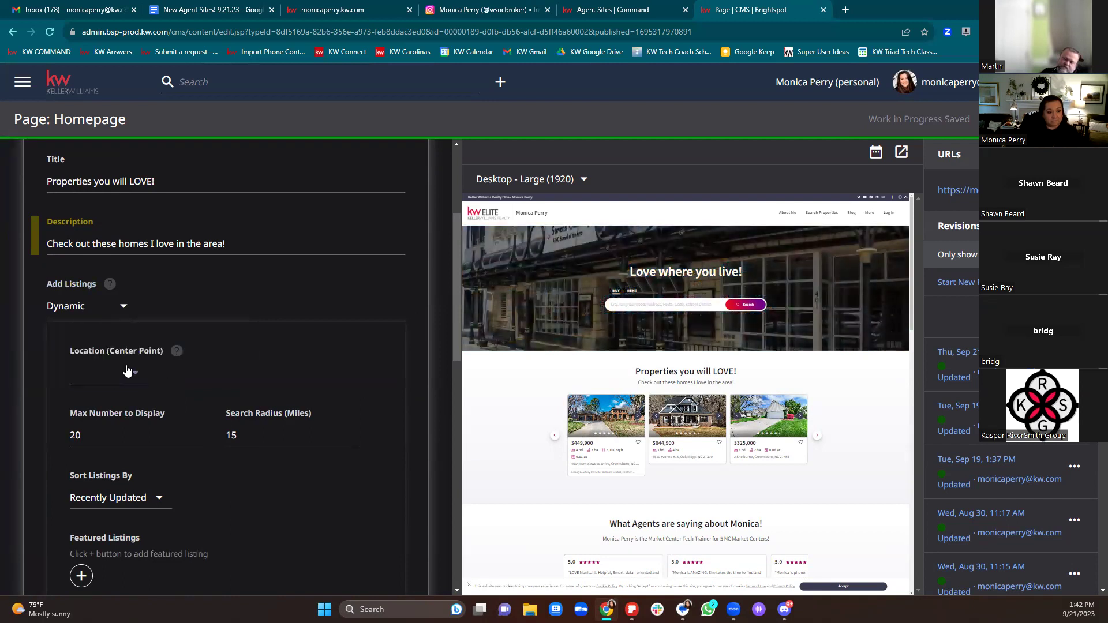
pyautogui.click(127, 372)
pyautogui.write('2')
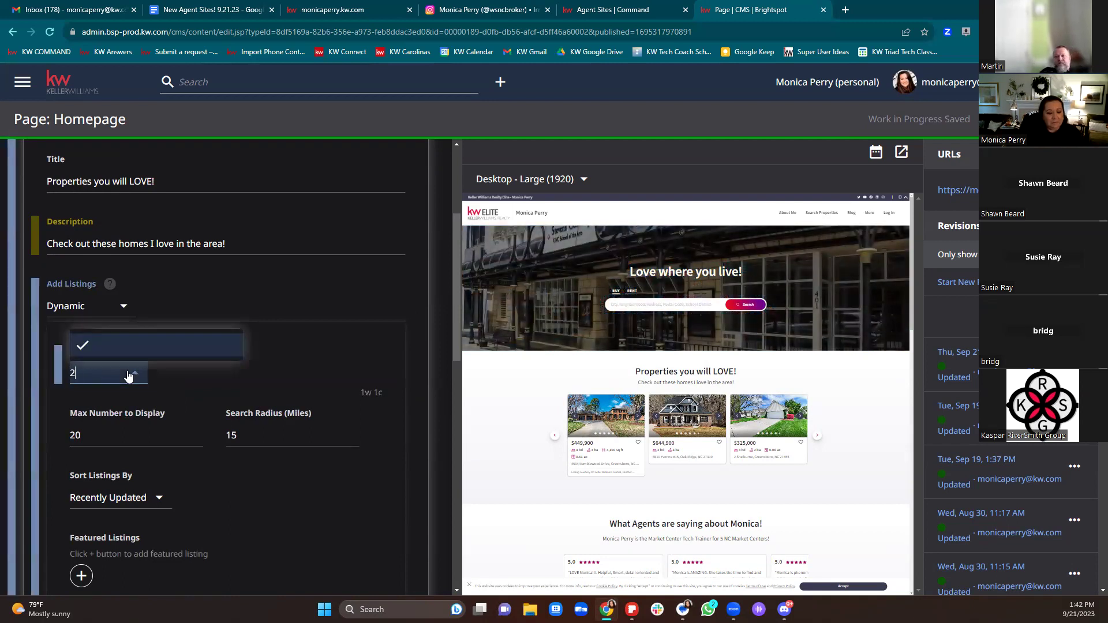
pyautogui.write('7104')
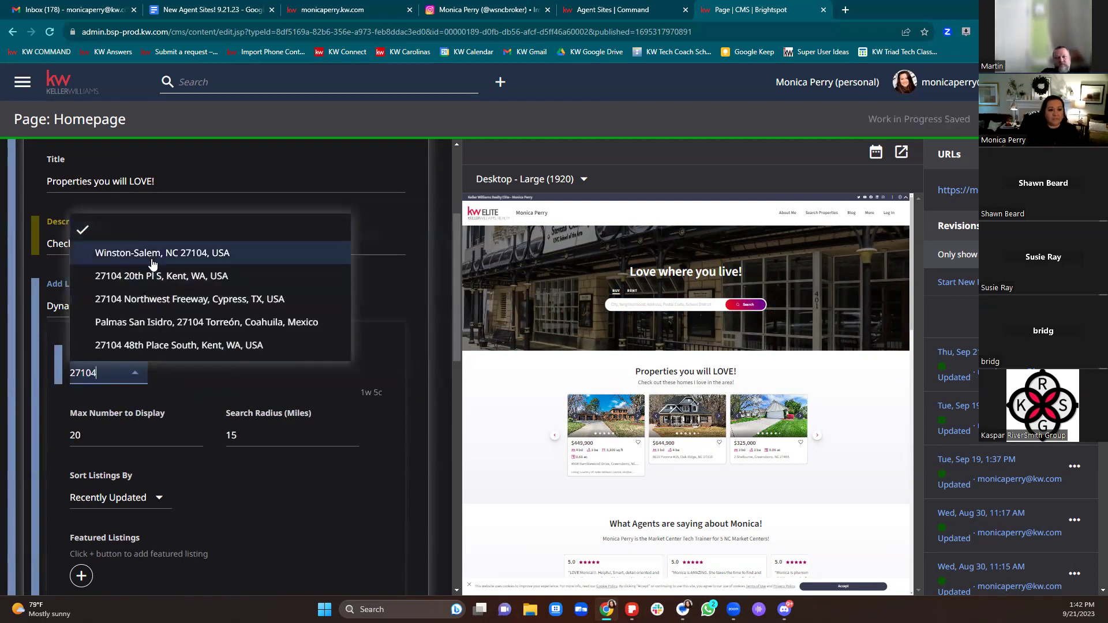
pyautogui.click(162, 253)
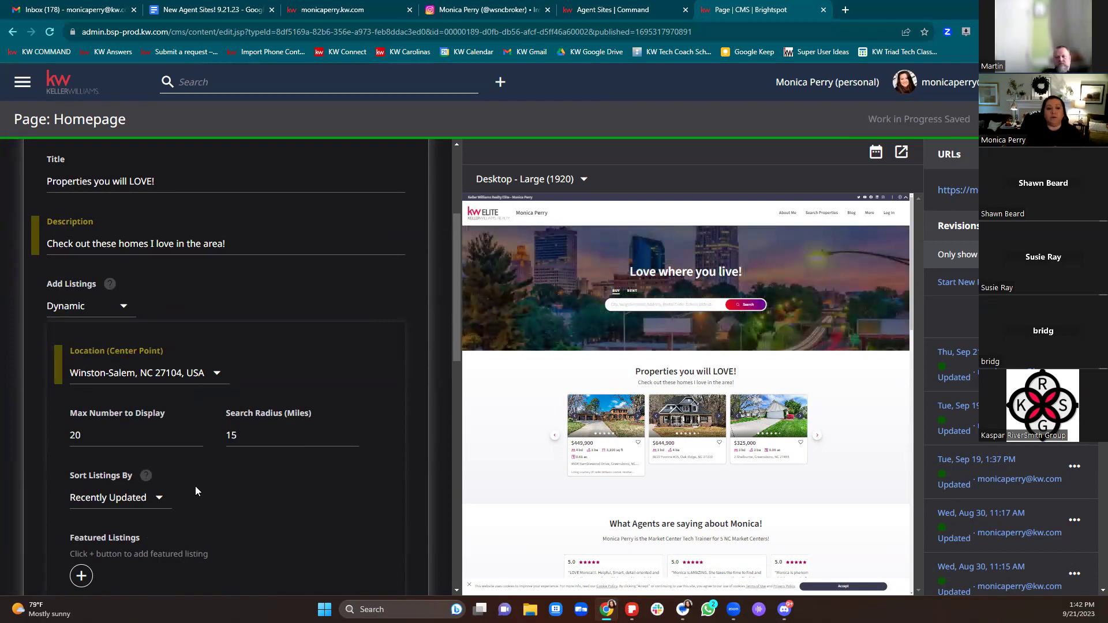
# Step: Keep the maximum at 20 listings and the sort order as Recently Updated
pyautogui.moveTo(83, 434); pyautogui.dragTo(62, 434)
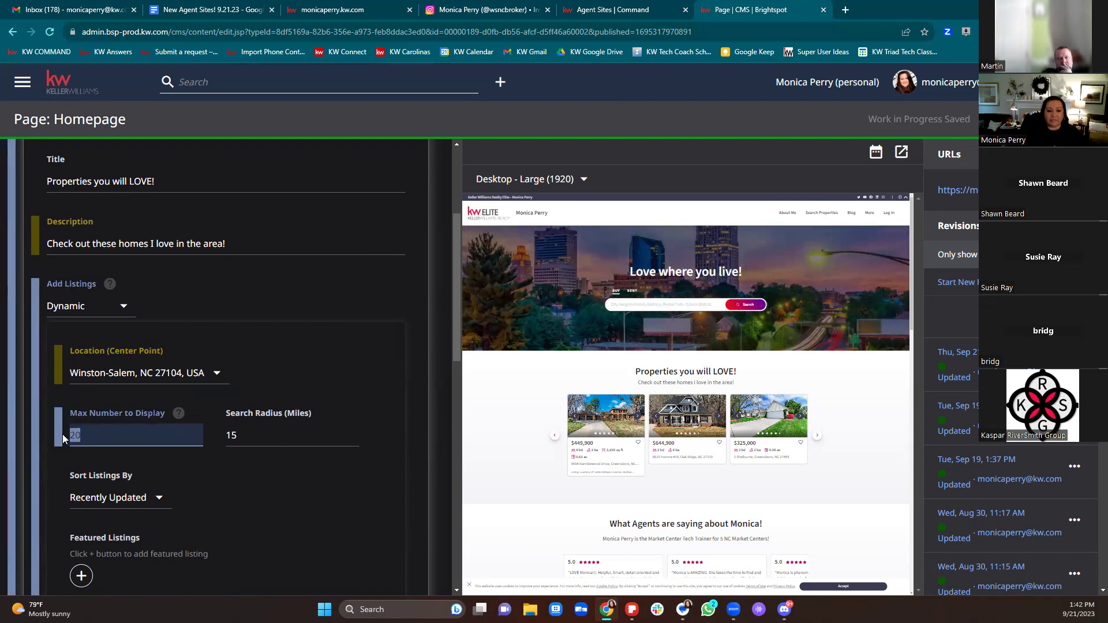
pyautogui.click(214, 488)
pyautogui.scroll(-3, 227, 492)
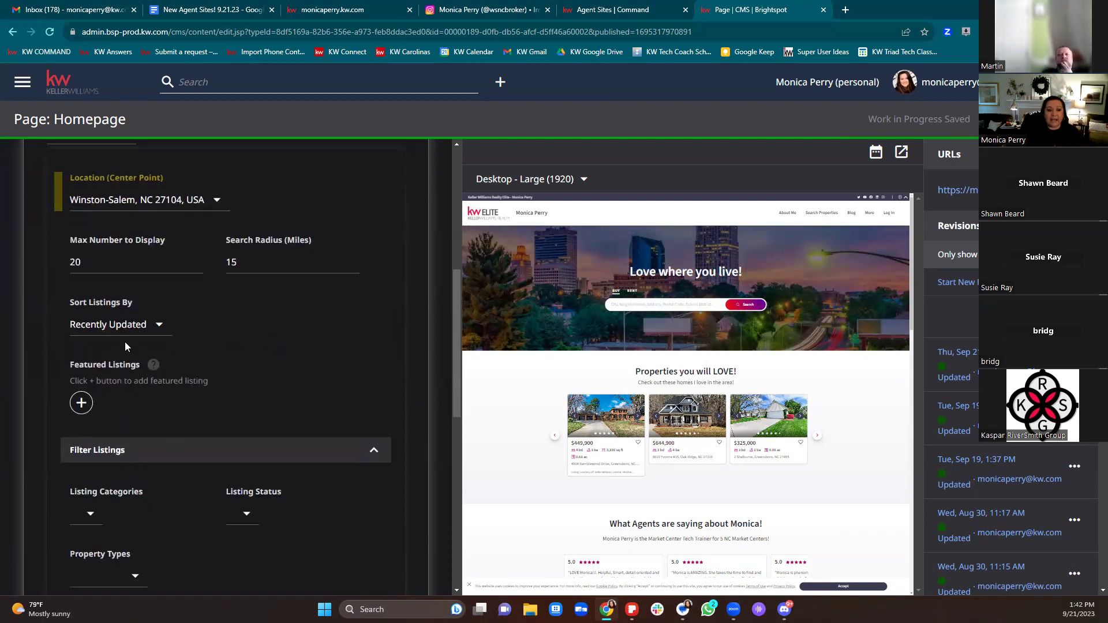
pyautogui.click(118, 329)
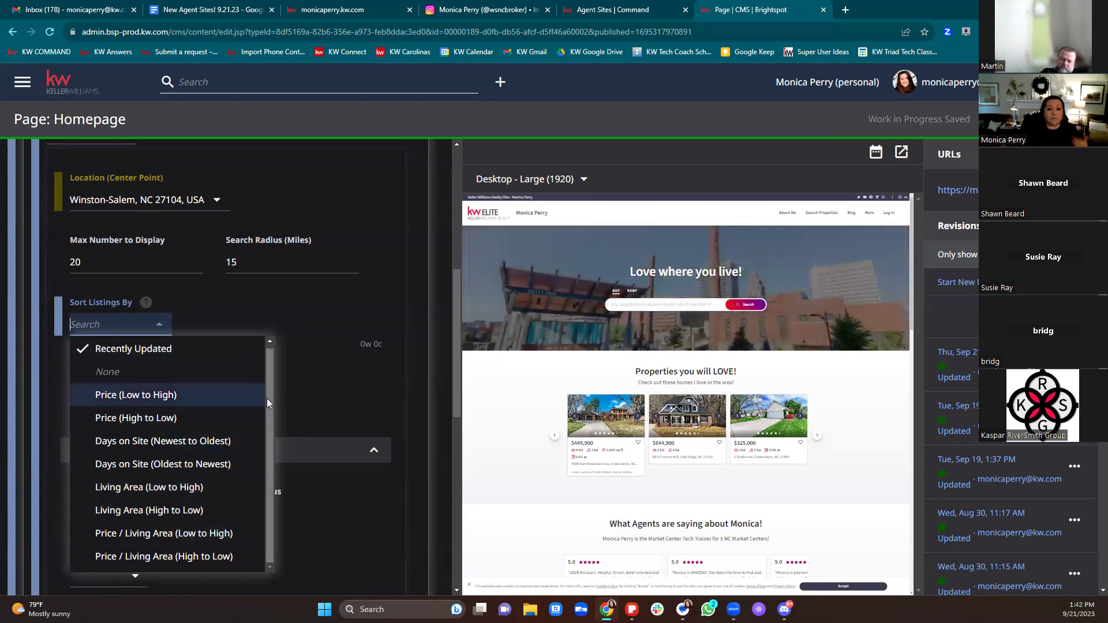
pyautogui.click(341, 305)
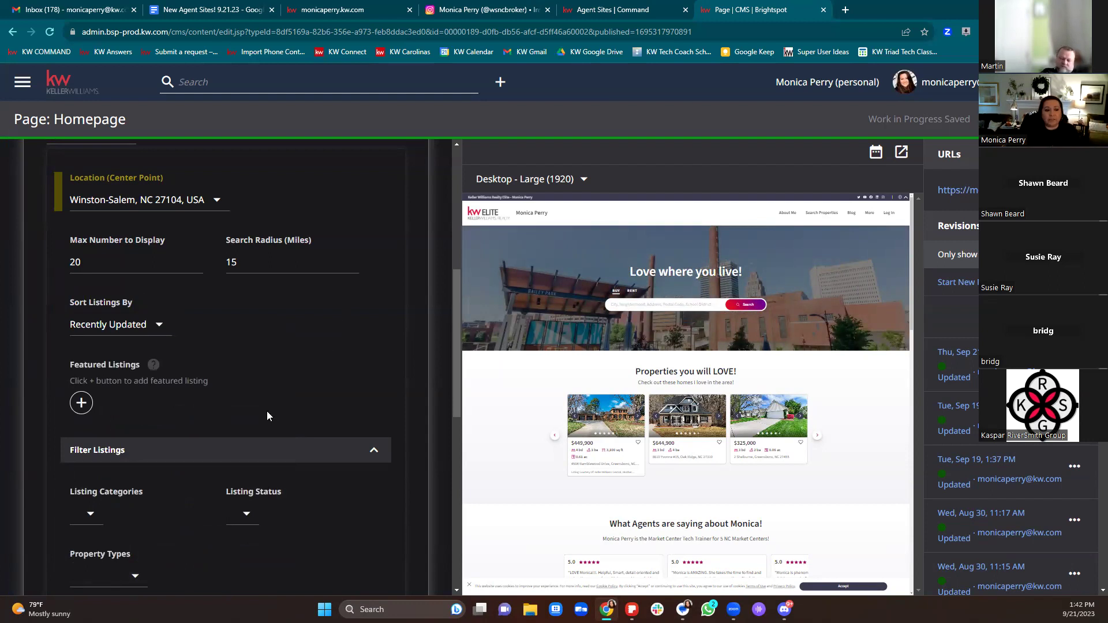
pyautogui.click(141, 325)
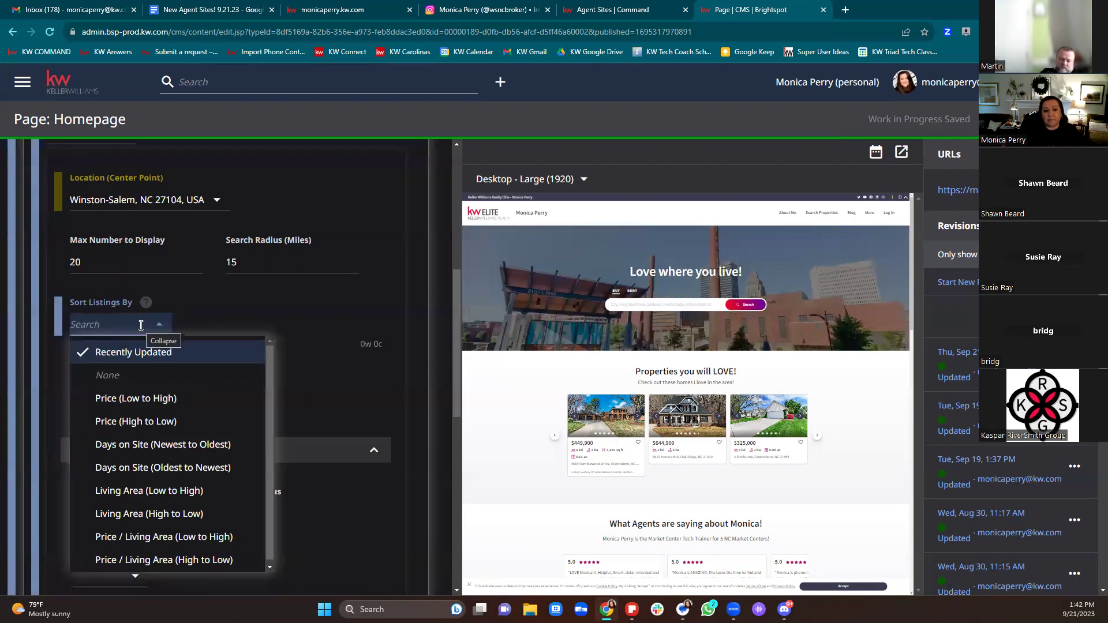
pyautogui.click(144, 352)
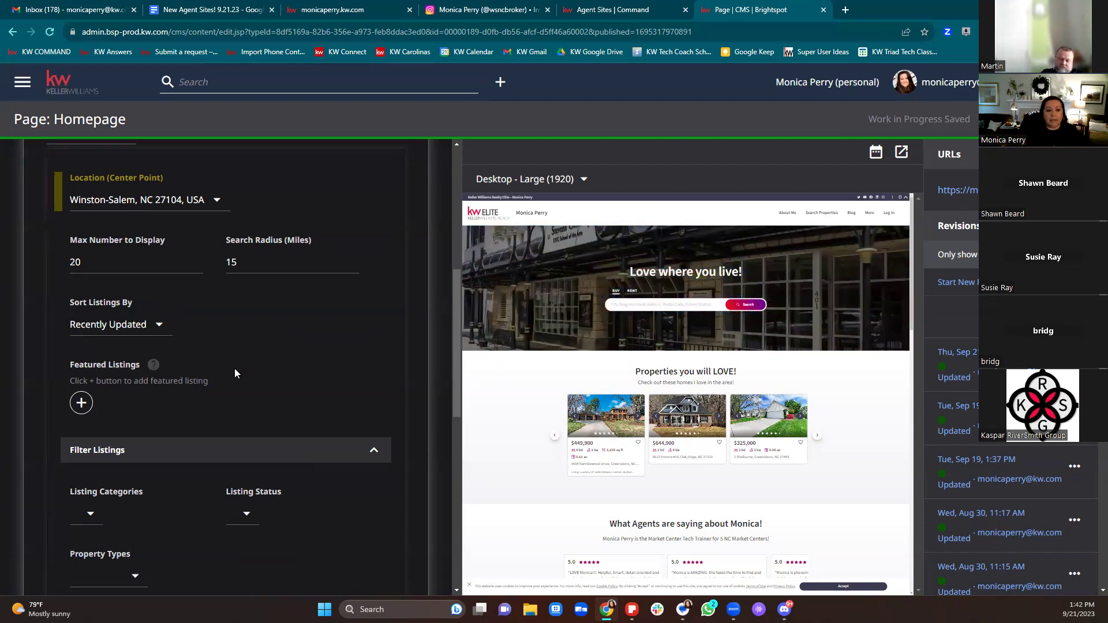
# Step: Leave the Listing Categories and Listing Status filters unchanged and return to Agent Sites Command
pyautogui.scroll(-4, 312, 363)
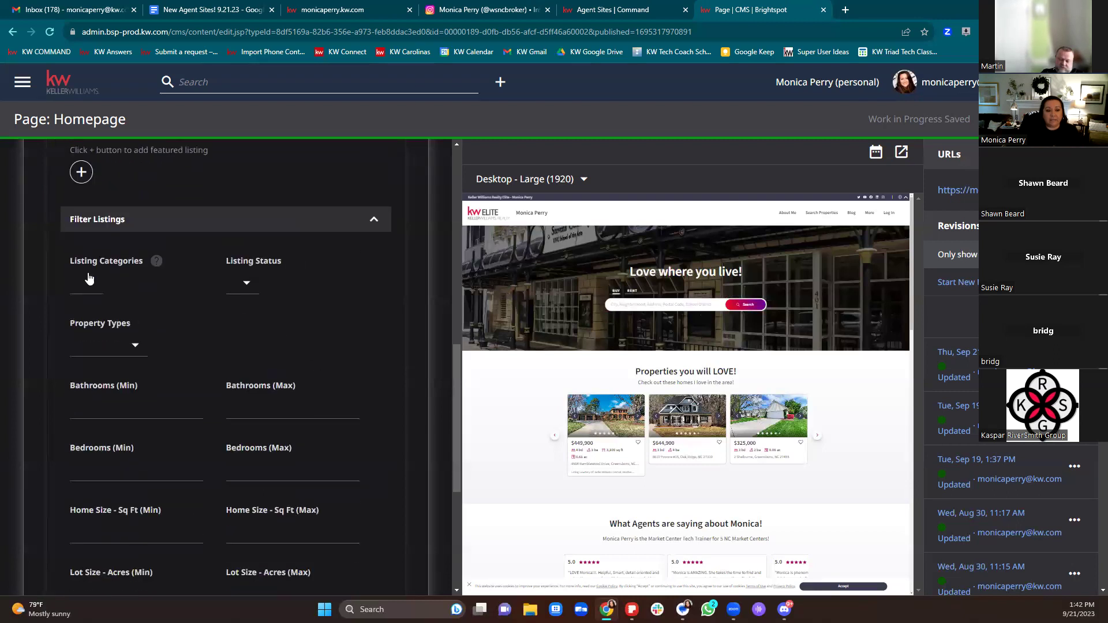
pyautogui.click(82, 285)
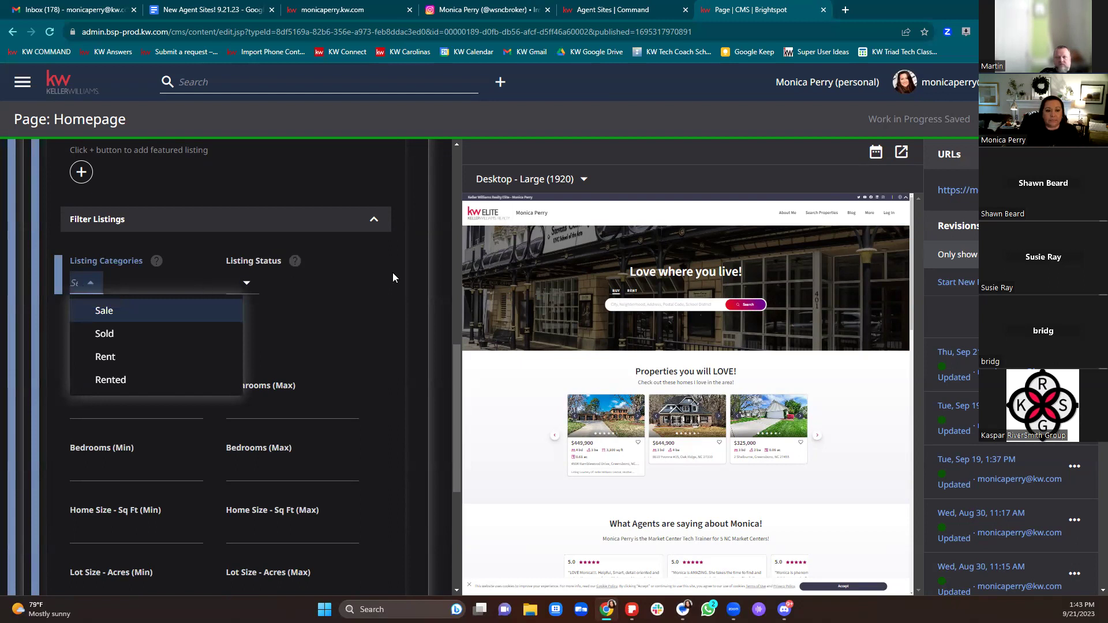
pyautogui.click(230, 282)
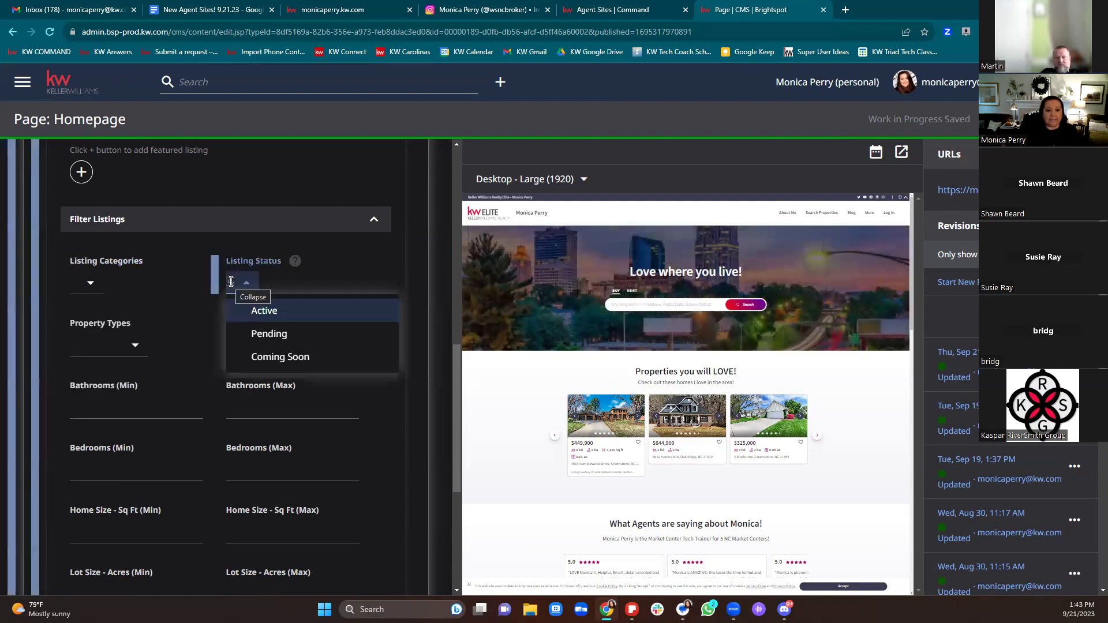
pyautogui.click(339, 271)
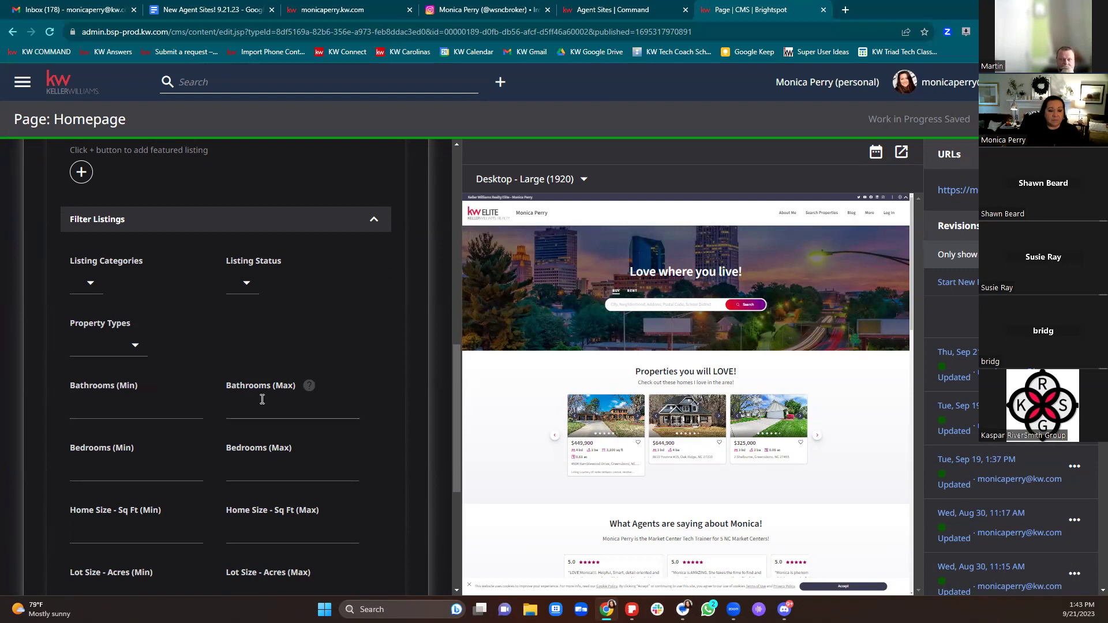
pyautogui.scroll(-2, 269, 398)
pyautogui.scroll(-3, 281, 381)
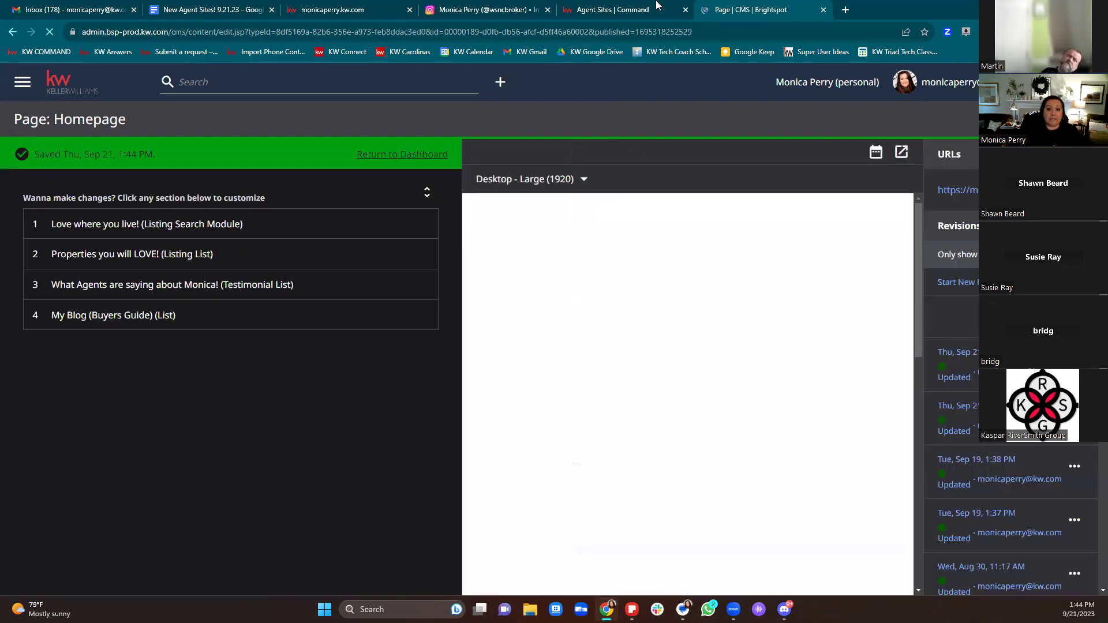
pyautogui.click(635, 10)
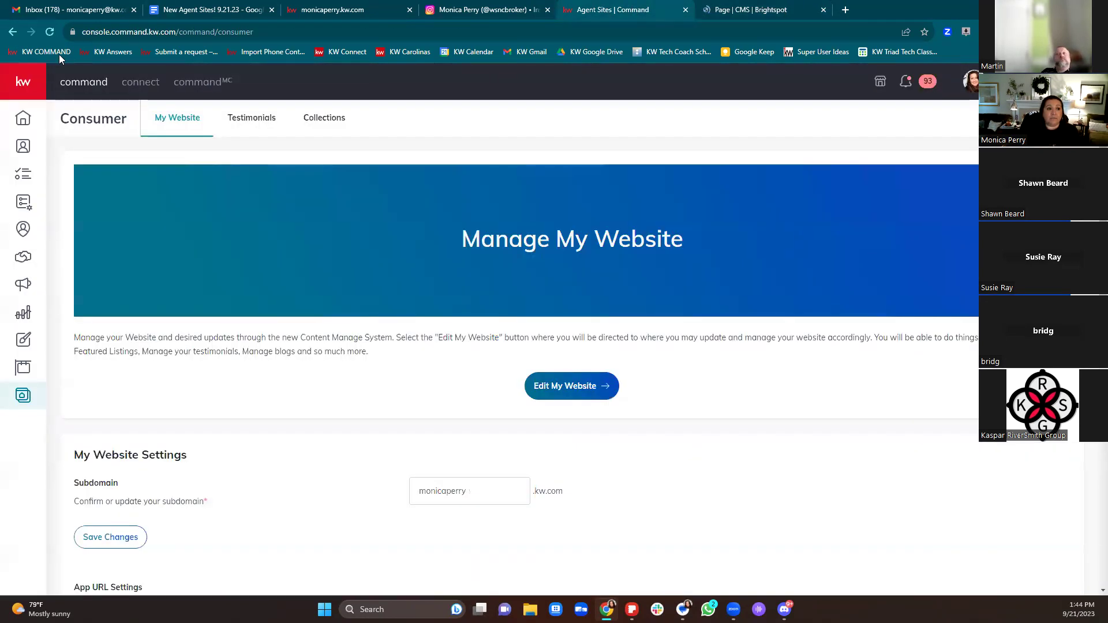
# Step: Close the Instagram tab and reload the live monicaperry.kw.com homepage
pyautogui.click(548, 10)
pyautogui.click(323, 10)
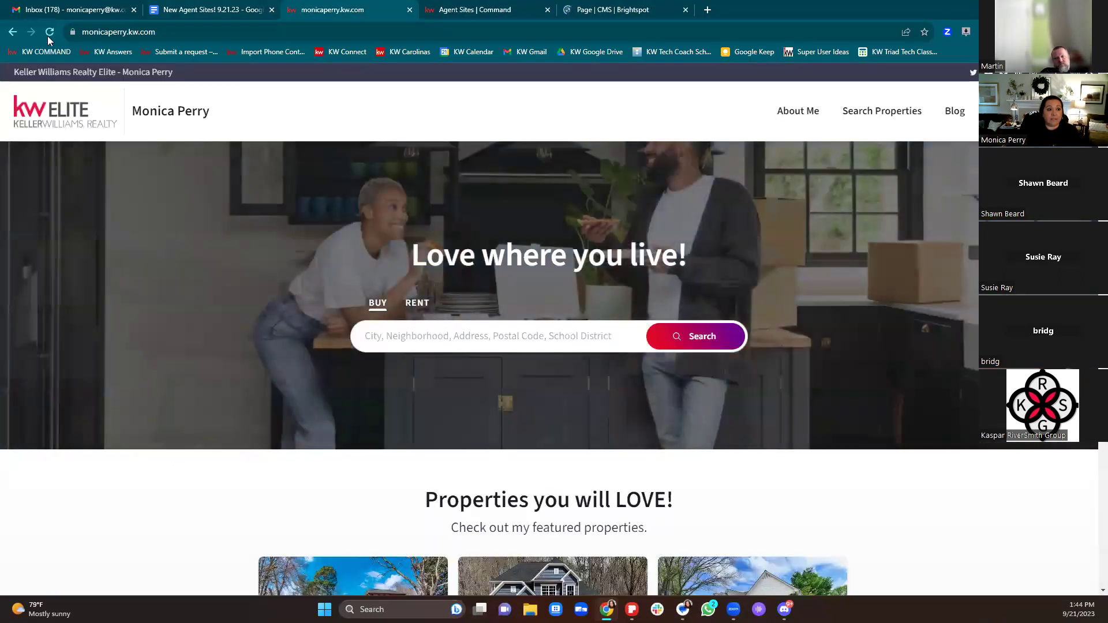
pyautogui.click(49, 33)
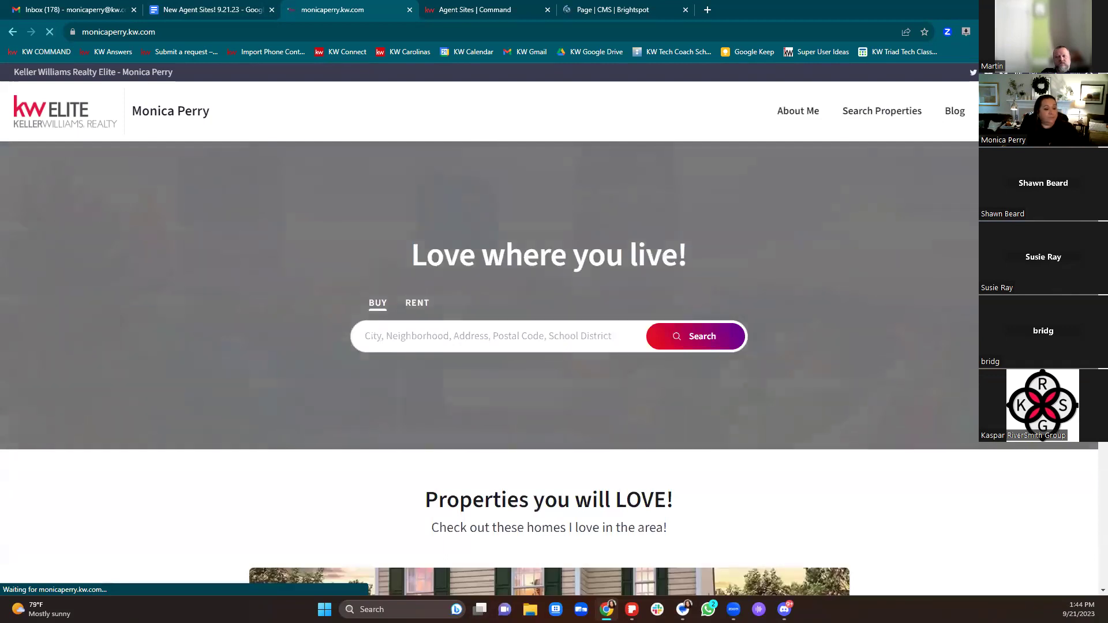
pyautogui.scroll(-4, 980, 454)
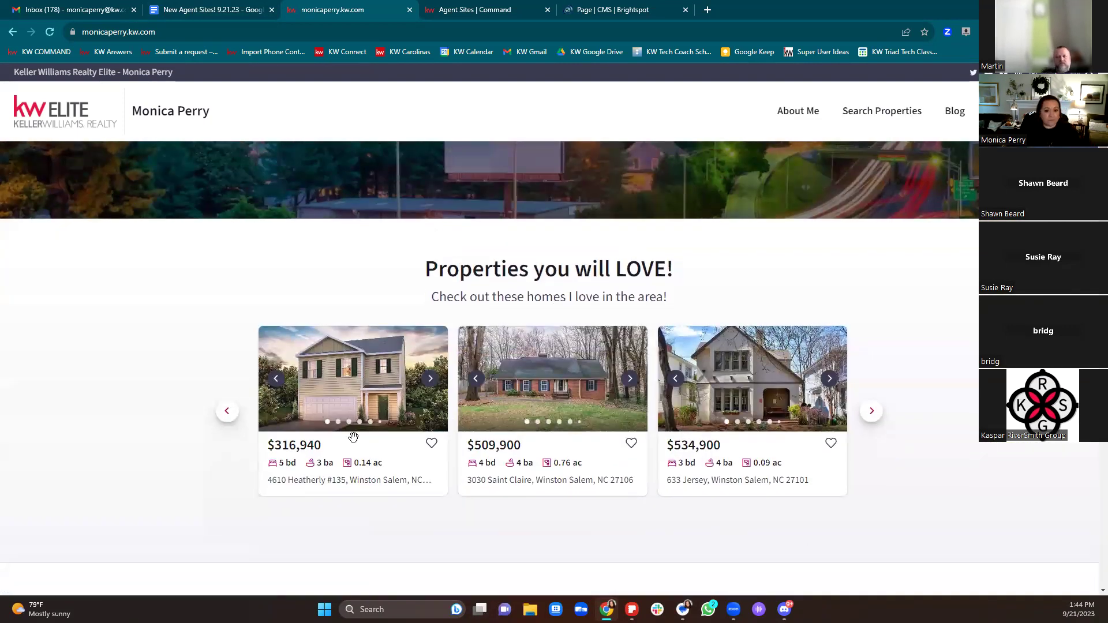
# Step: Page through the Properties you will LOVE! carousel to check the Winston-Salem homes
pyautogui.click(830, 379)
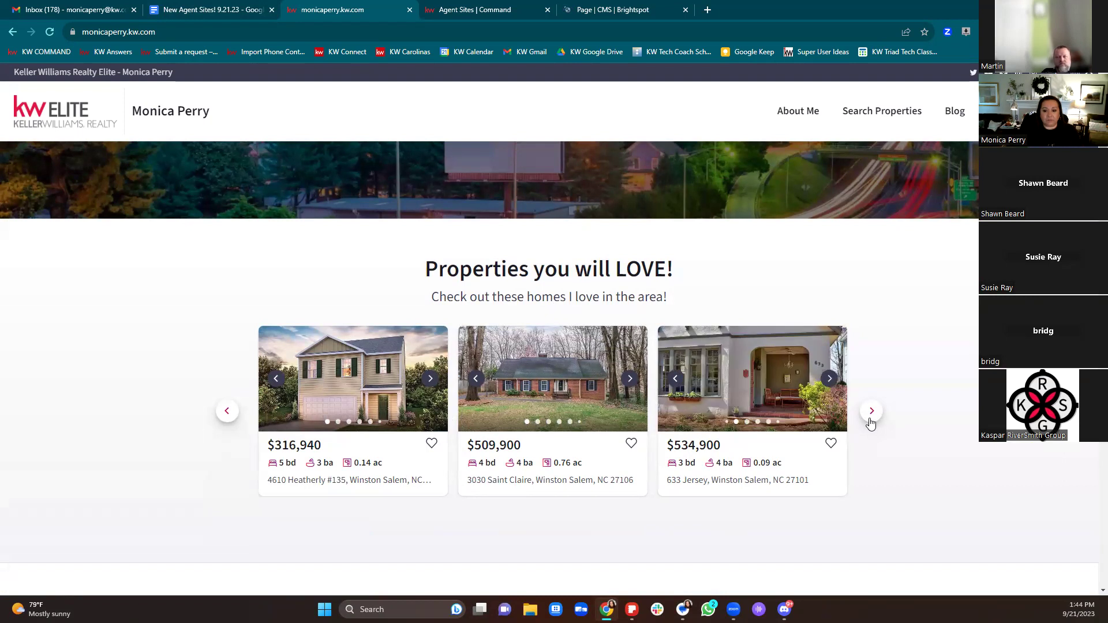
pyautogui.click(871, 411)
pyautogui.click(829, 380)
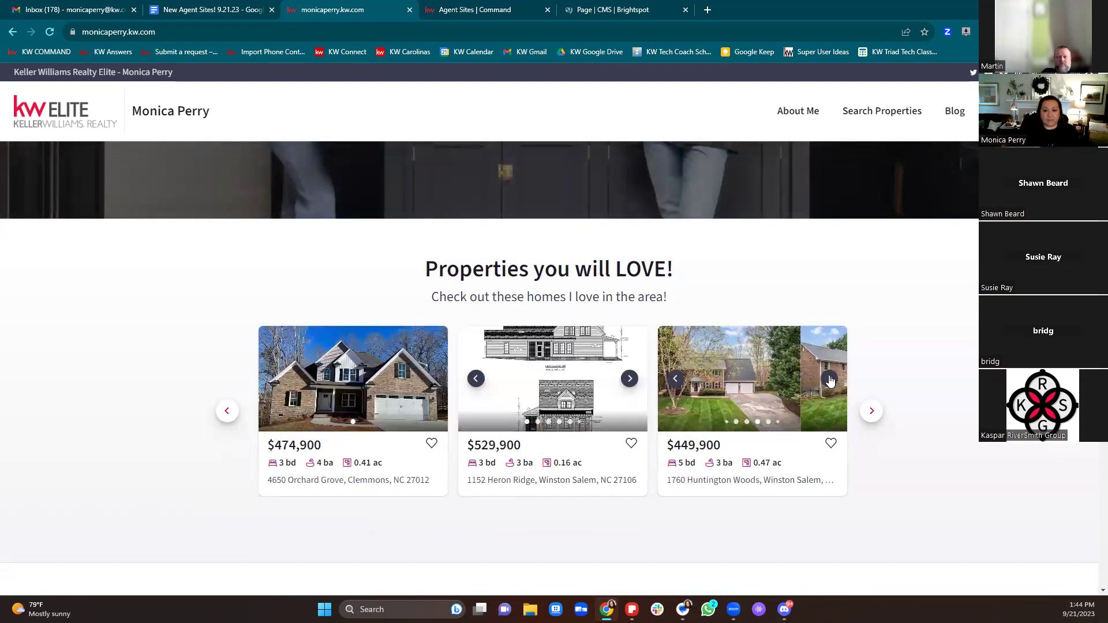
pyautogui.click(829, 379)
pyautogui.click(869, 415)
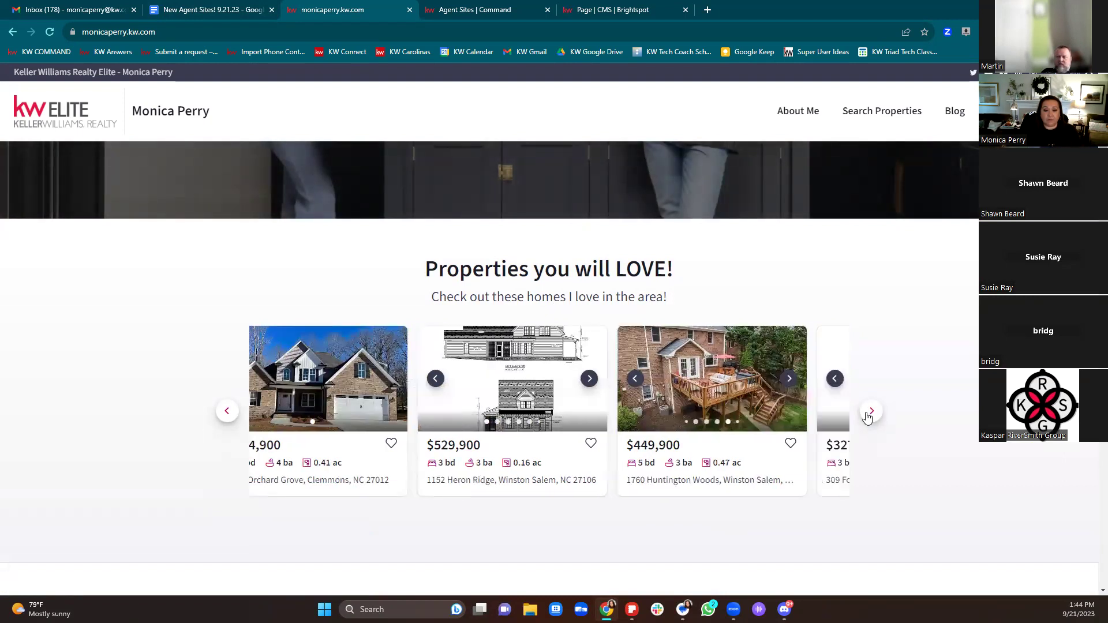
pyautogui.click(871, 412)
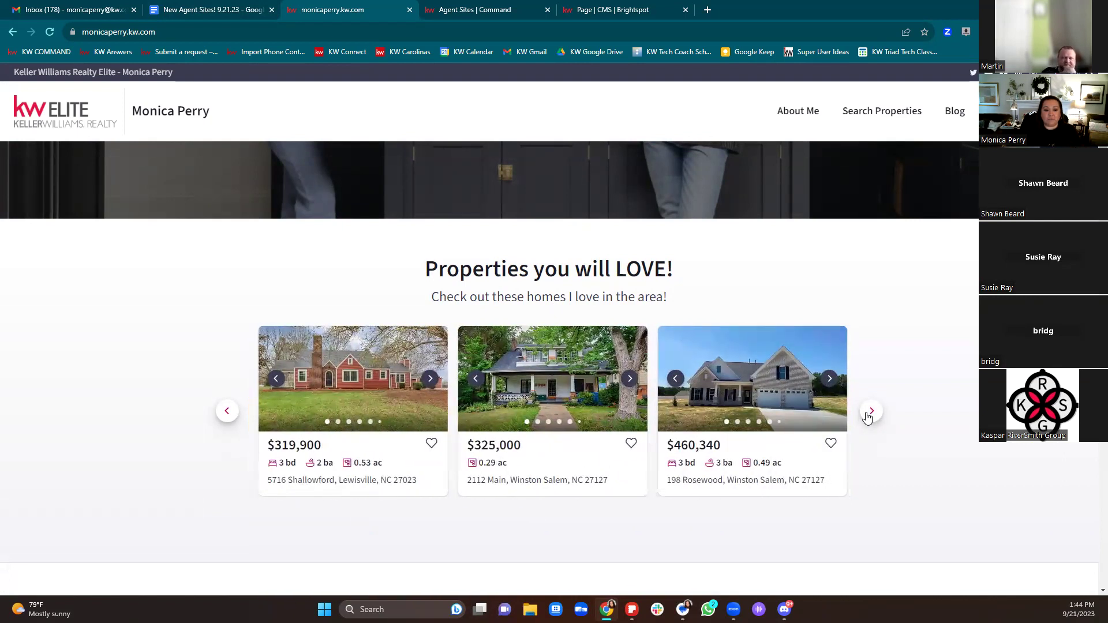
pyautogui.click(868, 415)
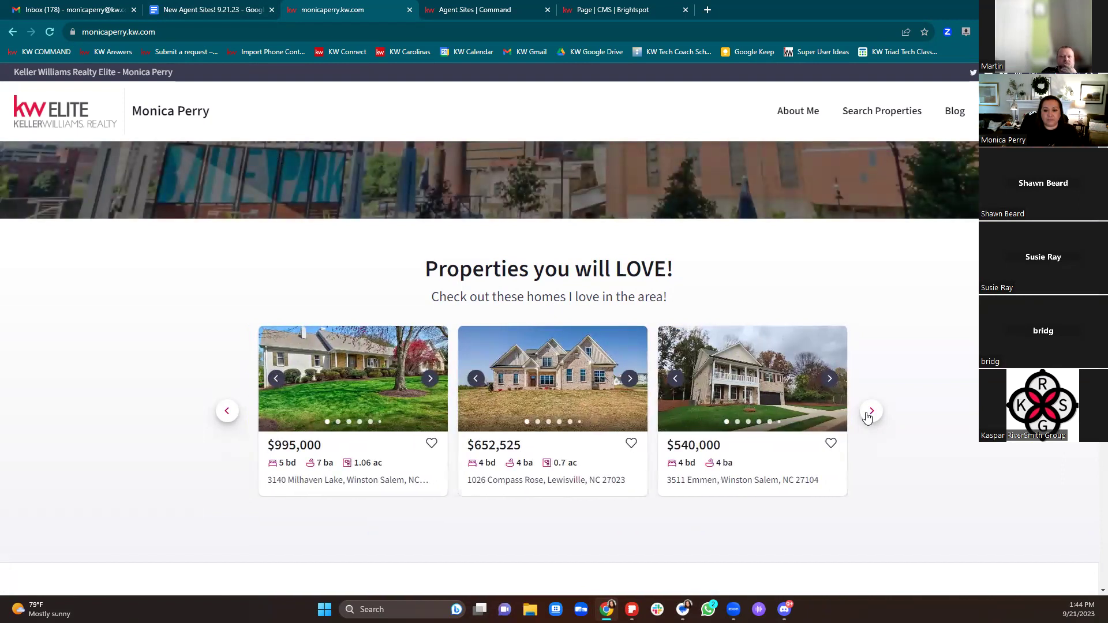
pyautogui.click(871, 411)
pyautogui.click(871, 412)
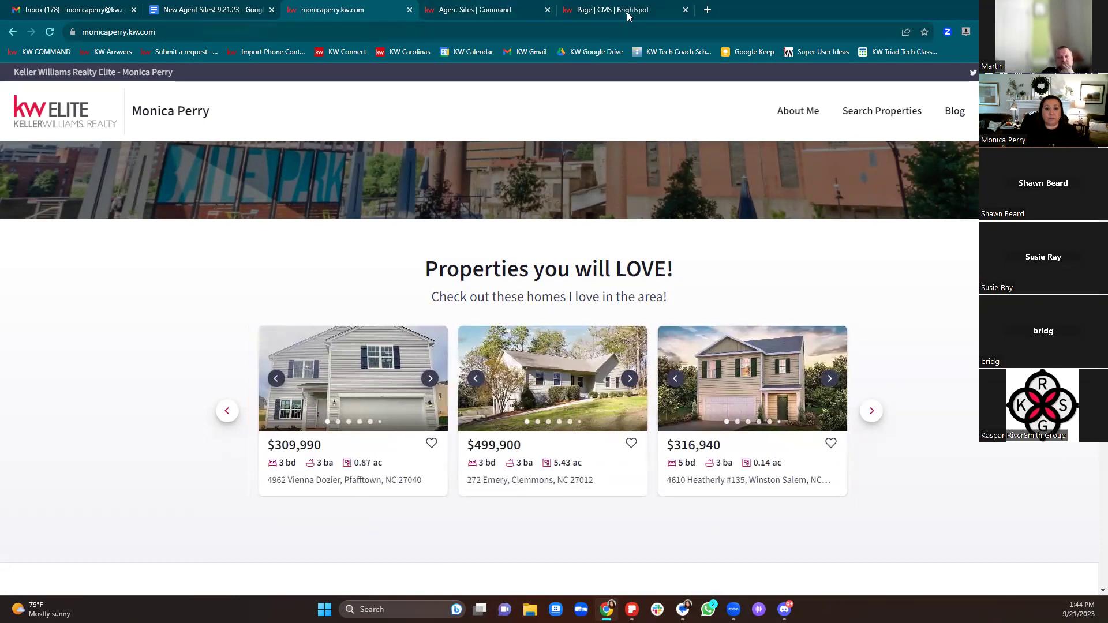
pyautogui.click(628, 17)
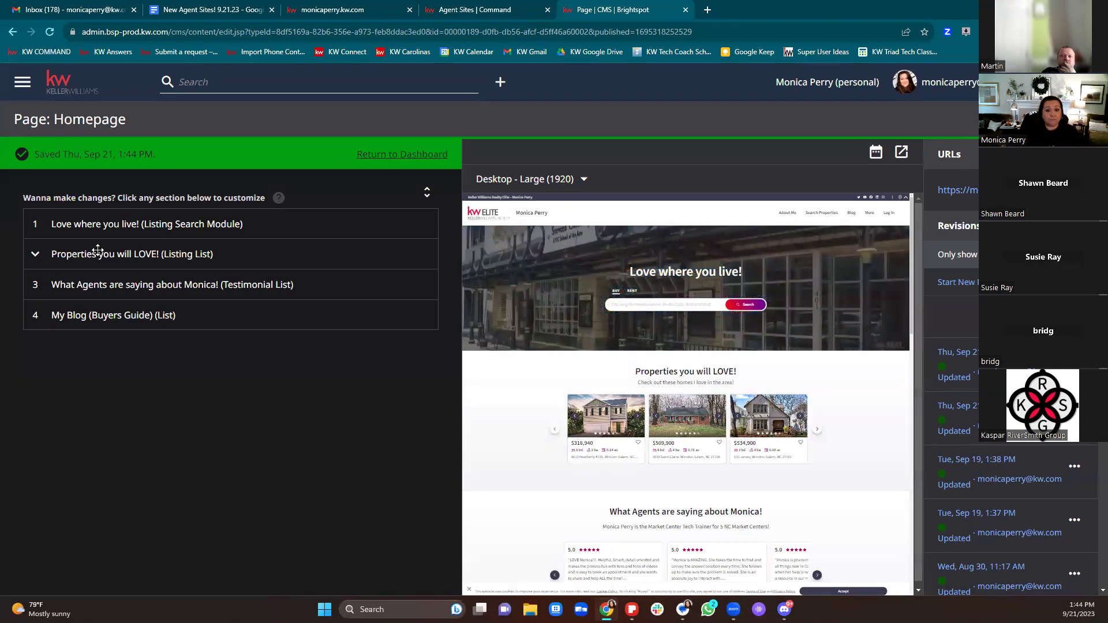
# Step: Expand section 3, What Agents are saying about Monica!, keeping Display Or Hide Module on Display
pyautogui.click(36, 287)
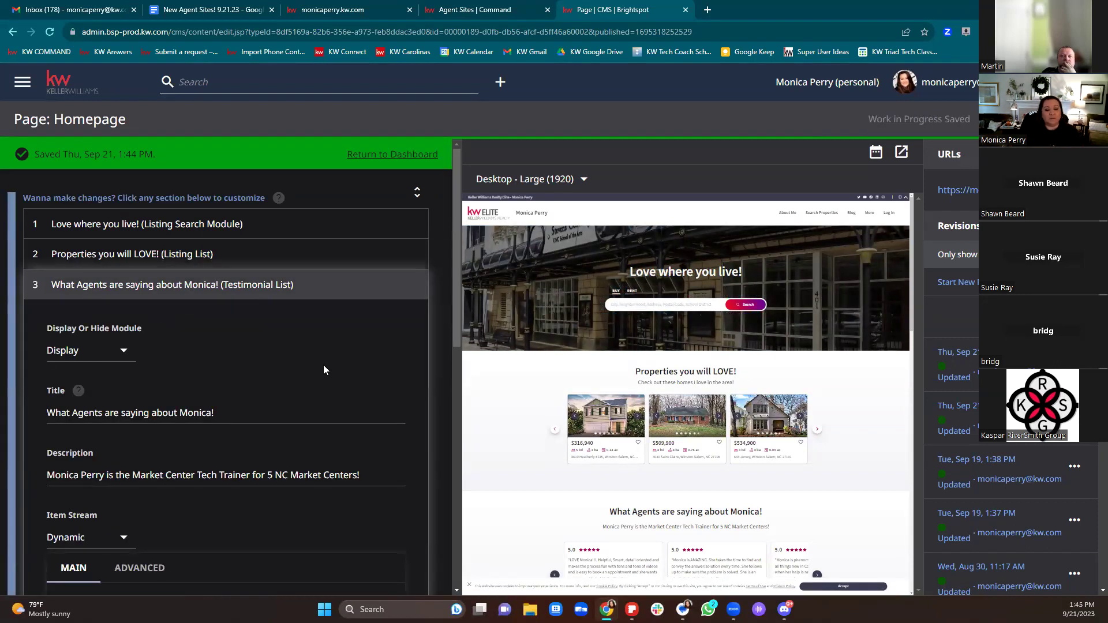
pyautogui.scroll(-1, 325, 370)
pyautogui.scroll(1, 326, 368)
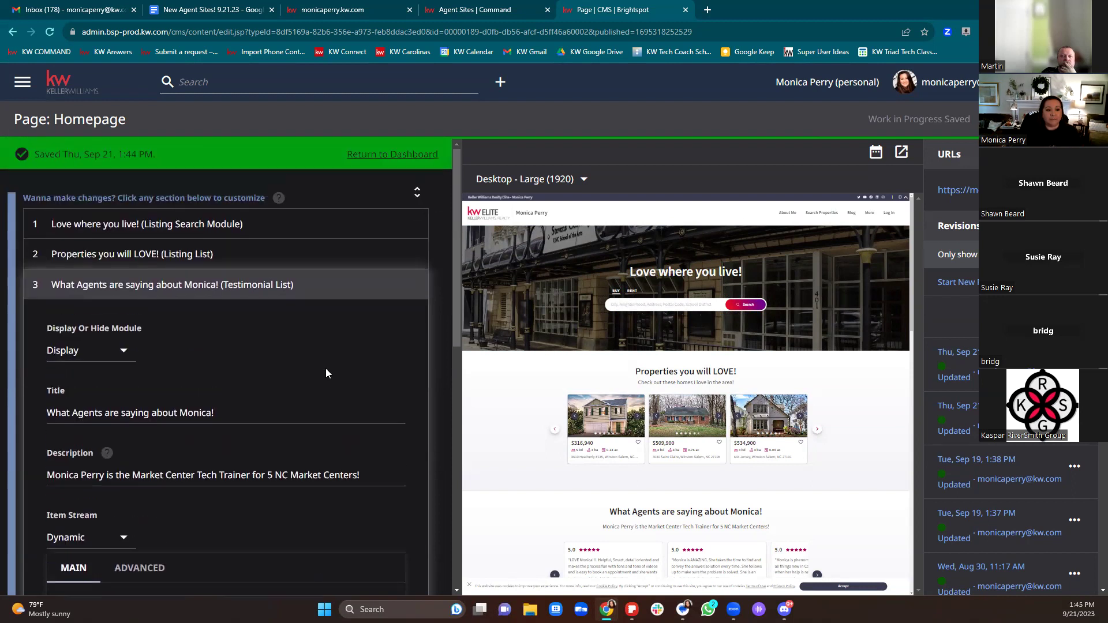
pyautogui.click(121, 345)
pyautogui.click(114, 354)
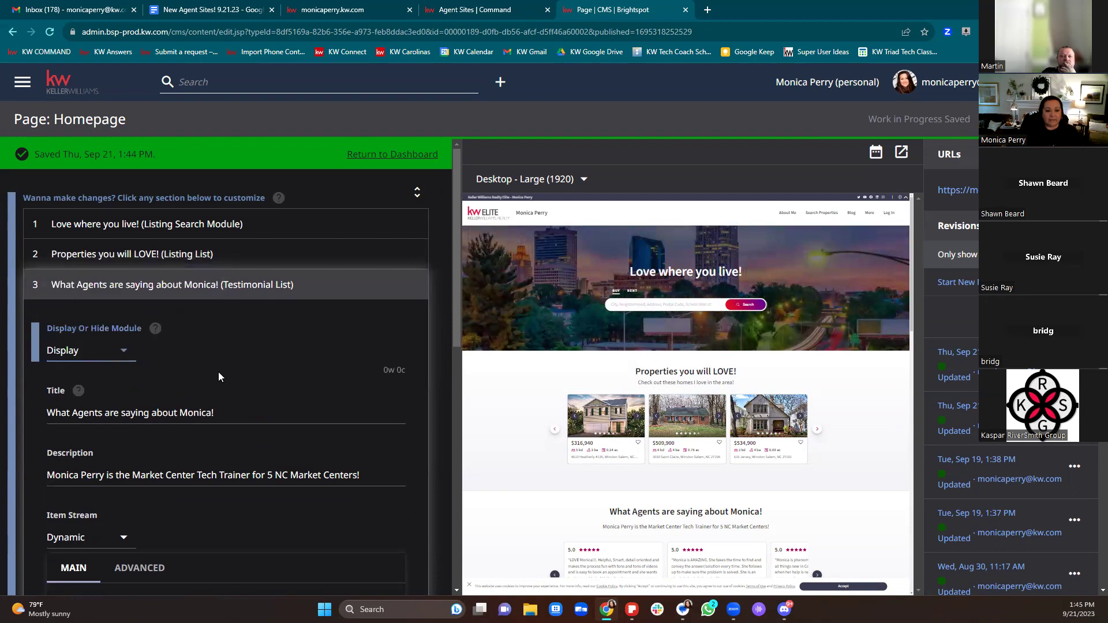
pyautogui.click(74, 351)
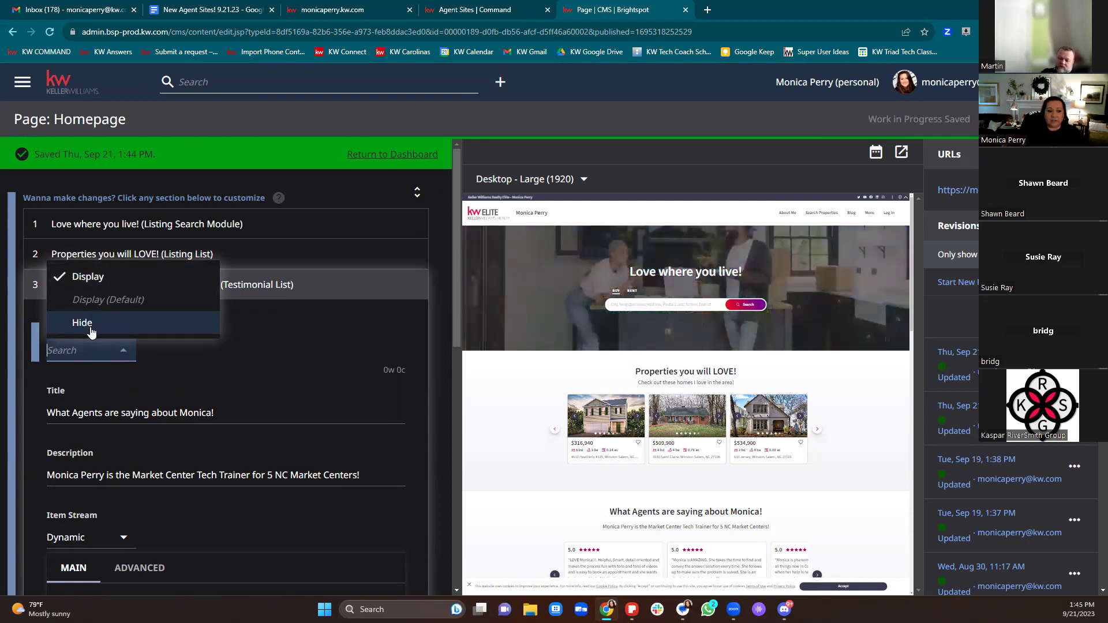
pyautogui.click(298, 374)
pyautogui.scroll(-1, 297, 377)
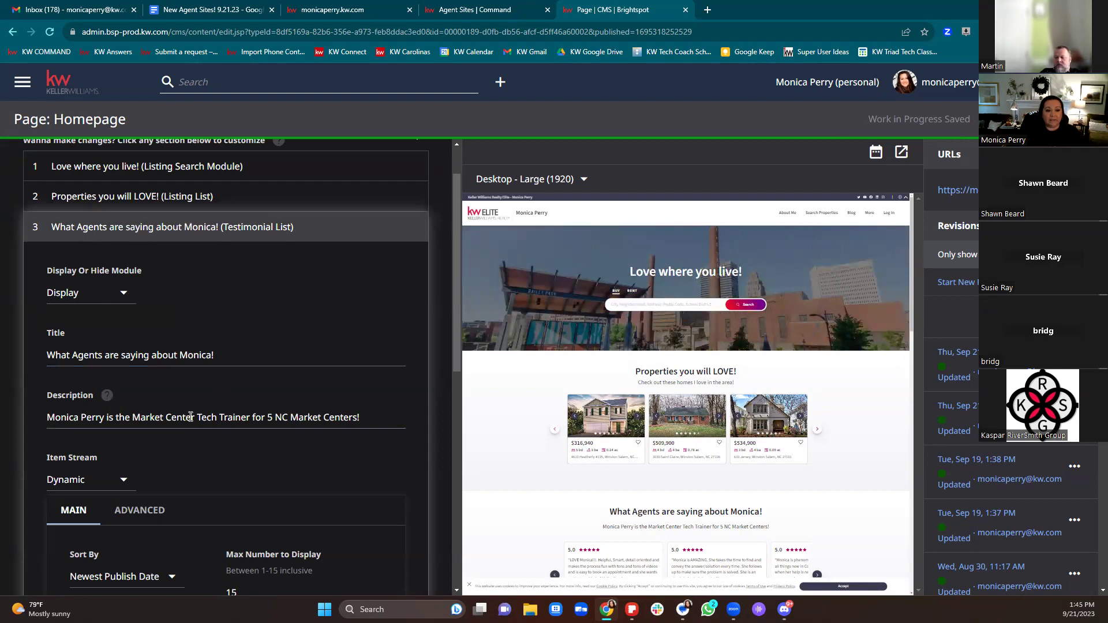
pyautogui.scroll(-2, 189, 417)
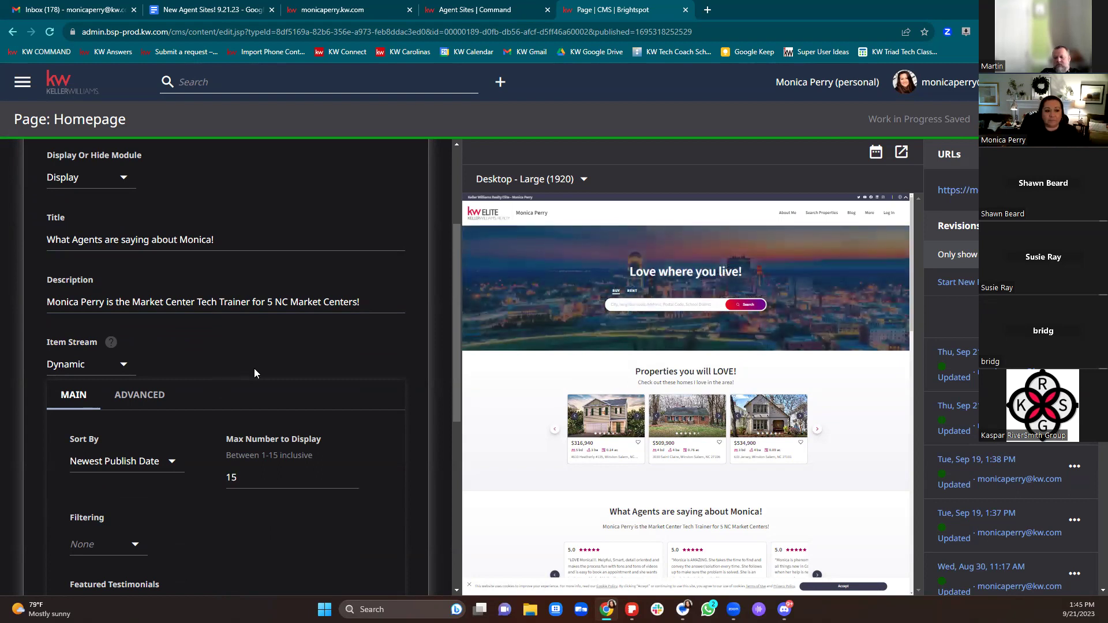
pyautogui.scroll(-1, 254, 369)
# Step: Change Max Number to Display from 15 to 20, leaving Filtering at None
pyautogui.scroll(-2, 317, 353)
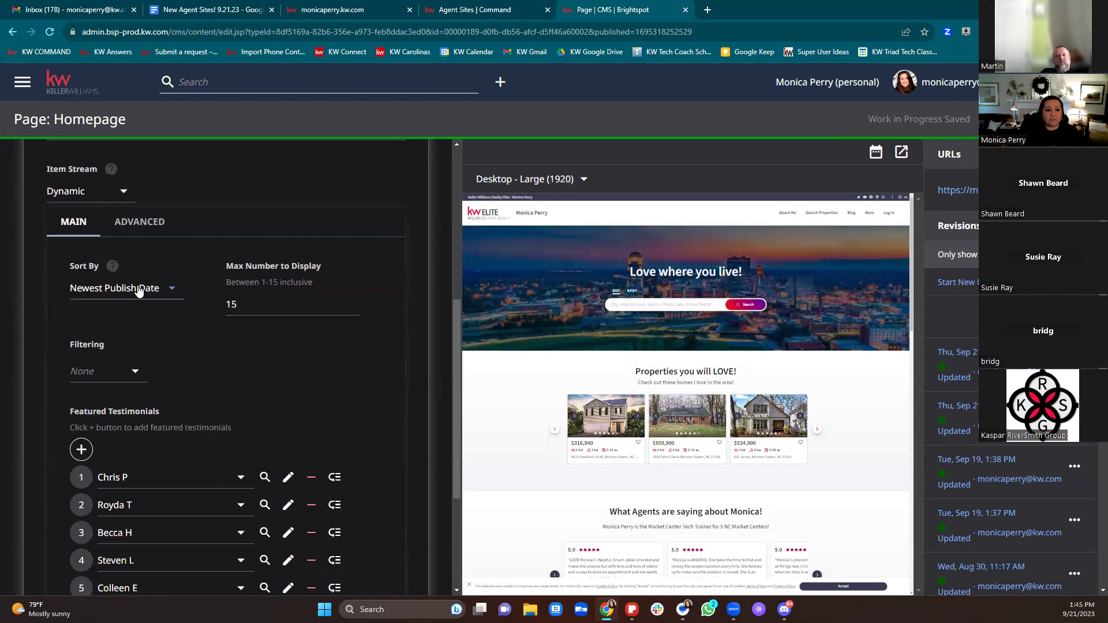
pyautogui.click(279, 300)
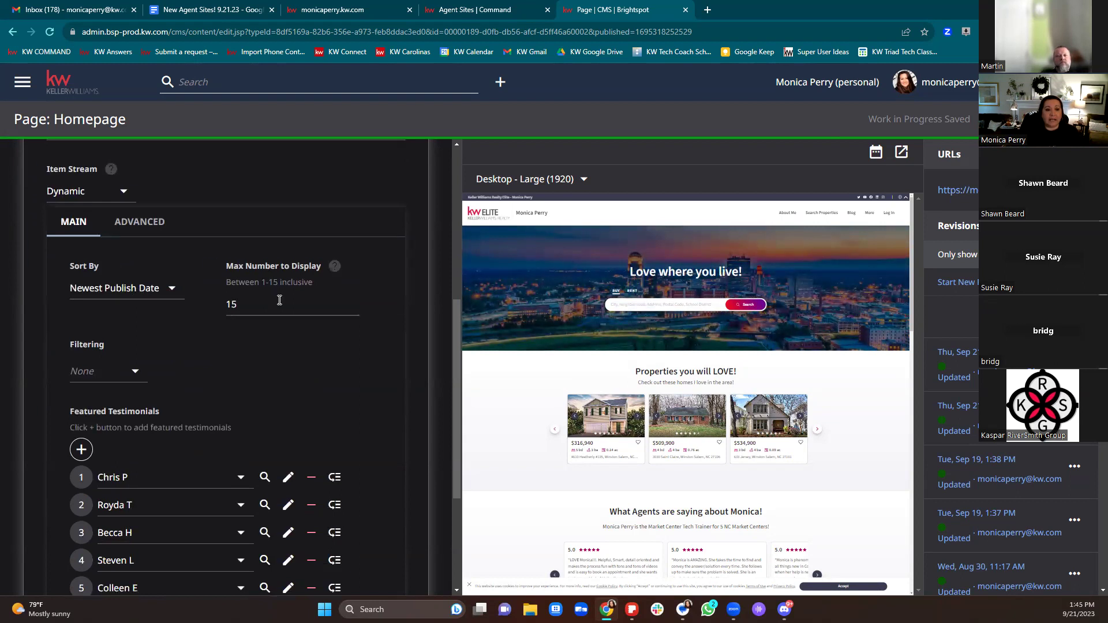
pyautogui.press('BackSpace')
pyautogui.press('BackSpace')
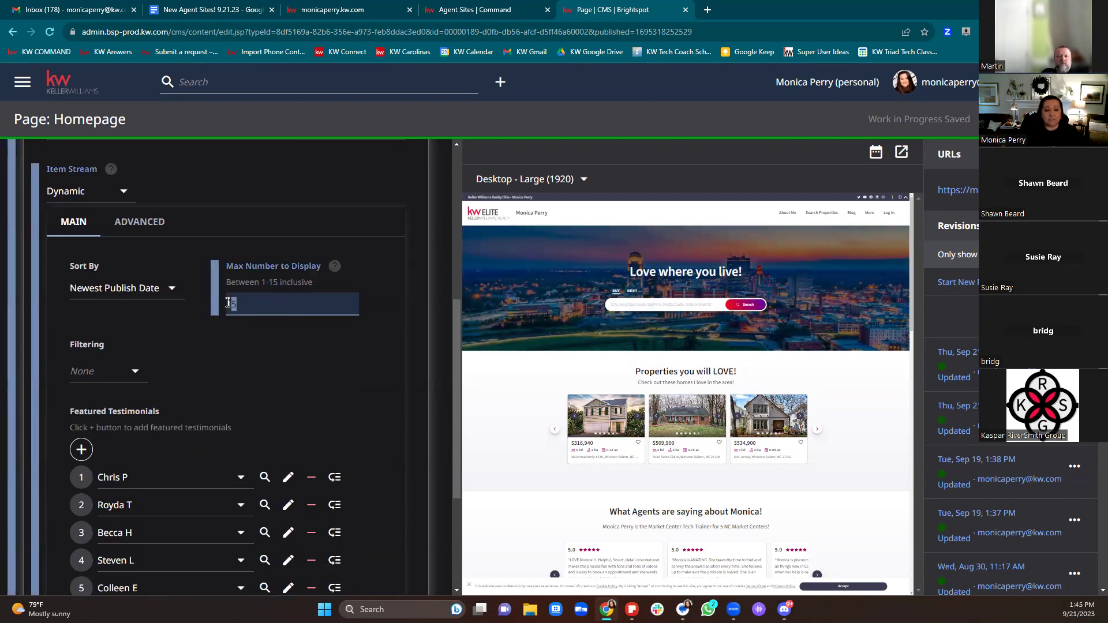
pyautogui.write('15')
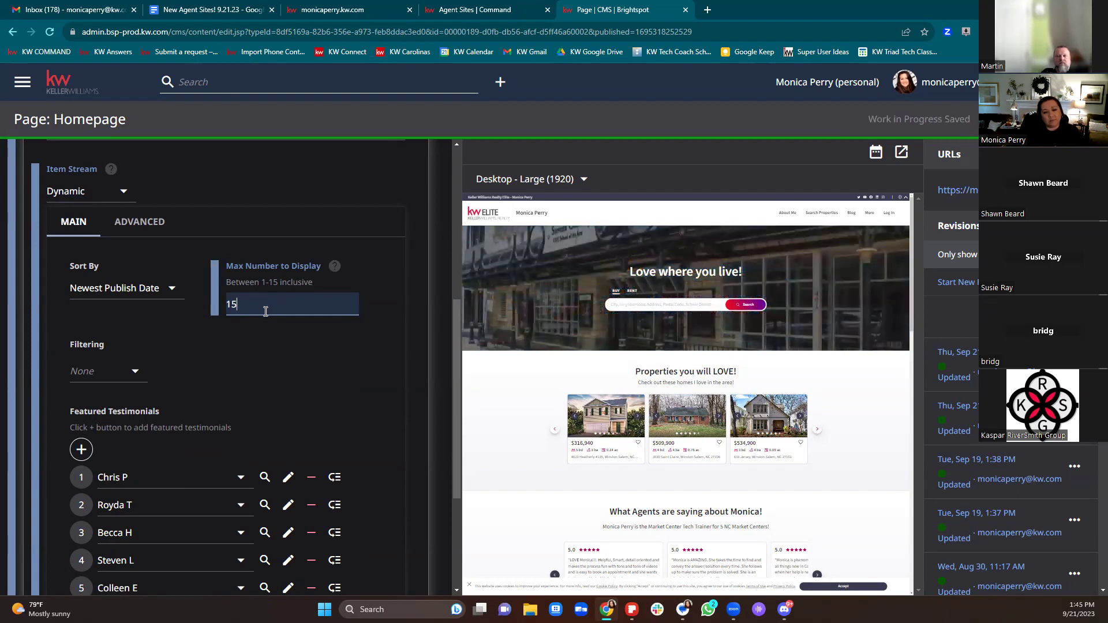
pyautogui.press('BackSpace')
pyautogui.press('BackSpace')
pyautogui.write('20')
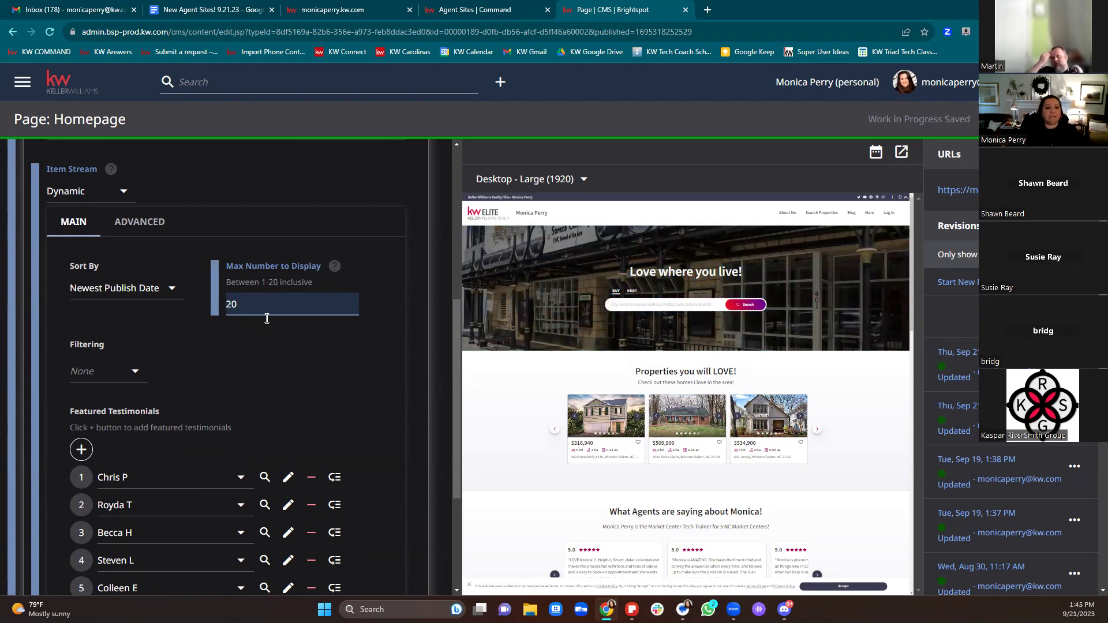
pyautogui.click(287, 363)
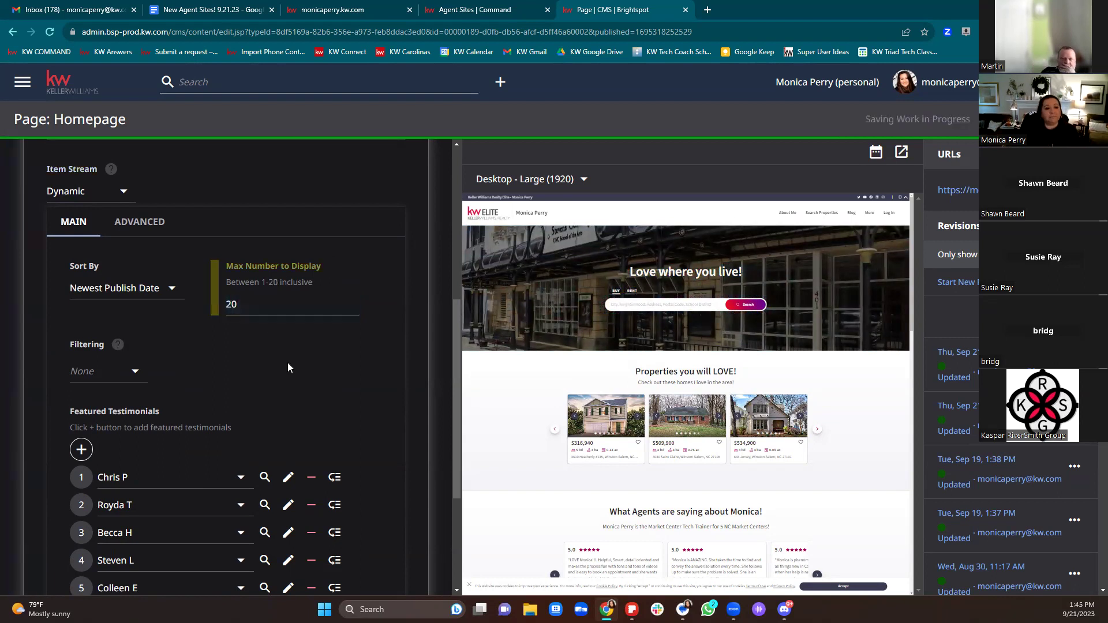
pyautogui.click(134, 372)
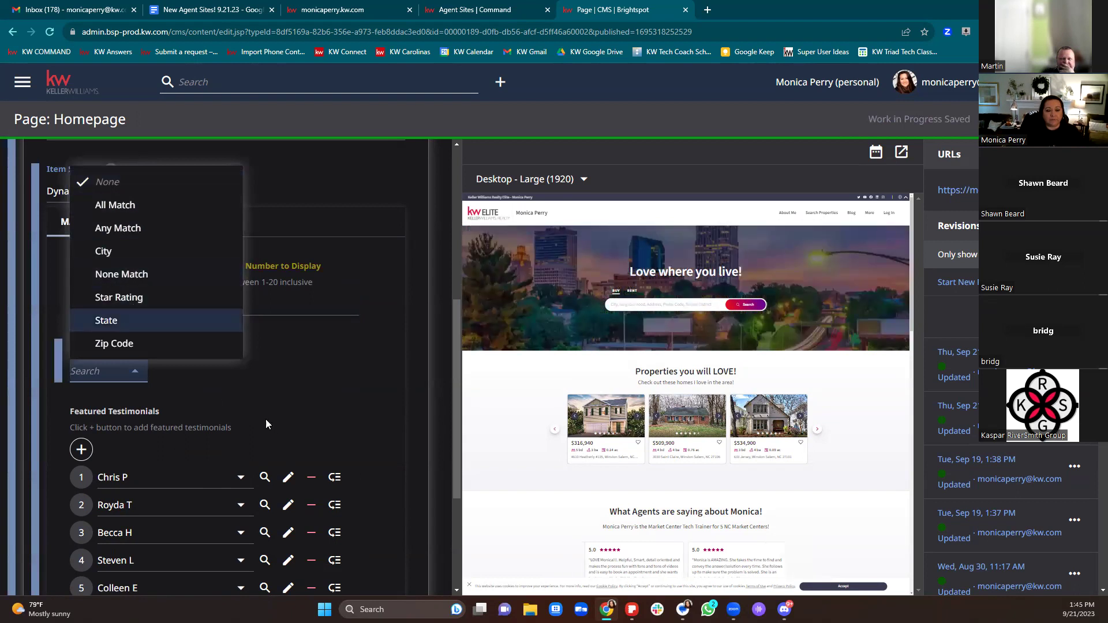
pyautogui.click(307, 397)
pyautogui.scroll(-3, 309, 391)
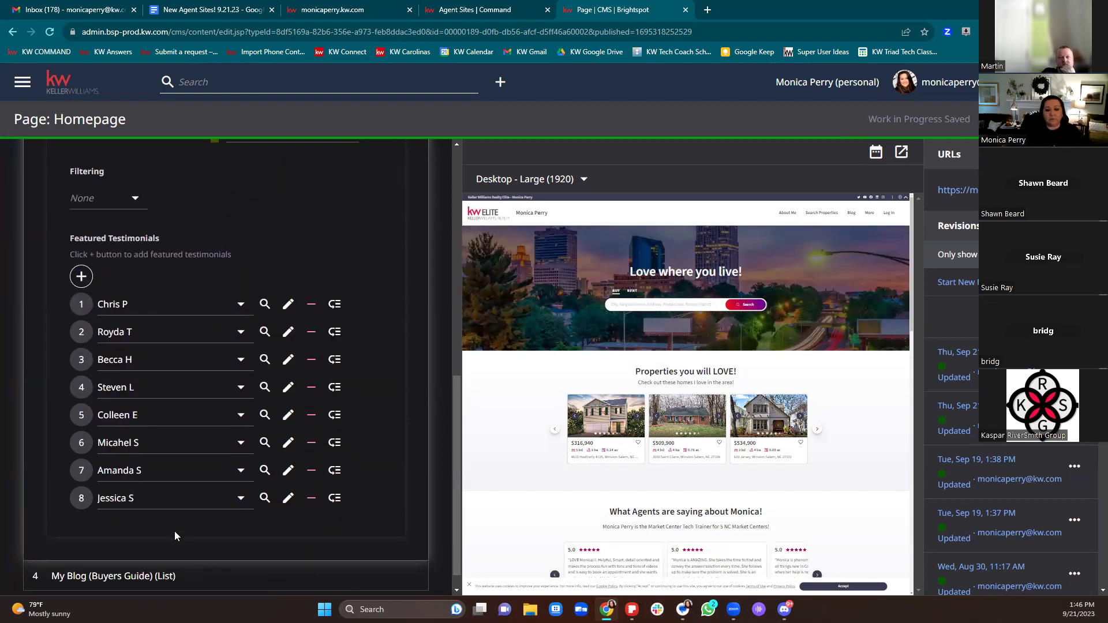
# Step: Create a new featured testimonial via Create New and set its Star Rating to 5
pyautogui.click(81, 278)
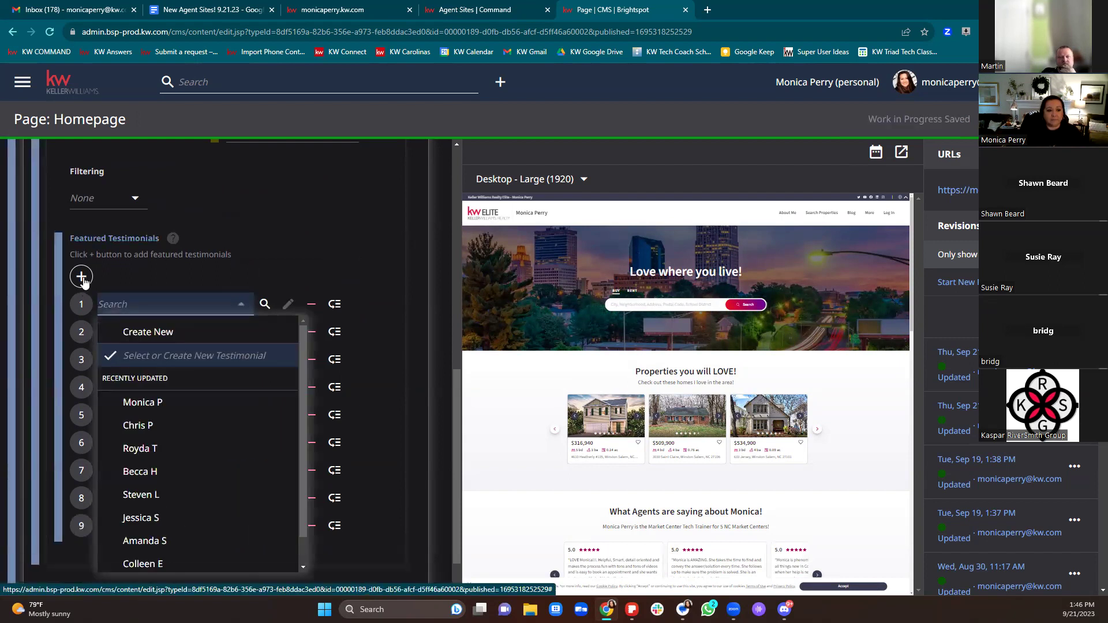
pyautogui.scroll(-1, 185, 419)
pyautogui.scroll(1, 185, 420)
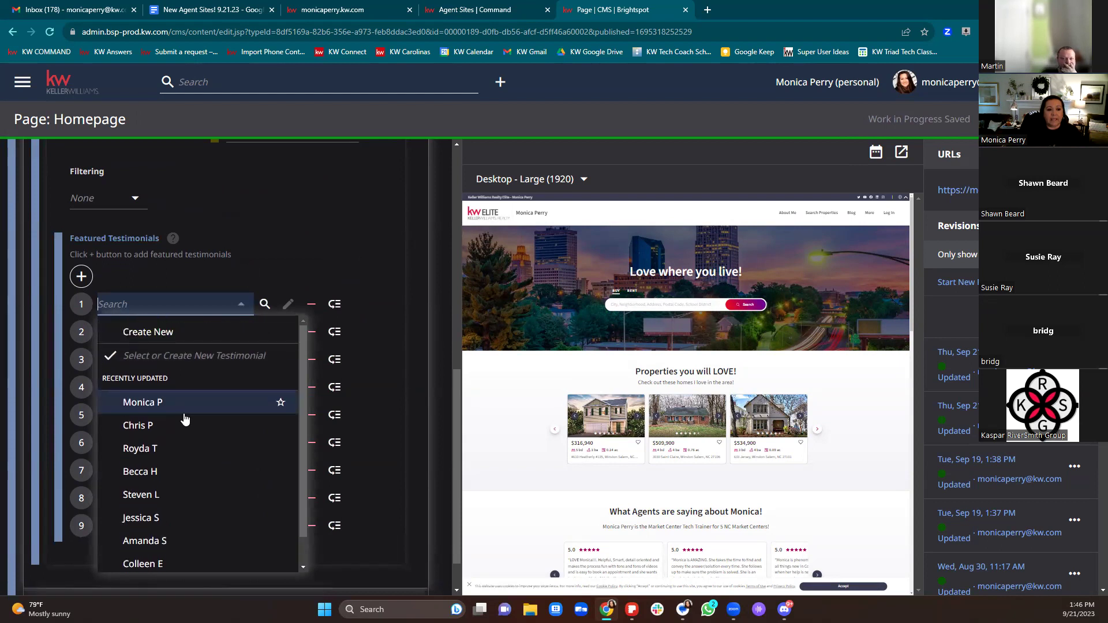
pyautogui.click(153, 333)
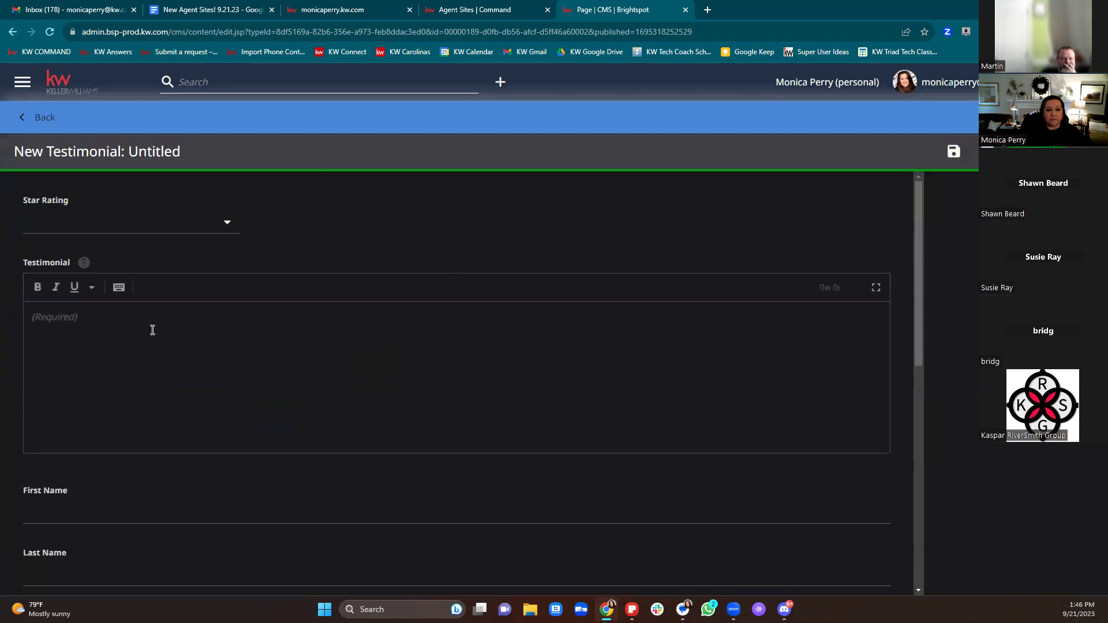
pyautogui.click(225, 223)
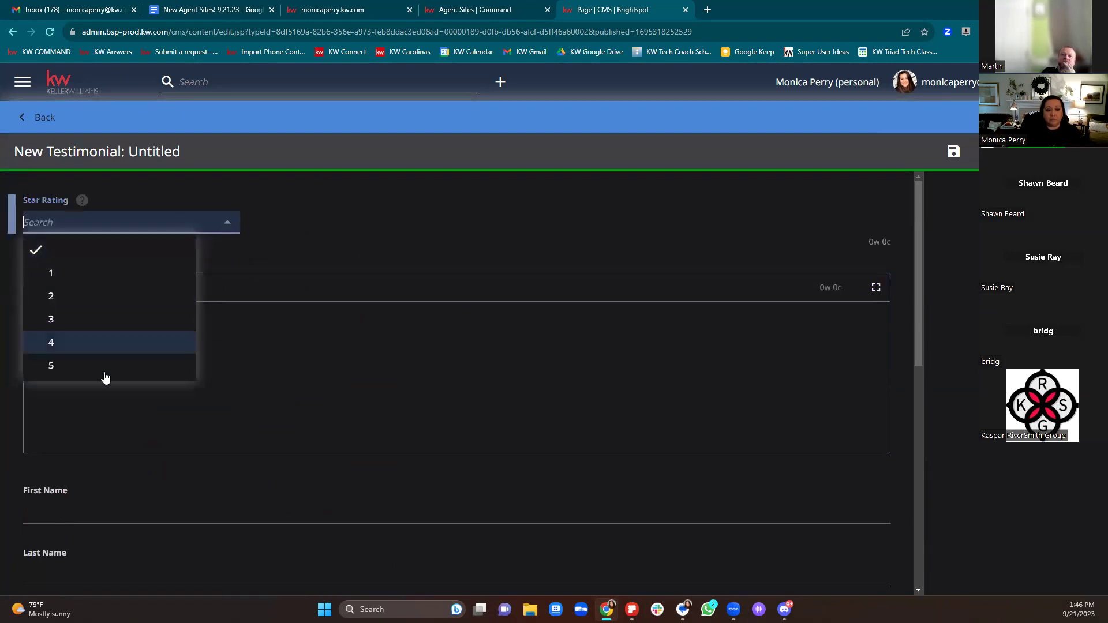
pyautogui.click(58, 365)
pyautogui.click(59, 362)
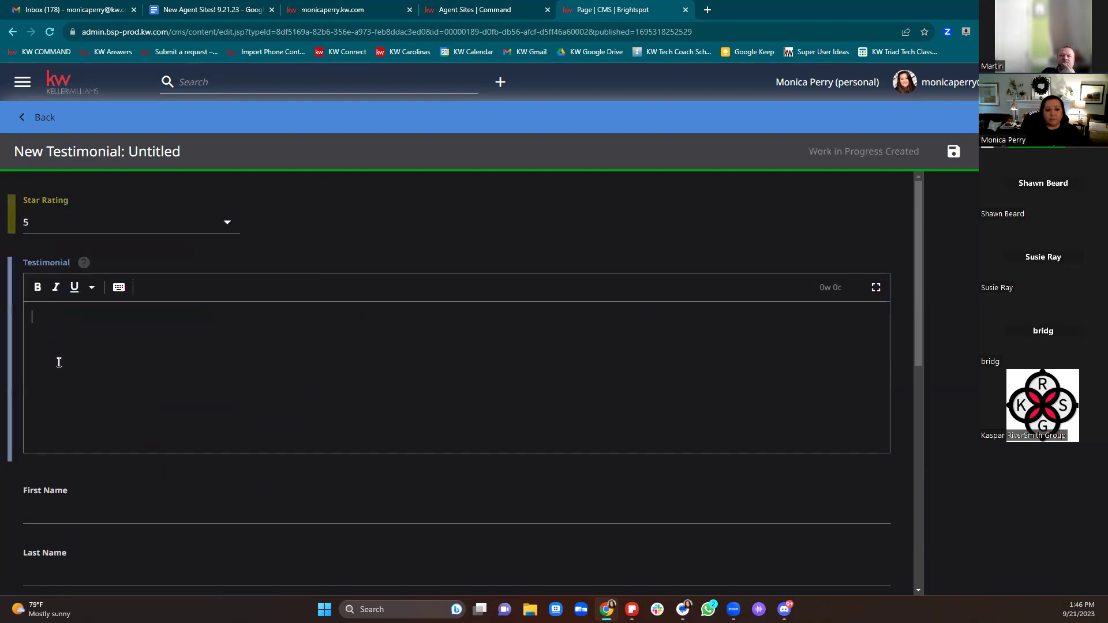
pyautogui.scroll(-4, 77, 366)
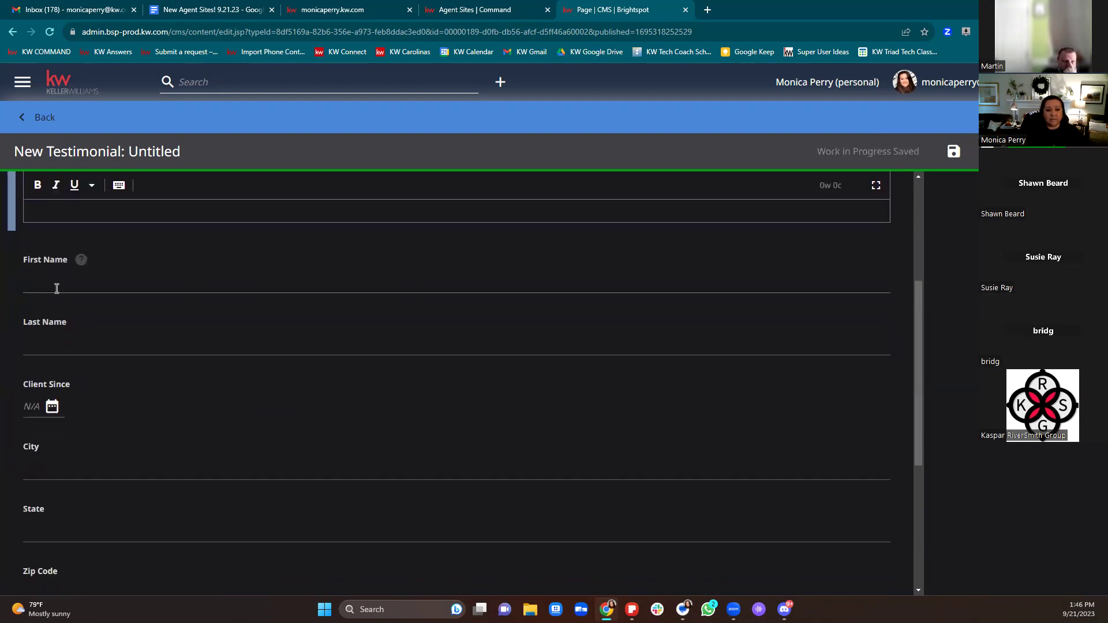
# Step: Browse the Consumer Testimonials list in Agent Sites Command, then return to Brightspot
pyautogui.click(459, 10)
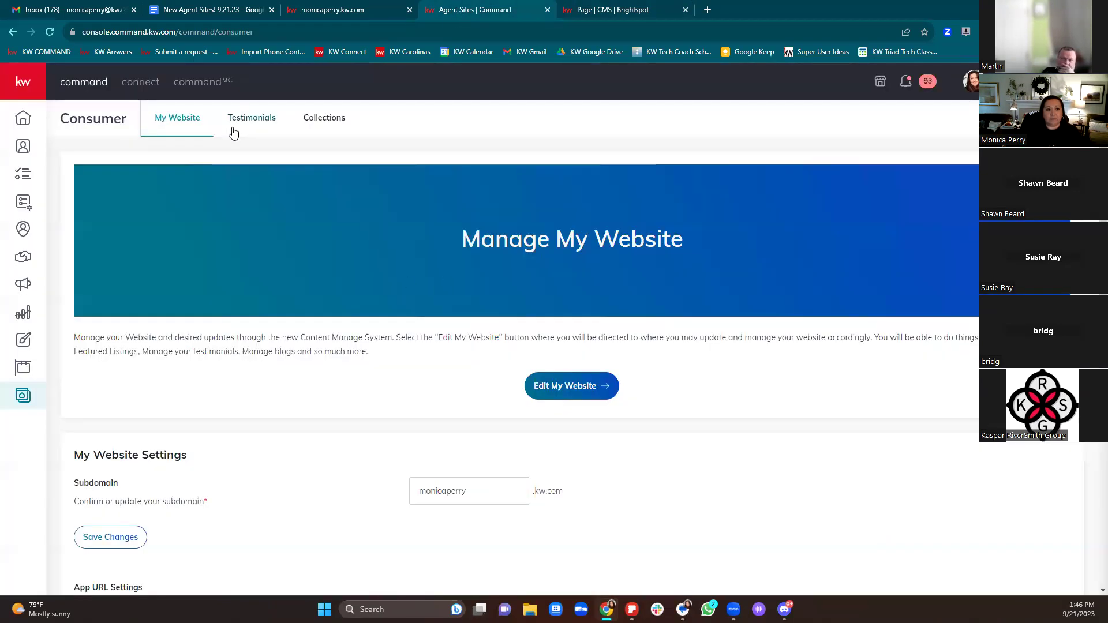
pyautogui.click(237, 119)
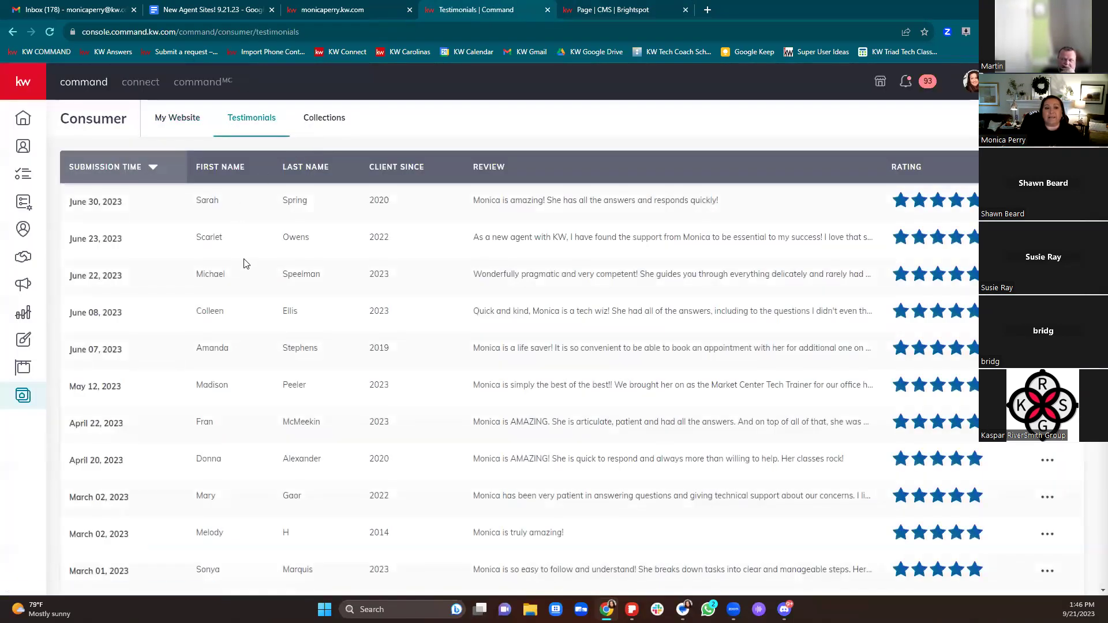
pyautogui.scroll(-20, 244, 265)
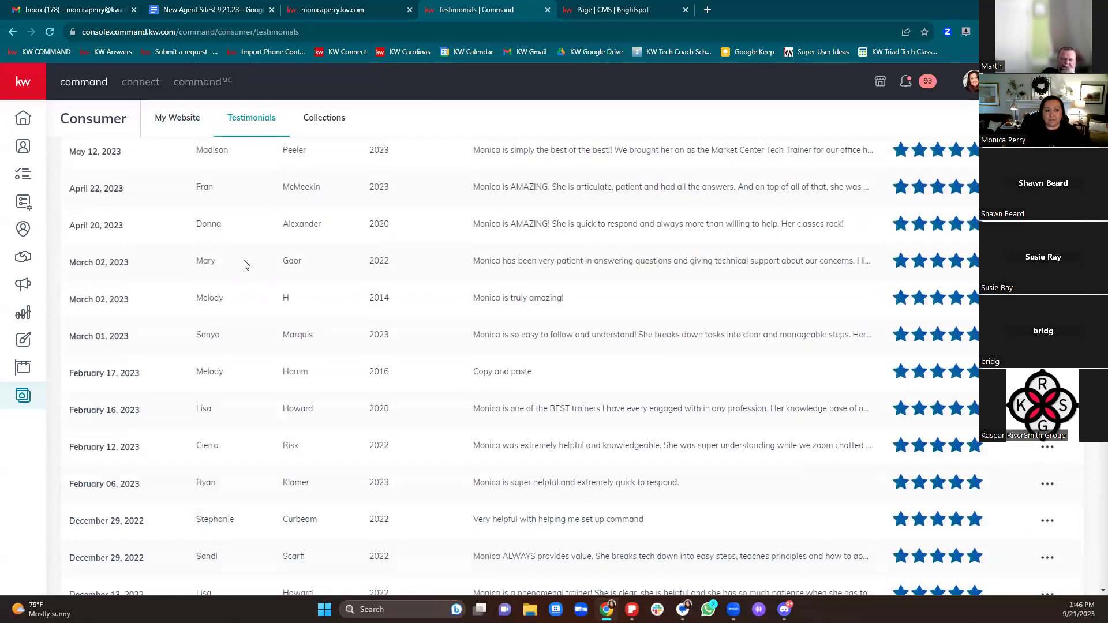
pyautogui.scroll(-20, 245, 266)
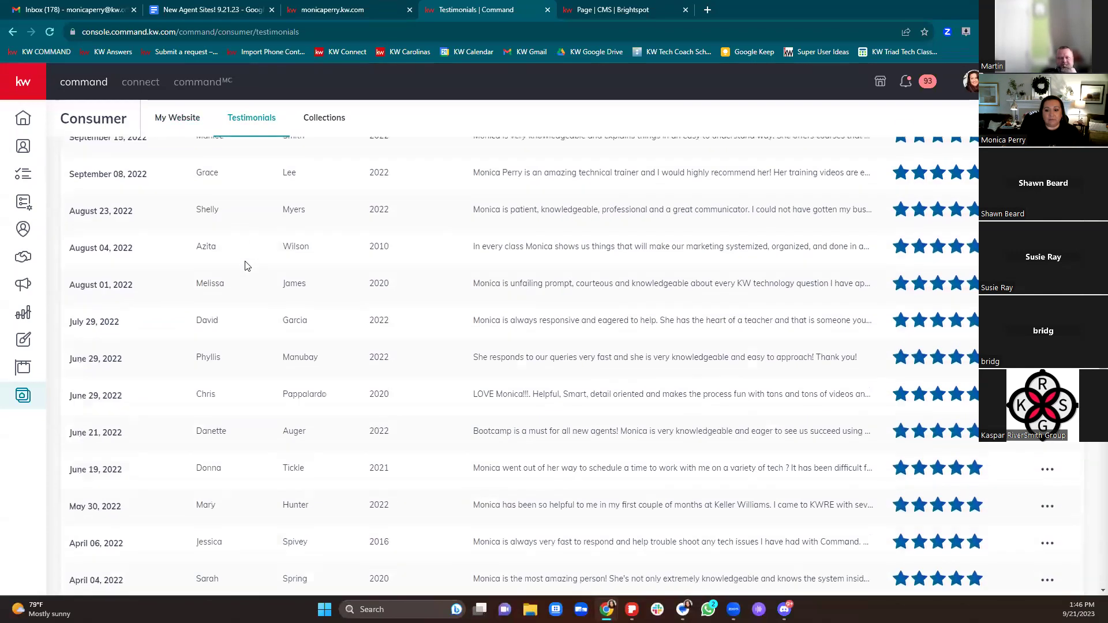
pyautogui.scroll(-7, 245, 265)
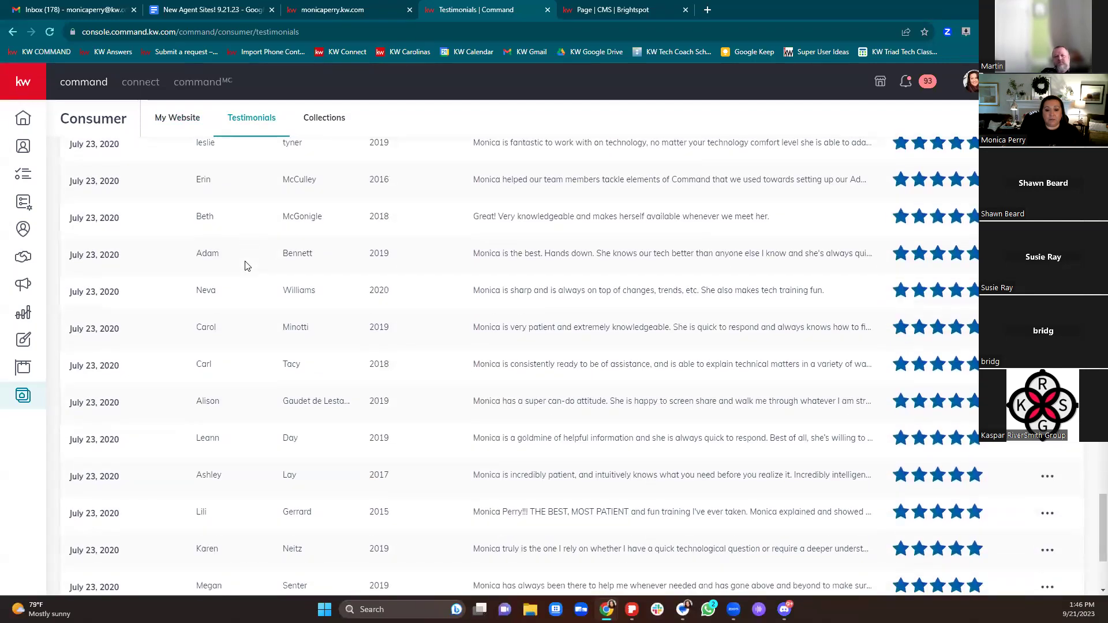
pyautogui.scroll(20, 248, 266)
pyautogui.scroll(20, 250, 263)
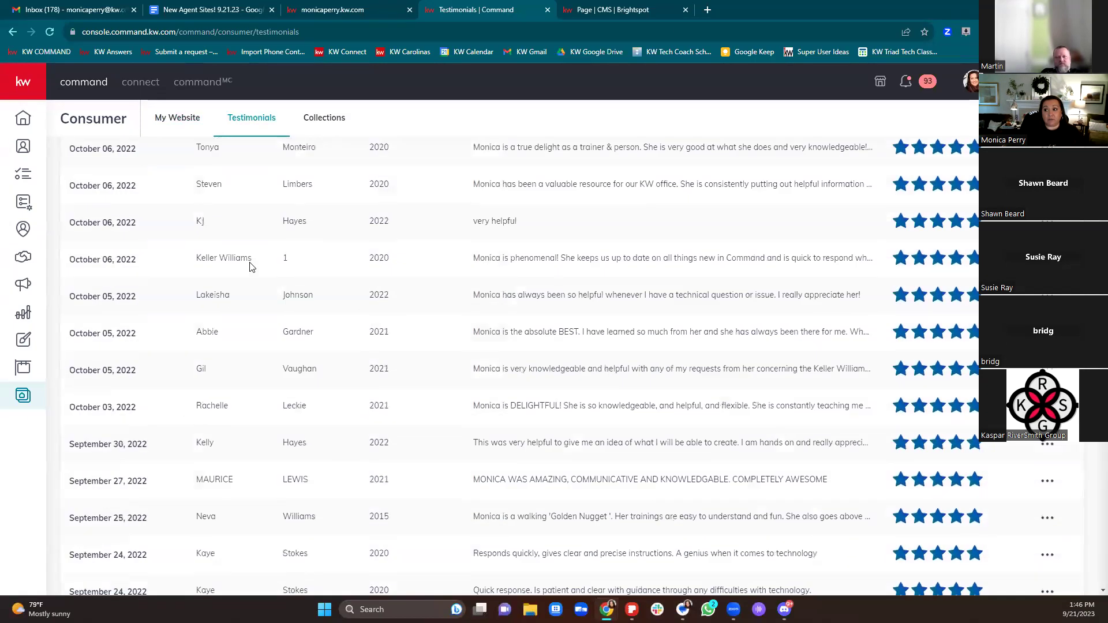
pyautogui.click(627, 8)
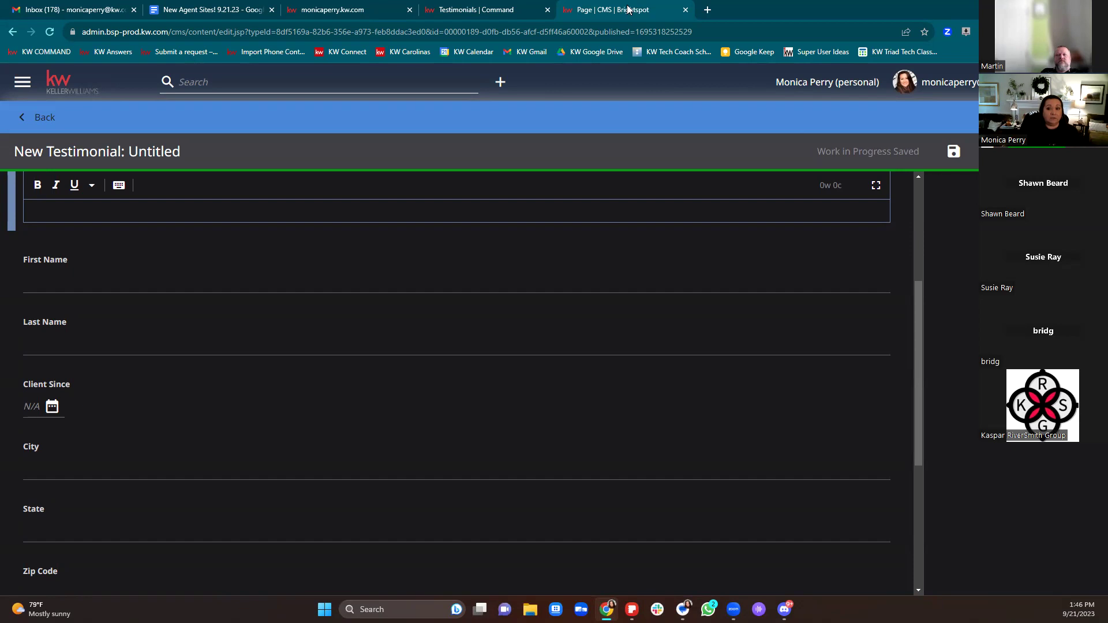
# Step: Back out of the blank 5-star testimonial form, bringing up the discard-changes prompt
pyautogui.scroll(2, 484, 404)
pyautogui.click(495, 399)
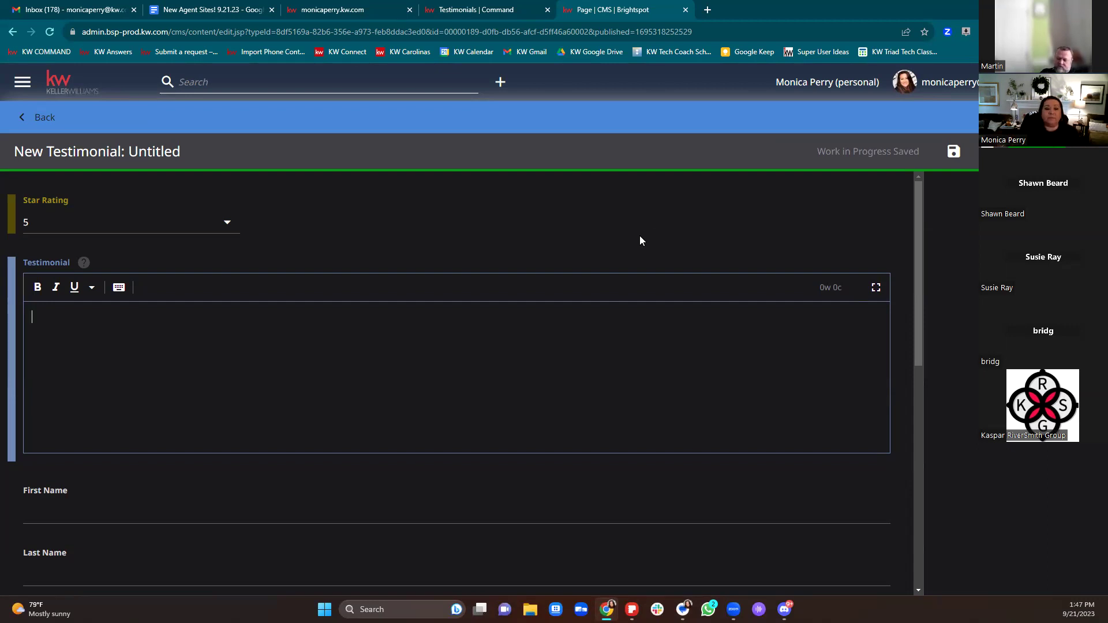
pyautogui.scroll(-6, 453, 409)
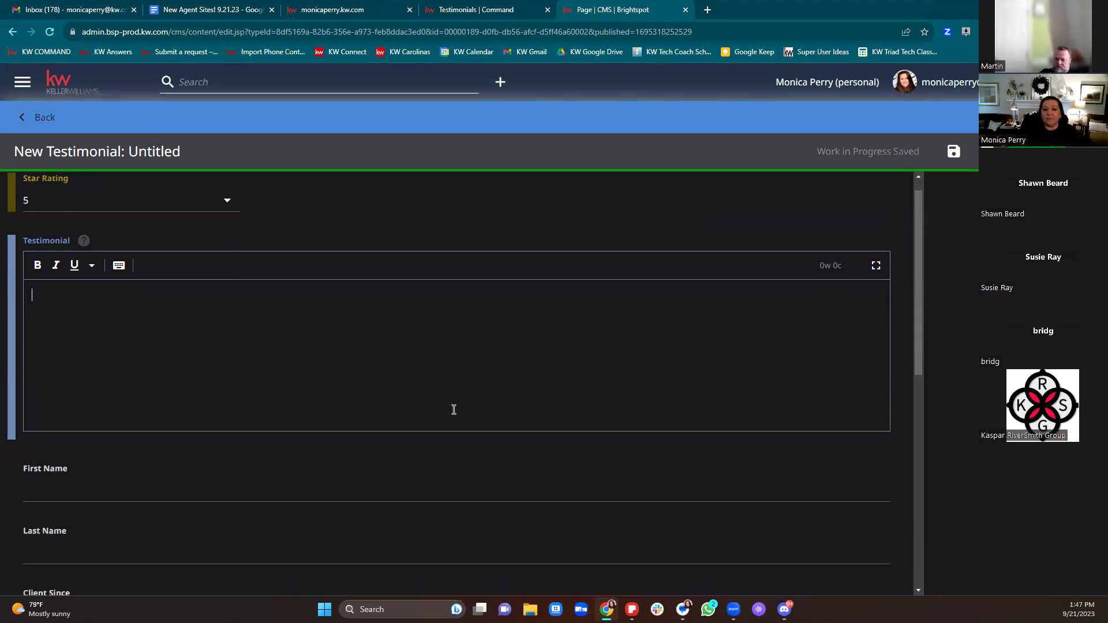
pyautogui.scroll(6, 452, 408)
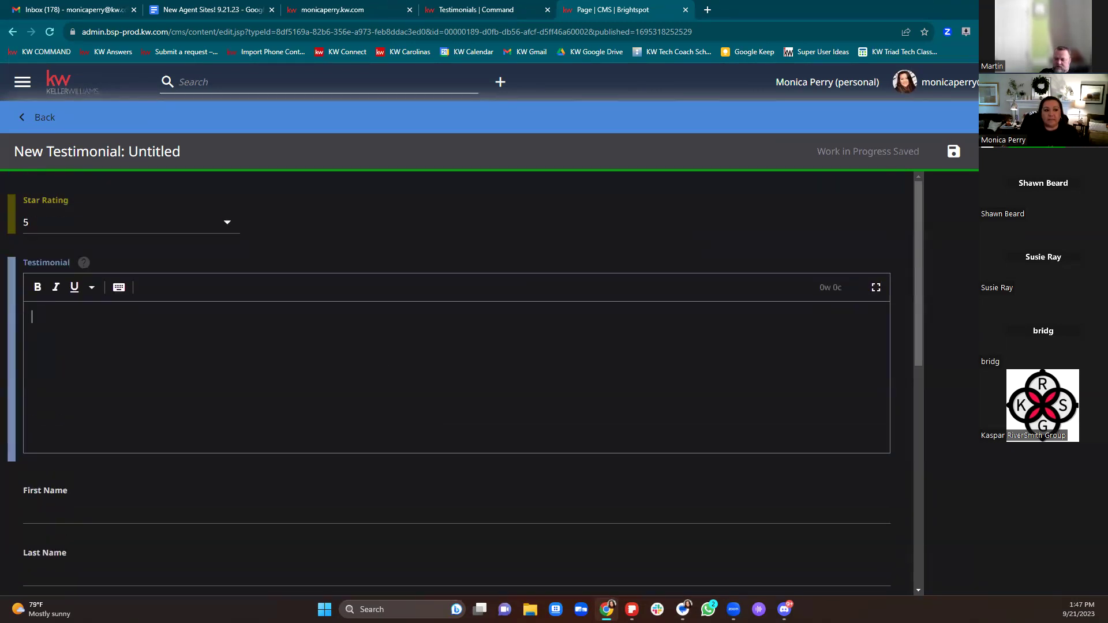
pyautogui.click(35, 124)
# Step: Discard the unsaved testimonial, add a featured slot, and close its testimonial picker without choosing
pyautogui.click(610, 110)
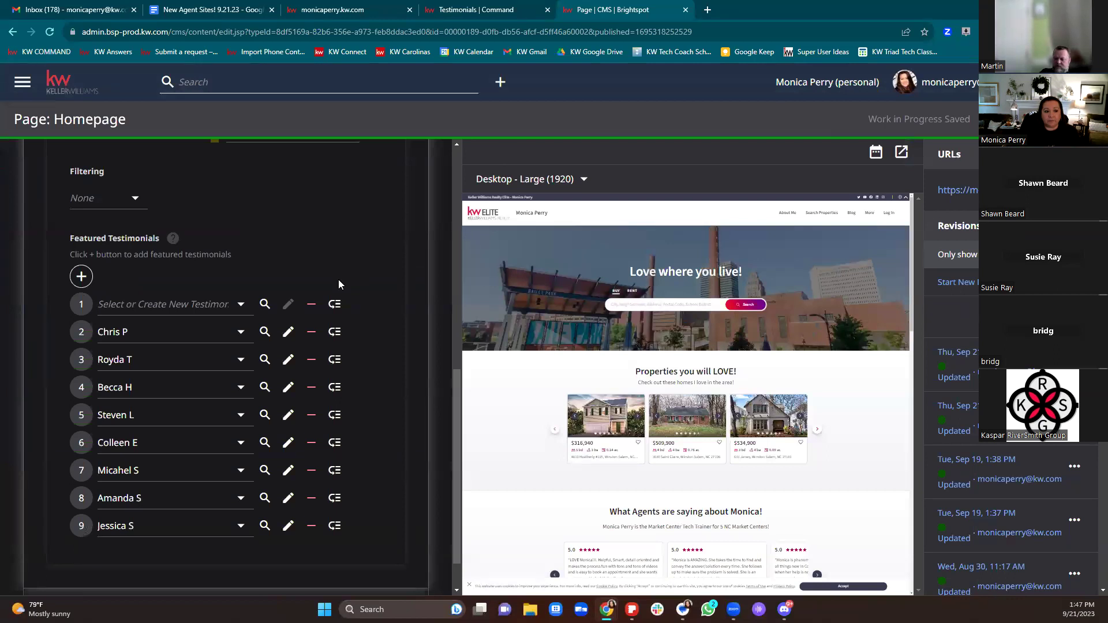
pyautogui.click(81, 277)
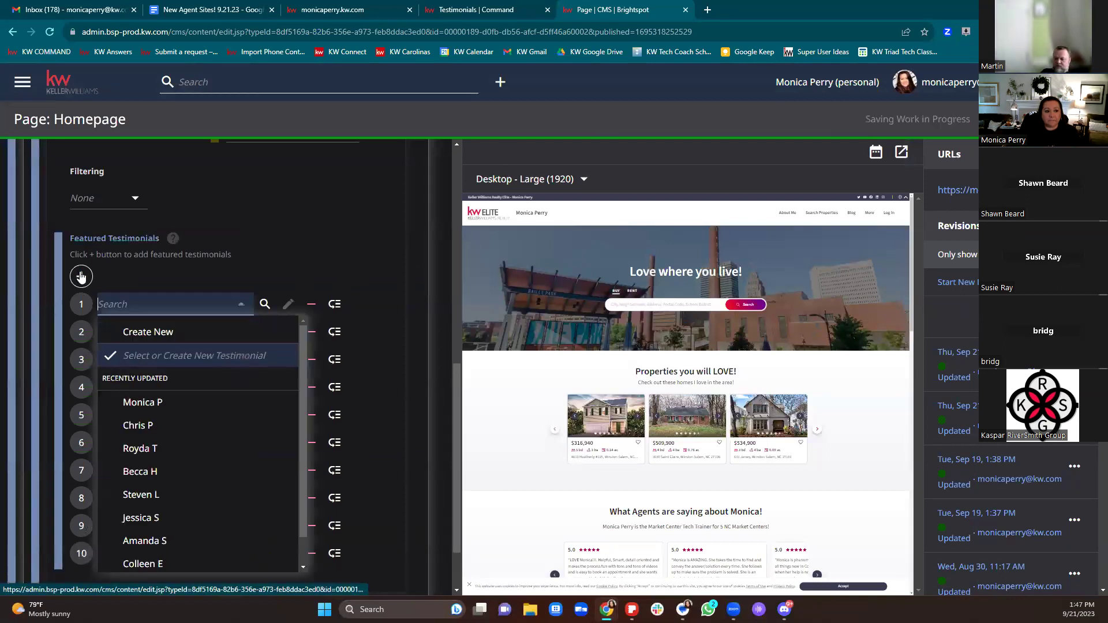
pyautogui.scroll(-1, 145, 384)
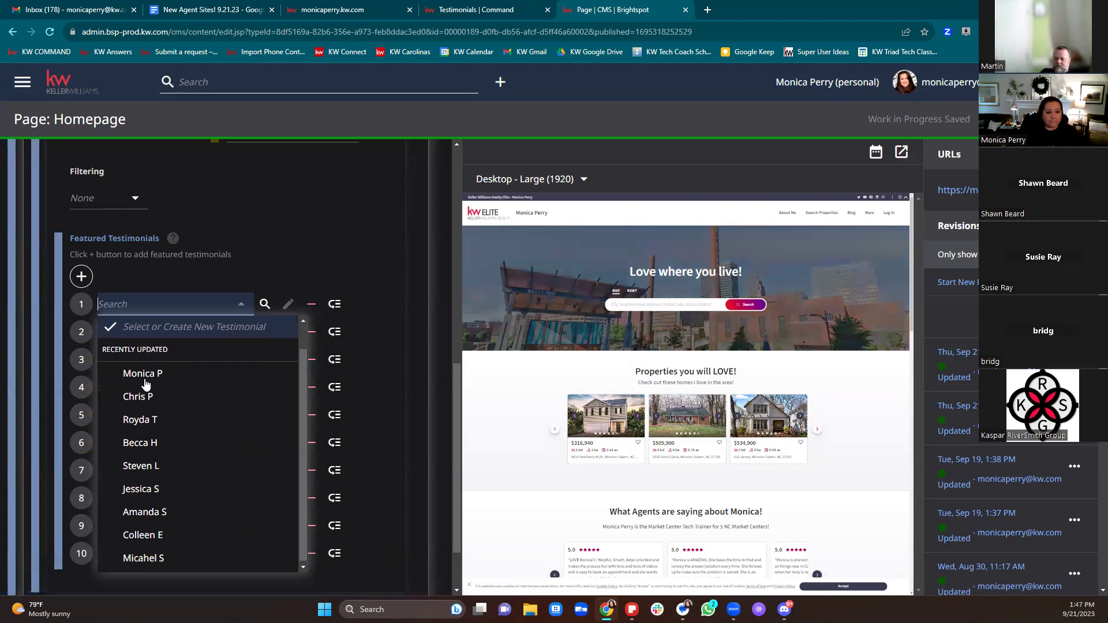
pyautogui.scroll(1, 183, 475)
pyautogui.scroll(-1, 176, 459)
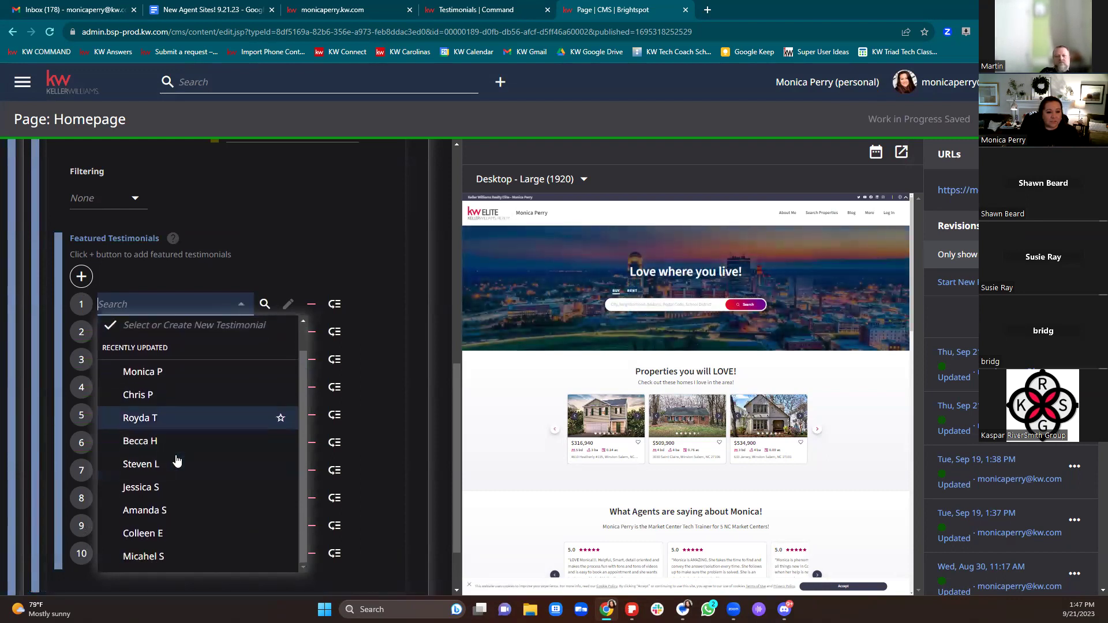
pyautogui.scroll(1, 176, 459)
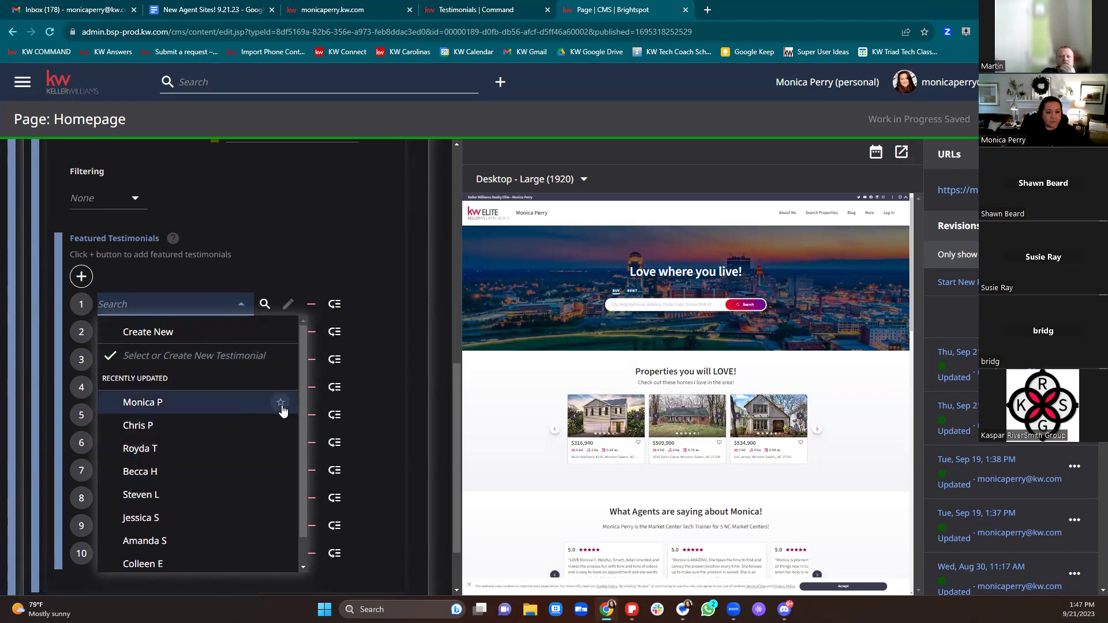
pyautogui.click(281, 406)
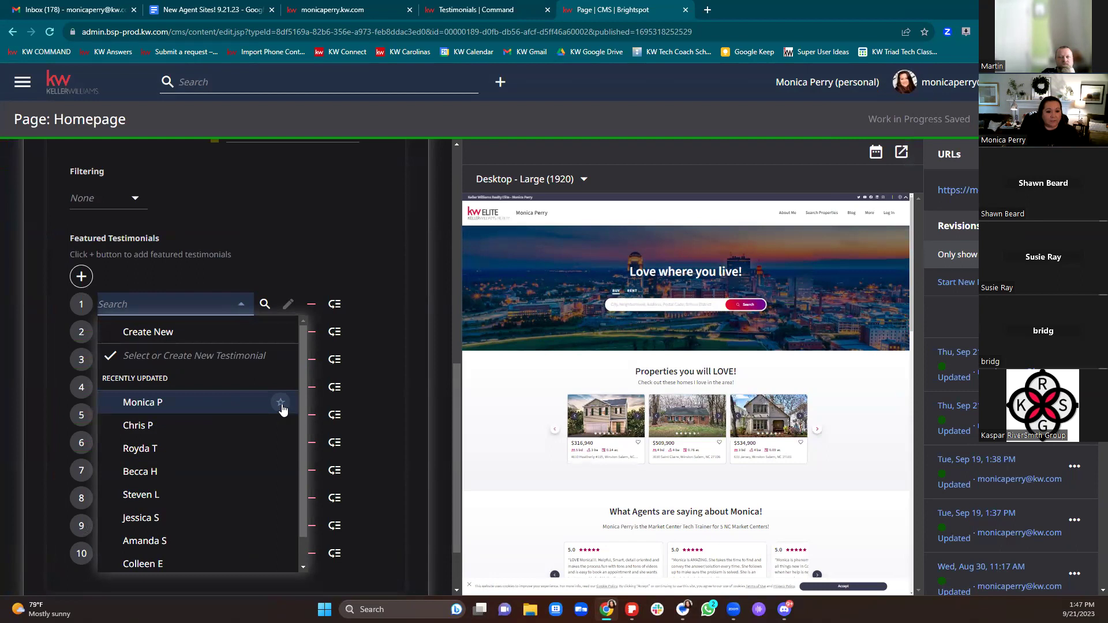
pyautogui.scroll(-1, 269, 437)
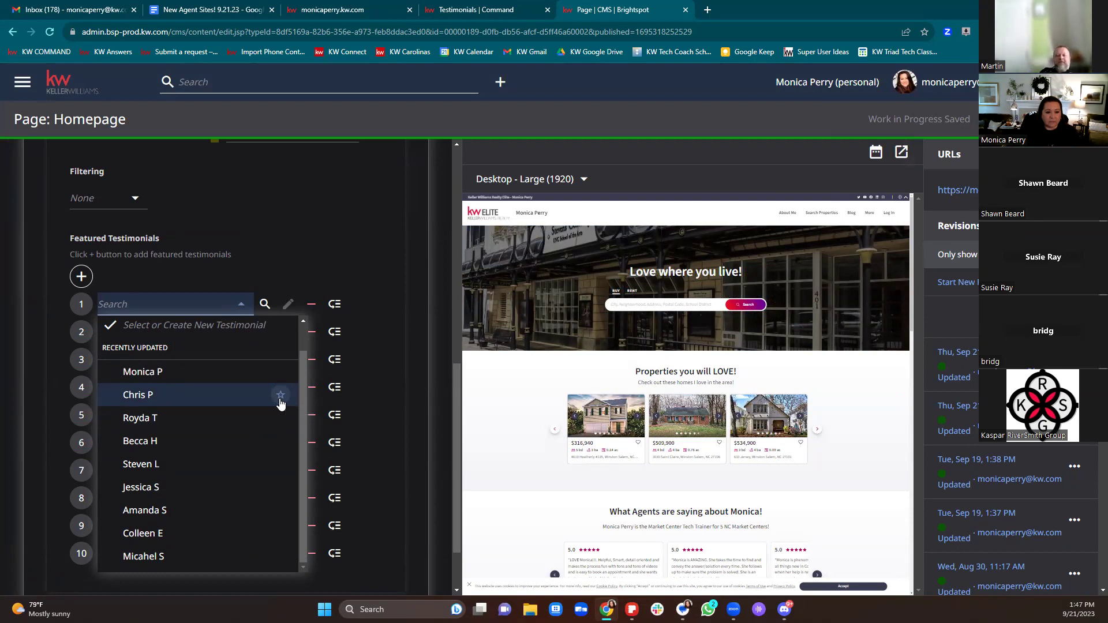
pyautogui.click(315, 251)
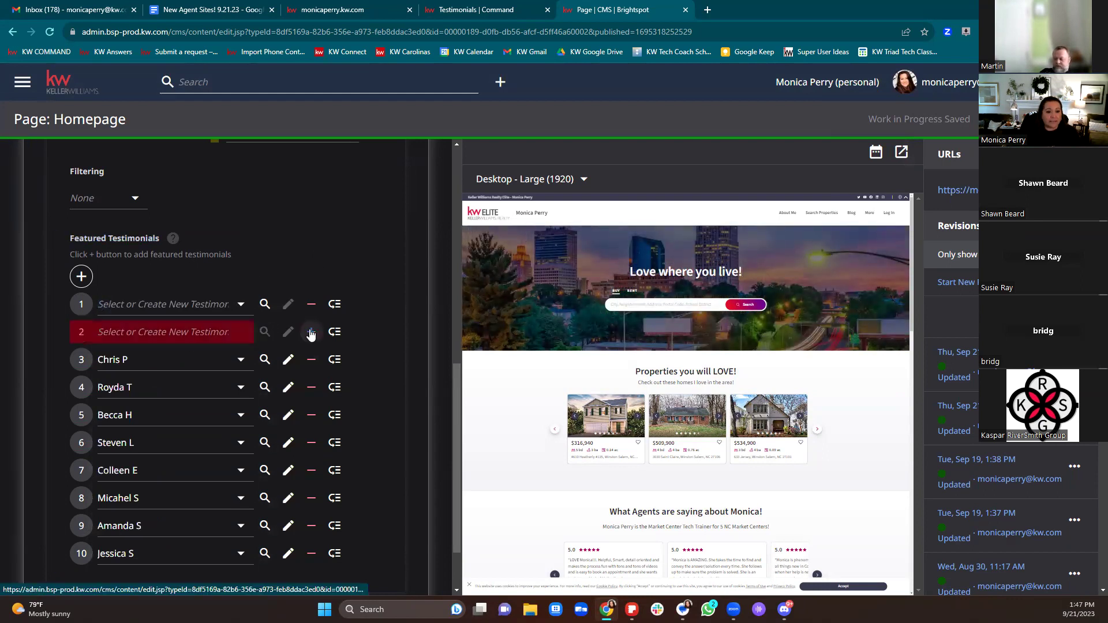
# Step: Remove the empty first featured testimonial slot and review the list's Advanced and Main tabs
pyautogui.click(311, 309)
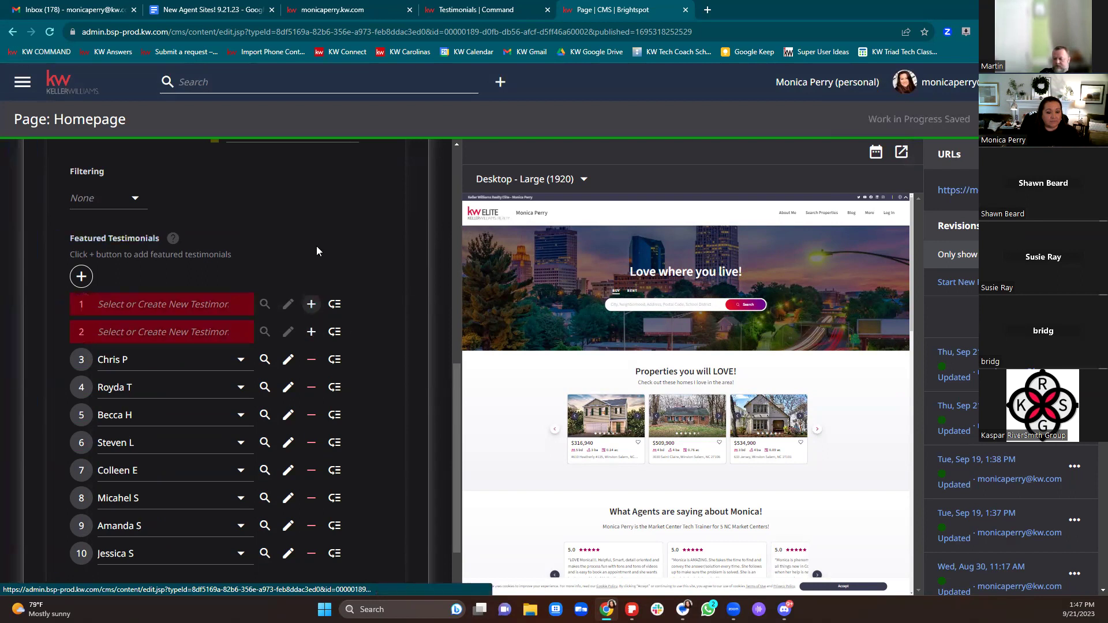
pyautogui.scroll(-2, 316, 245)
pyautogui.scroll(2, 316, 248)
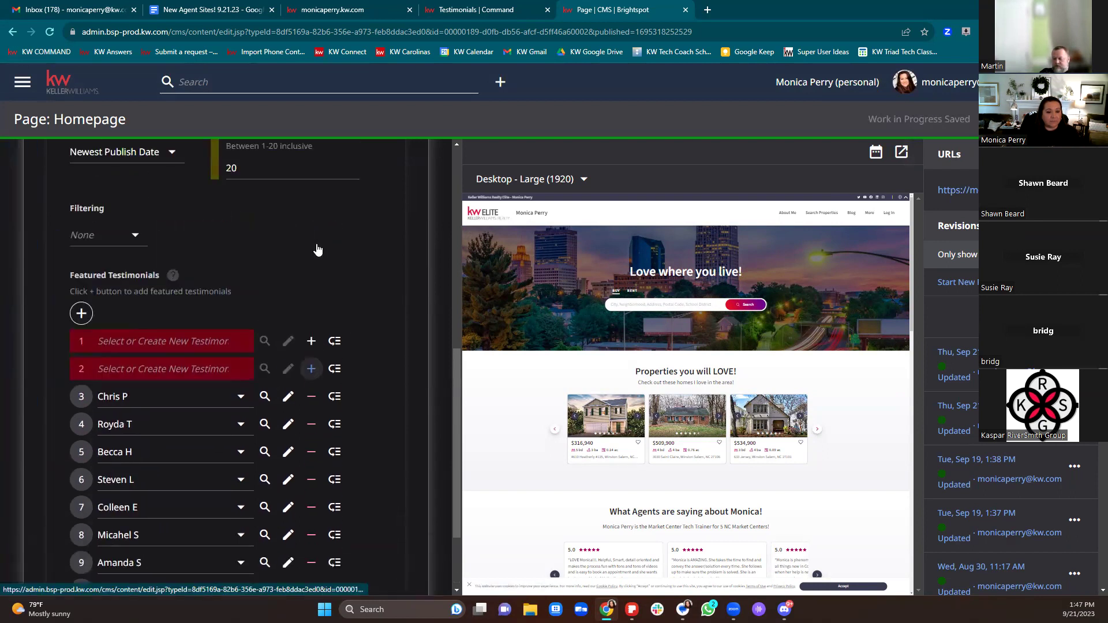
pyautogui.scroll(2, 317, 248)
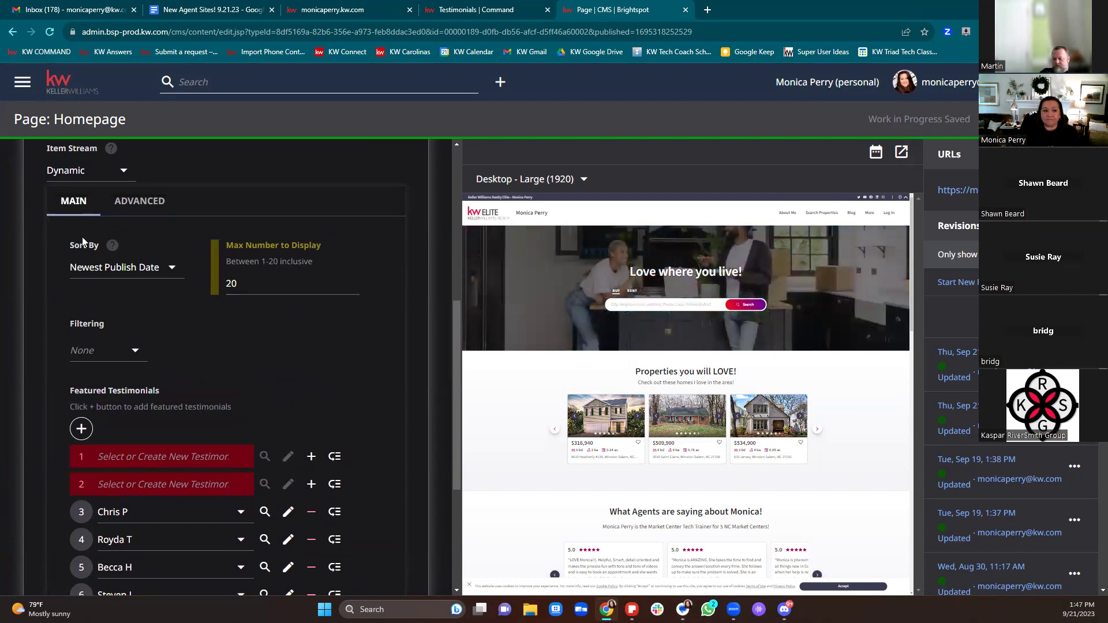
pyautogui.click(135, 209)
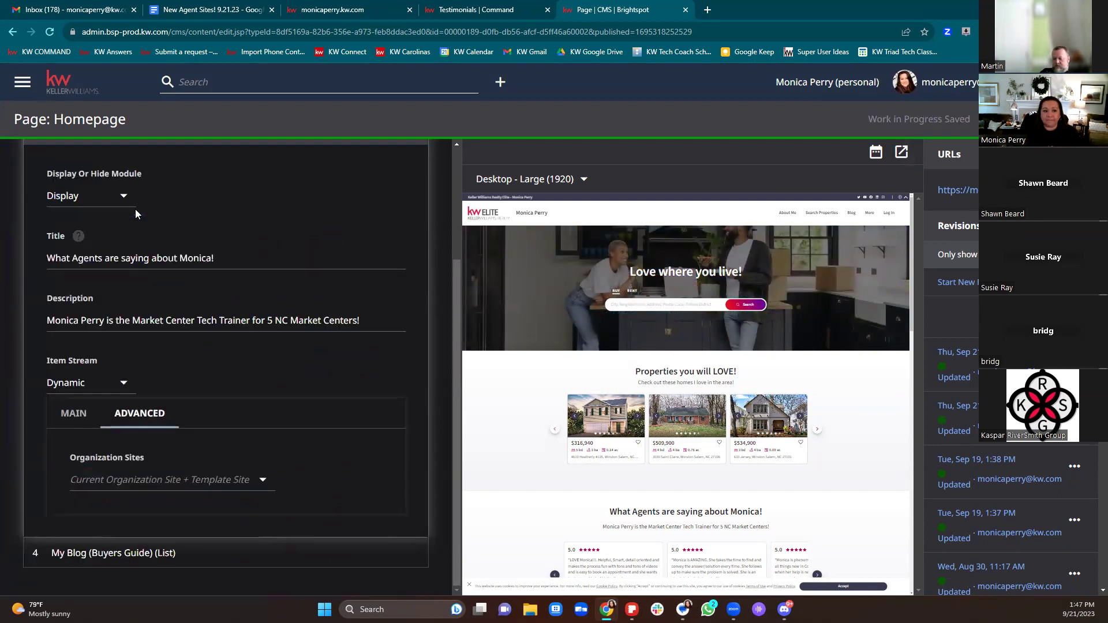
pyautogui.click(75, 425)
pyautogui.scroll(-8, 182, 381)
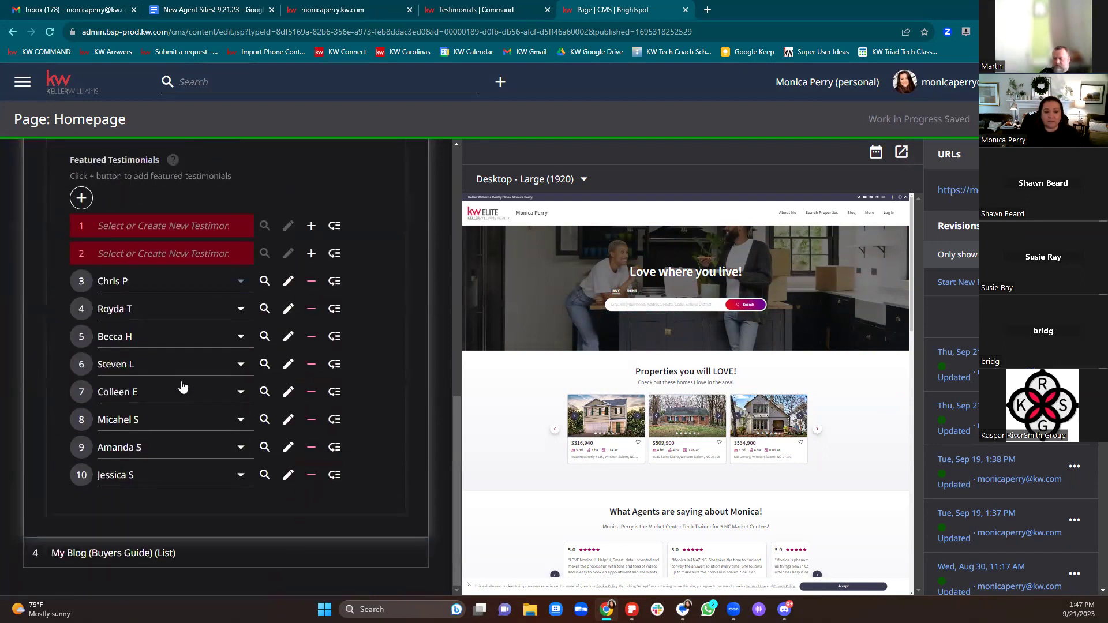
pyautogui.scroll(8, 181, 384)
pyautogui.scroll(3, 182, 361)
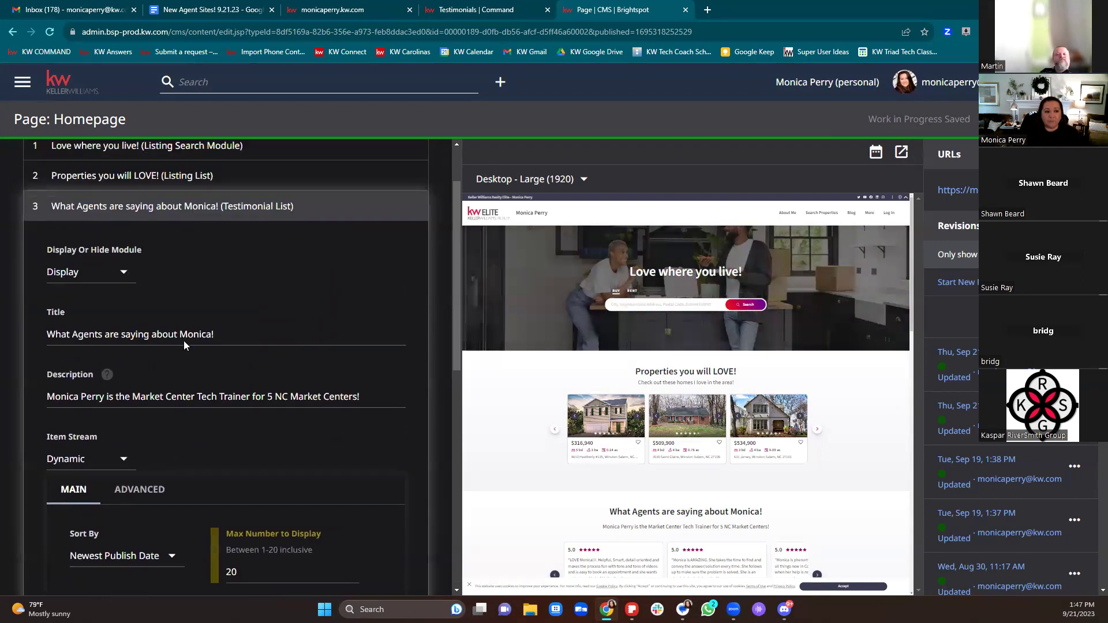
# Step: Collapse the testimonial module and expand the My Blog (Buyers Guide) section settings
pyautogui.click(122, 220)
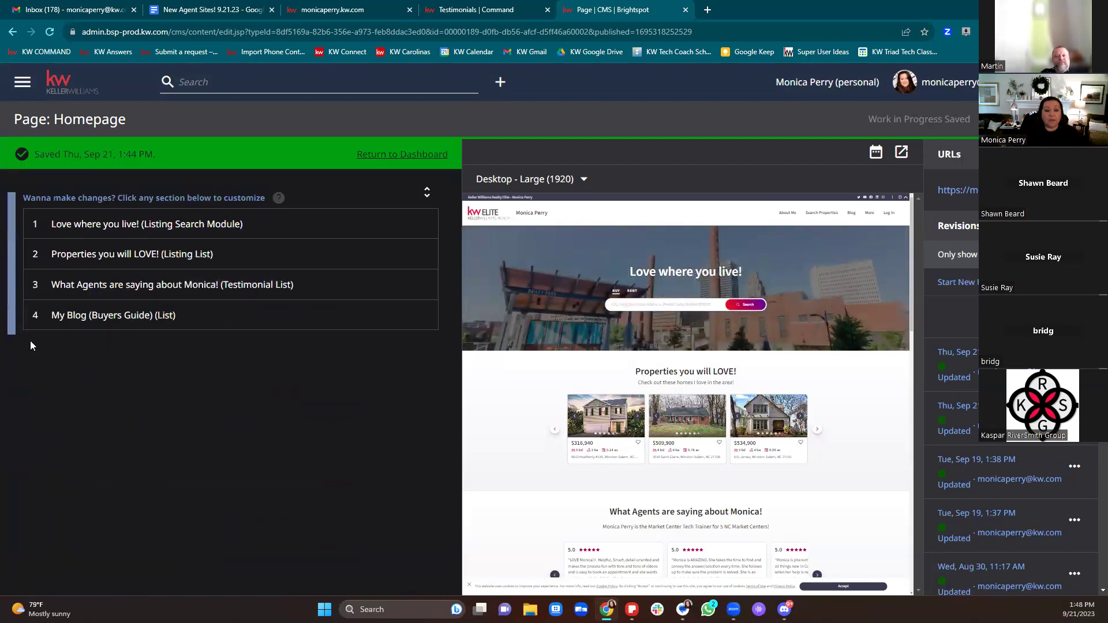
pyautogui.click(35, 316)
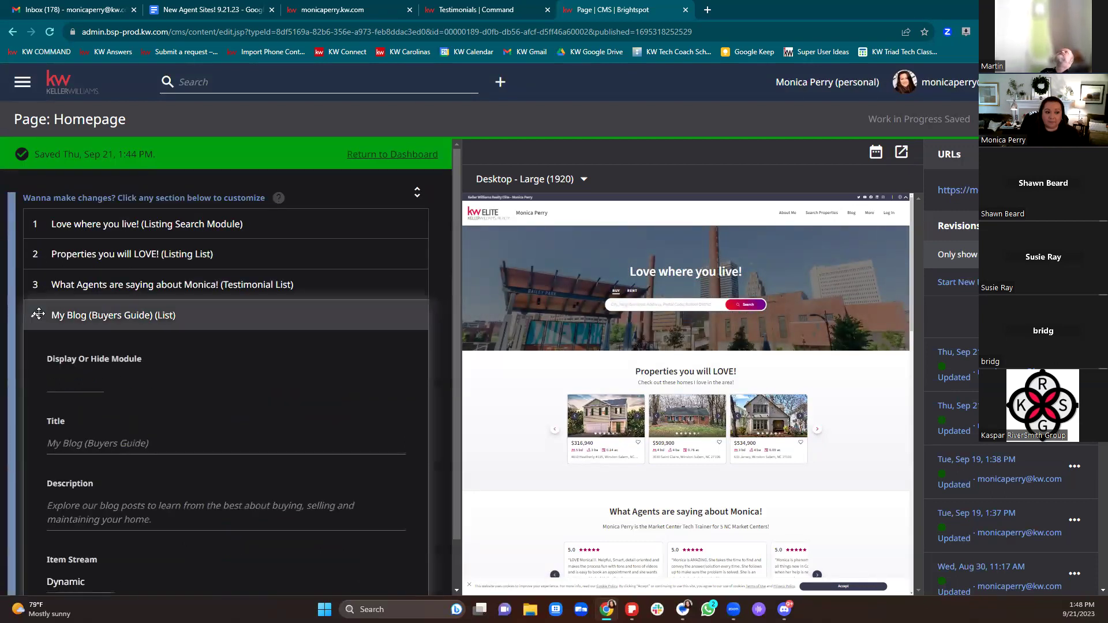
pyautogui.scroll(-3, 280, 278)
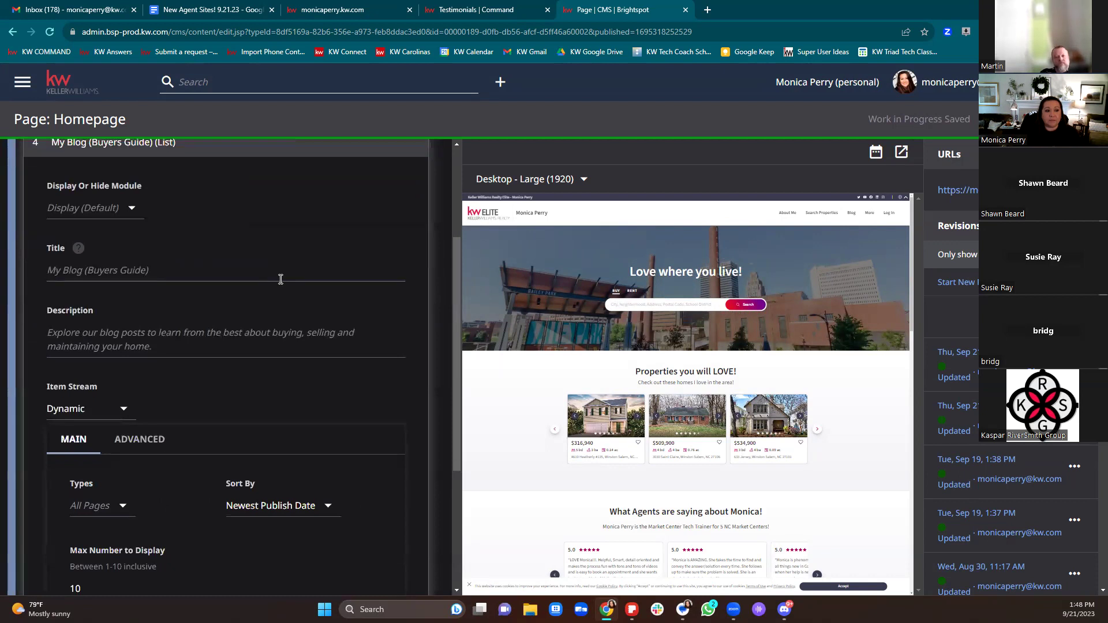
pyautogui.scroll(-4, 281, 280)
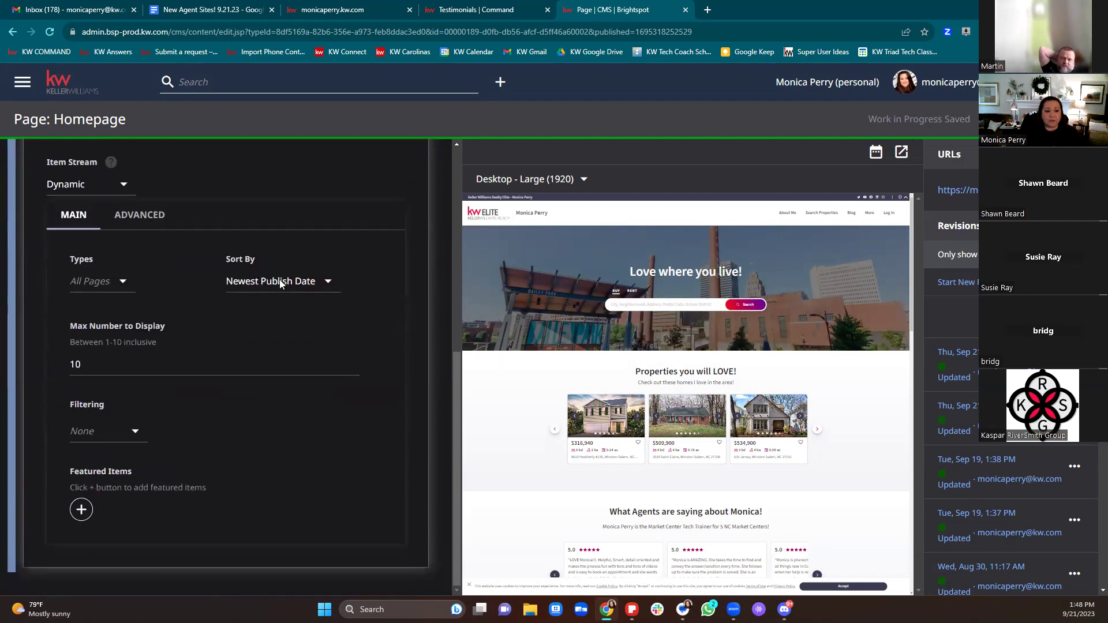
pyautogui.scroll(3, 287, 288)
pyautogui.scroll(-5, 627, 371)
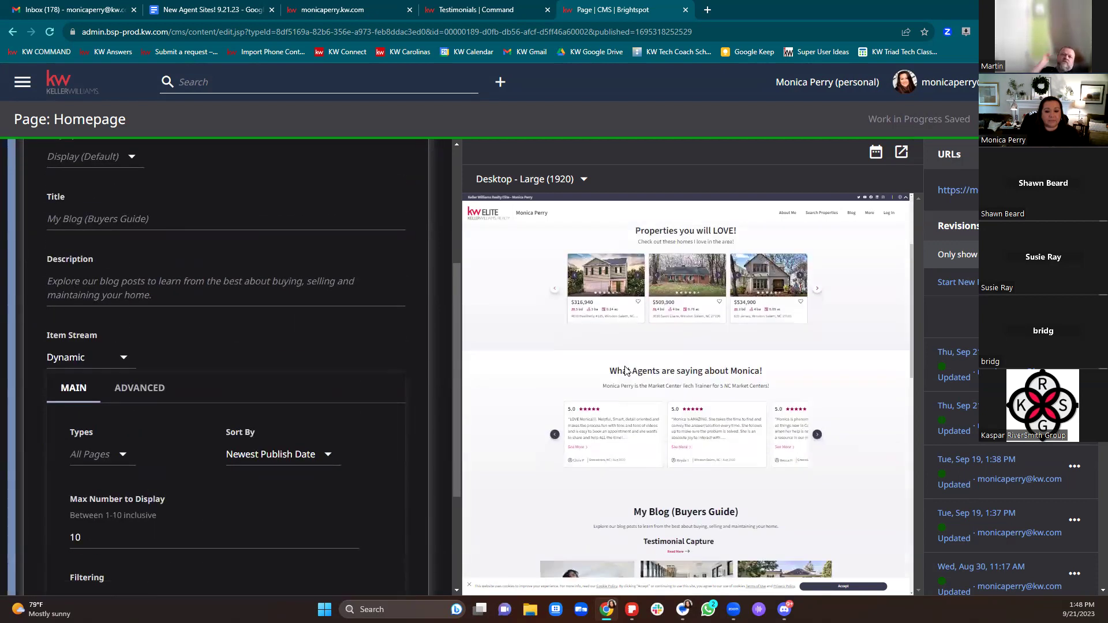
pyautogui.scroll(-2, 626, 371)
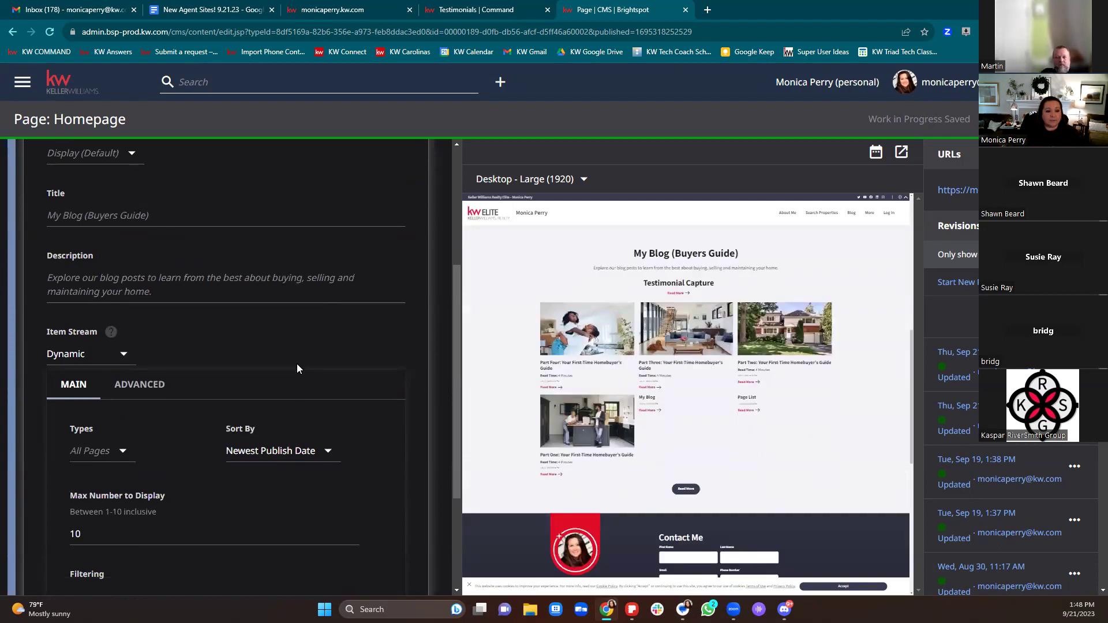
pyautogui.scroll(-1, 297, 364)
# Step: Try the Advanced item stream for the blog list, then set it back to Dynamic
pyautogui.click(118, 300)
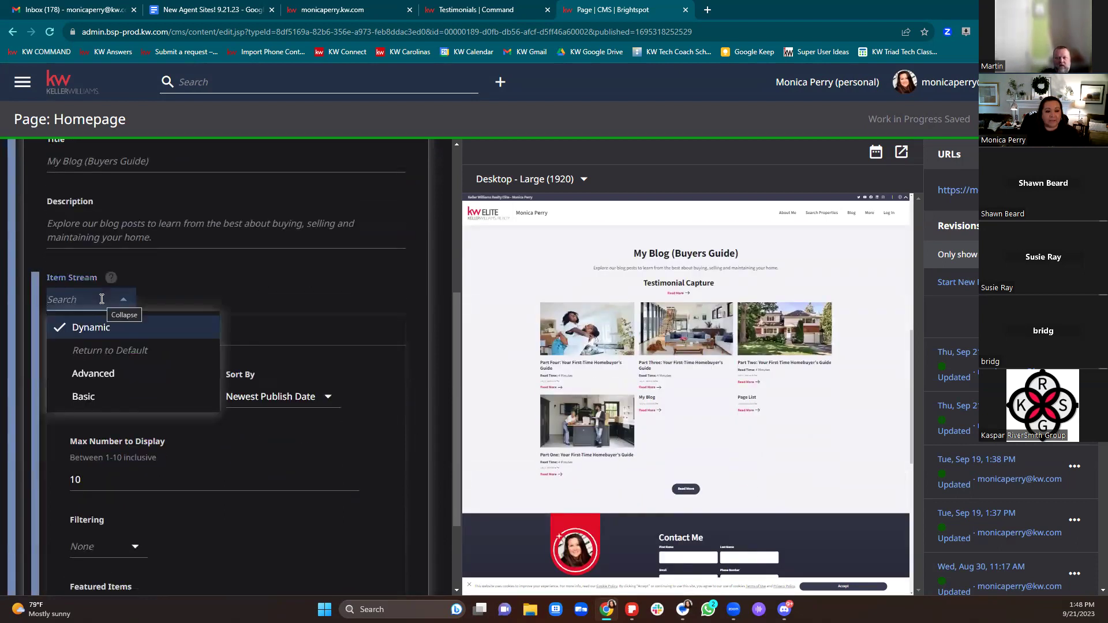
pyautogui.click(117, 374)
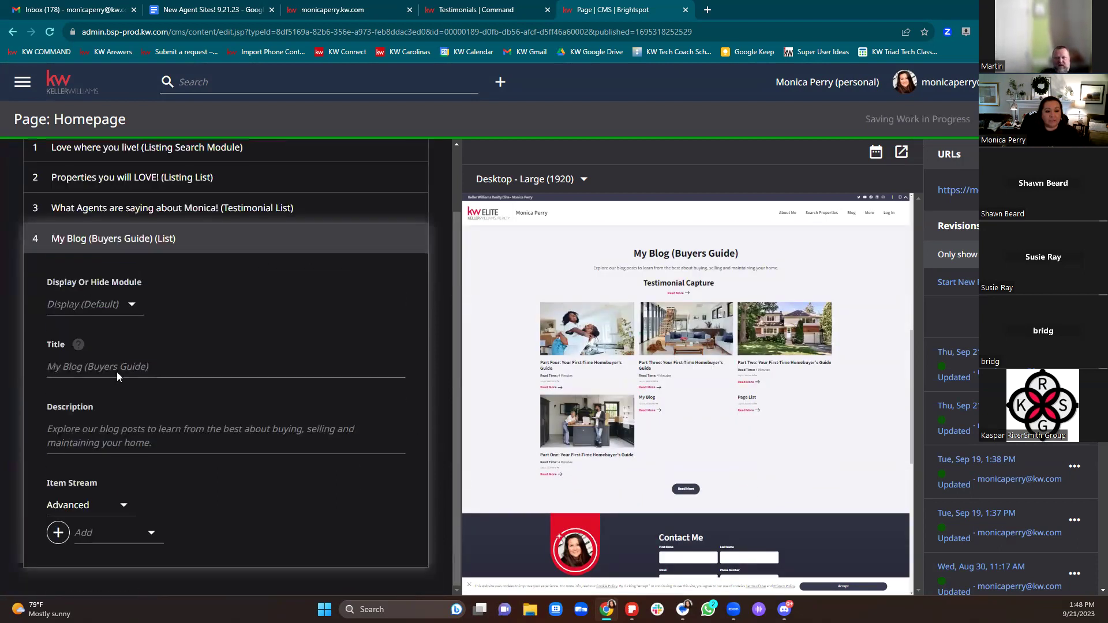
pyautogui.click(109, 306)
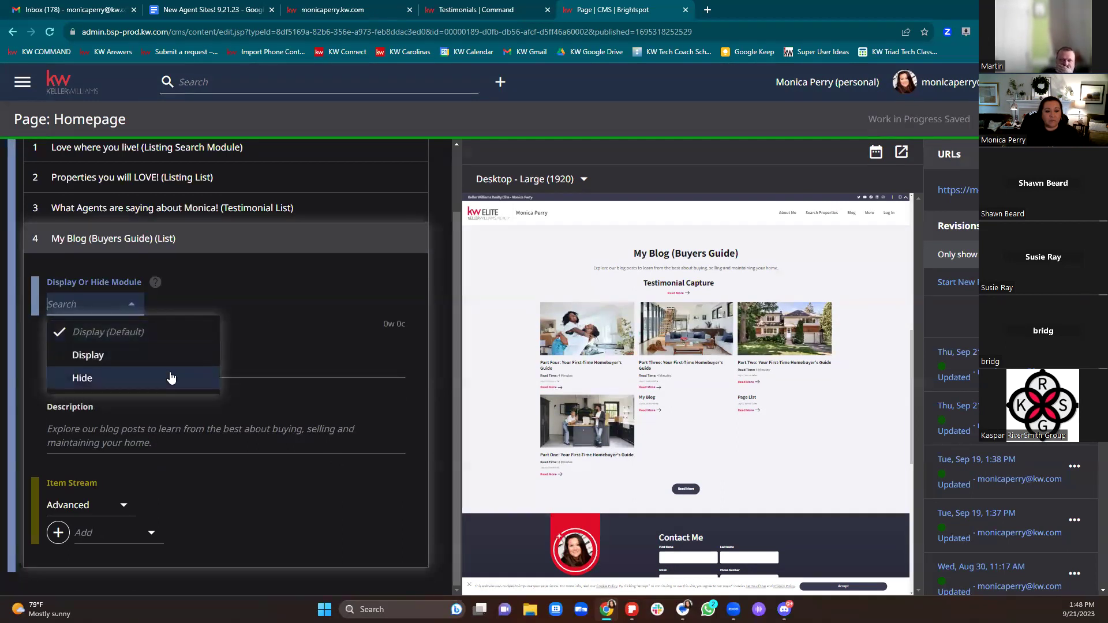
pyautogui.click(301, 342)
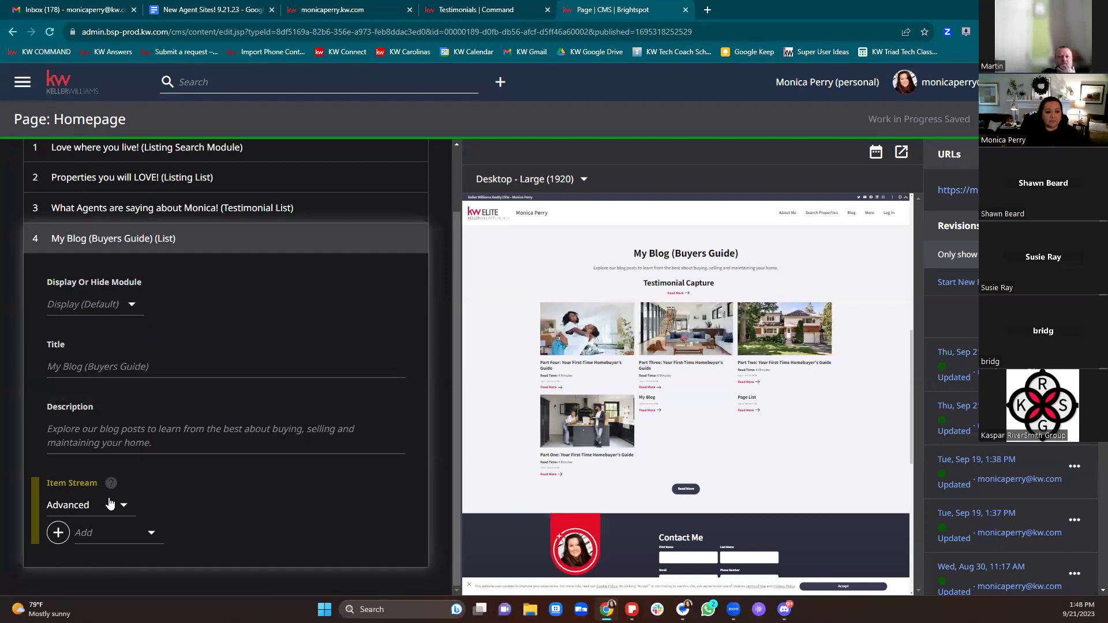
pyautogui.click(105, 520)
pyautogui.click(86, 406)
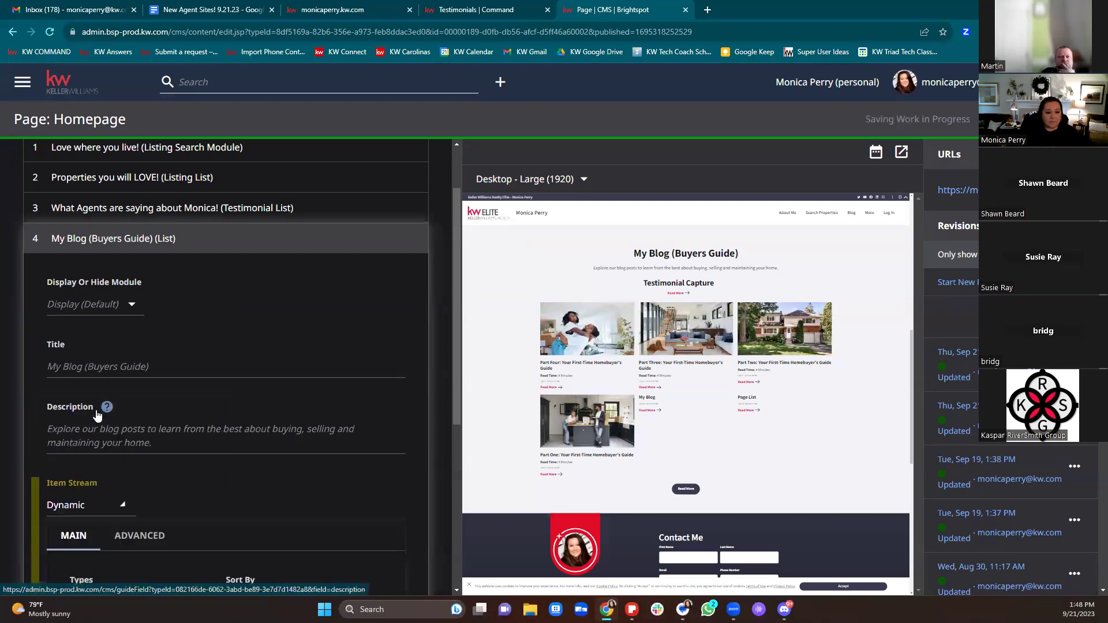
pyautogui.scroll(-5, 269, 435)
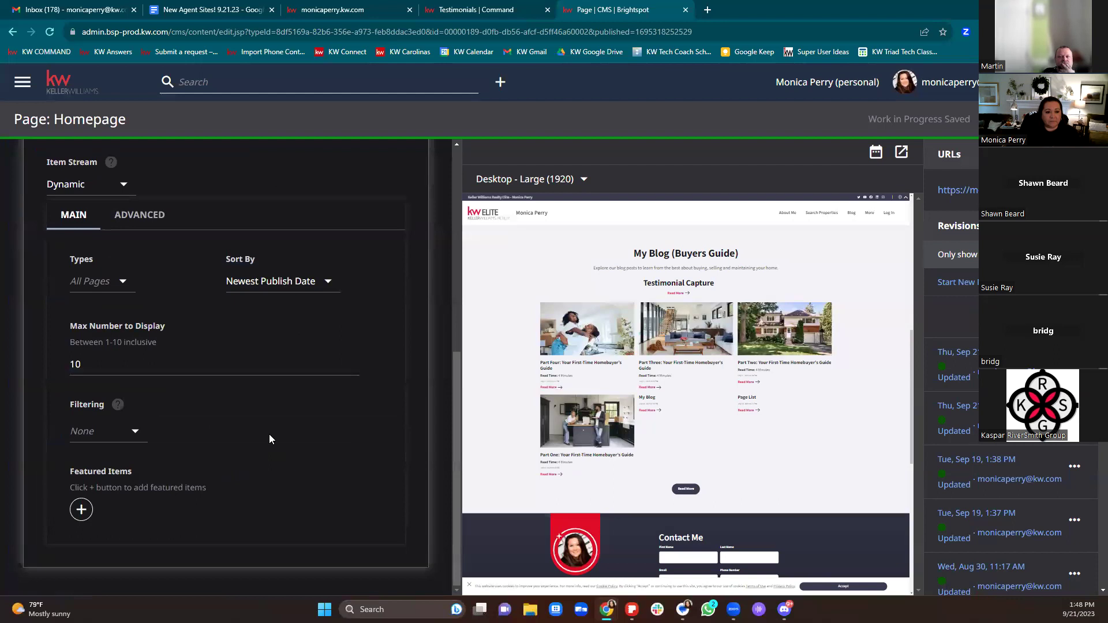
pyautogui.scroll(10, 279, 433)
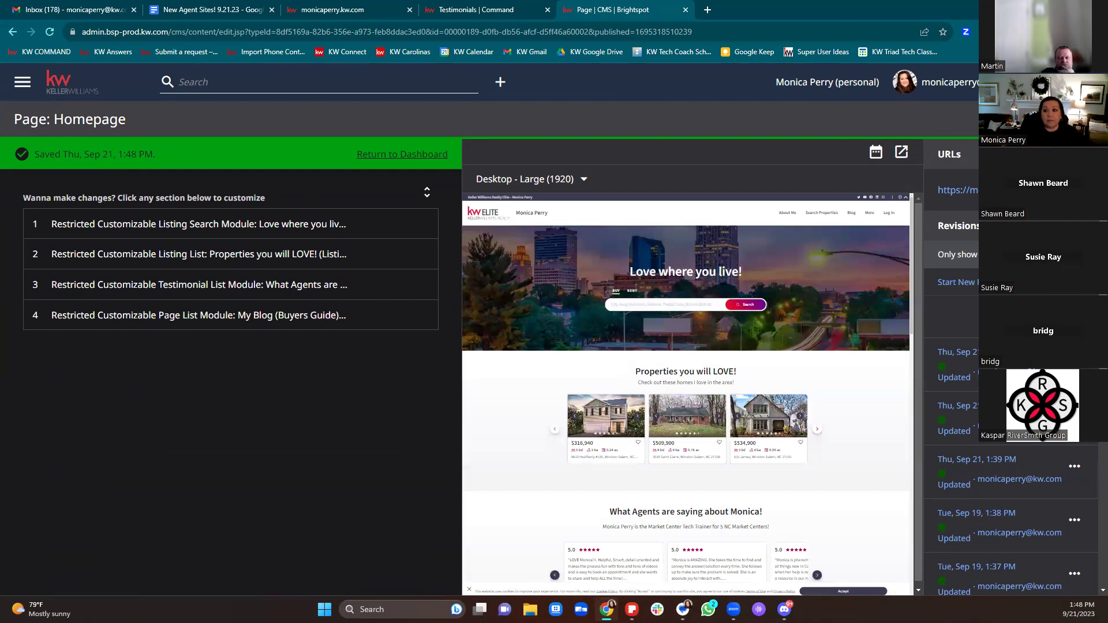
# Step: Return to the CMS dashboard through the main navigation, passing via the Blog List Page
pyautogui.click(26, 85)
pyautogui.click(50, 130)
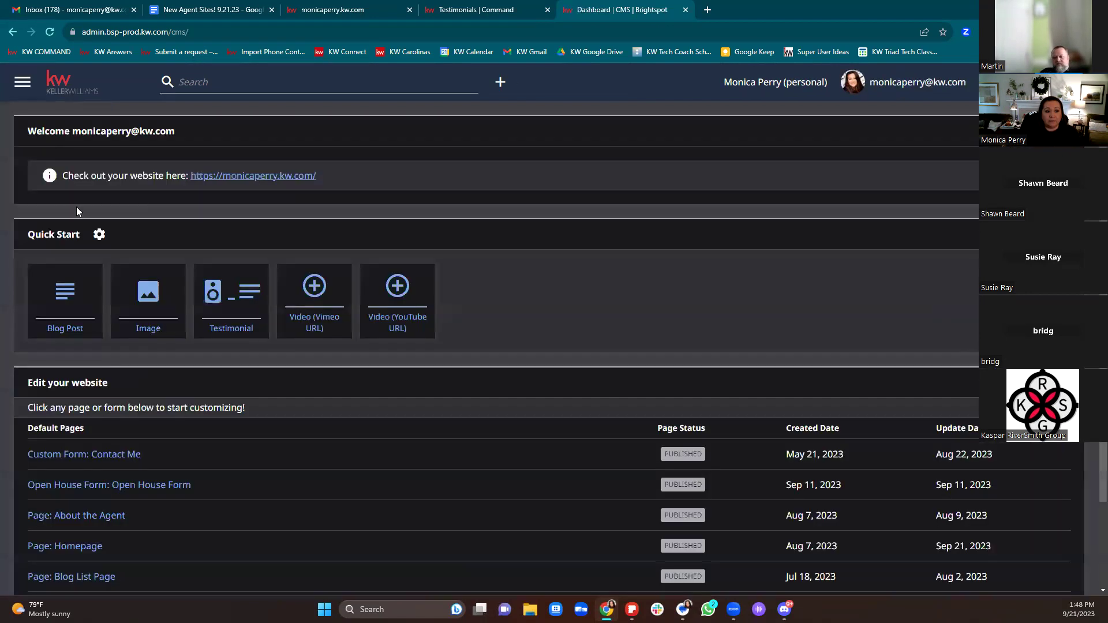
pyautogui.scroll(-3, 526, 374)
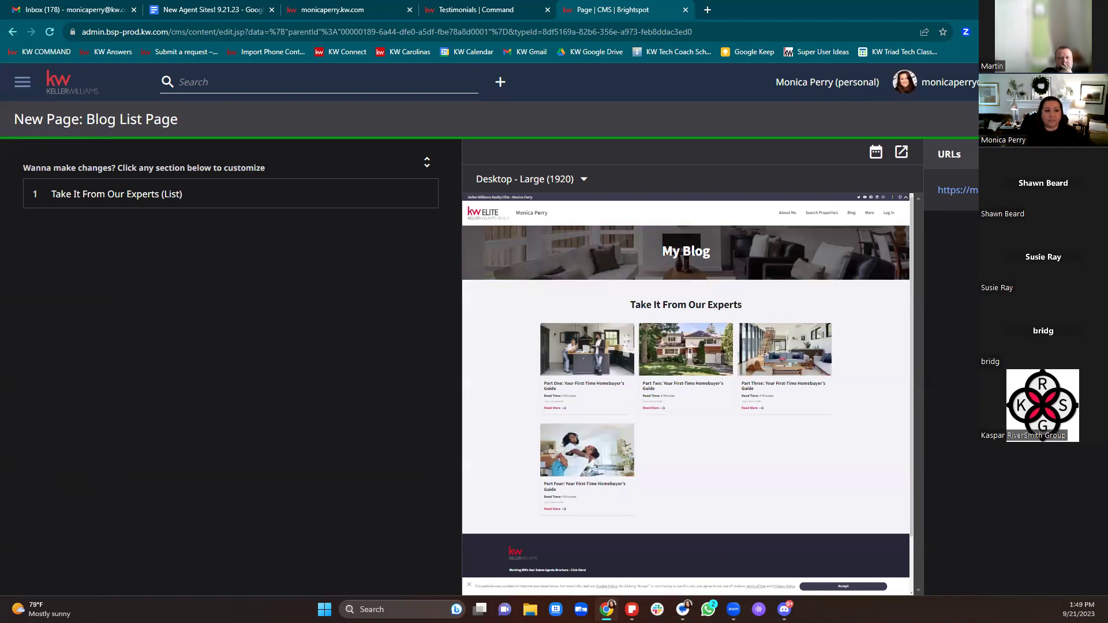
pyautogui.click(28, 86)
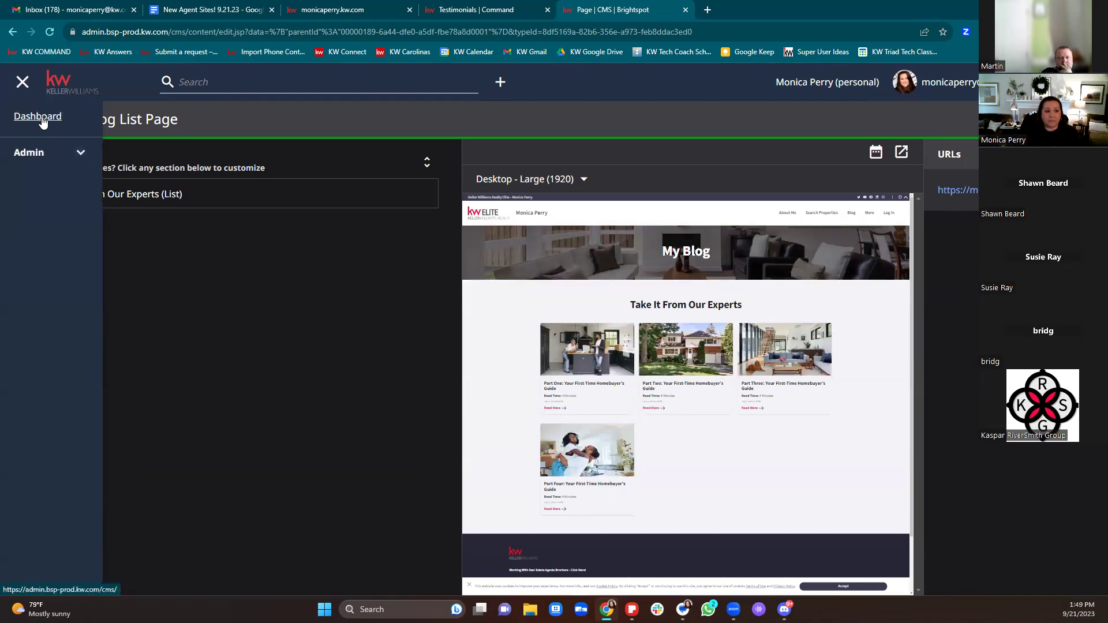
pyautogui.click(37, 117)
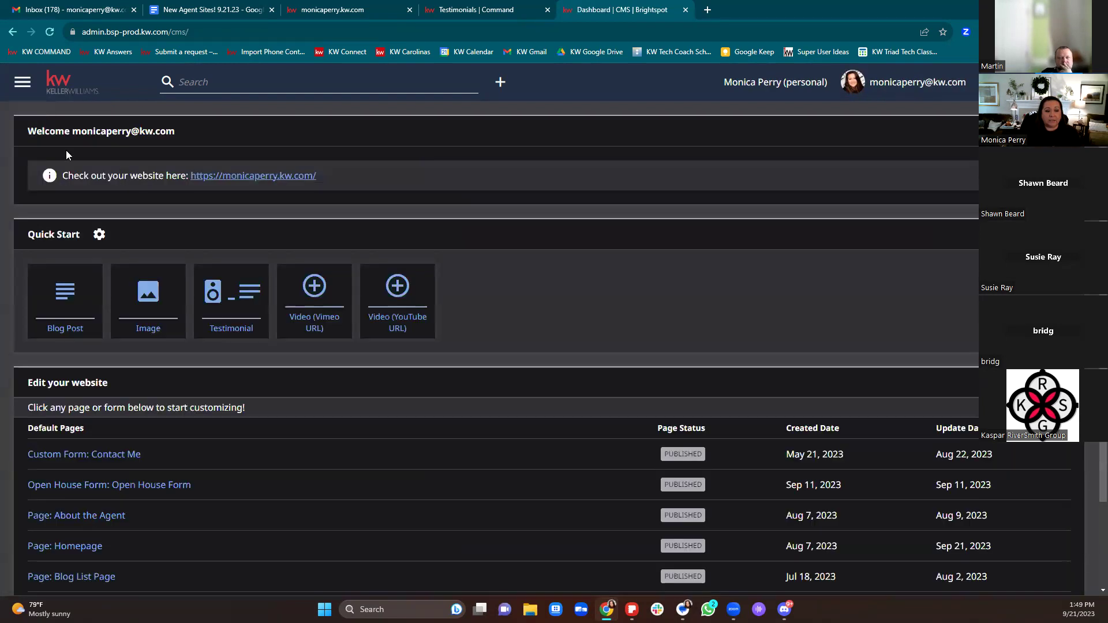
# Step: Create a new blog post headlined 'Give it a Headline' with subheadline 'Subheadline'
pyautogui.click(70, 311)
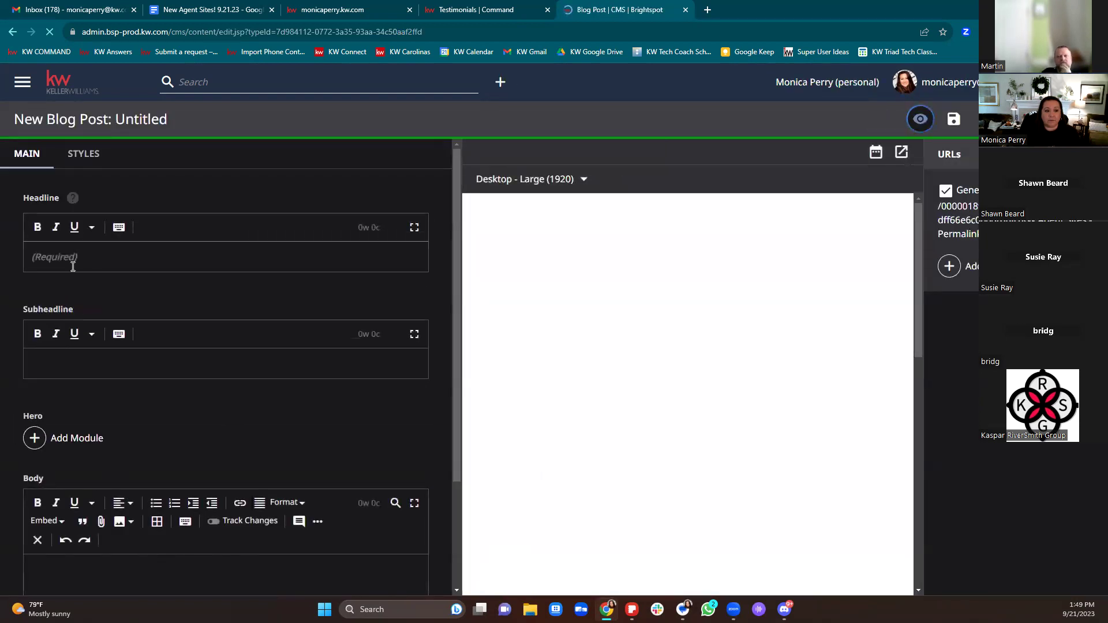
pyautogui.click(72, 262)
pyautogui.write('Give it a Headline')
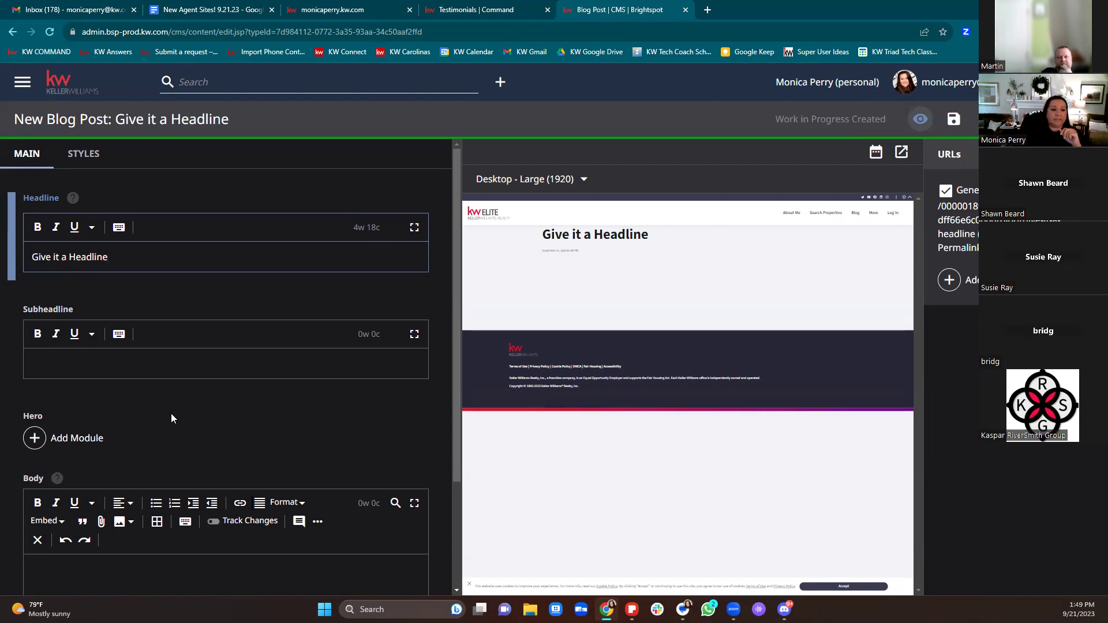
pyautogui.click(165, 374)
pyautogui.write('Subh')
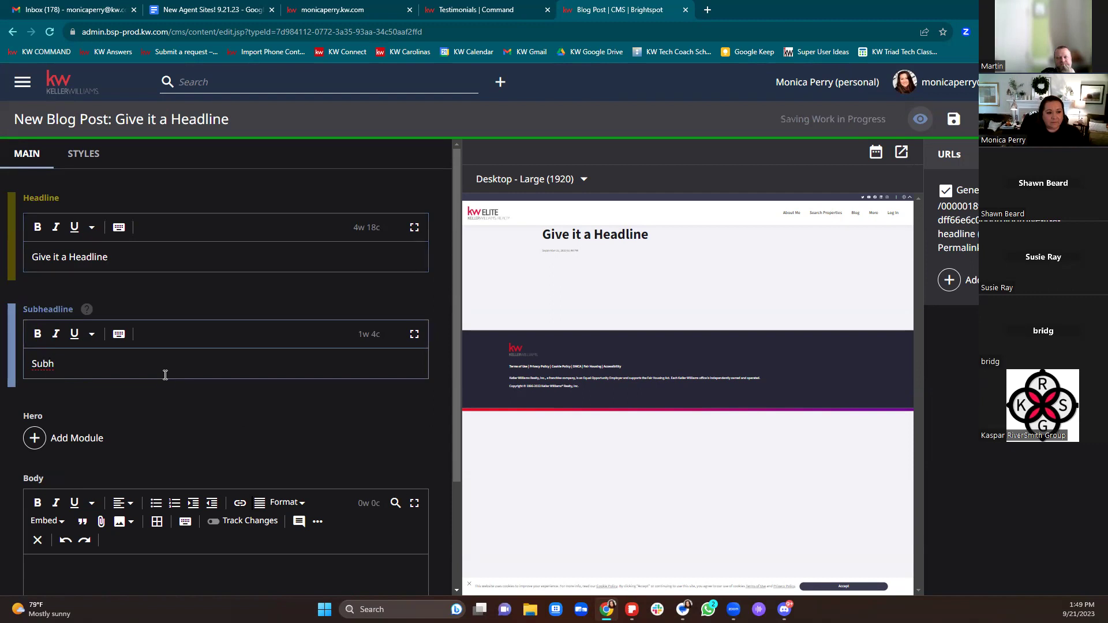
pyautogui.write('eadline')
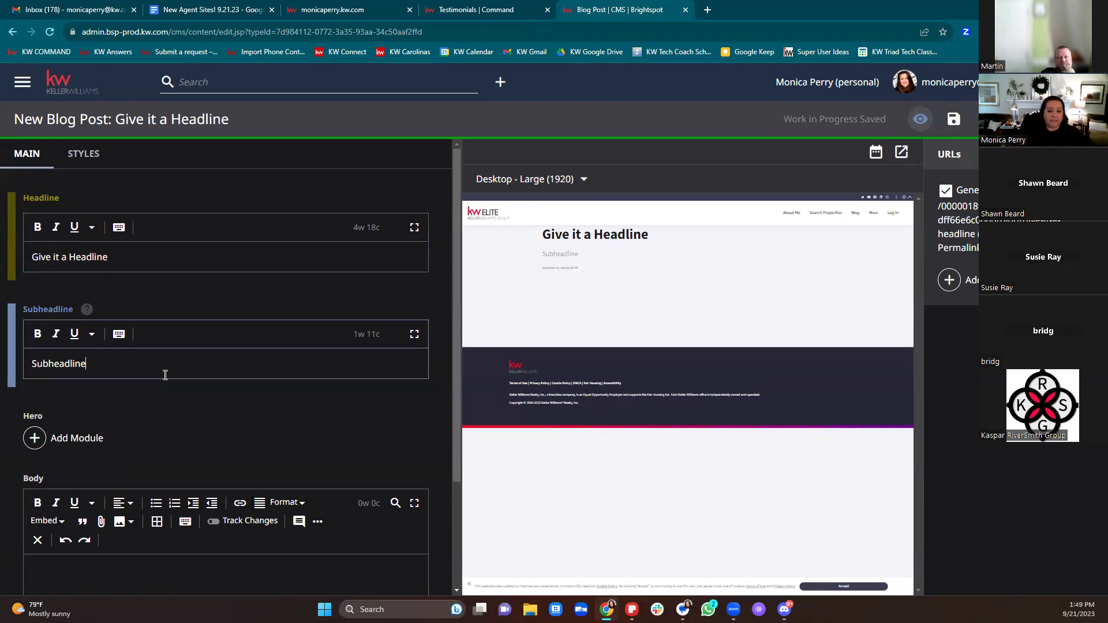
pyautogui.scroll(-3, 260, 341)
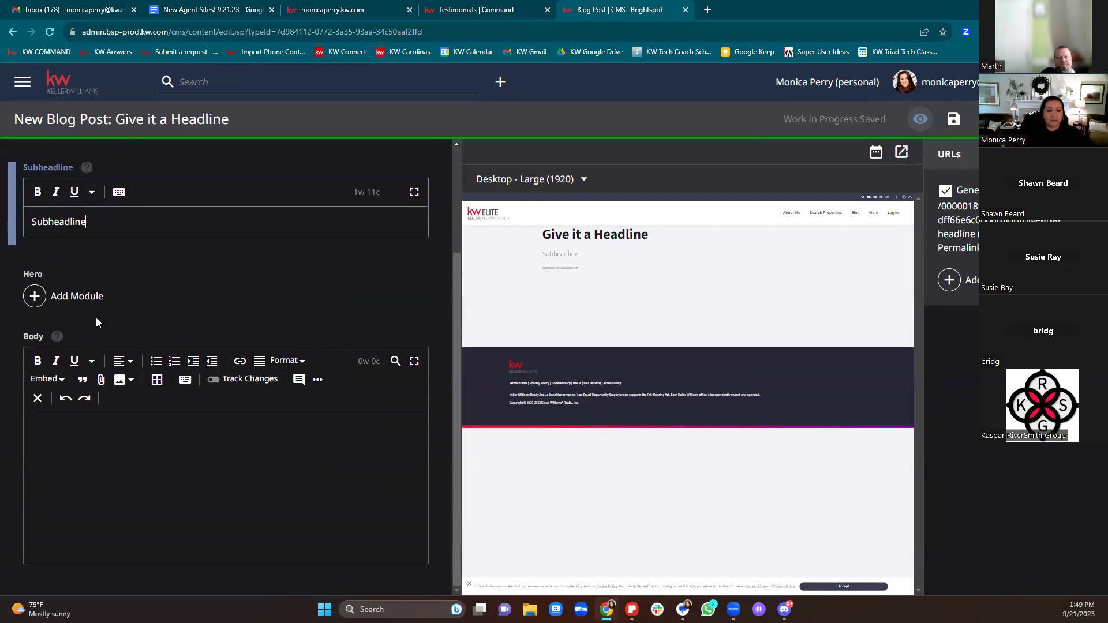
# Step: Add an image module to the new blog post's Hero area
pyautogui.click(35, 297)
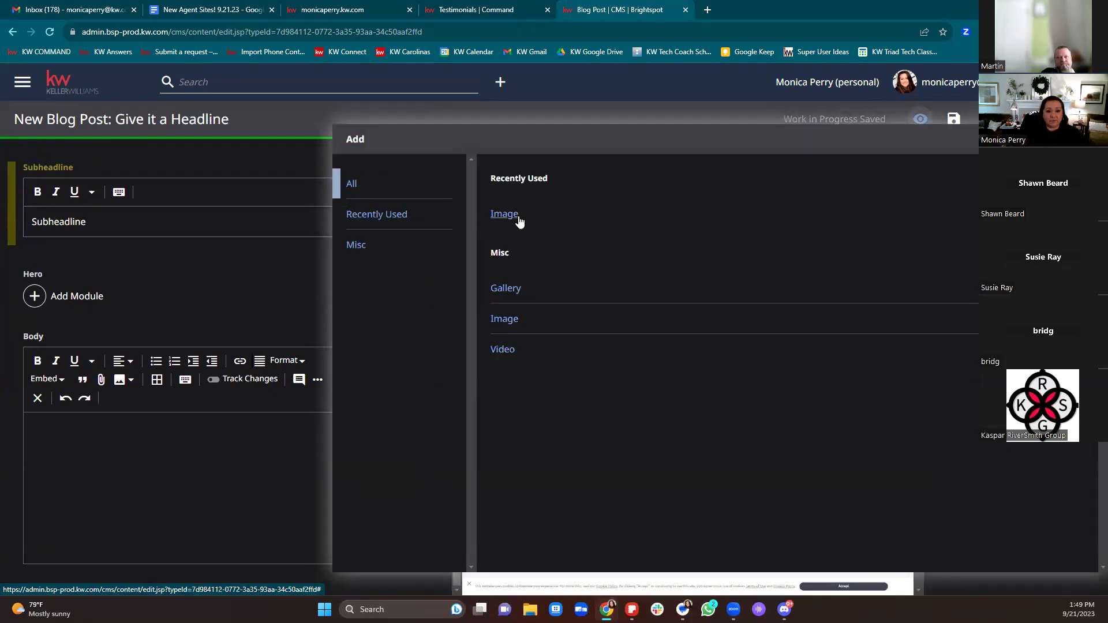
pyautogui.click(508, 215)
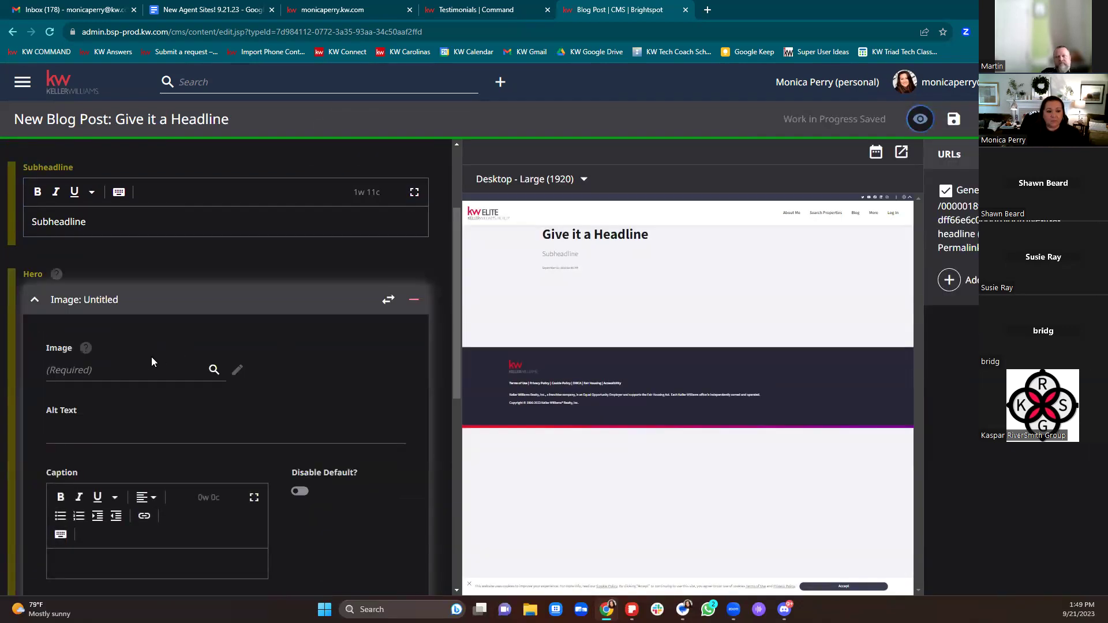
pyautogui.scroll(-3, 155, 357)
pyautogui.scroll(1, 133, 277)
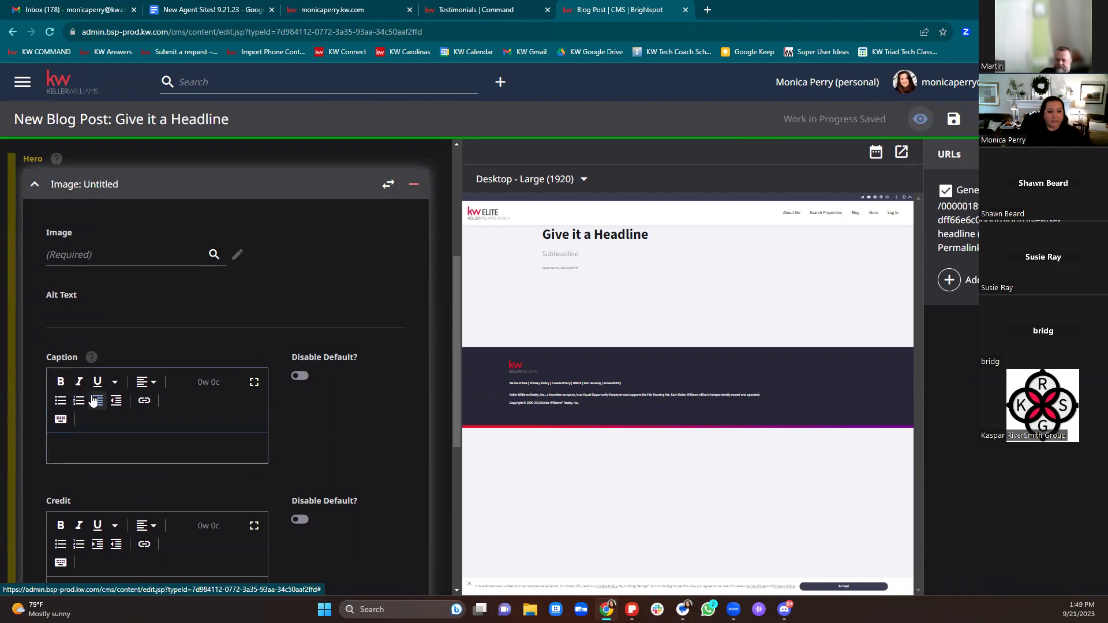
# Step: Check the caption's link settings and Credit field, then collapse the untitled hero image
pyautogui.click(144, 403)
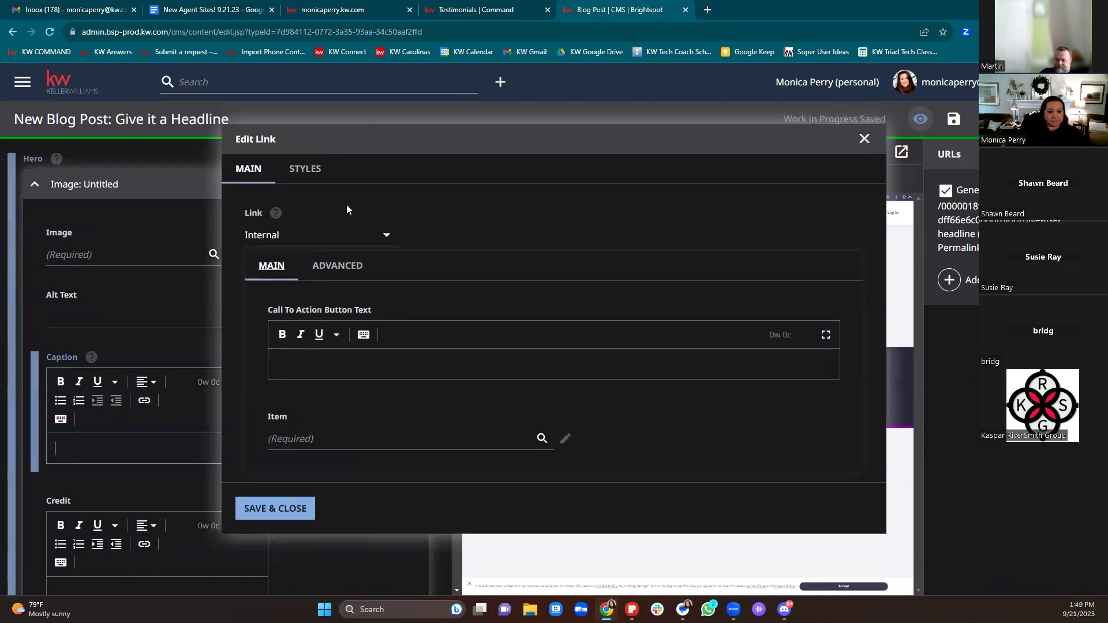
pyautogui.click(865, 139)
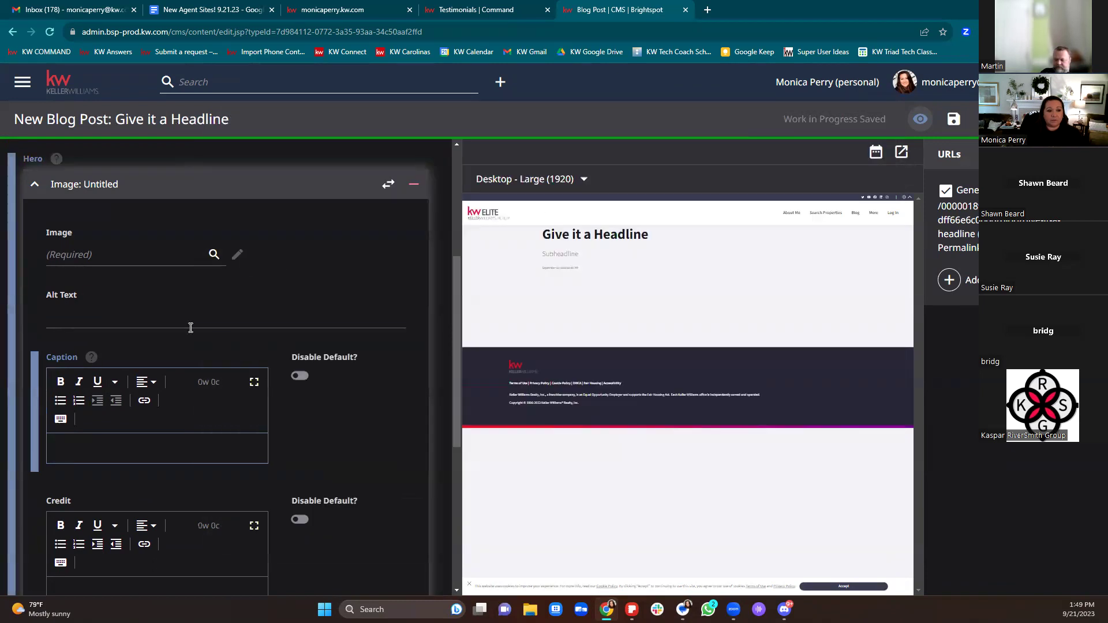
pyautogui.scroll(-2, 139, 398)
pyautogui.click(101, 463)
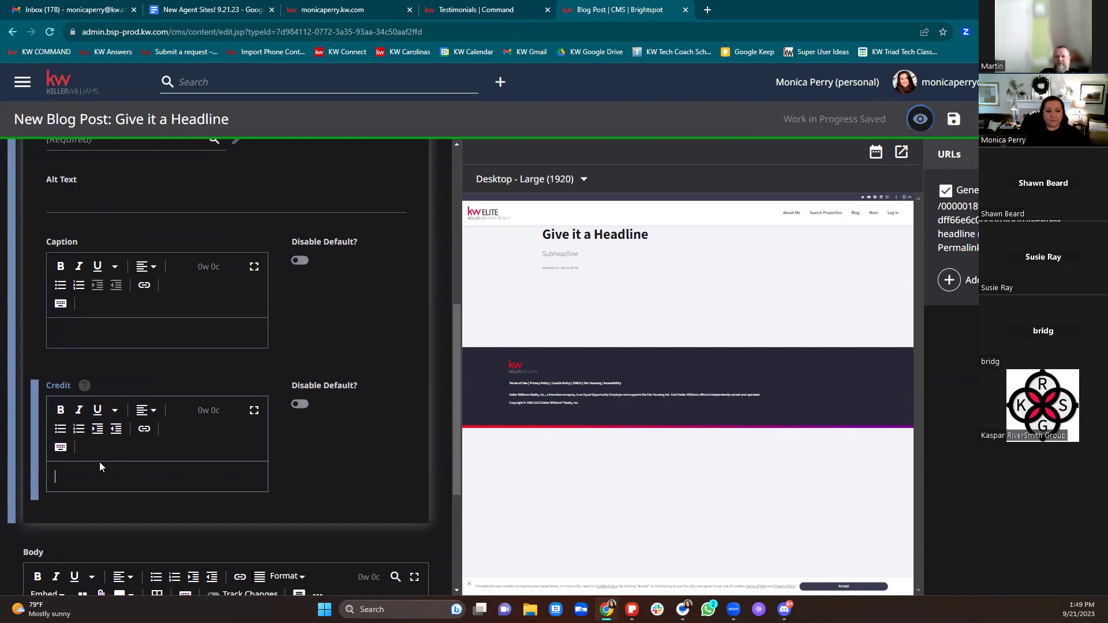
pyautogui.scroll(2, 97, 456)
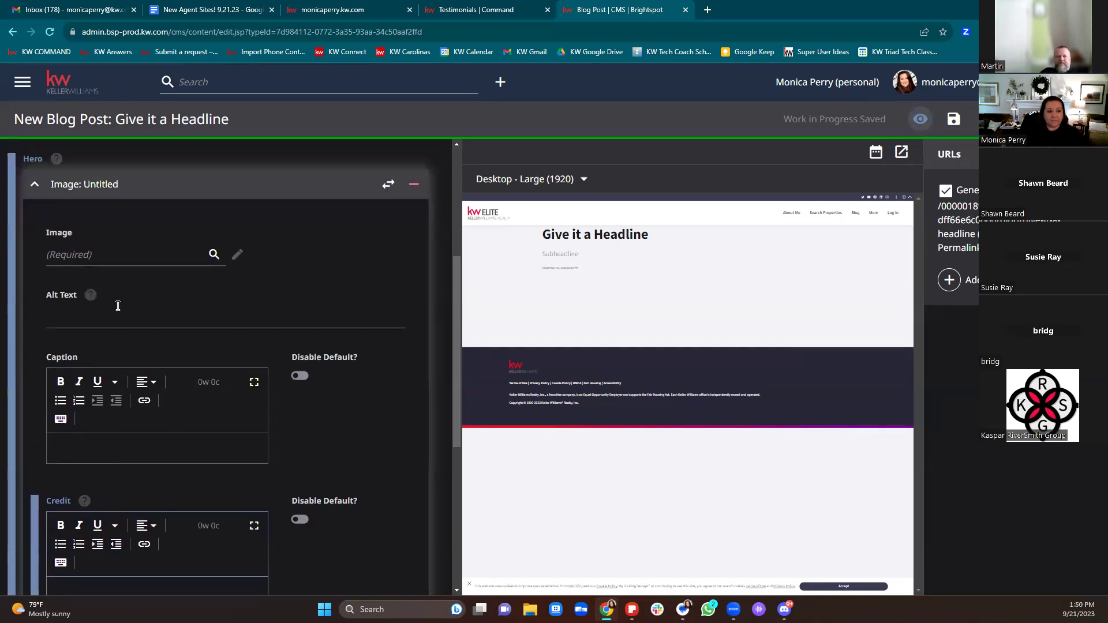
pyautogui.click(36, 185)
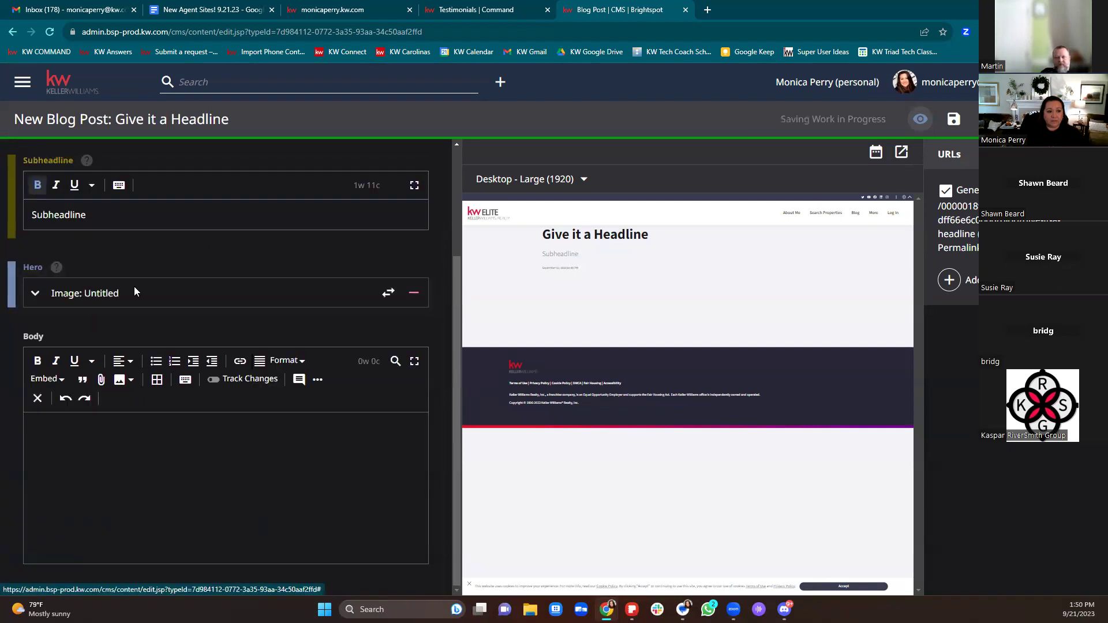
pyautogui.click(99, 444)
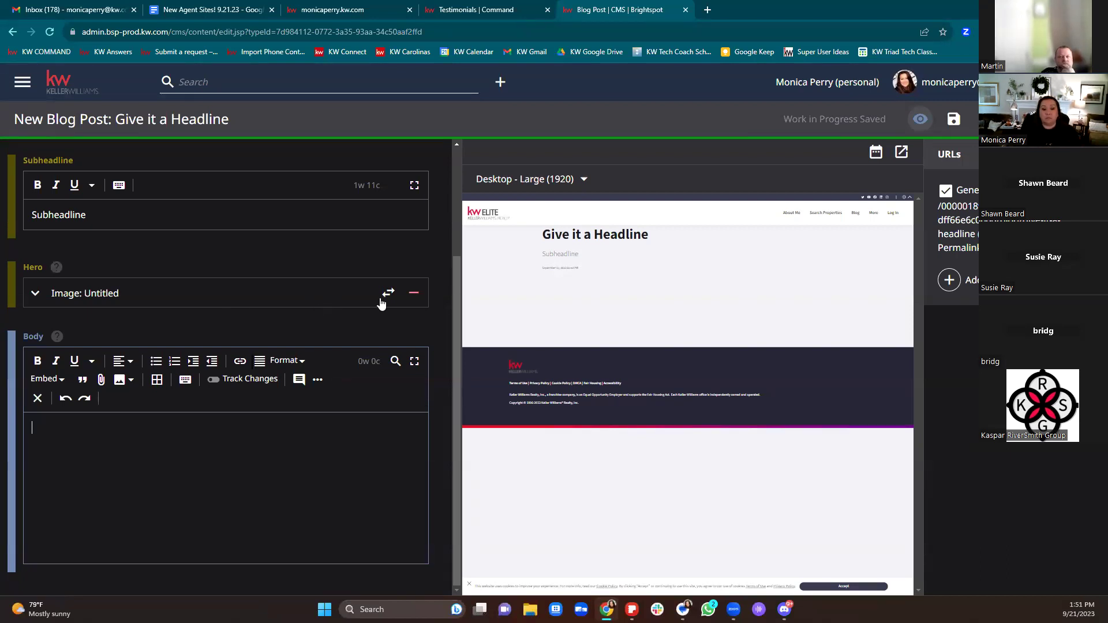
# Step: Delete the empty hero image and enter 'Type blog content here' as the post body
pyautogui.click(414, 293)
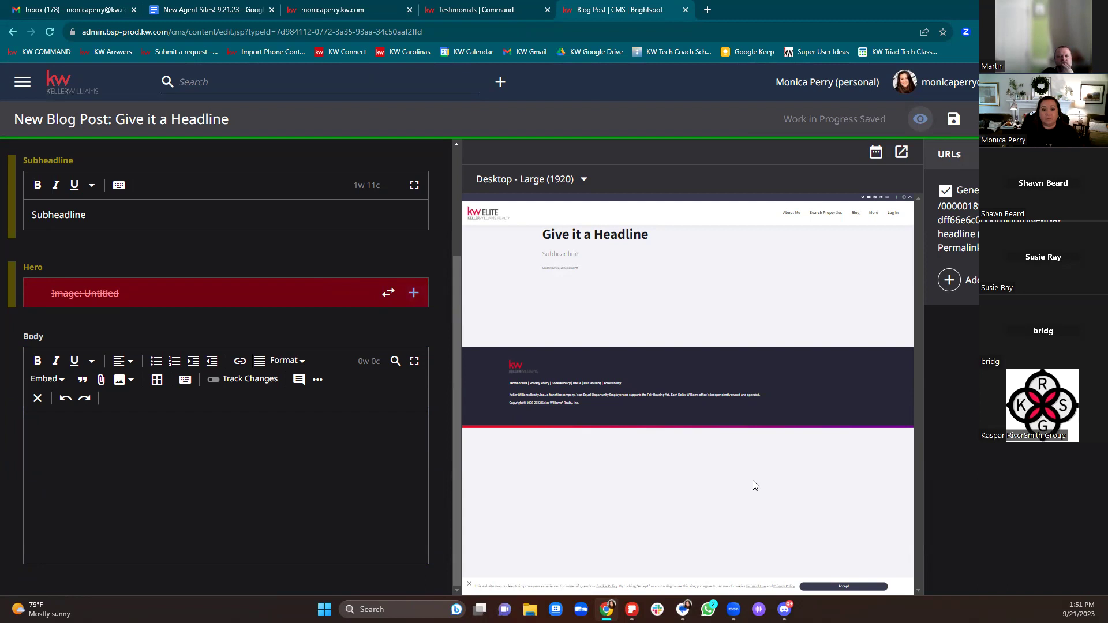
pyautogui.click(168, 438)
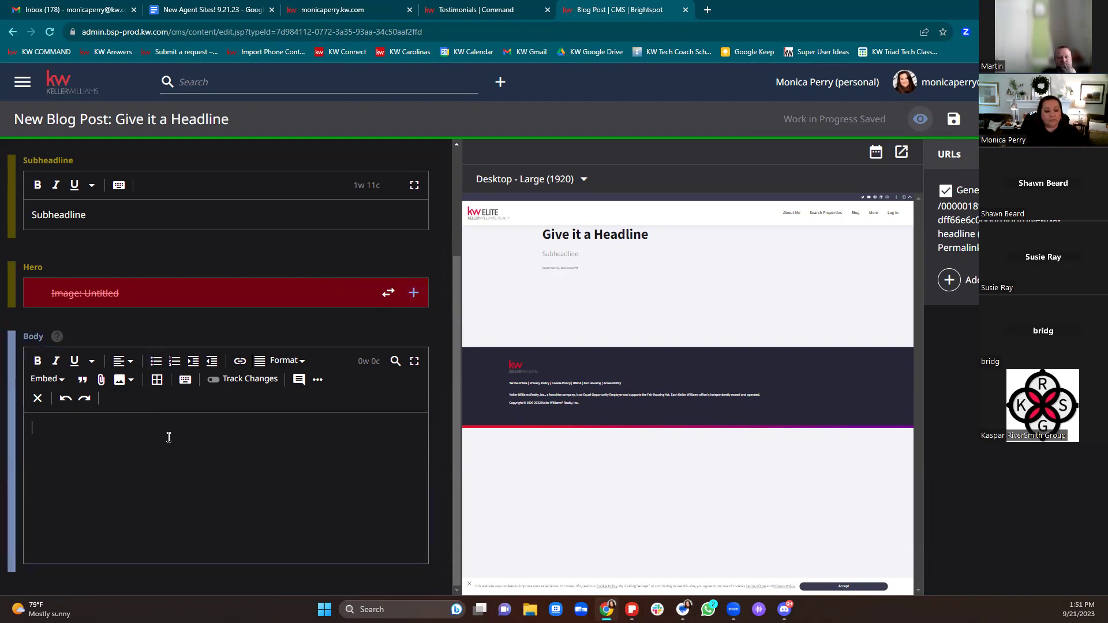
pyautogui.write('Type blog content here')
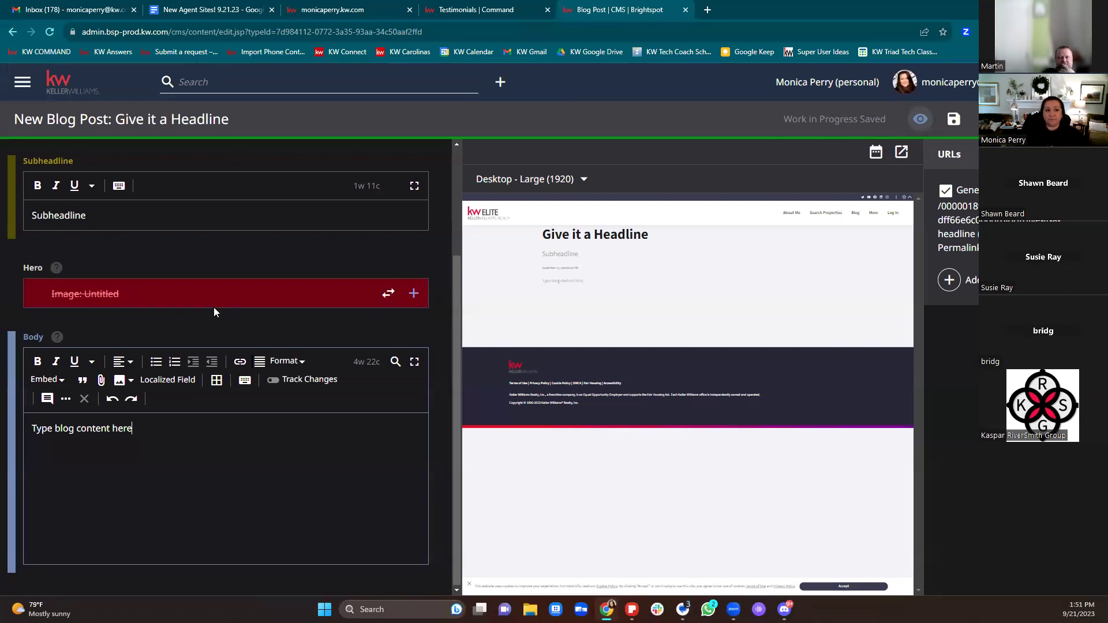
pyautogui.scroll(3, 214, 307)
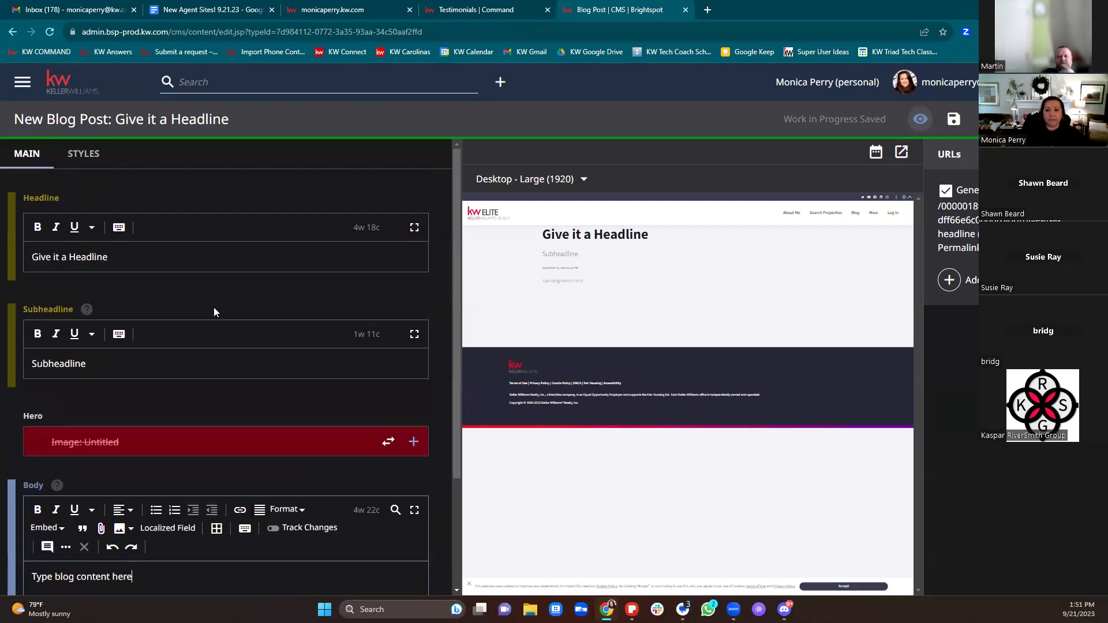
# Step: Go to the CMS dashboard through the main navigation, confirming Leave at the 'Leave site?' prompt
pyautogui.click(23, 82)
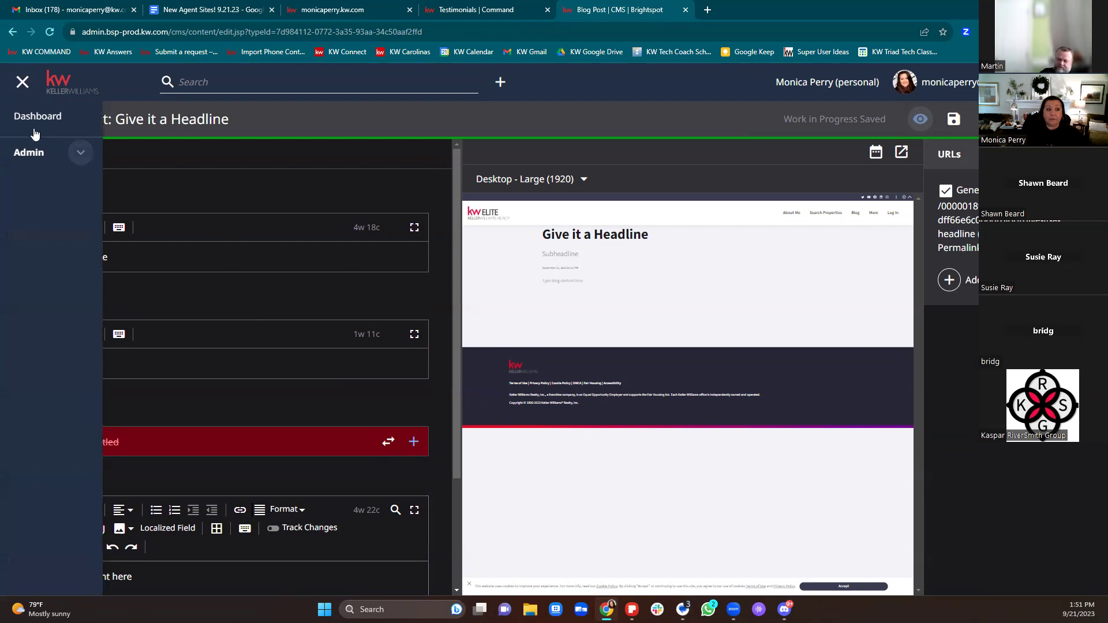
pyautogui.click(36, 120)
pyautogui.click(607, 102)
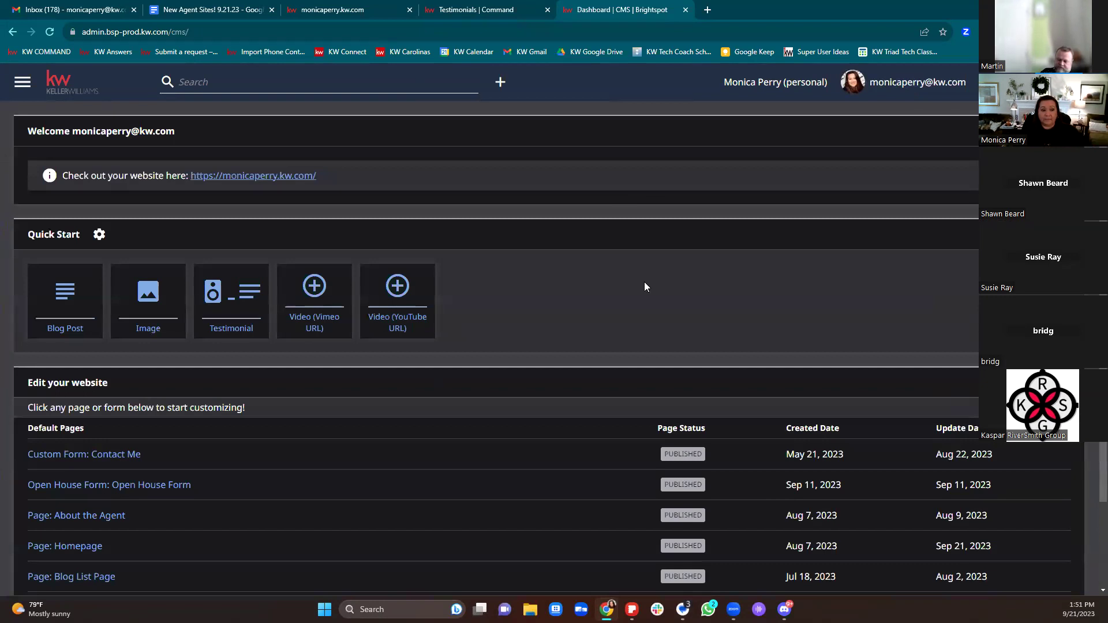
pyautogui.scroll(-2, 645, 286)
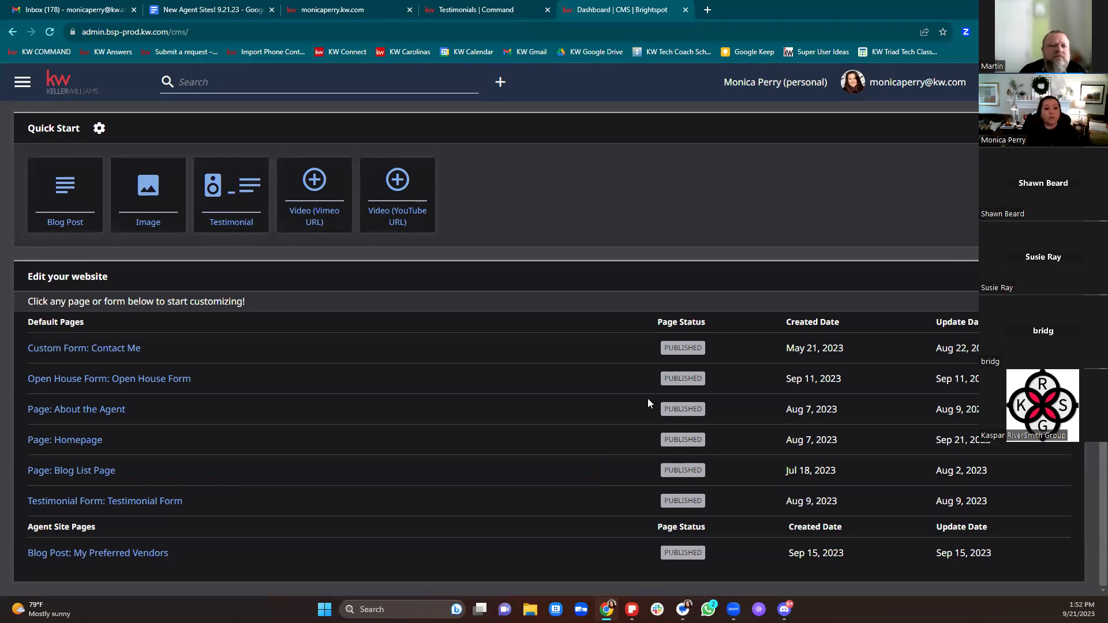
# Step: Scroll the CMS dashboard's page list back up to the top
pyautogui.scroll(2, 546, 173)
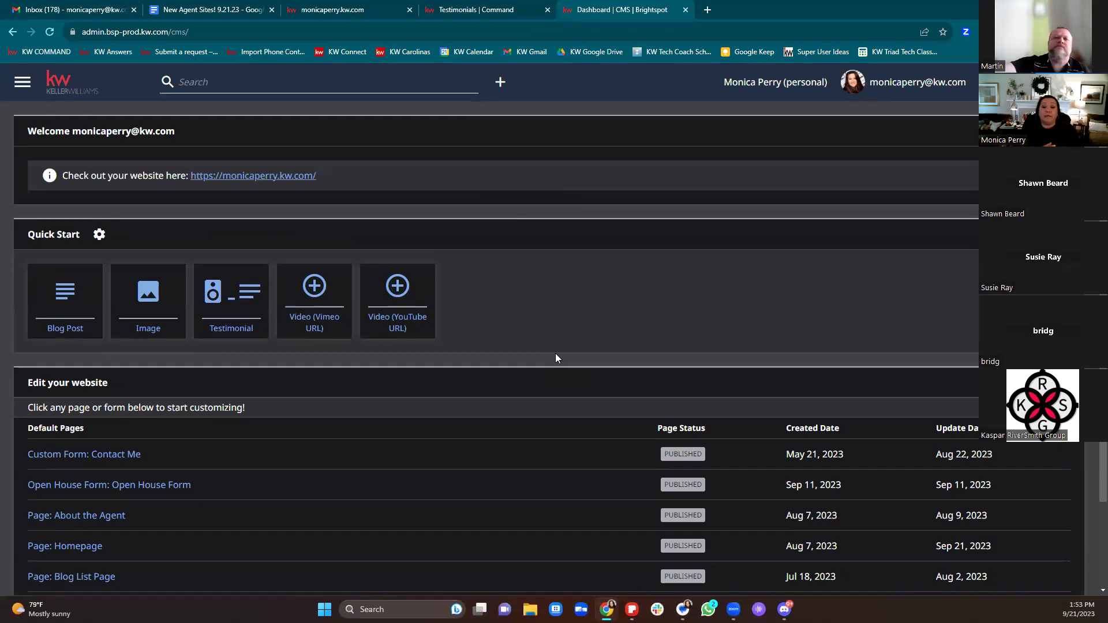
# Step: On the live agent website, open the 'Part One: Your First-Time Homebuyer's Guide' blog post
pyautogui.click(332, 10)
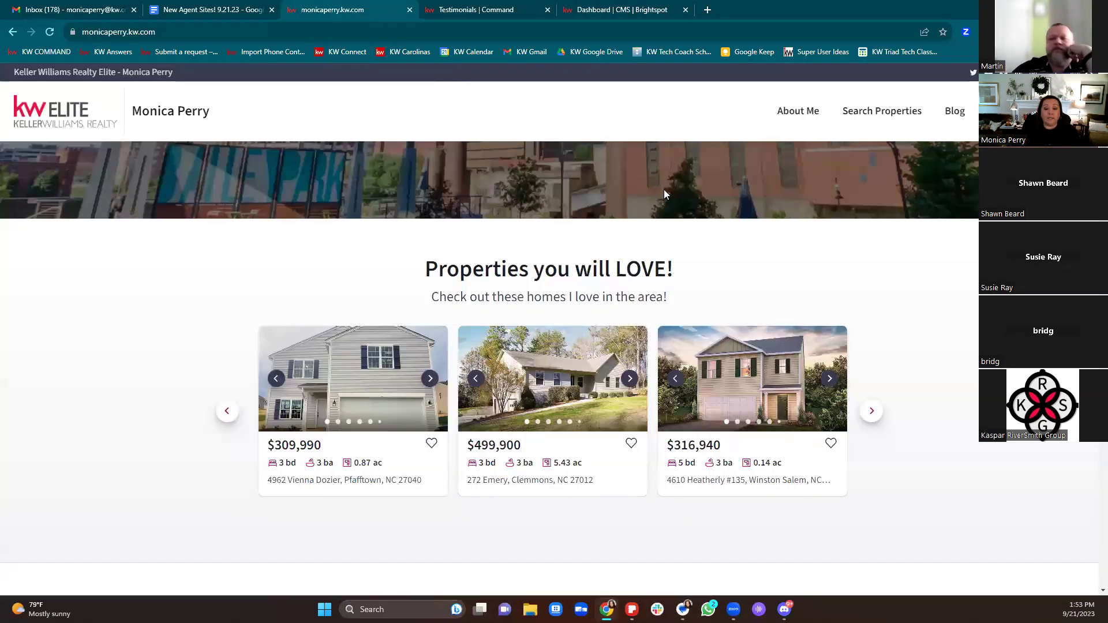
pyautogui.scroll(-13, 491, 369)
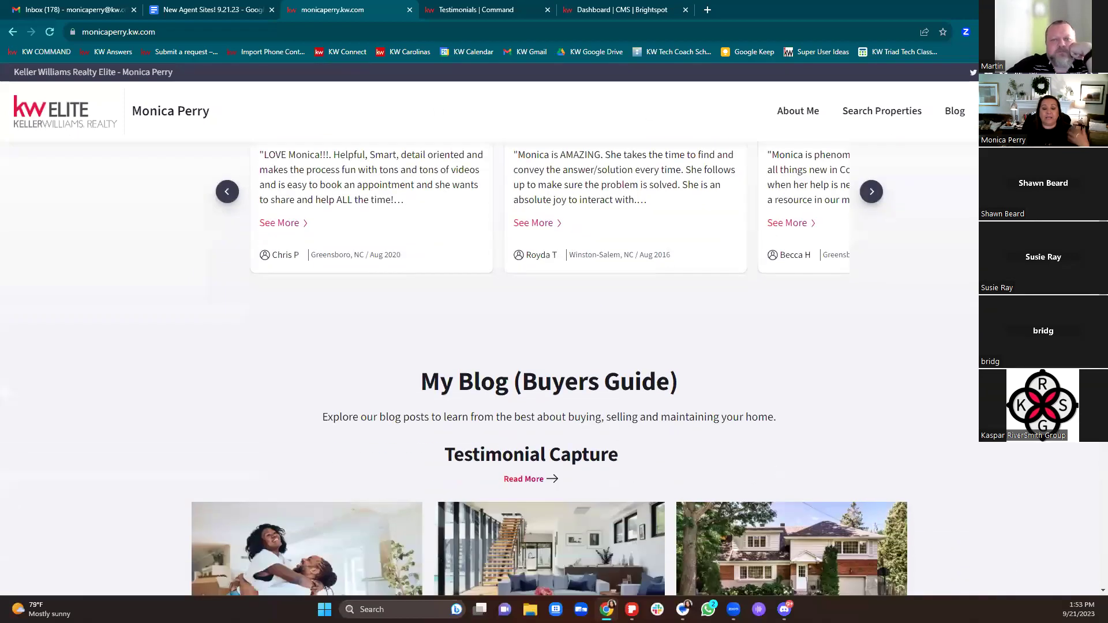
pyautogui.scroll(-2, 383, 396)
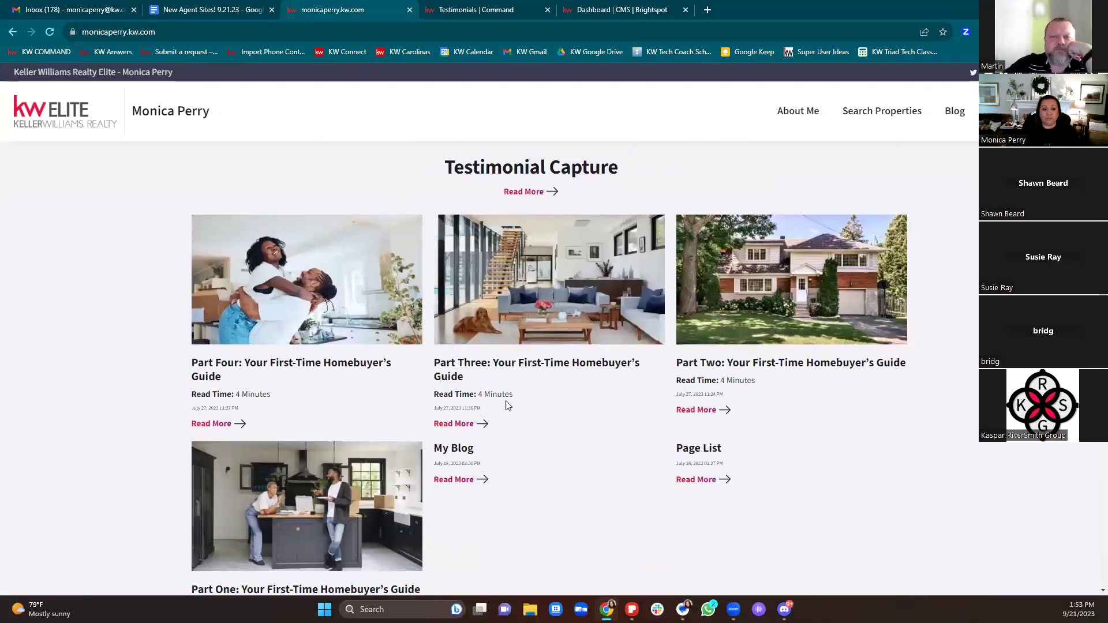
pyautogui.scroll(-4, 397, 424)
pyautogui.click(309, 312)
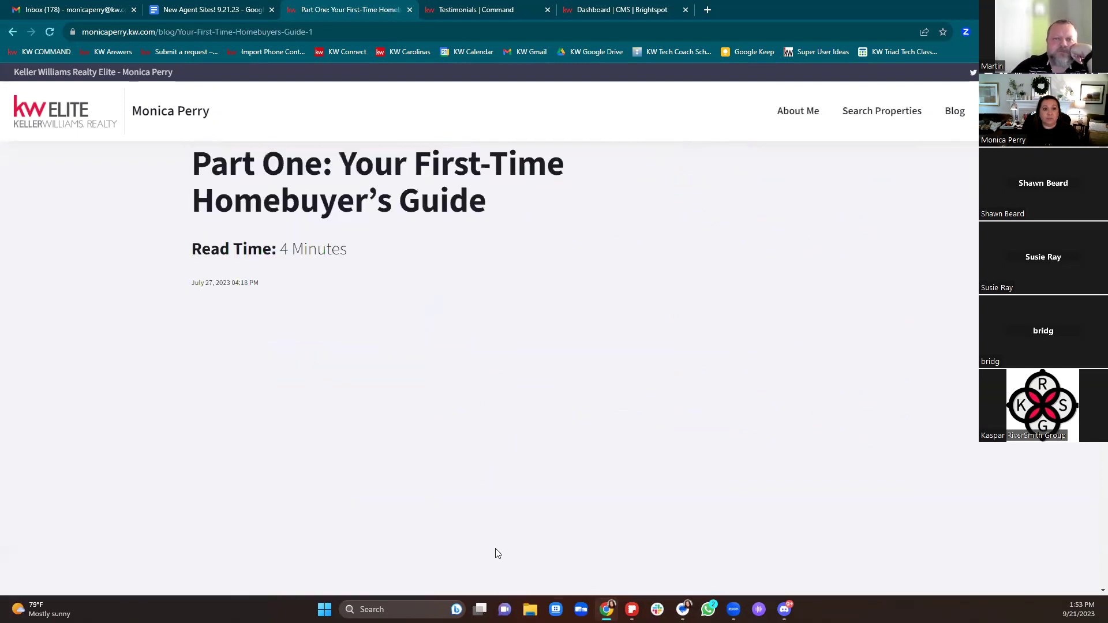
# Step: Copy the post's web address from the address bar and scroll through the article
pyautogui.click(90, 32)
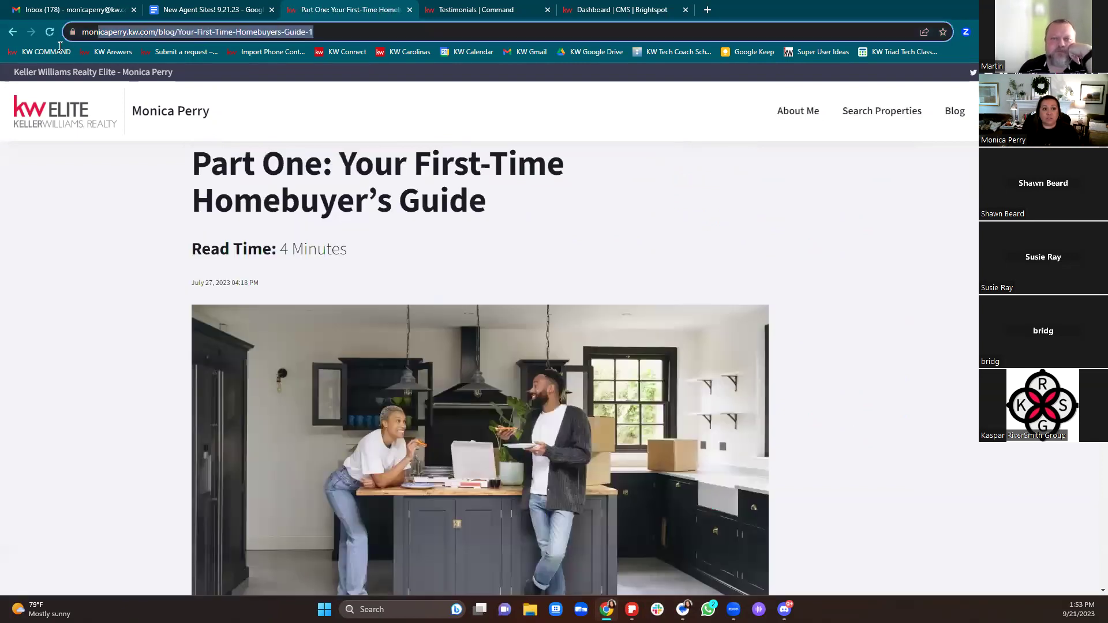
pyautogui.rightClick(147, 34)
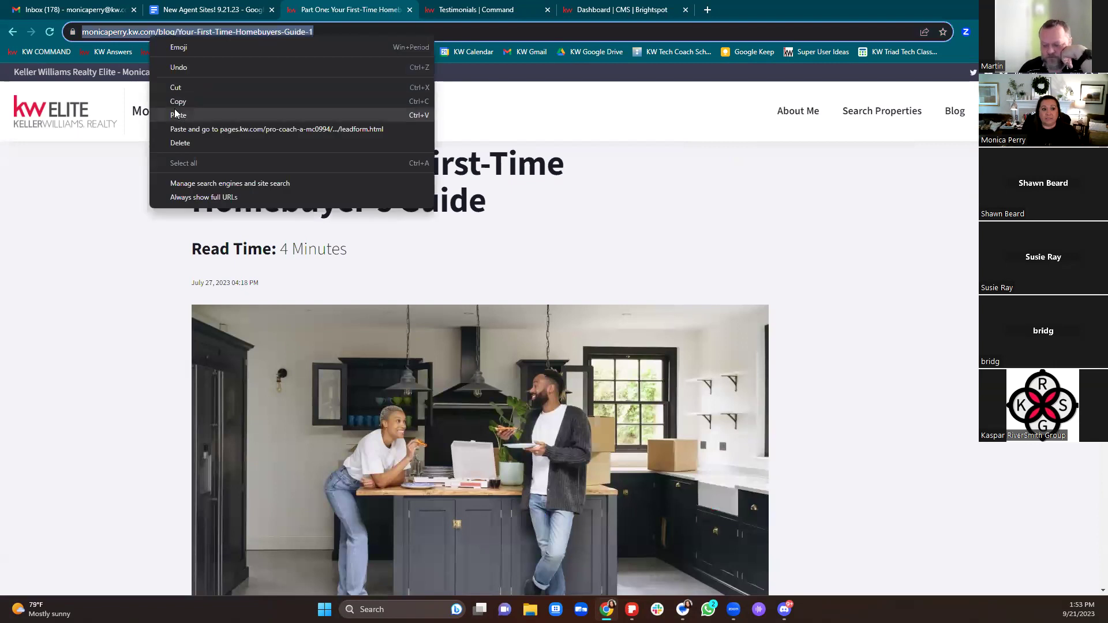
pyautogui.click(176, 102)
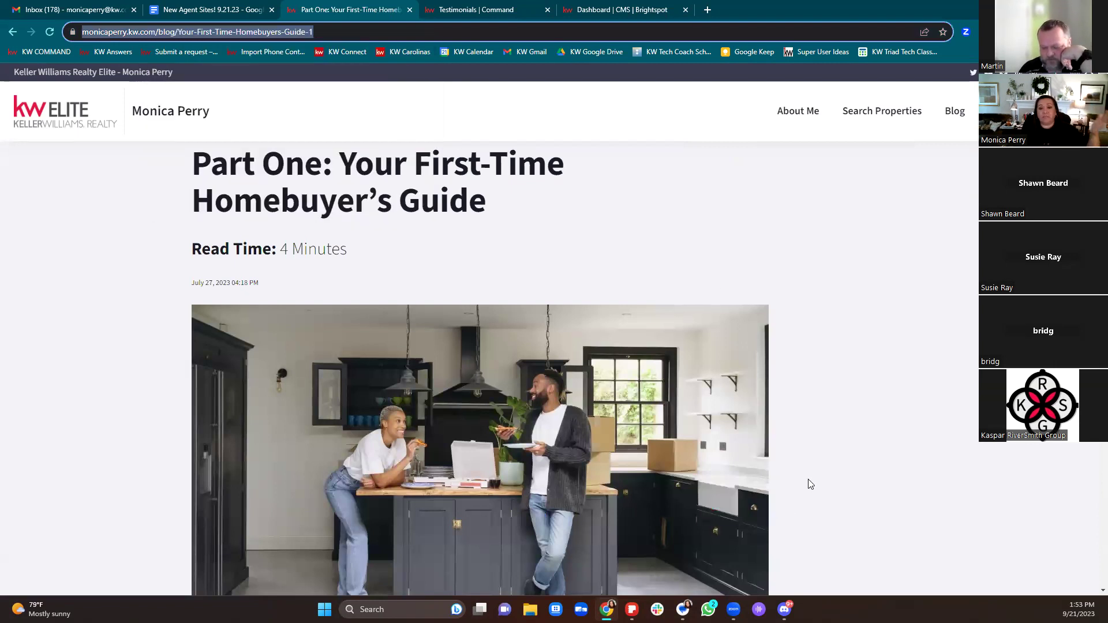
pyautogui.scroll(-10, 825, 427)
pyautogui.scroll(-10, 827, 431)
pyautogui.scroll(15, 837, 430)
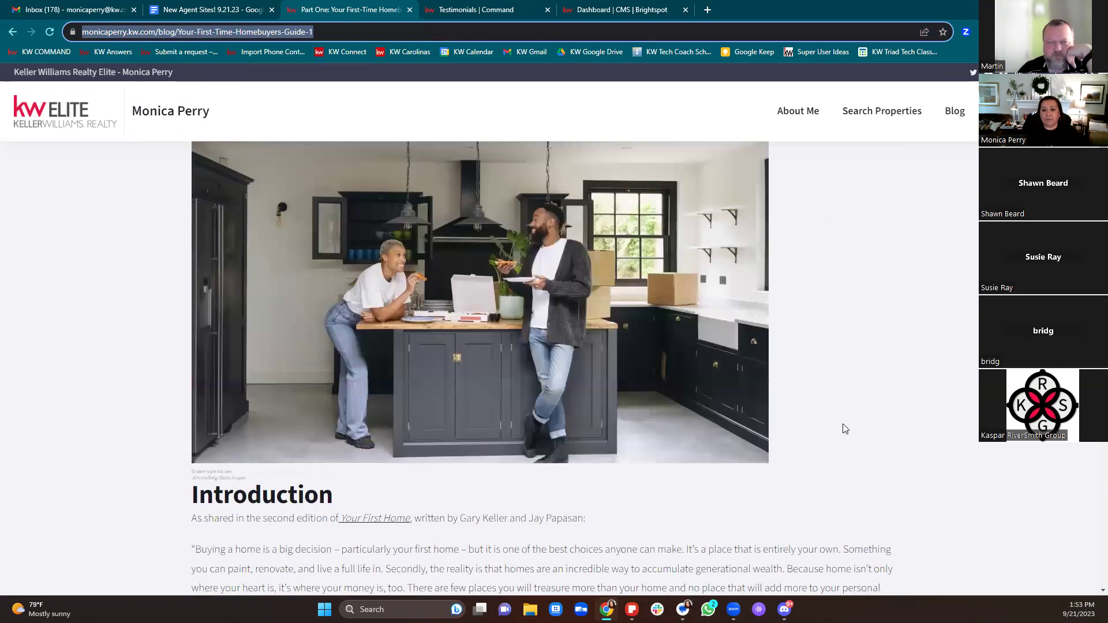
pyautogui.scroll(3, 843, 433)
pyautogui.scroll(-1, 842, 439)
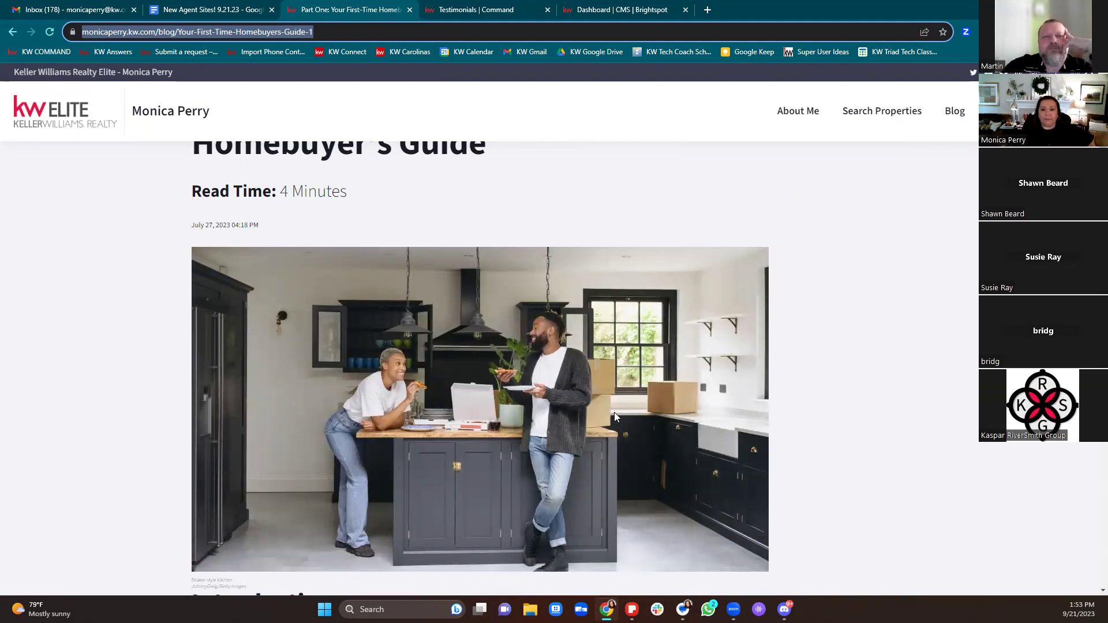
pyautogui.scroll(1, 634, 428)
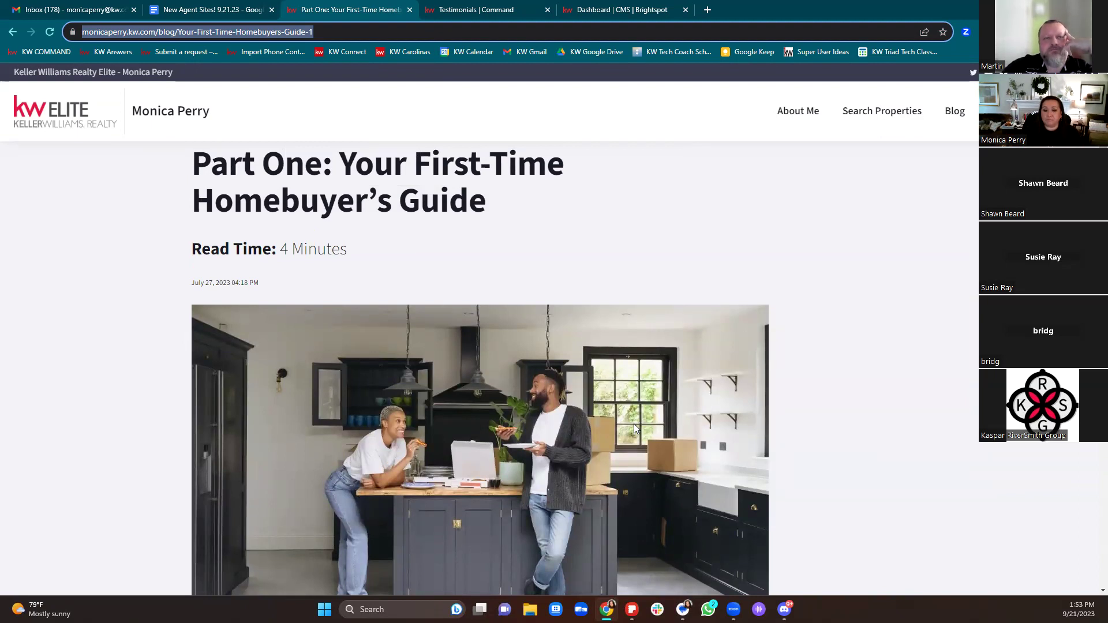
pyautogui.scroll(-12, 634, 424)
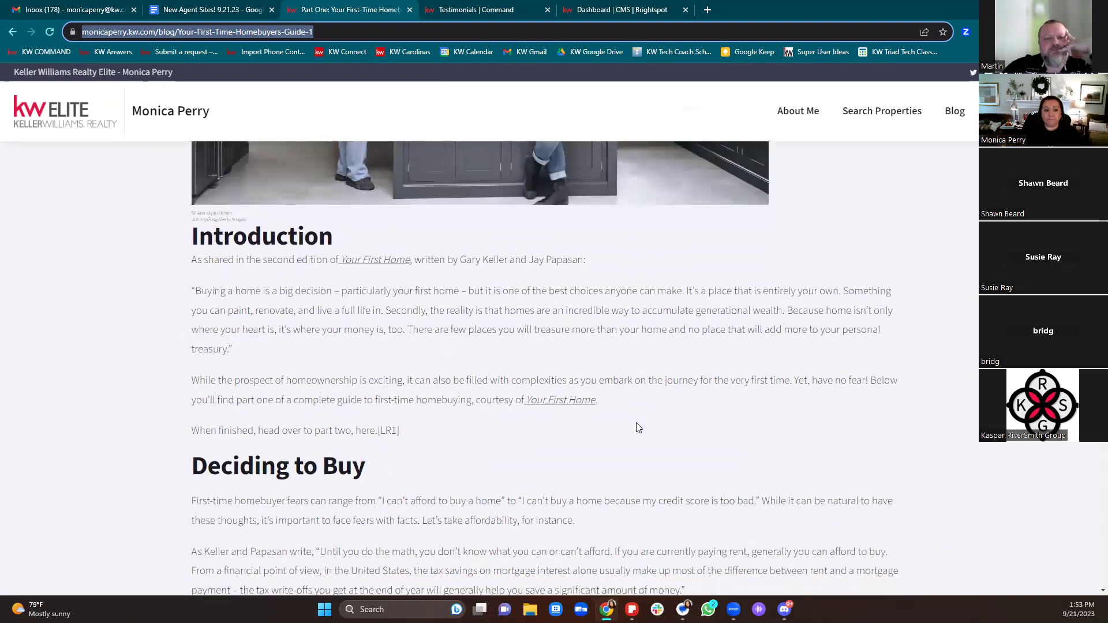
pyautogui.scroll(-9, 637, 425)
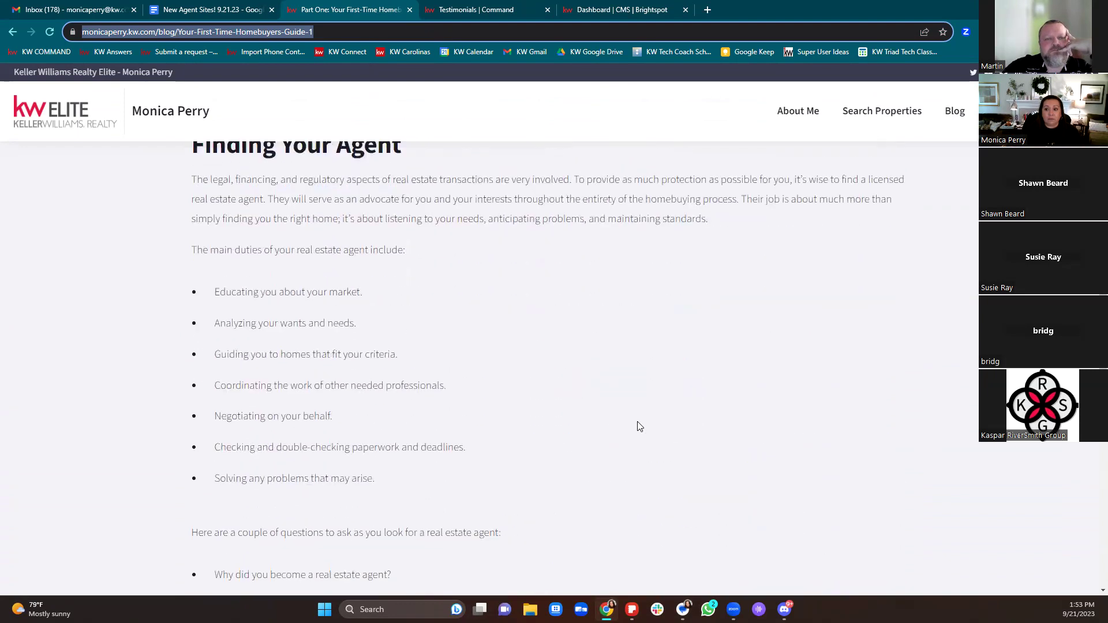
pyautogui.scroll(-17, 640, 427)
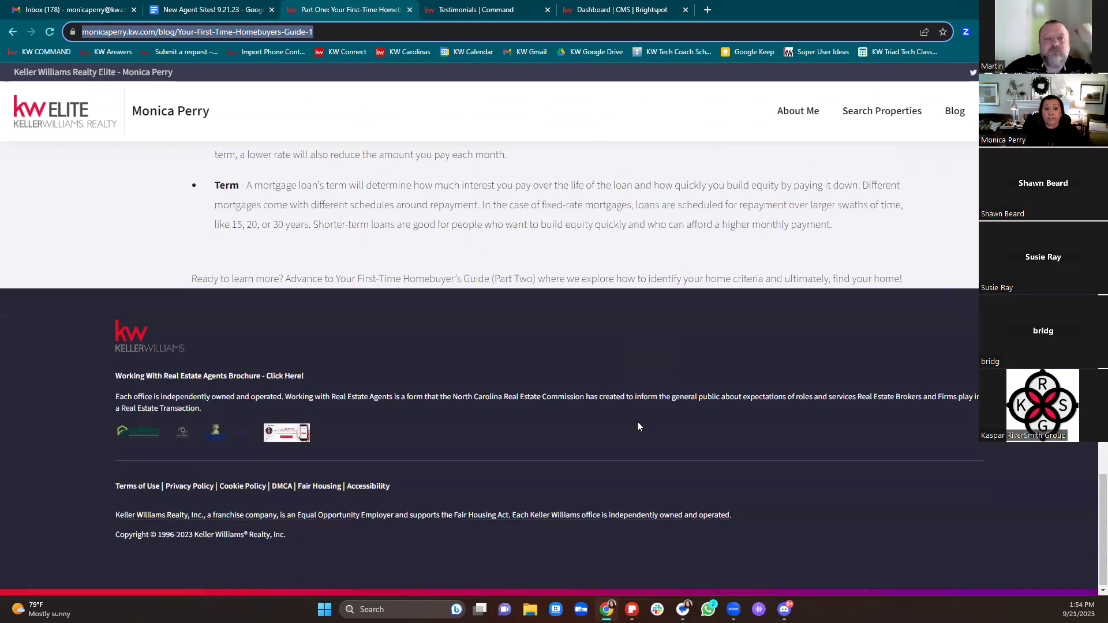
pyautogui.scroll(10, 640, 427)
pyautogui.scroll(20, 638, 424)
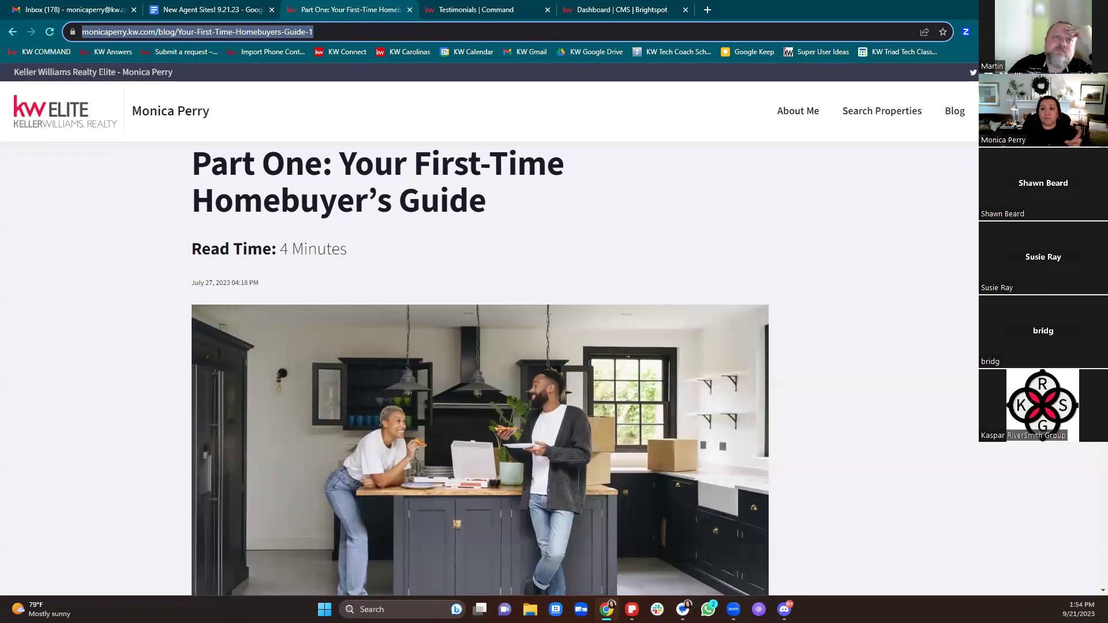
# Step: Open the header language selector on the homebuyer's guide post to show available languages, including English
pyautogui.click(952, 75)
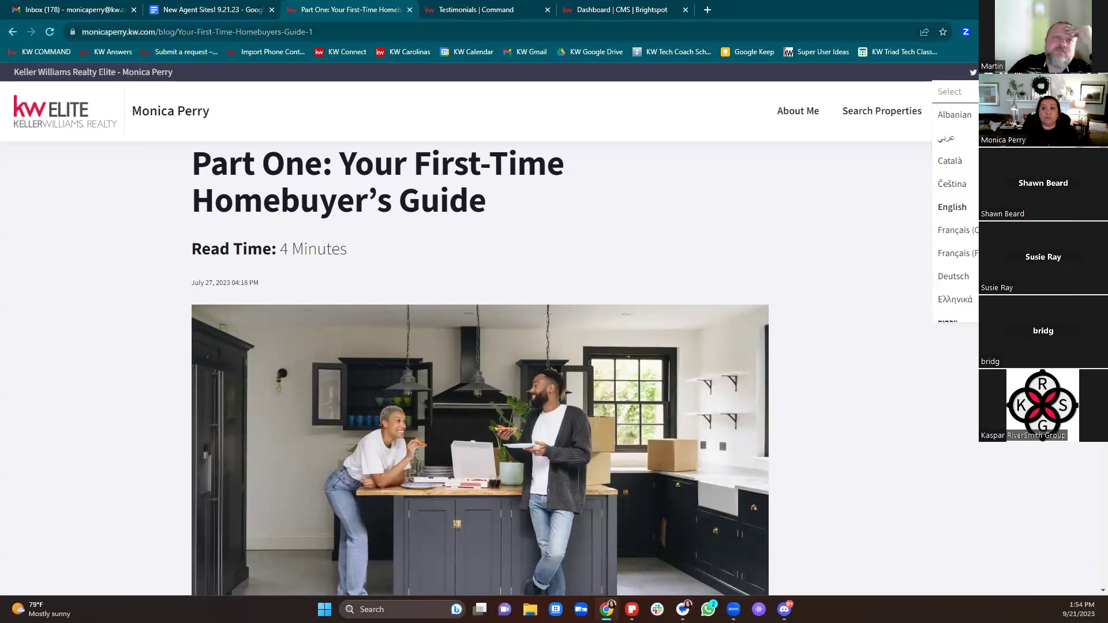